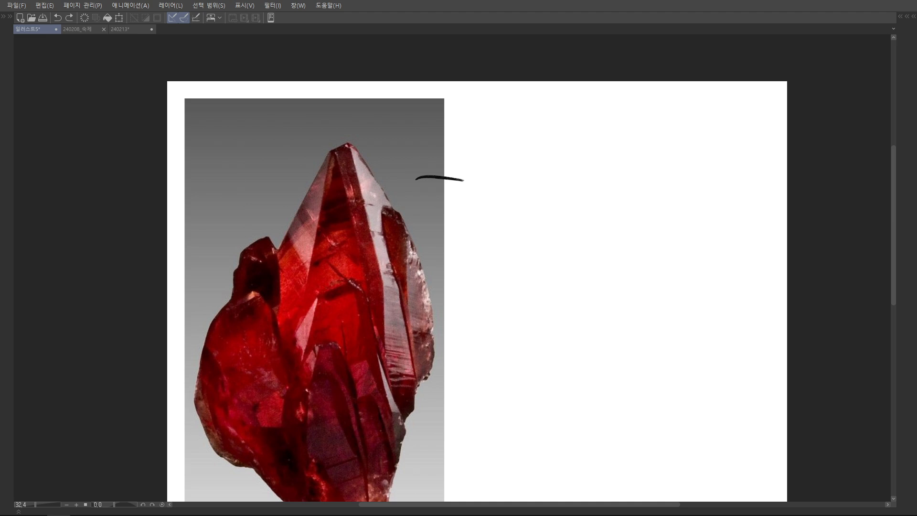
# Step: Trace the edges of the pale facet near the crystal's tip on the reference photo in black, and undo the strokes
pyautogui.scroll(3, 388, 191)
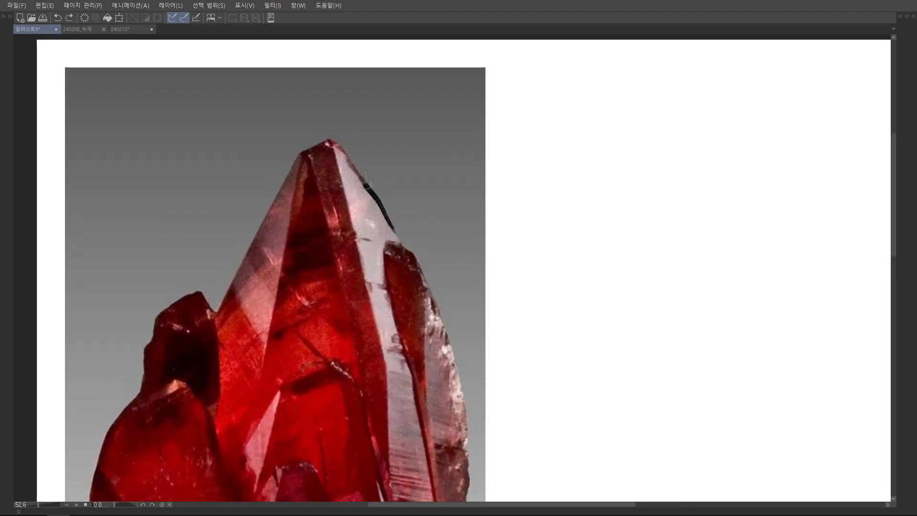
pyautogui.moveTo(367, 220); pyautogui.dragTo(373, 235)
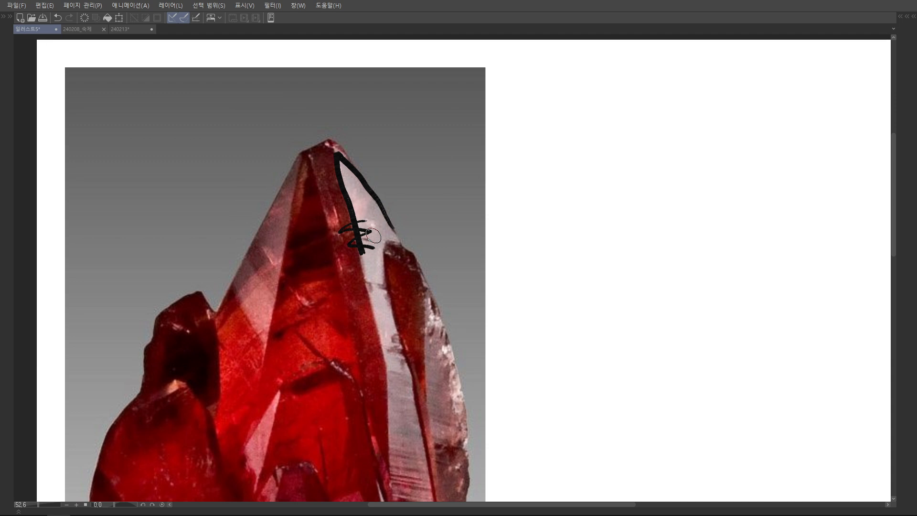
pyautogui.scroll(-3, 454, 111)
pyautogui.hotkey('ctrl', 'z')
pyautogui.moveTo(400, 185)
pyautogui.mouseDown()
pyautogui.moveTo(396, 219)
pyautogui.moveTo(366, 168)
pyautogui.moveTo(387, 273)
pyautogui.mouseUp()
pyautogui.scroll(2, 395, 187)
pyautogui.moveTo(414, 240); pyautogui.dragTo(419, 311)
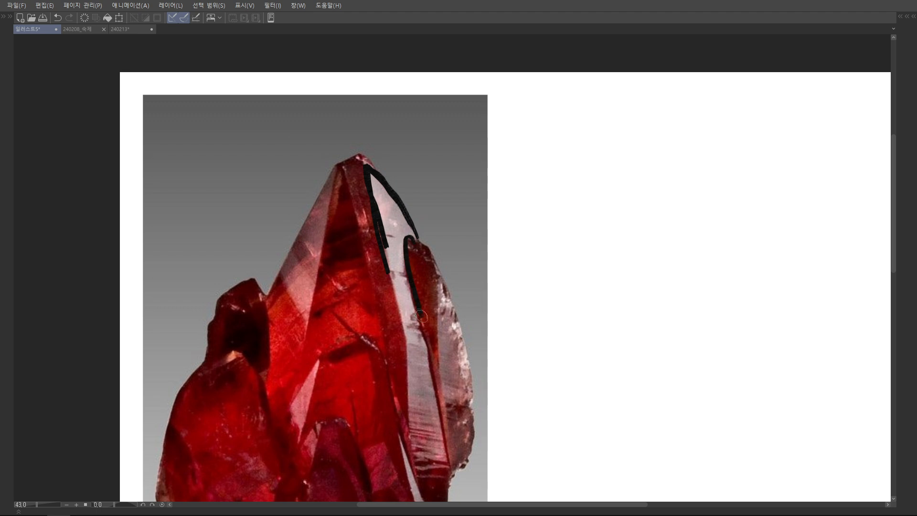
pyautogui.hotkey('ctrl', 'z')
pyautogui.hotkey('ctrl', 'z')
pyautogui.hotkey('ctrl', 'z')
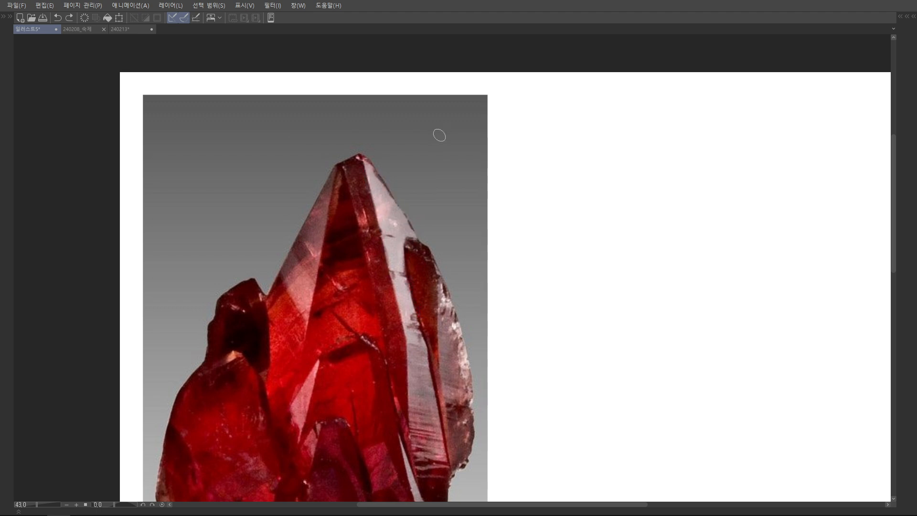
# Step: Fill a new layer beneath the reference photo with mid-grey (RGB 131, 131, 131)
pyautogui.scroll(-3, 439, 135)
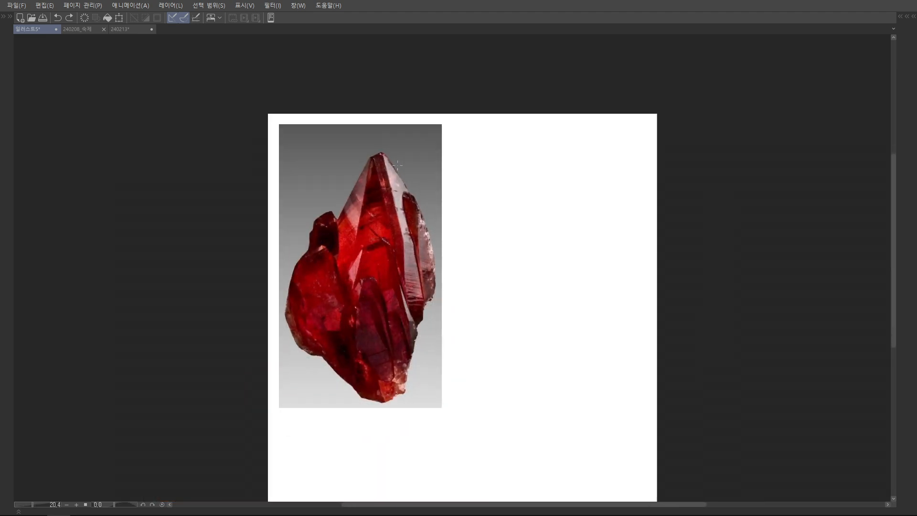
pyautogui.scroll(2, 396, 193)
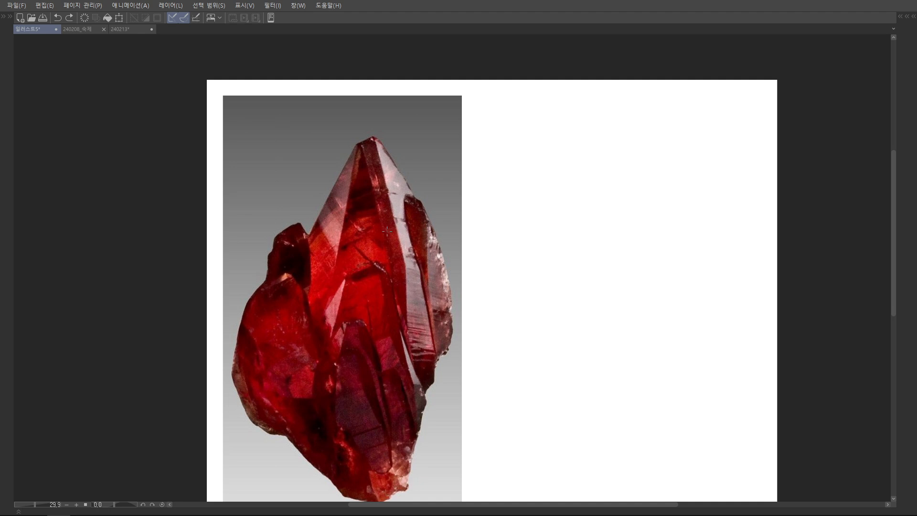
pyautogui.moveTo(387, 231); pyautogui.dragTo(397, 186)
pyautogui.moveTo(418, 253)
pyautogui.mouseDown()
pyautogui.moveTo(334, 186)
pyautogui.moveTo(286, 239)
pyautogui.moveTo(301, 348)
pyautogui.moveTo(411, 285)
pyautogui.moveTo(418, 264)
pyautogui.mouseUp()
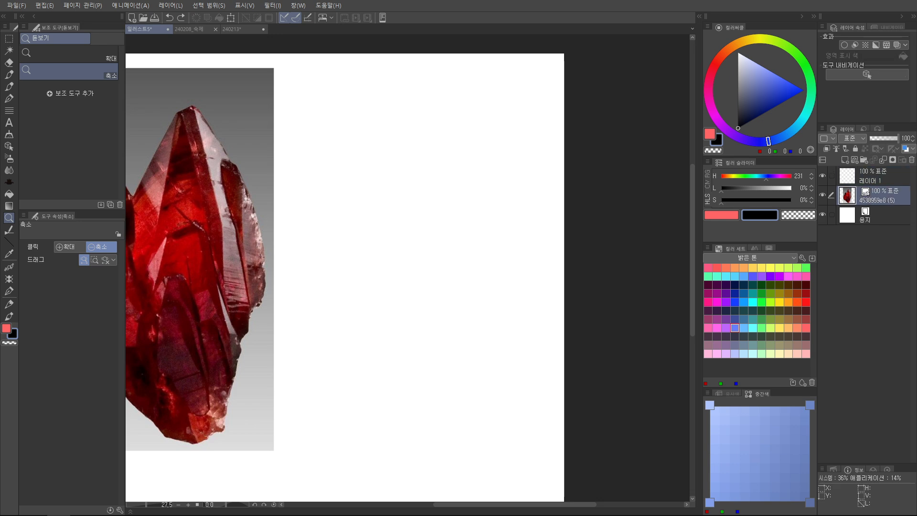
pyautogui.press('Tab')
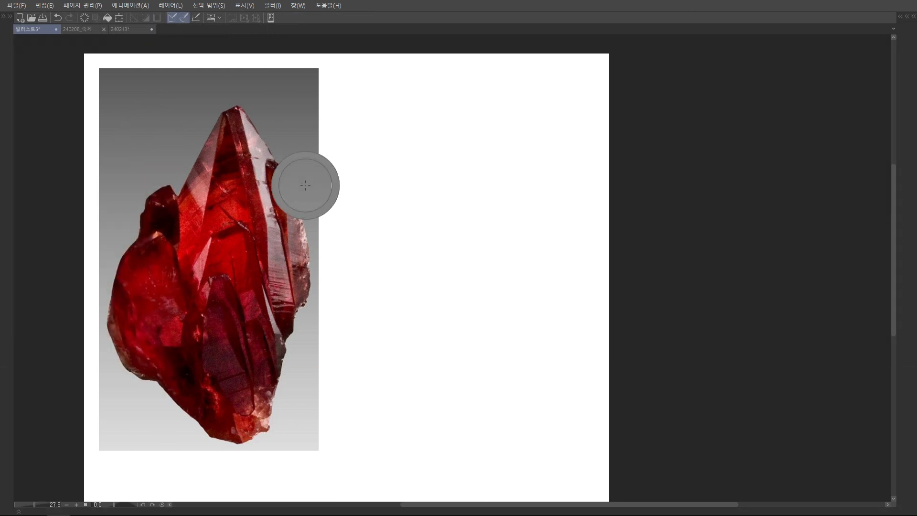
pyautogui.press('Tab')
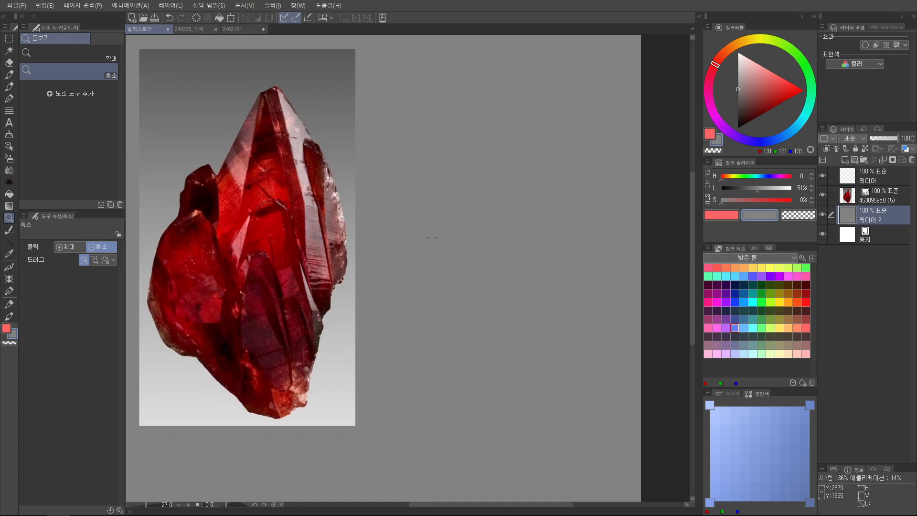
# Step: Add an empty layer above the grey fill and set the two drawing colours to light red and blue
pyautogui.hotkey('ctrl', 'shift', 'n')
pyautogui.click(805, 328)
pyautogui.press('x')
pyautogui.click(734, 327)
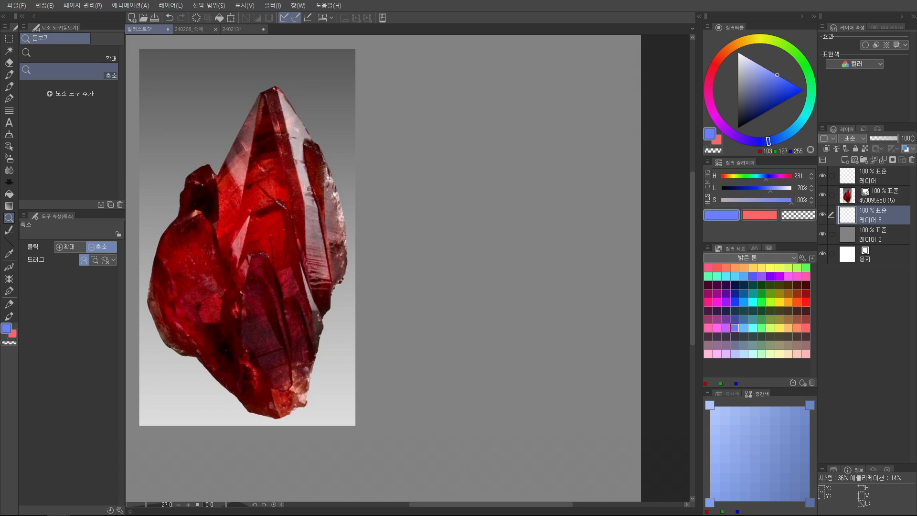
pyautogui.press('Tab')
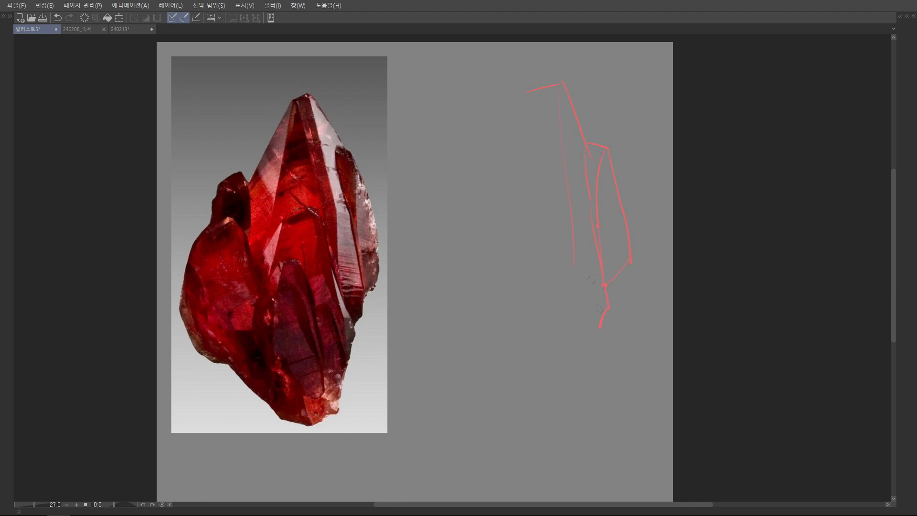
# Step: Sketch the crystal's upper-left slope and the small shard beside it in light red line
pyautogui.scroll(2, 556, 130)
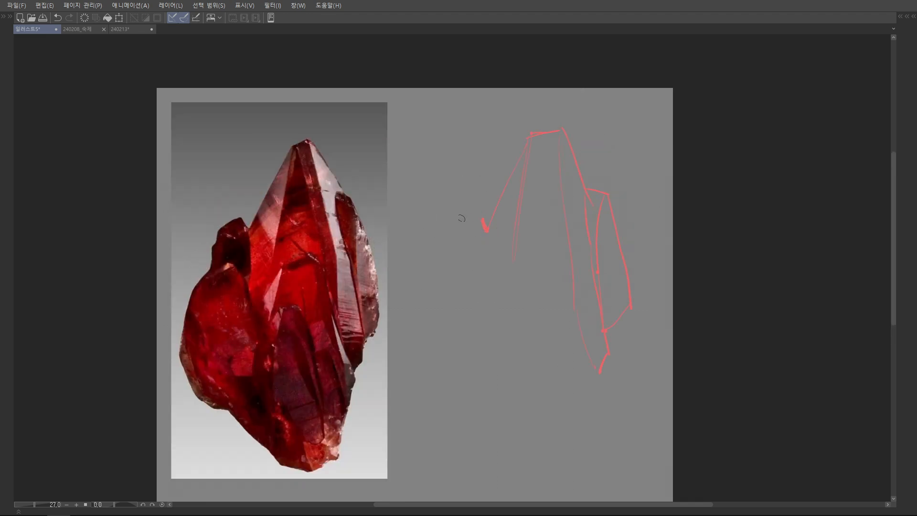
pyautogui.scroll(-1, 479, 216)
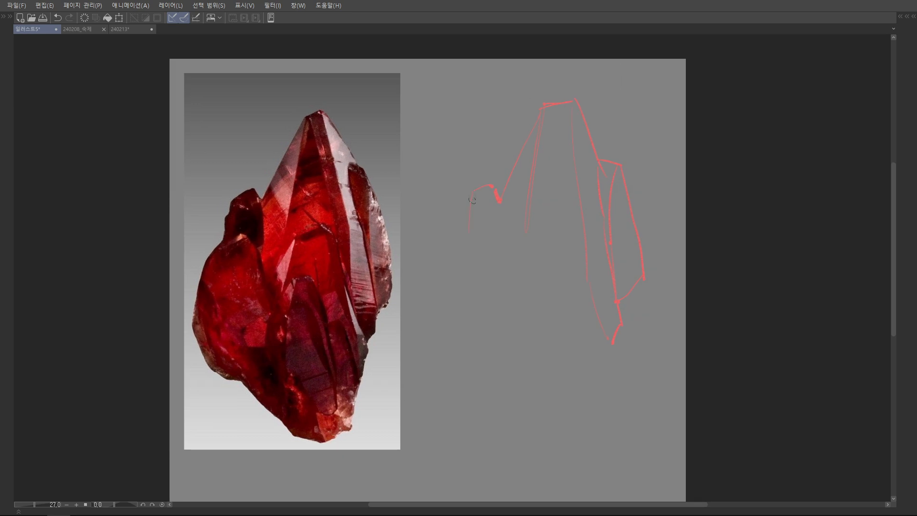
pyautogui.hotkey('ctrl', 'z')
pyautogui.moveTo(464, 221)
pyautogui.mouseDown()
pyautogui.moveTo(464, 230)
pyautogui.moveTo(483, 222)
pyautogui.mouseUp()
pyautogui.hotkey('ctrl', 'z')
pyautogui.moveTo(500, 236); pyautogui.dragTo(504, 212)
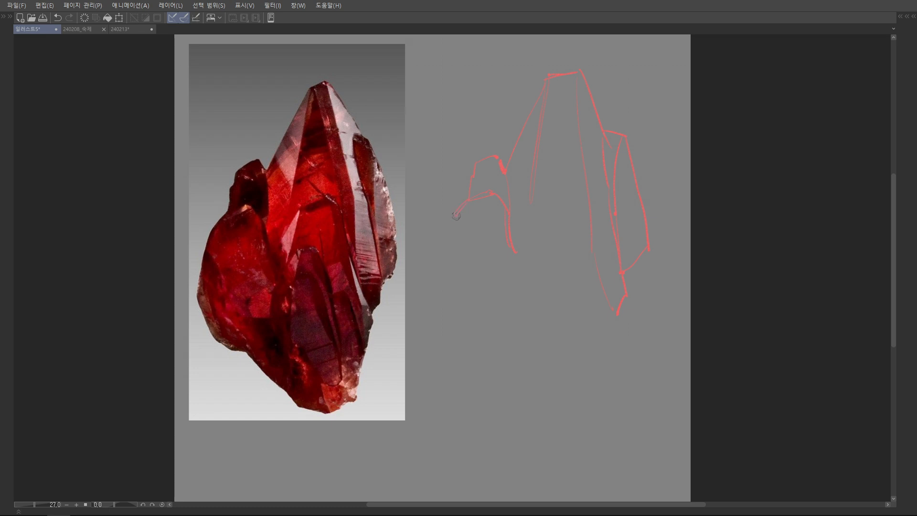
# Step: Sketch the outline of the large left lobe and continue it around the crystal's lower tip
pyautogui.moveTo(455, 213); pyautogui.dragTo(442, 264)
pyautogui.hotkey('ctrl', 'z')
pyautogui.moveTo(462, 309); pyautogui.dragTo(492, 328)
pyautogui.moveTo(517, 357)
pyautogui.mouseDown()
pyautogui.moveTo(537, 388)
pyautogui.moveTo(529, 382)
pyautogui.moveTo(570, 399)
pyautogui.mouseUp()
pyautogui.hotkey('ctrl', 'z')
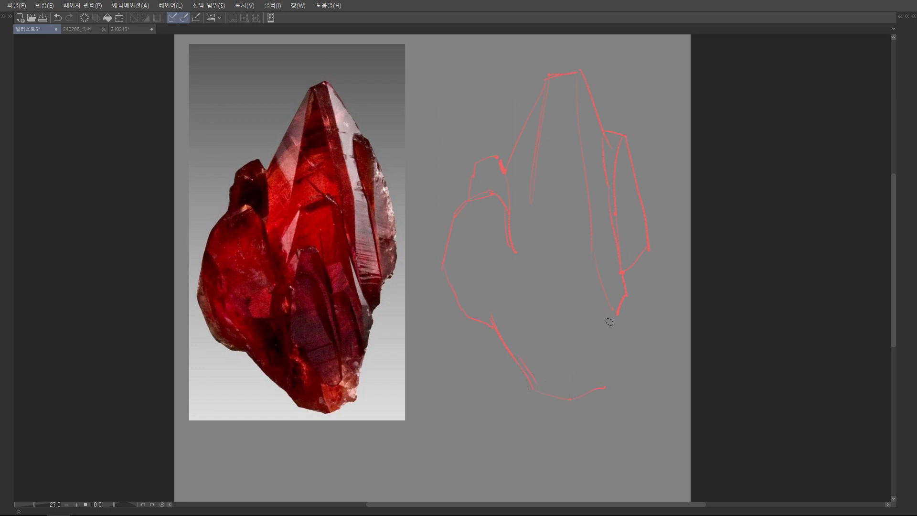
pyautogui.hotkey('ctrl', 'z')
pyautogui.moveTo(600, 392); pyautogui.dragTo(602, 388)
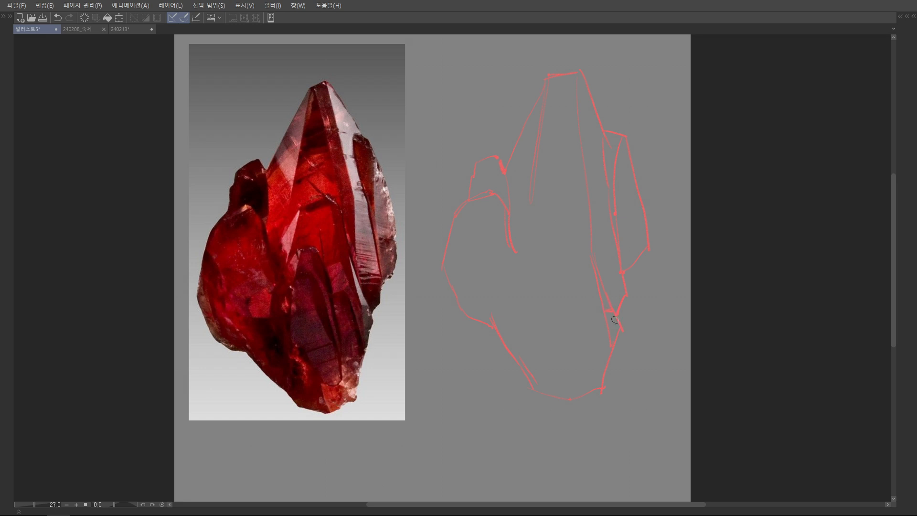
# Step: Erase and redraw the small facet lines along the crystal sketch's lower-right edge
pyautogui.press('e')
pyautogui.moveTo(597, 272); pyautogui.dragTo(612, 303)
pyautogui.press('p')
pyautogui.press('e')
pyautogui.moveTo(618, 317); pyautogui.dragTo(619, 324)
pyautogui.press('p')
pyautogui.press('e')
pyautogui.click(621, 329)
pyautogui.press('p')
pyautogui.moveTo(617, 328); pyautogui.dragTo(612, 355)
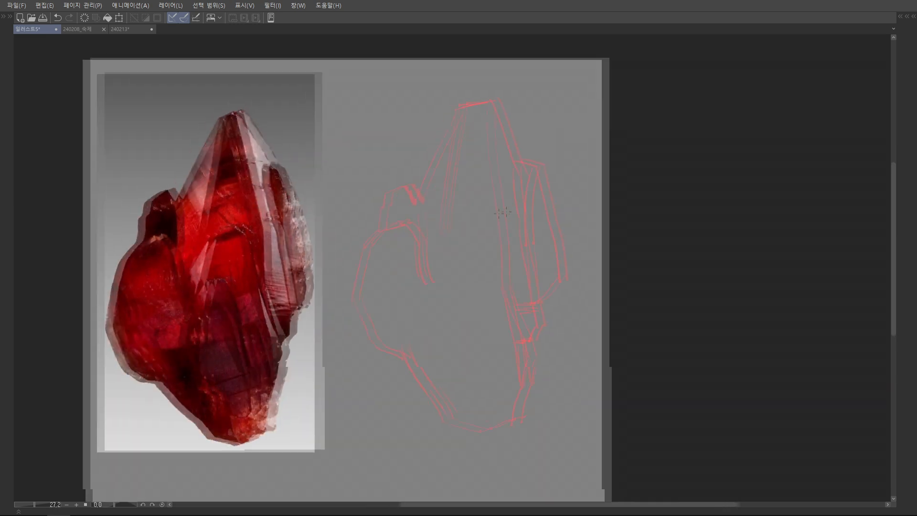
# Step: Set the drawing colour to dark red (RGB 131, 26, 27) and recolour the crystal's sketch lines with it
pyautogui.press('Tab')
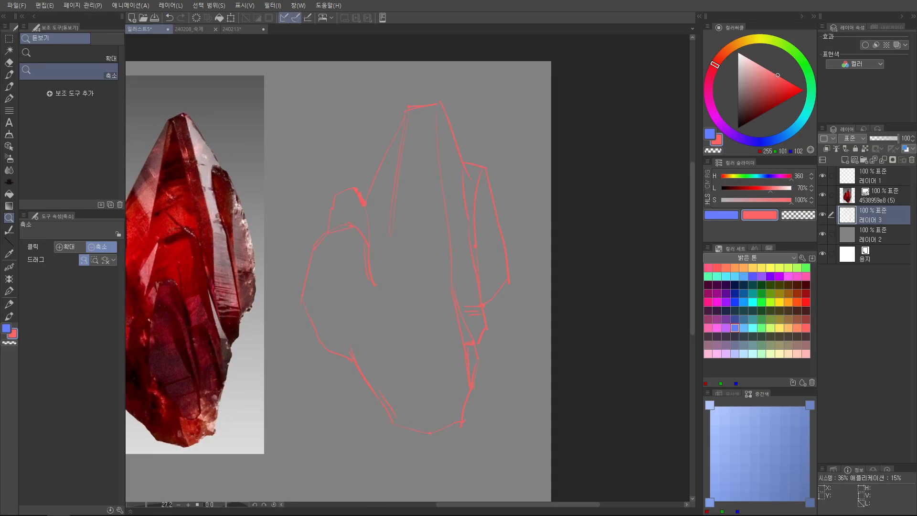
pyautogui.moveTo(764, 89)
pyautogui.mouseDown()
pyautogui.moveTo(750, 95)
pyautogui.moveTo(763, 104)
pyautogui.mouseUp()
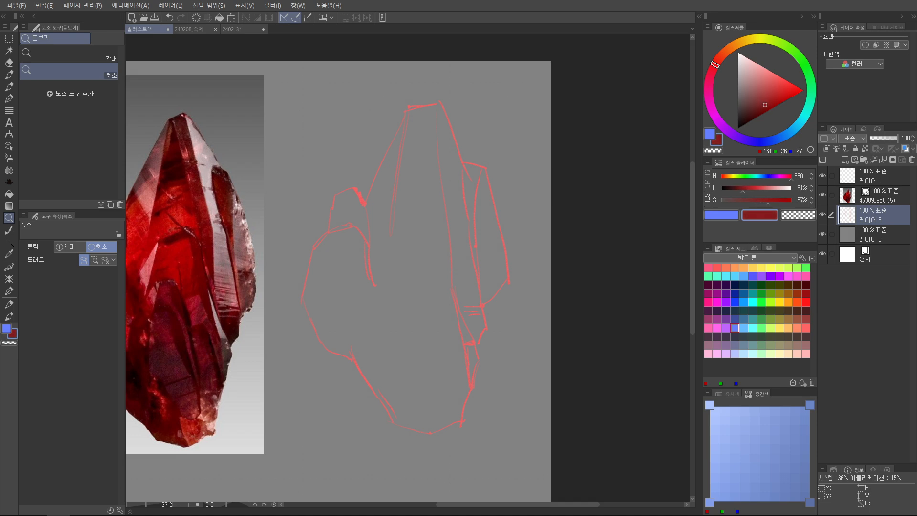
pyautogui.press('Tab')
pyautogui.moveTo(561, 235)
pyautogui.mouseDown()
pyautogui.moveTo(378, 127)
pyautogui.moveTo(576, 196)
pyautogui.mouseUp()
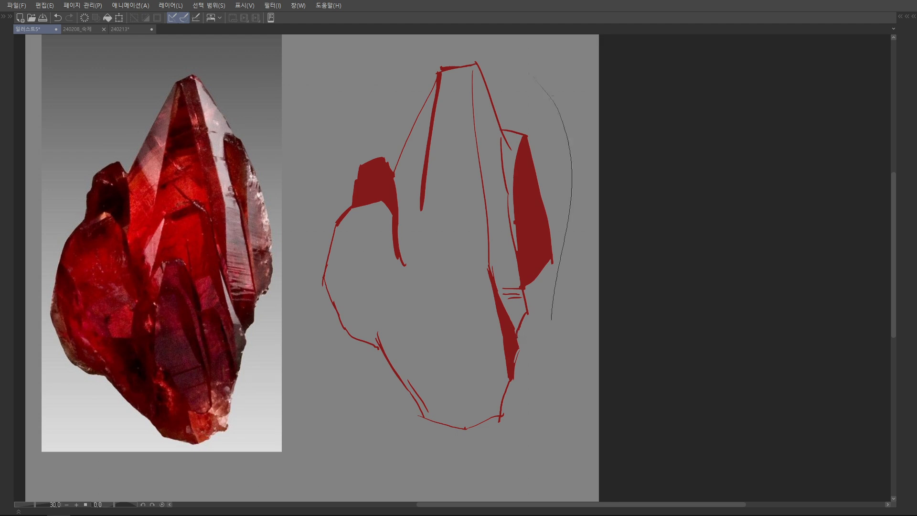
# Step: Fill the whole crystal outline with dark red and shape its edges into one solid silhouette
pyautogui.click(493, 286)
pyautogui.scroll(-1, 494, 287)
pyautogui.moveTo(494, 286); pyautogui.dragTo(489, 234)
pyautogui.scroll(3, 352, 229)
pyautogui.moveTo(352, 229)
pyautogui.mouseDown()
pyautogui.moveTo(378, 294)
pyautogui.moveTo(407, 310)
pyautogui.mouseUp()
pyautogui.moveTo(456, 364)
pyautogui.mouseDown()
pyautogui.moveTo(460, 343)
pyautogui.moveTo(491, 361)
pyautogui.mouseUp()
pyautogui.moveTo(516, 310); pyautogui.dragTo(524, 276)
pyautogui.moveTo(544, 311); pyautogui.dragTo(537, 320)
pyautogui.moveTo(549, 272); pyautogui.dragTo(538, 313)
pyautogui.moveTo(538, 313); pyautogui.dragTo(546, 275)
pyautogui.moveTo(564, 215)
pyautogui.mouseDown()
pyautogui.moveTo(547, 271)
pyautogui.moveTo(539, 271)
pyautogui.moveTo(570, 228)
pyautogui.mouseUp()
pyautogui.moveTo(573, 157); pyautogui.dragTo(557, 312)
pyautogui.moveTo(514, 246); pyautogui.dragTo(528, 255)
pyautogui.moveTo(477, 196); pyautogui.dragTo(501, 241)
pyautogui.moveTo(474, 176)
pyautogui.mouseDown()
pyautogui.moveTo(459, 169)
pyautogui.moveTo(437, 186)
pyautogui.moveTo(383, 285)
pyautogui.mouseUp()
pyautogui.moveTo(377, 297)
pyautogui.mouseDown()
pyautogui.moveTo(392, 257)
pyautogui.moveTo(385, 242)
pyautogui.moveTo(393, 256)
pyautogui.moveTo(419, 243)
pyautogui.moveTo(378, 234)
pyautogui.mouseUp()
pyautogui.hotkey('ctrl', 'z')
pyautogui.moveTo(361, 283)
pyautogui.mouseDown()
pyautogui.moveTo(385, 225)
pyautogui.moveTo(363, 300)
pyautogui.moveTo(361, 168)
pyautogui.mouseUp()
pyautogui.hotkey('ctrl', 'z')
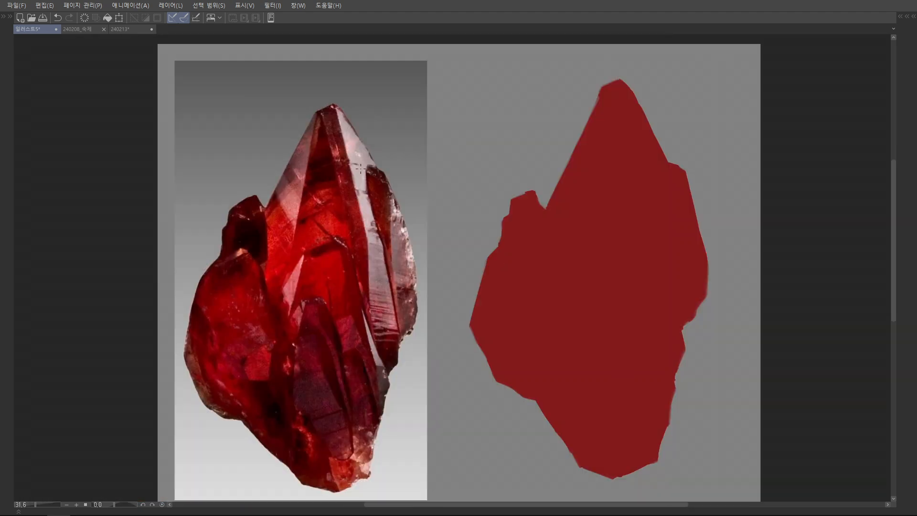
# Step: Add a new layer above the dark red silhouette and set its blending mode to Add (더하기)
pyautogui.press('Tab')
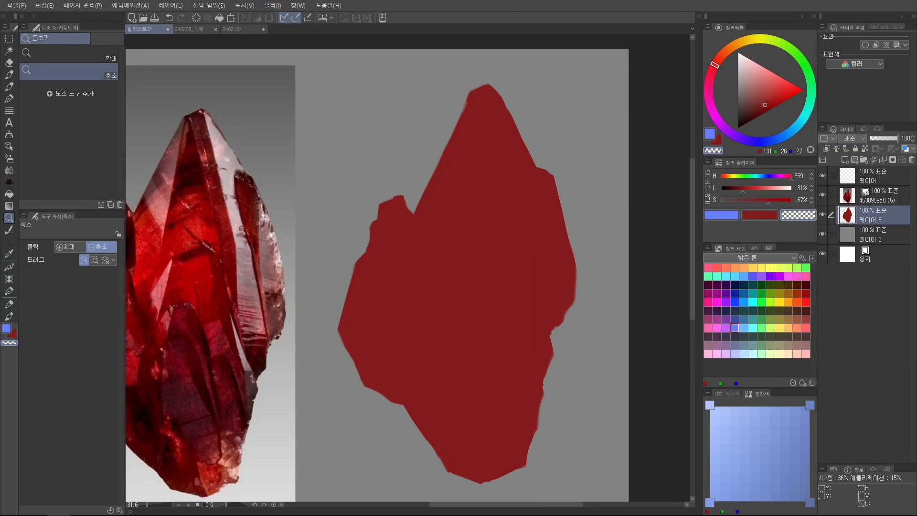
pyautogui.hotkey('ctrl', 'shift', 'n')
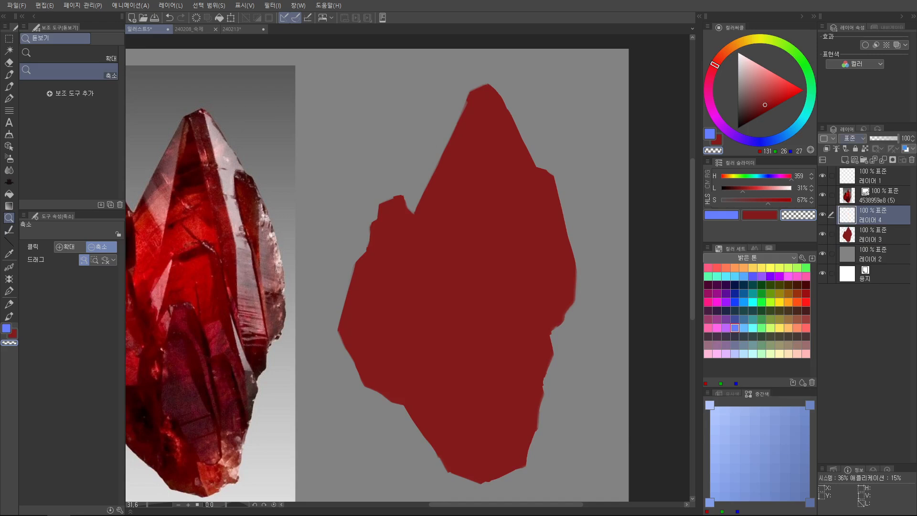
pyautogui.click(853, 138)
pyautogui.click(862, 235)
pyautogui.press('Tab')
pyautogui.scroll(2, 313, 203)
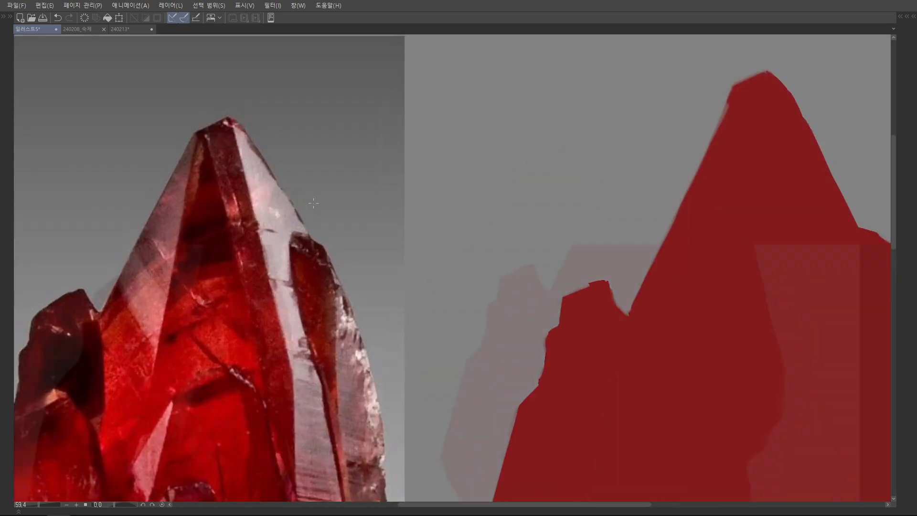
pyautogui.scroll(-2, 363, 208)
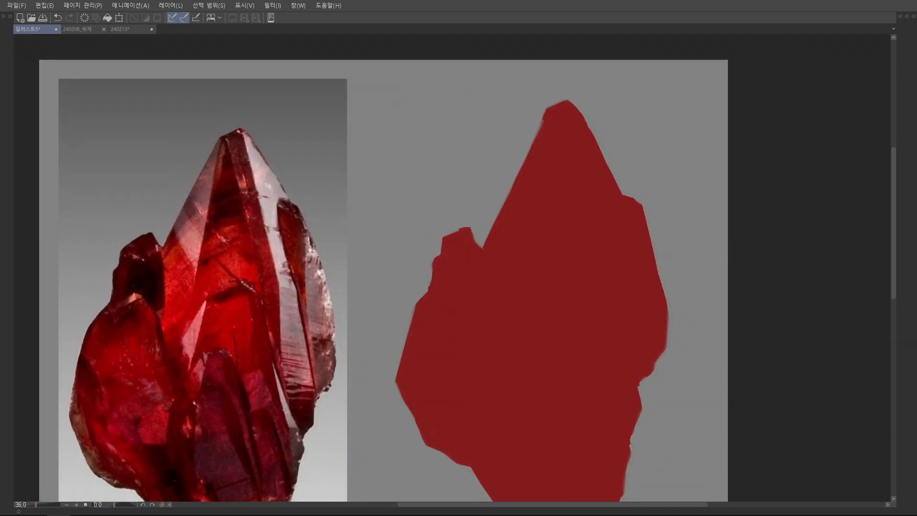
# Step: Paint a thin white highlight along the silhouette's right slope, from the tip down to the shoulder
pyautogui.press('Tab')
pyautogui.moveTo(475, 177)
pyautogui.mouseDown()
pyautogui.moveTo(487, 267)
pyautogui.moveTo(497, 182)
pyautogui.moveTo(492, 222)
pyautogui.mouseUp()
pyautogui.press('Tab')
pyautogui.hotkey('ctrl', 'z')
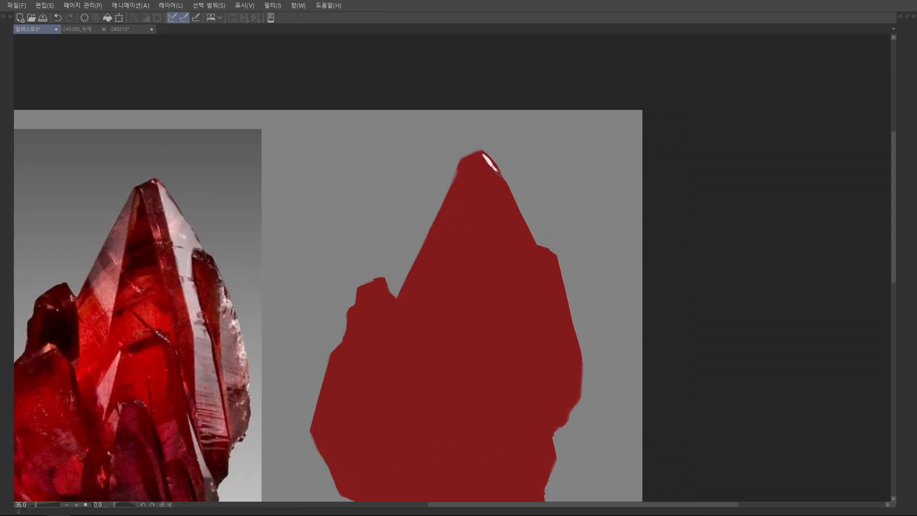
pyautogui.moveTo(488, 159)
pyautogui.mouseDown()
pyautogui.moveTo(505, 174)
pyautogui.moveTo(506, 192)
pyautogui.moveTo(493, 170)
pyautogui.moveTo(520, 224)
pyautogui.mouseUp()
pyautogui.hotkey('ctrl', 'z')
pyautogui.moveTo(505, 189); pyautogui.dragTo(534, 245)
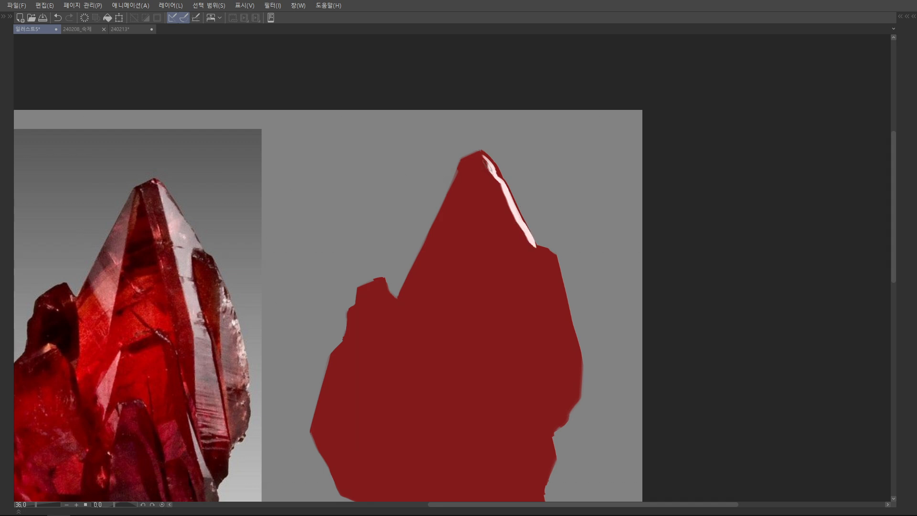
# Step: Widen the highlight below the tip into a full pale facet and carry it down past the shoulder
pyautogui.moveTo(485, 160); pyautogui.dragTo(513, 253)
pyautogui.moveTo(487, 163); pyautogui.dragTo(505, 245)
pyautogui.moveTo(497, 186)
pyautogui.mouseDown()
pyautogui.moveTo(521, 246)
pyautogui.moveTo(529, 244)
pyautogui.moveTo(506, 225)
pyautogui.moveTo(521, 241)
pyautogui.moveTo(509, 258)
pyautogui.moveTo(504, 218)
pyautogui.mouseUp()
pyautogui.hotkey('ctrl', 'z')
pyautogui.hotkey('ctrl', 'z')
pyautogui.moveTo(499, 210); pyautogui.dragTo(517, 284)
pyautogui.moveTo(515, 212); pyautogui.dragTo(537, 306)
pyautogui.moveTo(513, 269)
pyautogui.mouseDown()
pyautogui.moveTo(525, 298)
pyautogui.moveTo(514, 214)
pyautogui.moveTo(514, 273)
pyautogui.mouseUp()
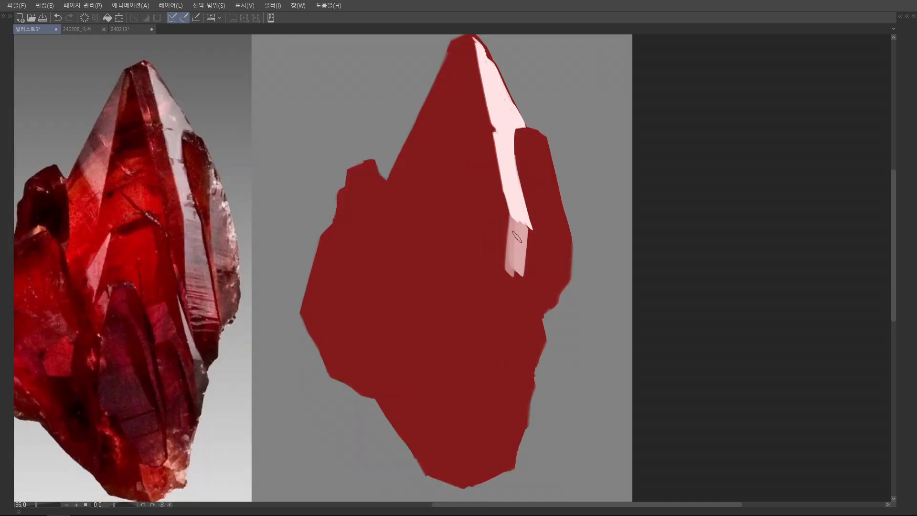
# Step: Extend the pale facet band down the crystal's right side and define the edges of its lower section
pyautogui.moveTo(528, 226); pyautogui.dragTo(521, 343)
pyautogui.moveTo(511, 227)
pyautogui.mouseDown()
pyautogui.moveTo(512, 313)
pyautogui.moveTo(514, 270)
pyautogui.moveTo(509, 286)
pyautogui.mouseUp()
pyautogui.hotkey('ctrl', 'z')
pyautogui.hotkey('ctrl', 'z')
pyautogui.hotkey('ctrl', 'z')
pyautogui.moveTo(520, 205); pyautogui.dragTo(524, 315)
pyautogui.hotkey('ctrl', 'z')
pyautogui.moveTo(512, 196); pyautogui.dragTo(507, 306)
pyautogui.moveTo(505, 231); pyautogui.dragTo(514, 310)
pyautogui.moveTo(501, 190); pyautogui.dragTo(500, 259)
pyautogui.moveTo(503, 214); pyautogui.dragTo(498, 308)
pyautogui.moveTo(502, 308)
pyautogui.mouseDown()
pyautogui.moveTo(509, 274)
pyautogui.moveTo(540, 279)
pyautogui.moveTo(531, 184)
pyautogui.mouseUp()
pyautogui.moveTo(531, 258); pyautogui.dragTo(531, 274)
# Step: Paint the outer facet along the silhouette's right edge in the pale highlight colour
pyautogui.moveTo(551, 90)
pyautogui.mouseDown()
pyautogui.moveTo(514, 196)
pyautogui.moveTo(523, 250)
pyautogui.mouseUp()
pyautogui.moveTo(513, 196); pyautogui.dragTo(517, 249)
pyautogui.moveTo(515, 212); pyautogui.dragTo(506, 352)
pyautogui.moveTo(521, 246); pyautogui.dragTo(513, 348)
# Step: Paint a narrow pale sliver to the lower left of the long highlight band, undoing the stray strokes
pyautogui.moveTo(487, 262)
pyautogui.mouseDown()
pyautogui.moveTo(485, 241)
pyautogui.moveTo(499, 346)
pyautogui.moveTo(493, 288)
pyautogui.mouseUp()
pyautogui.moveTo(503, 297)
pyautogui.mouseDown()
pyautogui.moveTo(484, 298)
pyautogui.moveTo(482, 272)
pyautogui.mouseUp()
pyautogui.moveTo(483, 227); pyautogui.dragTo(478, 281)
pyautogui.moveTo(456, 248); pyautogui.dragTo(472, 303)
pyautogui.hotkey('ctrl', 'z')
pyautogui.hotkey('ctrl', 'z')
pyautogui.moveTo(456, 247)
pyautogui.mouseDown()
pyautogui.moveTo(478, 319)
pyautogui.moveTo(466, 271)
pyautogui.moveTo(470, 317)
pyautogui.moveTo(465, 271)
pyautogui.moveTo(506, 270)
pyautogui.moveTo(439, 267)
pyautogui.mouseUp()
pyautogui.hotkey('ctrl', 'z')
pyautogui.hotkey('ctrl', '-')
pyautogui.hotkey('ctrl', '-')
pyautogui.hotkey('ctrl', '-')
pyautogui.hotkey('ctrl', '-')
pyautogui.moveTo(457, 151); pyautogui.dragTo(447, 176)
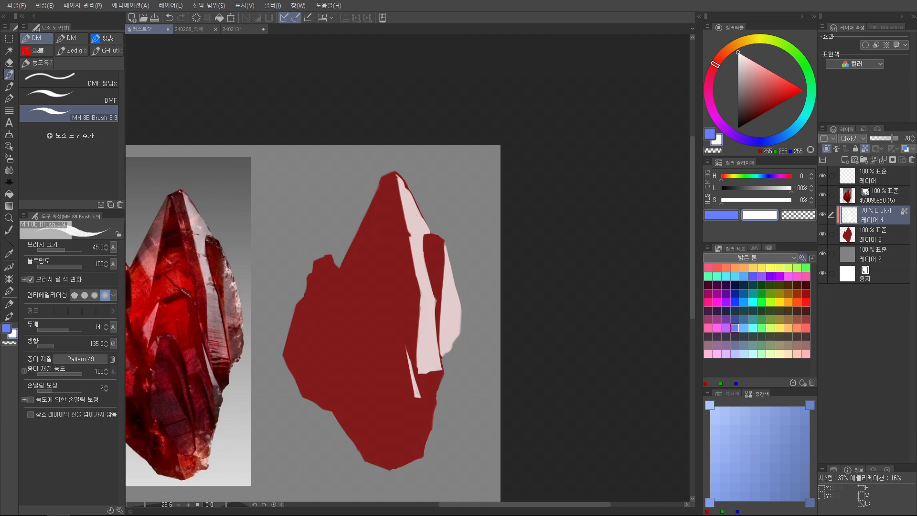
# Step: Add two empty layers between the highlight layer and the reference photo, and choose light green as the drawing colour
pyautogui.click(805, 327)
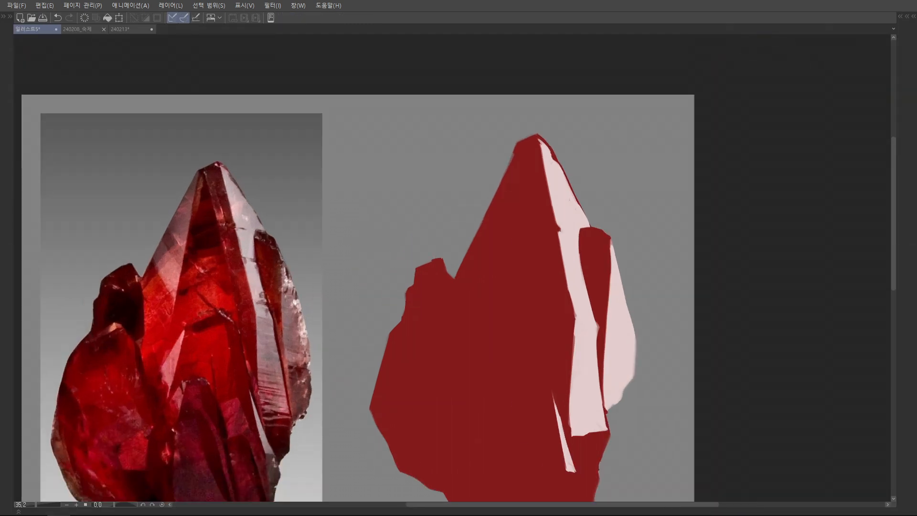
pyautogui.scroll(2, 279, 282)
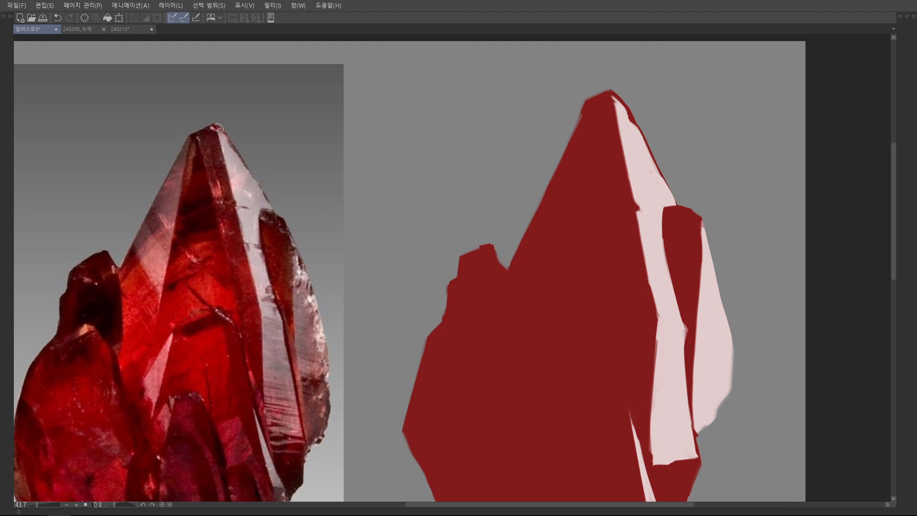
pyautogui.keyDown('alt'); pyautogui.click(244, 181); pyautogui.keyUp('alt')
pyautogui.press('Tab')
pyautogui.press('x')
pyautogui.press('x')
pyautogui.press('Tab')
pyautogui.press('Tab')
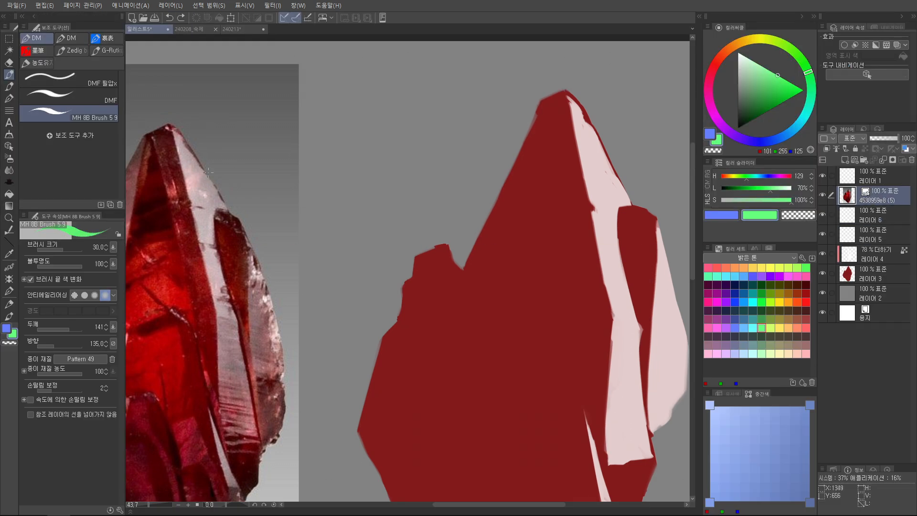
pyautogui.press('Tab')
# Step: Outline the bright upper facet and the narrow sliver lower down on the reference crystal in green
pyautogui.moveTo(217, 130)
pyautogui.mouseDown()
pyautogui.moveTo(274, 209)
pyautogui.moveTo(243, 249)
pyautogui.moveTo(260, 305)
pyautogui.moveTo(283, 316)
pyautogui.mouseUp()
pyautogui.moveTo(275, 210)
pyautogui.mouseDown()
pyautogui.moveTo(264, 234)
pyautogui.moveTo(285, 314)
pyautogui.moveTo(314, 236)
pyautogui.moveTo(282, 253)
pyautogui.moveTo(314, 215)
pyautogui.mouseUp()
pyautogui.press('Tab')
pyautogui.press('Tab')
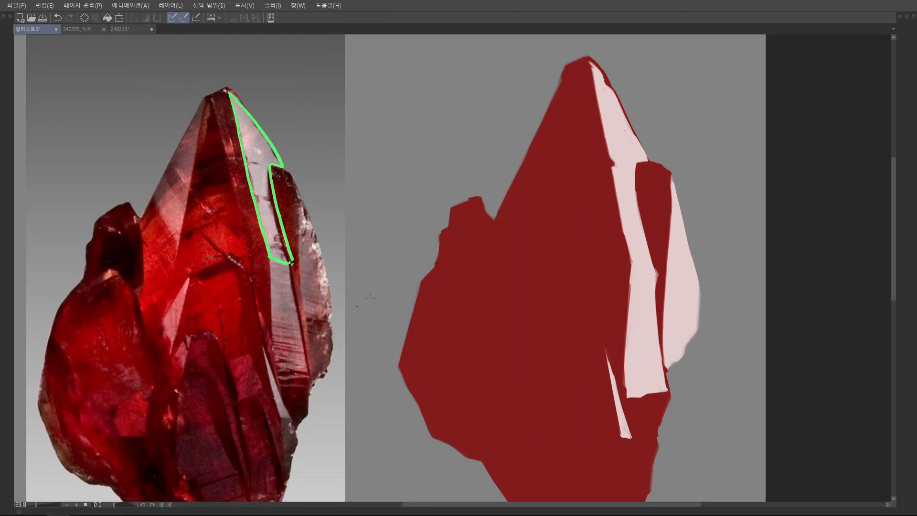
pyautogui.moveTo(742, 268); pyautogui.dragTo(748, 252)
pyautogui.moveTo(267, 329)
pyautogui.mouseDown()
pyautogui.moveTo(294, 401)
pyautogui.moveTo(272, 335)
pyautogui.moveTo(292, 403)
pyautogui.mouseUp()
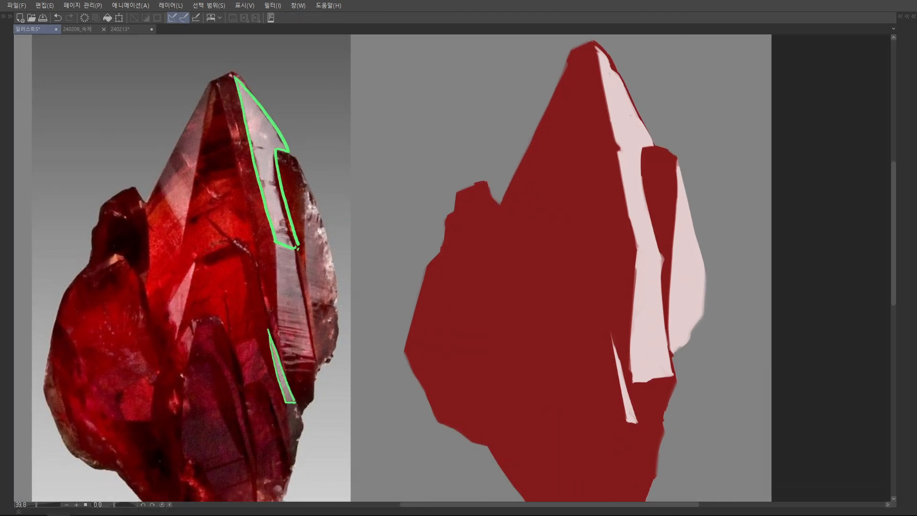
# Step: Label the two outlined facets 1 and 2, and outline the lower band and outer right facet on the reference crystal
pyautogui.moveTo(258, 236)
pyautogui.mouseDown()
pyautogui.moveTo(248, 237)
pyautogui.moveTo(254, 245)
pyautogui.mouseUp()
pyautogui.hotkey('ctrl', 'z')
pyautogui.moveTo(275, 246)
pyautogui.mouseDown()
pyautogui.moveTo(279, 349)
pyautogui.moveTo(284, 361)
pyautogui.moveTo(309, 344)
pyautogui.moveTo(301, 298)
pyautogui.moveTo(312, 356)
pyautogui.mouseUp()
pyautogui.moveTo(305, 192)
pyautogui.mouseDown()
pyautogui.moveTo(311, 354)
pyautogui.moveTo(318, 219)
pyautogui.moveTo(335, 293)
pyautogui.moveTo(335, 354)
pyautogui.mouseUp()
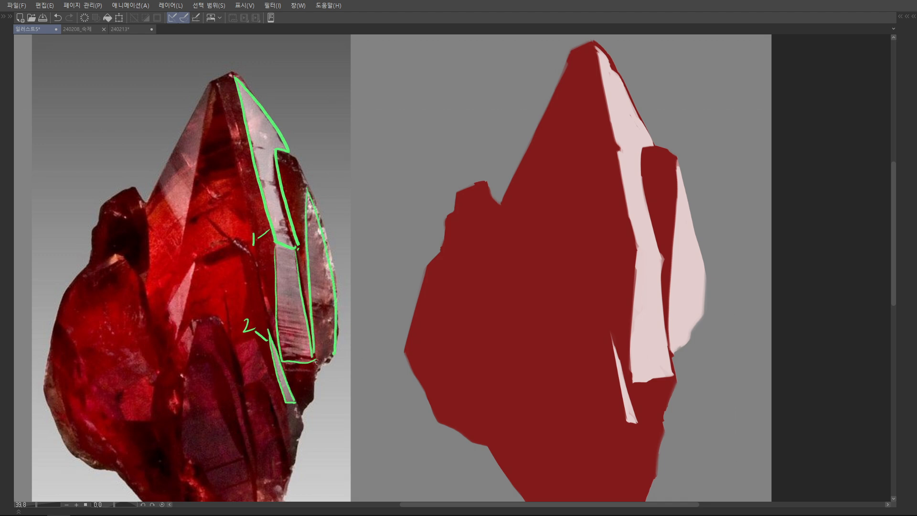
# Step: Label the outlined outer right facet 3 on the reference crystal
pyautogui.moveTo(356, 262); pyautogui.dragTo(356, 277)
pyautogui.moveTo(313, 323); pyautogui.dragTo(318, 250)
pyautogui.scroll(3, 318, 292)
pyautogui.scroll(3, 275, 306)
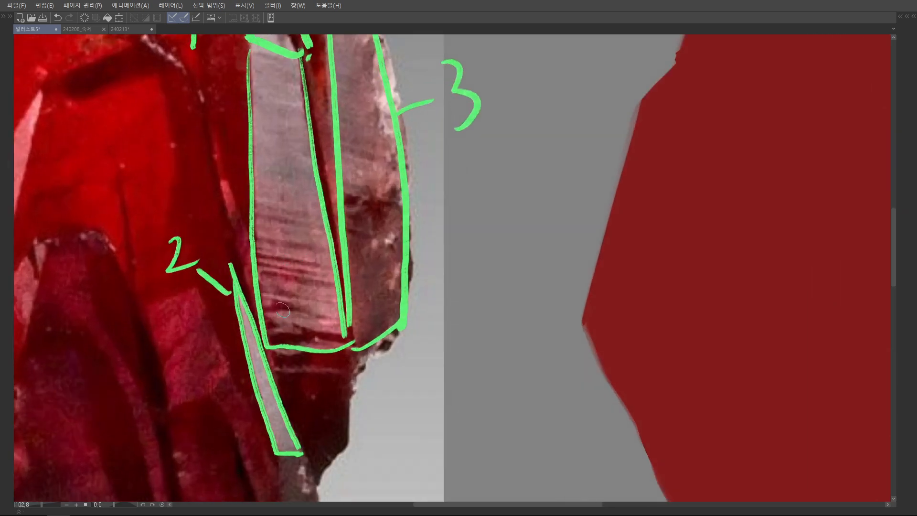
pyautogui.scroll(-3, 422, 283)
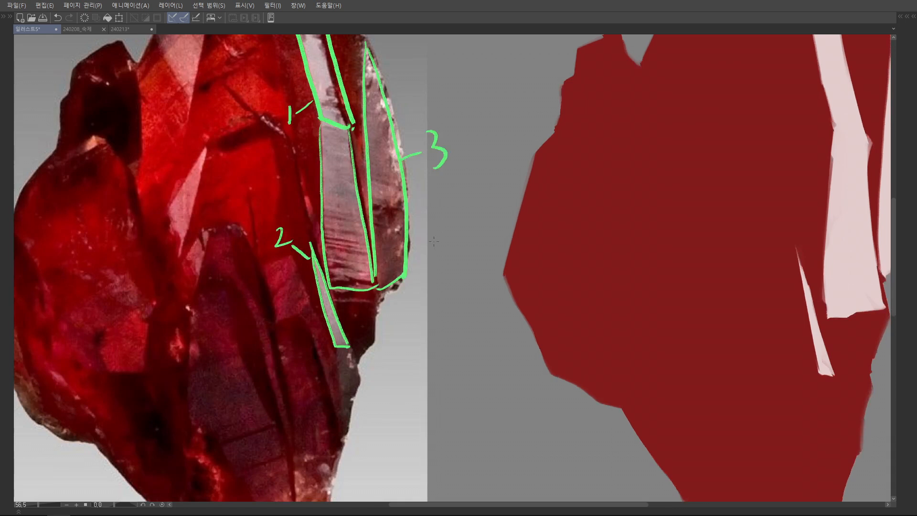
# Step: Sketch a small pleated zigzag block beside the reference crystal, colouring its faces alternately green and blue
pyautogui.moveTo(432, 285)
pyautogui.mouseDown()
pyautogui.moveTo(434, 258)
pyautogui.moveTo(447, 322)
pyautogui.mouseUp()
pyautogui.moveTo(435, 251); pyautogui.dragTo(482, 243)
pyautogui.moveTo(447, 260); pyautogui.dragTo(484, 254)
pyautogui.moveTo(482, 243); pyautogui.dragTo(489, 254)
pyautogui.moveTo(437, 275); pyautogui.dragTo(480, 266)
pyautogui.moveTo(480, 260); pyautogui.dragTo(490, 286)
pyautogui.moveTo(487, 280)
pyautogui.mouseDown()
pyautogui.moveTo(495, 292)
pyautogui.moveTo(485, 305)
pyautogui.mouseUp()
pyautogui.moveTo(442, 256); pyautogui.dragTo(487, 250)
pyautogui.moveTo(447, 281); pyautogui.dragTo(482, 271)
pyautogui.moveTo(449, 299); pyautogui.dragTo(488, 288)
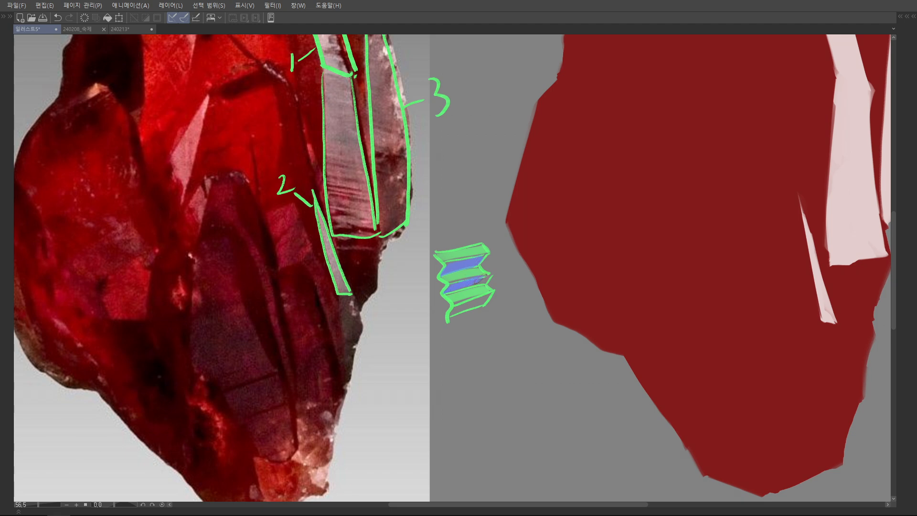
# Step: Hatch the dark horizontal striations in the lower band of the reference crystal in blue
pyautogui.moveTo(352, 189)
pyautogui.mouseDown()
pyautogui.moveTo(366, 253)
pyautogui.moveTo(420, 253)
pyautogui.mouseUp()
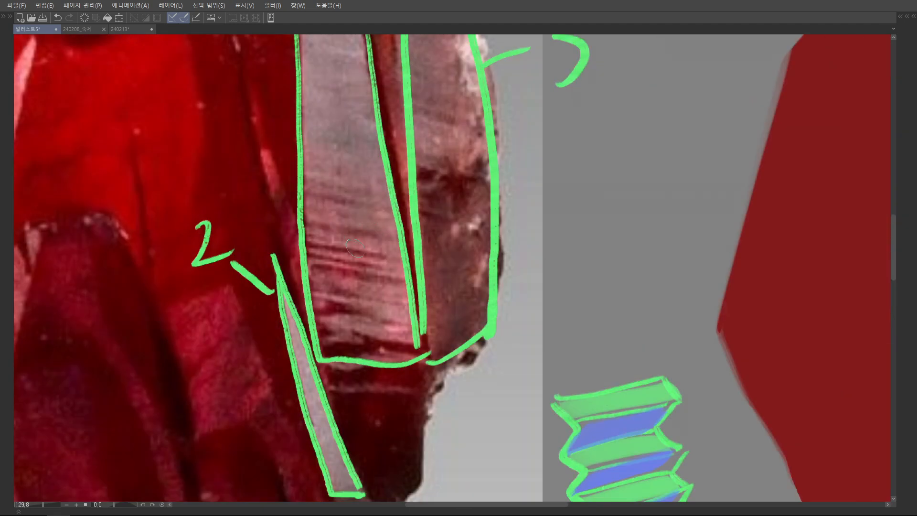
pyautogui.moveTo(311, 241); pyautogui.dragTo(389, 258)
pyautogui.moveTo(389, 258)
pyautogui.mouseDown()
pyautogui.moveTo(307, 247)
pyautogui.moveTo(388, 273)
pyautogui.moveTo(302, 259)
pyautogui.moveTo(404, 274)
pyautogui.moveTo(335, 269)
pyautogui.moveTo(378, 301)
pyautogui.moveTo(334, 298)
pyautogui.moveTo(347, 306)
pyautogui.moveTo(318, 312)
pyautogui.moveTo(374, 344)
pyautogui.moveTo(353, 356)
pyautogui.mouseUp()
pyautogui.moveTo(419, 241); pyautogui.dragTo(355, 241)
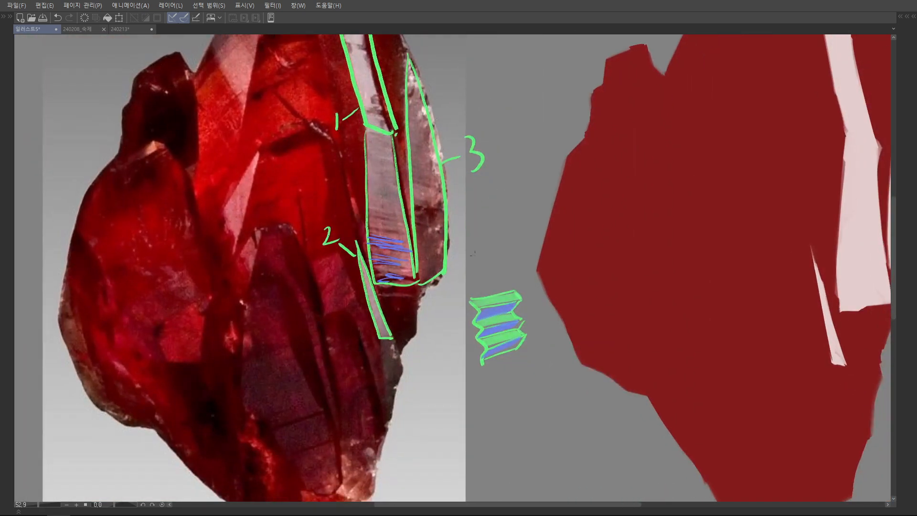
pyautogui.moveTo(459, 255); pyautogui.dragTo(436, 256)
pyautogui.moveTo(467, 218)
pyautogui.mouseDown()
pyautogui.moveTo(443, 227)
pyautogui.moveTo(497, 225)
pyautogui.mouseUp()
pyautogui.moveTo(426, 262); pyautogui.dragTo(451, 262)
pyautogui.moveTo(434, 264)
pyautogui.mouseDown()
pyautogui.moveTo(393, 259)
pyautogui.moveTo(423, 289)
pyautogui.moveTo(421, 314)
pyautogui.mouseUp()
pyautogui.moveTo(461, 284); pyautogui.dragTo(403, 284)
# Step: Undo the blue hatching on the lower band of the reference crystal
pyautogui.hotkey('ctrl', 'z')
pyautogui.hotkey('ctrl', 'z')
pyautogui.hotkey('ctrl', 'z')
pyautogui.hotkey('ctrl', 'z')
pyautogui.hotkey('ctrl', 'z')
pyautogui.hotkey('ctrl', 'z')
pyautogui.hotkey('ctrl', 'z')
pyautogui.hotkey('ctrl', 'z')
# Step: Mark the small dark notches near the lower end of facet 1 on the reference crystal in blue
pyautogui.moveTo(370, 165); pyautogui.dragTo(367, 273)
pyautogui.moveTo(367, 273); pyautogui.dragTo(415, 274)
pyautogui.moveTo(324, 281); pyautogui.dragTo(337, 290)
pyautogui.moveTo(339, 249); pyautogui.dragTo(327, 250)
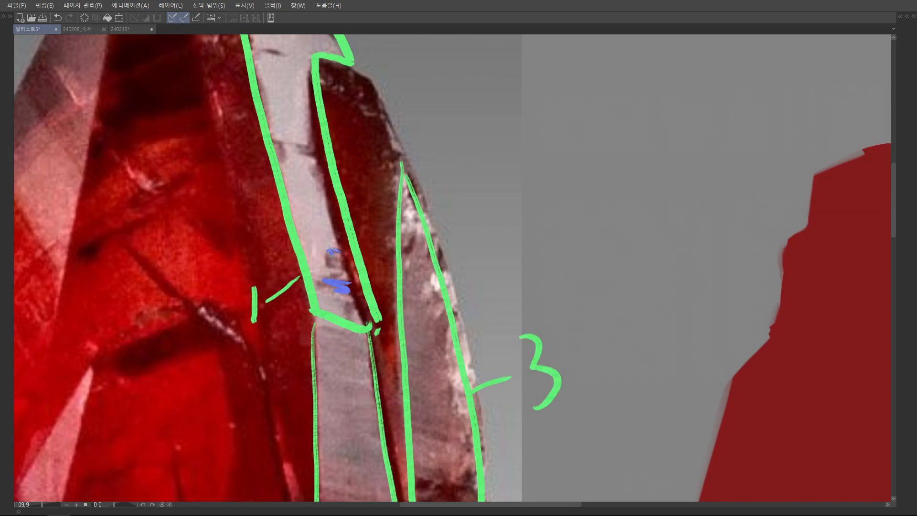
pyautogui.moveTo(308, 142)
pyautogui.mouseDown()
pyautogui.moveTo(320, 241)
pyautogui.moveTo(308, 248)
pyautogui.mouseUp()
pyautogui.moveTo(280, 154); pyautogui.dragTo(294, 149)
pyautogui.moveTo(403, 153)
pyautogui.mouseDown()
pyautogui.moveTo(397, 199)
pyautogui.moveTo(322, 216)
pyautogui.moveTo(371, 209)
pyautogui.mouseUp()
# Step: Undo all the blue and green annotations, including the zigzag sketch, numbers and facet outlines
pyautogui.hotkey('ctrl', 'z')
pyautogui.hotkey('ctrl', 'z')
pyautogui.hotkey('ctrl', 'z')
pyautogui.hotkey('ctrl', 'z')
pyautogui.hotkey('ctrl', 'z')
pyautogui.hotkey('ctrl', 'z')
pyautogui.hotkey('ctrl', 'z')
pyautogui.hotkey('ctrl', 'z')
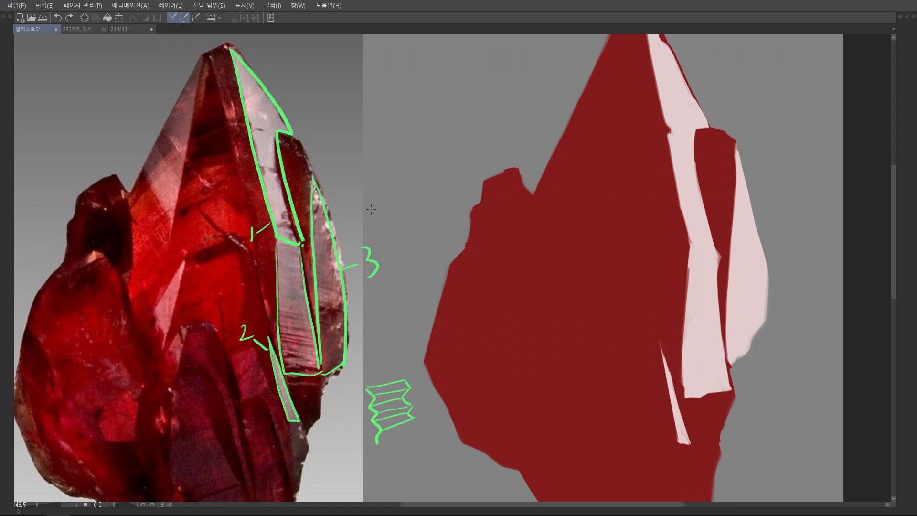
pyautogui.hotkey('ctrl', 'z')
pyautogui.hotkey('ctrl', 'z')
pyautogui.hotkey('ctrl', 'z')
pyautogui.hotkey('ctrl', 'z')
pyautogui.hotkey('ctrl', 'z')
pyautogui.hotkey('ctrl', 'z')
pyautogui.hotkey('ctrl', 'z')
pyautogui.hotkey('ctrl', 'z')
pyautogui.hotkey('ctrl', 'z')
pyautogui.hotkey('ctrl', 'z')
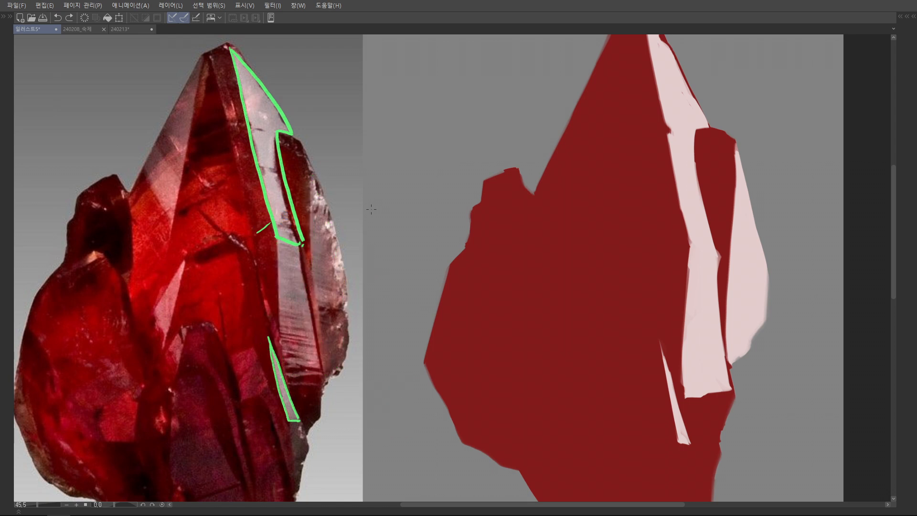
pyautogui.hotkey('ctrl', 'z')
pyautogui.hotkey('ctrl', 'z')
pyautogui.hotkey('ctrl', 'z')
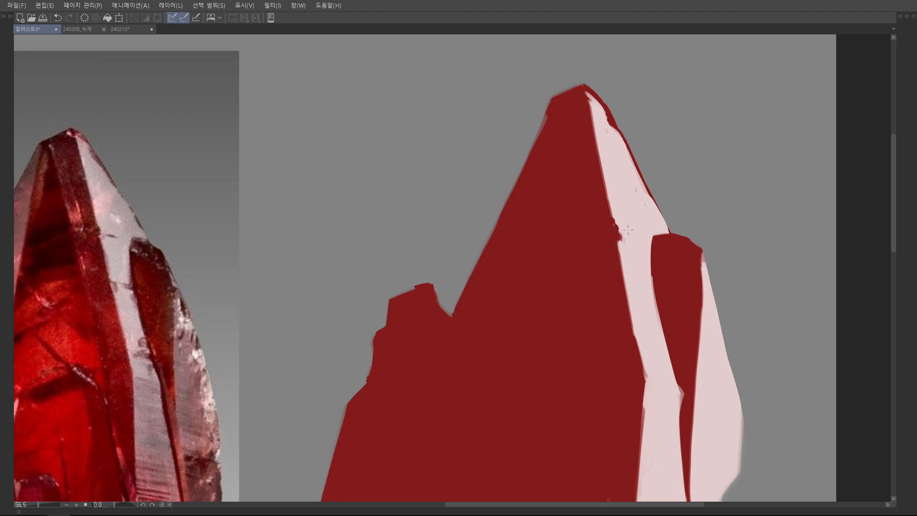
# Step: On the highlight layer, lasso a thin horizontal notch at the left edge of the long highlight band, beside the upper facet
pyautogui.scroll(3, 624, 233)
pyautogui.press('Tab')
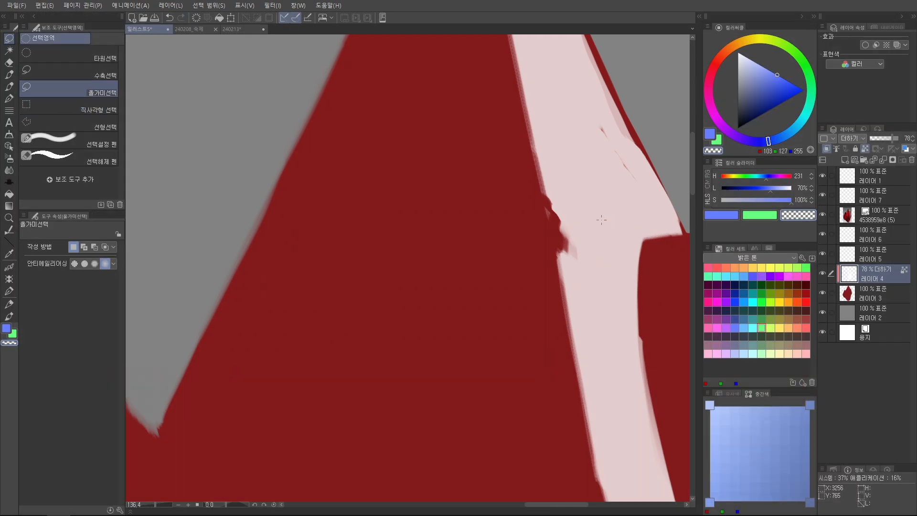
pyautogui.press('Tab')
pyautogui.scroll(-4, 625, 221)
pyautogui.scroll(2, 651, 232)
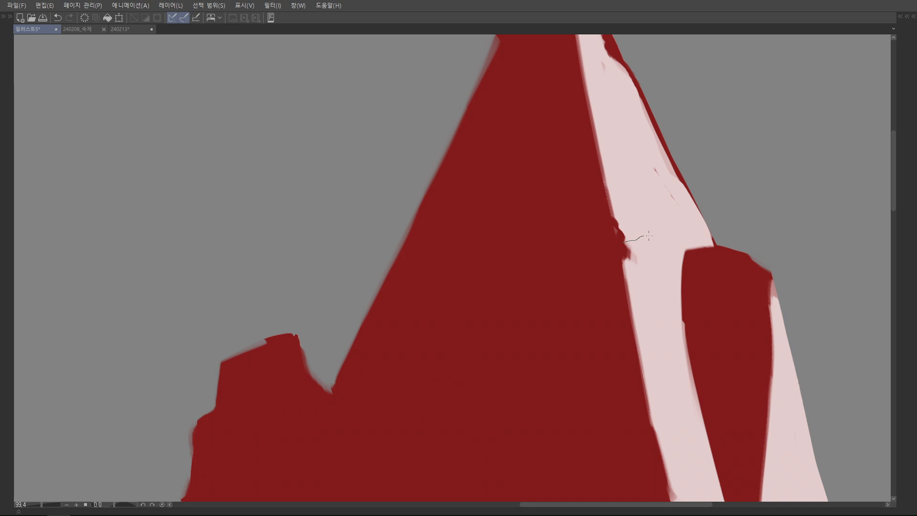
pyautogui.moveTo(635, 240); pyautogui.dragTo(636, 238)
pyautogui.scroll(-3, 659, 248)
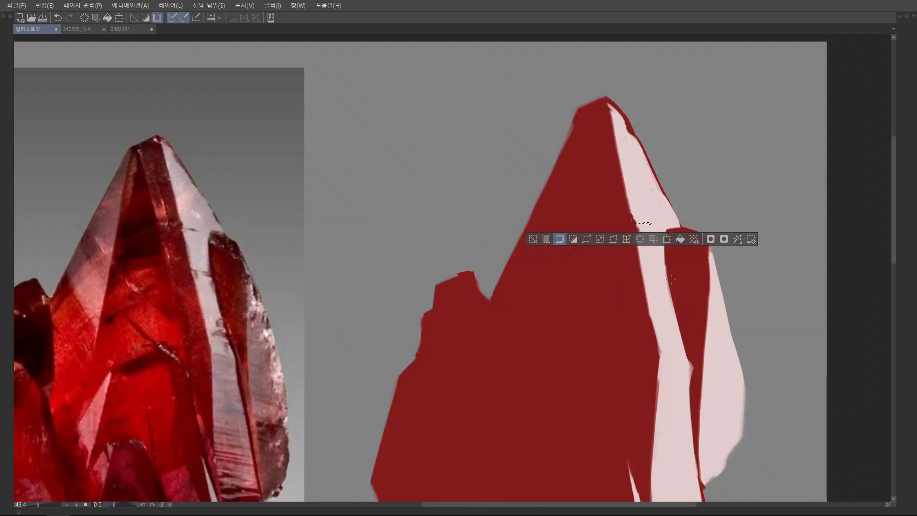
pyautogui.scroll(1, 664, 260)
pyautogui.scroll(-1, 671, 264)
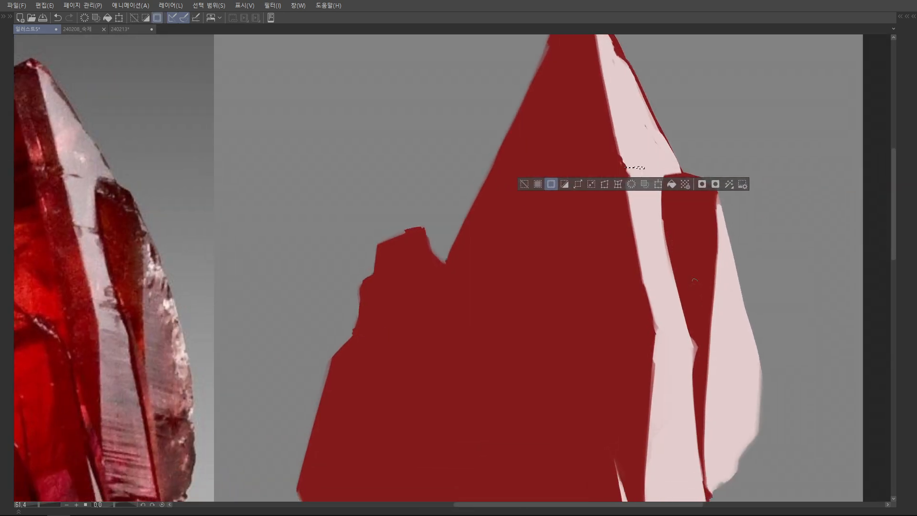
# Step: Add several thin horizontal slivers along the middle and lower highlight band to the lasso selection
pyautogui.moveTo(680, 292)
pyautogui.mouseDown()
pyautogui.moveTo(661, 298)
pyautogui.moveTo(692, 300)
pyautogui.mouseUp()
pyautogui.moveTo(657, 269); pyautogui.dragTo(677, 263)
pyautogui.moveTo(644, 208); pyautogui.dragTo(675, 211)
pyautogui.moveTo(683, 368); pyautogui.dragTo(696, 183)
pyautogui.moveTo(643, 253); pyautogui.dragTo(716, 251)
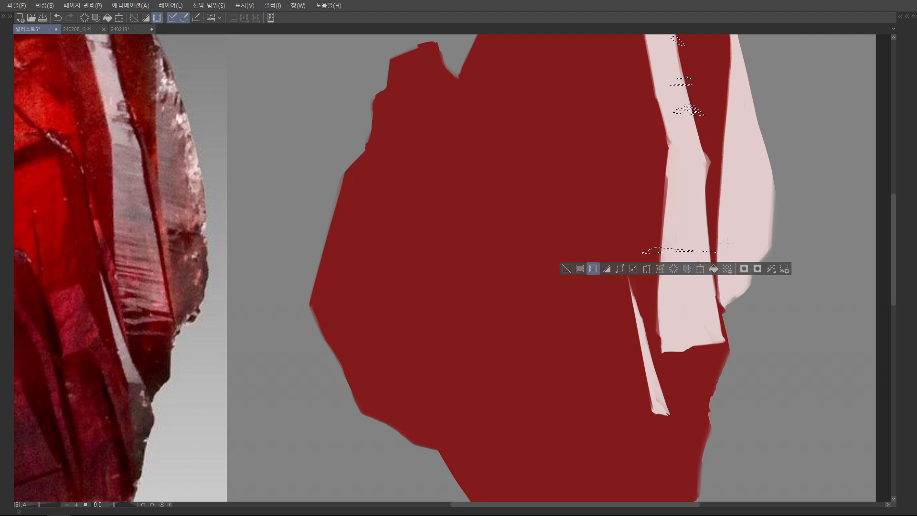
# Step: Lasso more jagged stripes near the band's lower end and erase the selected slivers so the red base shows through
pyautogui.moveTo(670, 301); pyautogui.dragTo(723, 312)
pyautogui.moveTo(653, 315); pyautogui.dragTo(739, 315)
pyautogui.moveTo(709, 315)
pyautogui.mouseDown()
pyautogui.moveTo(714, 265)
pyautogui.moveTo(661, 272)
pyautogui.moveTo(724, 265)
pyautogui.moveTo(732, 230)
pyautogui.mouseUp()
pyautogui.hotkey('ctrl', 'z')
pyautogui.hotkey('ctrl', 'z')
pyautogui.moveTo(669, 244)
pyautogui.mouseDown()
pyautogui.moveTo(740, 247)
pyautogui.moveTo(742, 235)
pyautogui.moveTo(749, 243)
pyautogui.moveTo(710, 241)
pyautogui.moveTo(742, 249)
pyautogui.mouseUp()
pyautogui.moveTo(706, 200)
pyautogui.mouseDown()
pyautogui.moveTo(681, 249)
pyautogui.moveTo(708, 240)
pyautogui.mouseUp()
pyautogui.moveTo(644, 229); pyautogui.dragTo(704, 226)
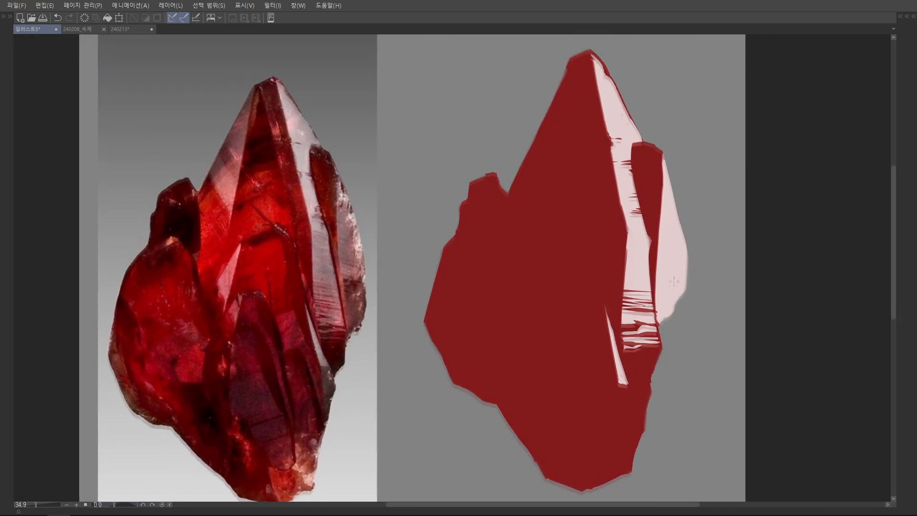
# Step: Tone down the lower section of the long highlight band using the DMN 4 brush with a neutral mid grey
pyautogui.scroll(3, 673, 282)
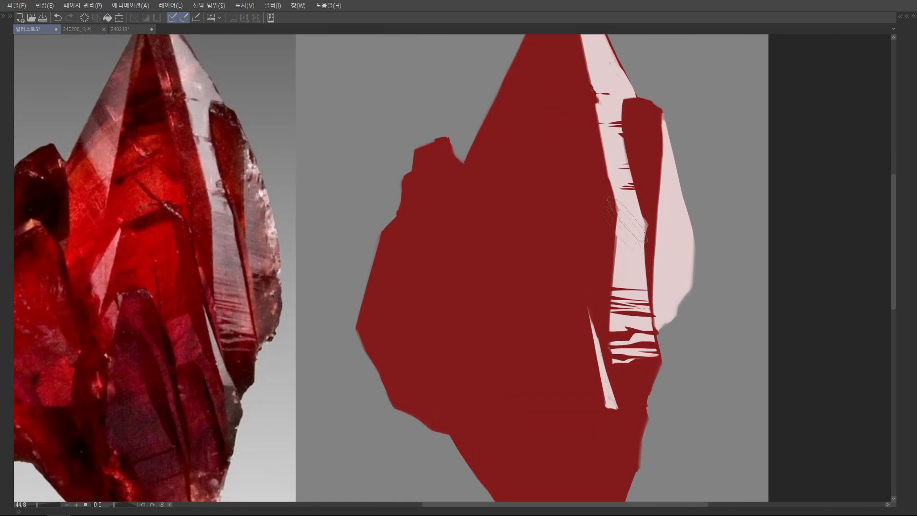
pyautogui.press('Tab')
pyautogui.moveTo(561, 227); pyautogui.dragTo(563, 344)
pyautogui.click(737, 85)
pyautogui.moveTo(576, 305); pyautogui.dragTo(599, 344)
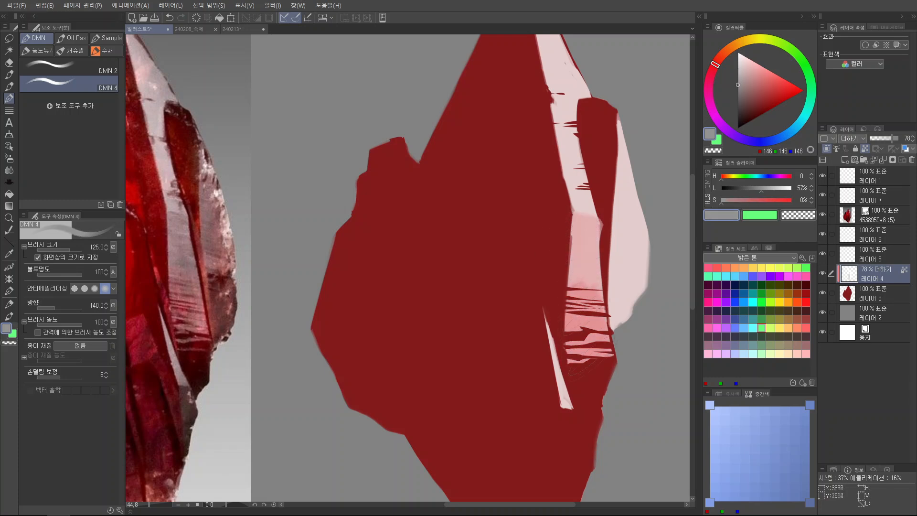
# Step: Blend the lower section of the highlight band into a soft gradient that deepens to pink toward its striped end
pyautogui.press('j')
pyautogui.moveTo(579, 277)
pyautogui.mouseDown()
pyautogui.moveTo(592, 272)
pyautogui.moveTo(549, 260)
pyautogui.moveTo(571, 260)
pyautogui.moveTo(566, 273)
pyautogui.mouseUp()
pyautogui.press('b')
pyautogui.moveTo(603, 187); pyautogui.dragTo(607, 262)
pyautogui.hotkey('ctrl', 'z')
pyautogui.keyDown('alt'); pyautogui.click(569, 293); pyautogui.keyUp('alt')
pyautogui.moveTo(593, 349)
pyautogui.mouseDown()
pyautogui.moveTo(609, 303)
pyautogui.moveTo(597, 215)
pyautogui.mouseUp()
pyautogui.press('j')
pyautogui.moveTo(603, 300)
pyautogui.mouseDown()
pyautogui.moveTo(619, 272)
pyautogui.moveTo(671, 270)
pyautogui.moveTo(649, 273)
pyautogui.moveTo(686, 247)
pyautogui.moveTo(589, 244)
pyautogui.mouseUp()
# Step: Cut thin jagged cracks out of the highlight on the outer right facet
pyautogui.press('Tab')
pyautogui.press('m')
pyautogui.click(673, 267)
pyautogui.hotkey('ctrl', 'z')
pyautogui.press('Delete')
pyautogui.hotkey('ctrl', 'd')
pyautogui.moveTo(393, 279)
pyautogui.mouseDown()
pyautogui.moveTo(472, 279)
pyautogui.moveTo(401, 279)
pyautogui.mouseUp()
pyautogui.moveTo(578, 239); pyautogui.dragTo(642, 238)
pyautogui.moveTo(611, 280)
pyautogui.mouseDown()
pyautogui.moveTo(605, 245)
pyautogui.moveTo(599, 285)
pyautogui.mouseUp()
pyautogui.moveTo(464, 260); pyautogui.dragTo(589, 271)
pyautogui.moveTo(446, 251)
pyautogui.mouseDown()
pyautogui.moveTo(537, 250)
pyautogui.moveTo(451, 253)
pyautogui.mouseUp()
pyautogui.hotkey('ctrl', 'z')
pyautogui.moveTo(526, 246); pyautogui.dragTo(522, 262)
pyautogui.moveTo(449, 259); pyautogui.dragTo(551, 256)
pyautogui.moveTo(452, 241); pyautogui.dragTo(581, 247)
pyautogui.hotkey('ctrl', 'z')
# Step: Shade the outer right facet with a soft gradient from pale at its tip to pink at its lower end
pyautogui.moveTo(460, 227); pyautogui.dragTo(575, 231)
pyautogui.moveTo(454, 196); pyautogui.dragTo(525, 193)
pyautogui.moveTo(563, 124); pyautogui.dragTo(523, 196)
pyautogui.moveTo(557, 180); pyautogui.dragTo(642, 190)
pyautogui.moveTo(614, 198); pyautogui.dragTo(638, 204)
pyautogui.moveTo(628, 192)
pyautogui.mouseDown()
pyautogui.moveTo(670, 194)
pyautogui.moveTo(635, 241)
pyautogui.mouseUp()
pyautogui.moveTo(594, 199); pyautogui.dragTo(654, 194)
pyautogui.moveTo(653, 186); pyautogui.dragTo(622, 190)
pyautogui.moveTo(588, 326); pyautogui.dragTo(530, 325)
pyautogui.moveTo(580, 254); pyautogui.dragTo(556, 254)
pyautogui.moveTo(568, 286)
pyautogui.mouseDown()
pyautogui.moveTo(568, 234)
pyautogui.moveTo(601, 275)
pyautogui.mouseUp()
pyautogui.moveTo(536, 261); pyautogui.dragTo(569, 260)
pyautogui.moveTo(509, 273)
pyautogui.mouseDown()
pyautogui.moveTo(585, 260)
pyautogui.moveTo(513, 260)
pyautogui.moveTo(545, 259)
pyautogui.mouseUp()
pyautogui.hotkey('ctrl', 'z')
pyautogui.hotkey('ctrl', 'z')
pyautogui.moveTo(603, 265)
pyautogui.mouseDown()
pyautogui.moveTo(549, 265)
pyautogui.moveTo(625, 274)
pyautogui.mouseUp()
pyautogui.moveTo(561, 262); pyautogui.dragTo(640, 244)
pyautogui.moveTo(596, 241); pyautogui.dragTo(663, 241)
pyautogui.moveTo(569, 281); pyautogui.dragTo(572, 313)
pyautogui.moveTo(573, 310)
pyautogui.mouseDown()
pyautogui.moveTo(671, 304)
pyautogui.moveTo(621, 292)
pyautogui.mouseUp()
pyautogui.moveTo(686, 288)
pyautogui.mouseDown()
pyautogui.moveTo(691, 274)
pyautogui.moveTo(706, 277)
pyautogui.mouseUp()
pyautogui.moveTo(595, 285)
pyautogui.mouseDown()
pyautogui.moveTo(668, 276)
pyautogui.moveTo(645, 286)
pyautogui.moveTo(573, 253)
pyautogui.moveTo(635, 267)
pyautogui.moveTo(596, 248)
pyautogui.mouseUp()
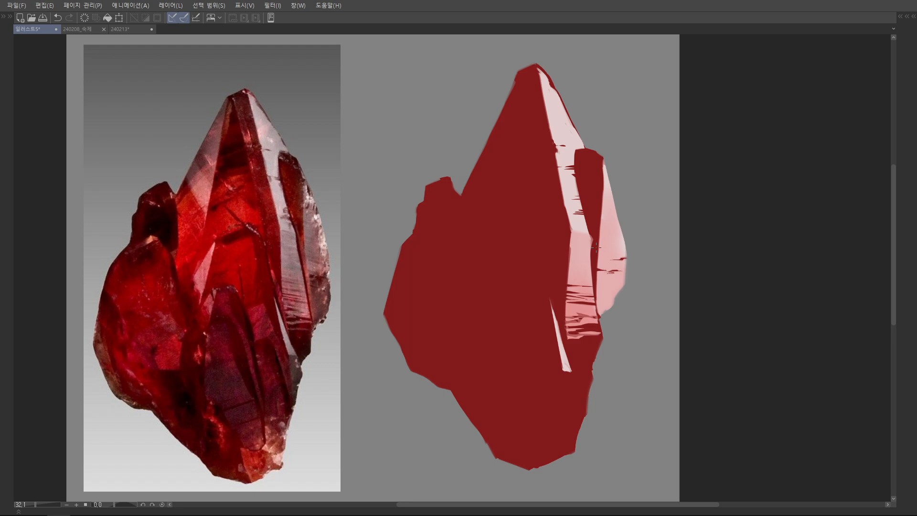
# Step: Raise the highlight layer's opacity to 100%
pyautogui.moveTo(596, 247)
pyautogui.mouseDown()
pyautogui.moveTo(575, 237)
pyautogui.moveTo(572, 247)
pyautogui.mouseUp()
pyautogui.press('Tab')
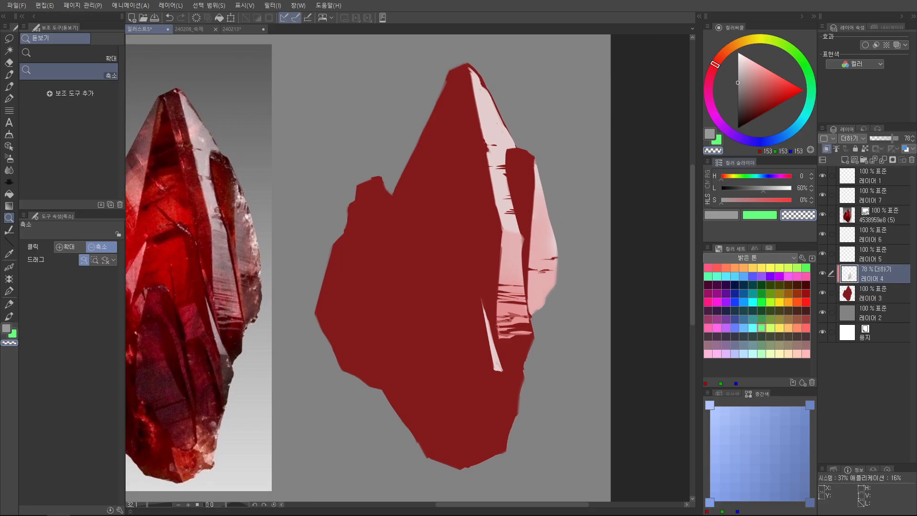
pyautogui.moveTo(525, 226); pyautogui.dragTo(568, 260)
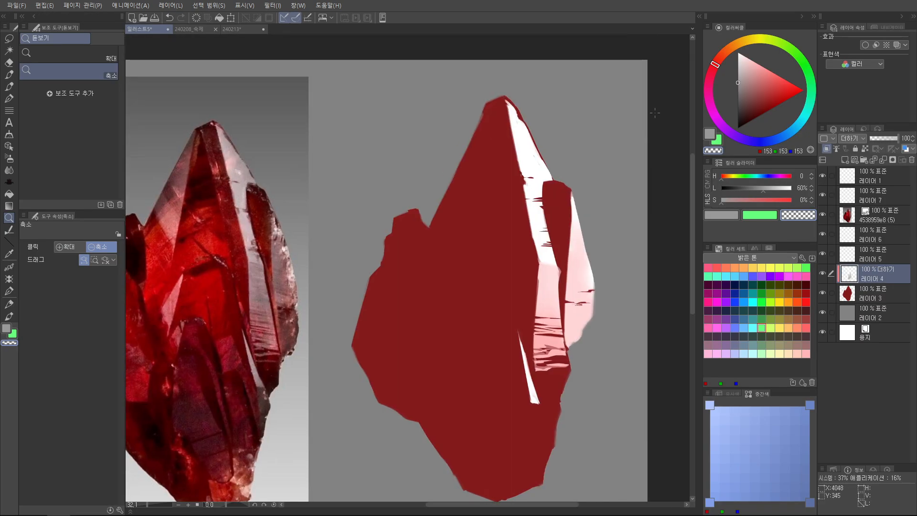
pyautogui.moveTo(655, 113); pyautogui.dragTo(618, 88)
# Step: Sample the pale pink from the highlight band and tint the narrow lower sliver with the soft airbrush
pyautogui.keyDown('alt'); pyautogui.click(542, 246); pyautogui.keyUp('alt')
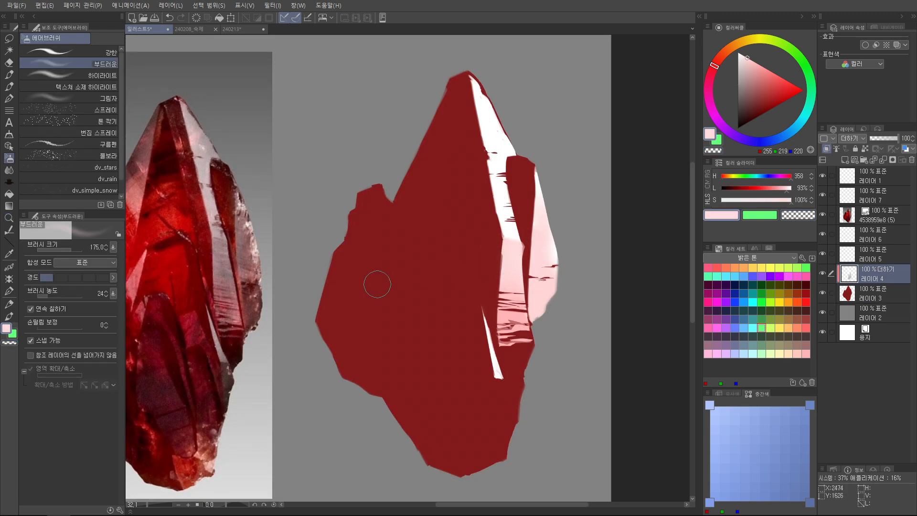
pyautogui.press('Tab')
pyautogui.moveTo(509, 353); pyautogui.dragTo(521, 296)
pyautogui.moveTo(342, 134); pyautogui.dragTo(352, 183)
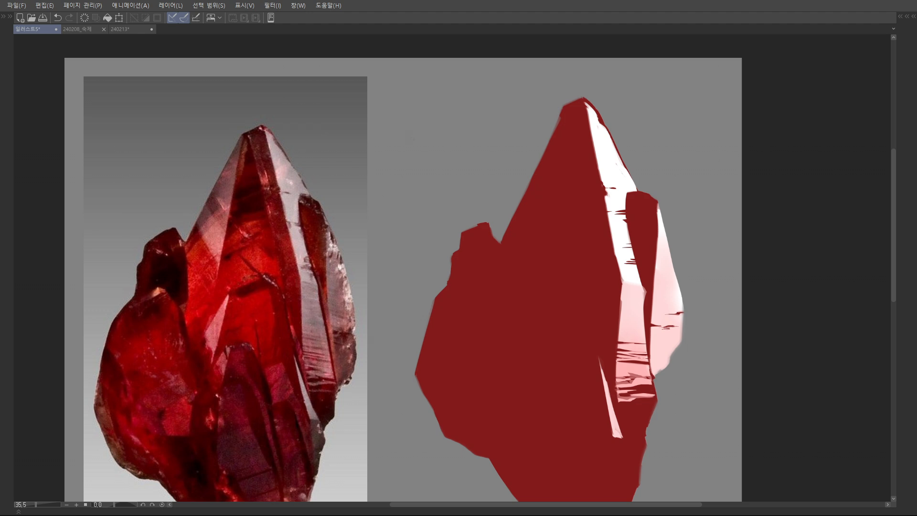
# Step: On the topmost layer, sketch a wide red slab outline on the blank canvas between the reference and the painting
pyautogui.moveTo(466, 99); pyautogui.dragTo(451, 180)
pyautogui.moveTo(415, 175); pyautogui.dragTo(468, 180)
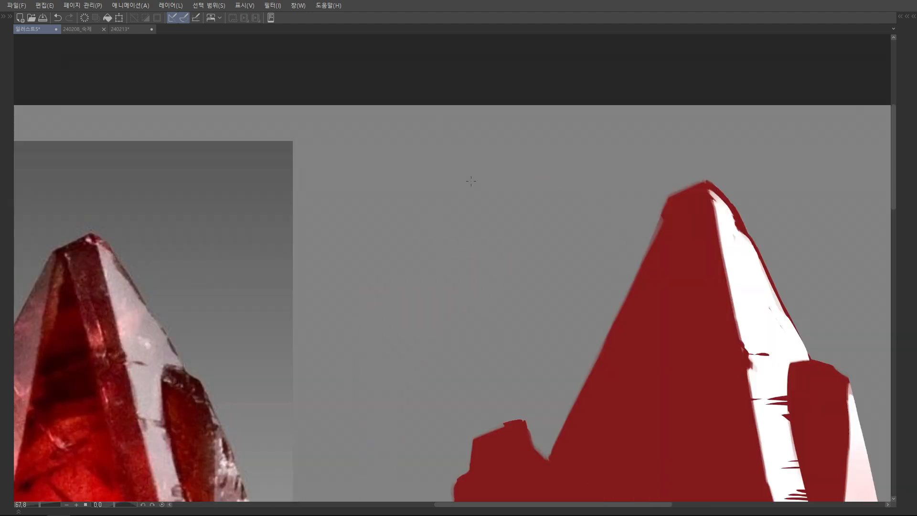
pyautogui.press('Tab')
pyautogui.click(872, 176)
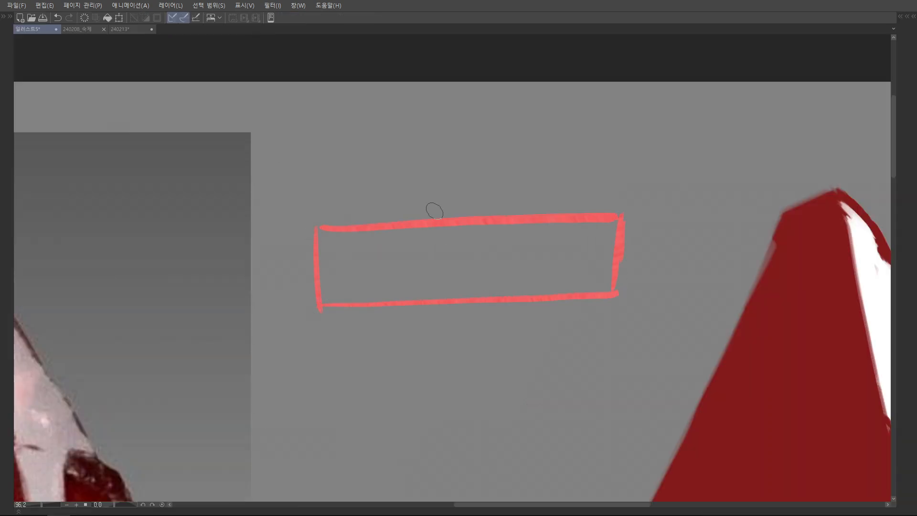
pyautogui.scroll(2, 470, 102)
# Step: Draw a green eye above the slab with an arrow passing straight down into it
pyautogui.moveTo(374, 152)
pyautogui.mouseDown()
pyautogui.moveTo(378, 194)
pyautogui.moveTo(410, 187)
pyautogui.moveTo(396, 180)
pyautogui.moveTo(390, 252)
pyautogui.mouseUp()
pyautogui.moveTo(391, 281); pyautogui.dragTo(393, 325)
pyautogui.moveTo(386, 324); pyautogui.dragTo(403, 329)
pyautogui.moveTo(438, 231)
pyautogui.mouseDown()
pyautogui.moveTo(440, 243)
pyautogui.moveTo(415, 240)
pyautogui.mouseUp()
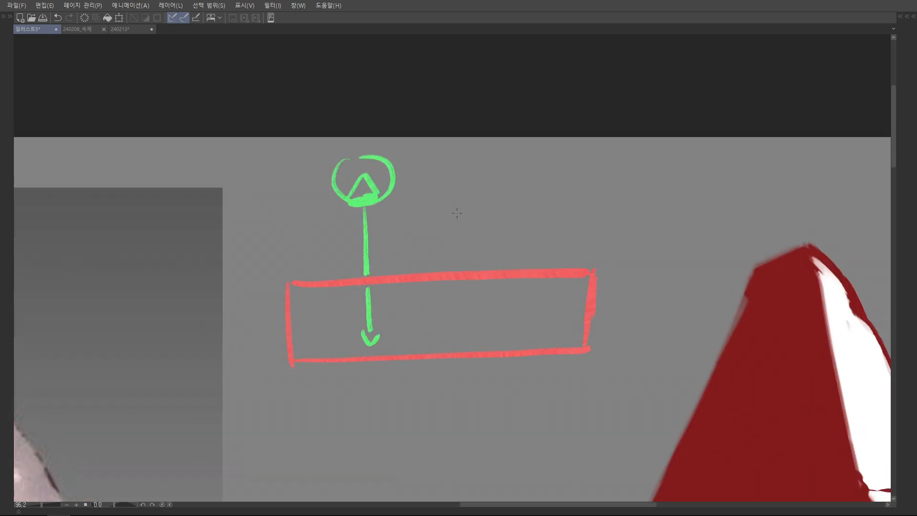
# Step: Replace the vertical arrow with a slanted line of sight that splits into one arrow entering the slab and one reflecting upward
pyautogui.moveTo(458, 213); pyautogui.dragTo(453, 226)
pyautogui.hotkey('ctrl', 'z')
pyautogui.hotkey('ctrl', 'z')
pyautogui.hotkey('ctrl', 'z')
pyautogui.moveTo(385, 195)
pyautogui.mouseDown()
pyautogui.moveTo(362, 207)
pyautogui.moveTo(384, 197)
pyautogui.moveTo(451, 251)
pyautogui.moveTo(515, 284)
pyautogui.mouseUp()
pyautogui.hotkey('ctrl', 'z')
pyautogui.moveTo(392, 211)
pyautogui.mouseDown()
pyautogui.moveTo(505, 292)
pyautogui.moveTo(528, 337)
pyautogui.moveTo(544, 336)
pyautogui.mouseUp()
pyautogui.moveTo(497, 280)
pyautogui.mouseDown()
pyautogui.moveTo(591, 201)
pyautogui.moveTo(612, 201)
pyautogui.moveTo(606, 214)
pyautogui.mouseUp()
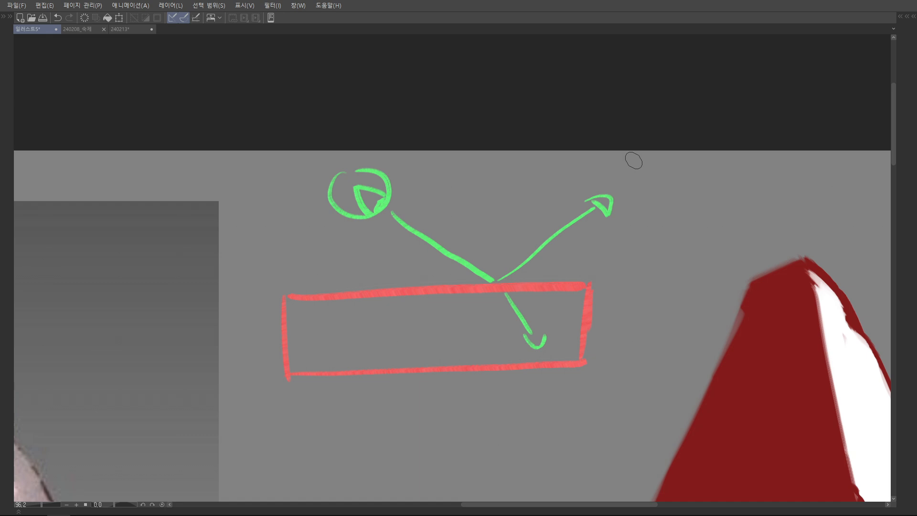
# Step: Draw a green upright cylinder on the blank canvas below the slab sketch
pyautogui.moveTo(323, 435)
pyautogui.mouseDown()
pyautogui.moveTo(364, 154)
pyautogui.moveTo(312, 381)
pyautogui.mouseUp()
pyautogui.hotkey('ctrl', 'z')
pyautogui.moveTo(334, 168); pyautogui.dragTo(394, 174)
pyautogui.moveTo(308, 185)
pyautogui.mouseDown()
pyautogui.moveTo(306, 363)
pyautogui.moveTo(406, 362)
pyautogui.mouseUp()
pyautogui.moveTo(398, 178); pyautogui.dragTo(396, 361)
pyautogui.moveTo(352, 426); pyautogui.dragTo(355, 315)
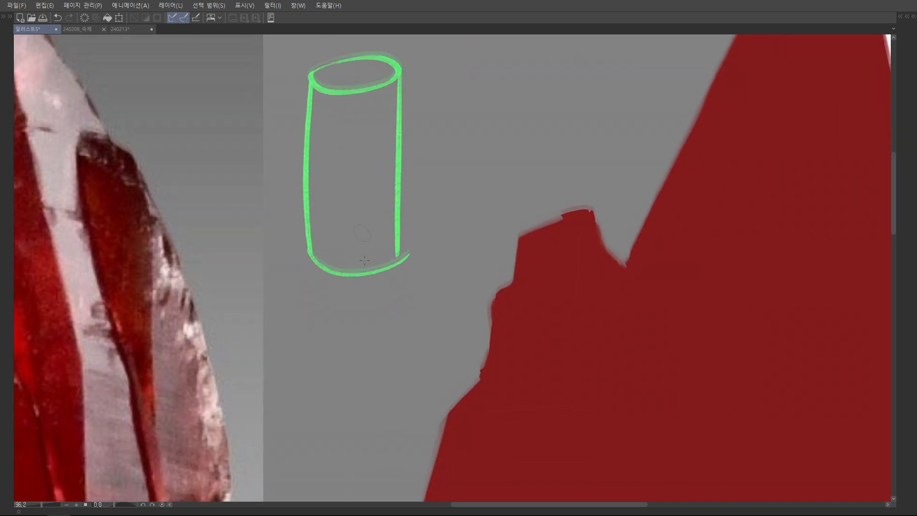
# Step: Add a red rectangle inside the cylinder with wavy red lines passing through it, and shade the cylinder's inner side edges pale green
pyautogui.moveTo(370, 180); pyautogui.dragTo(367, 208)
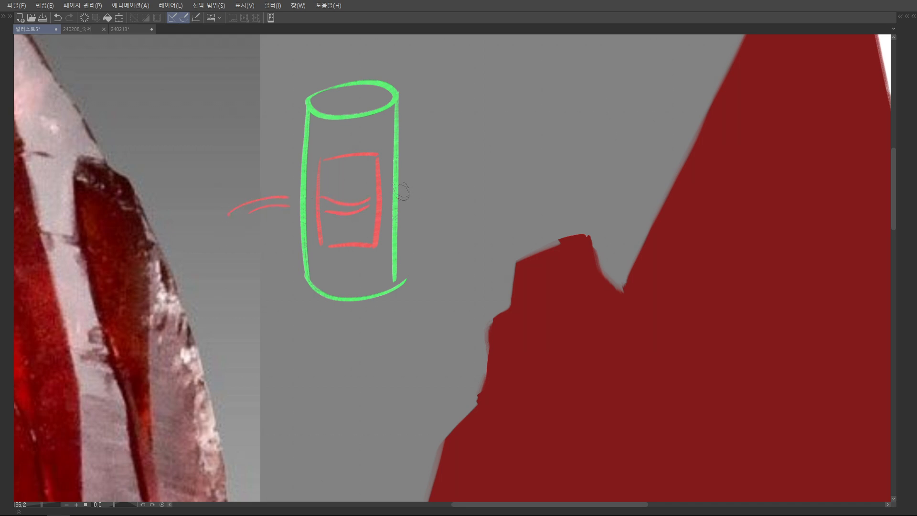
pyautogui.moveTo(309, 149); pyautogui.dragTo(311, 270)
pyautogui.moveTo(387, 152); pyautogui.dragTo(385, 265)
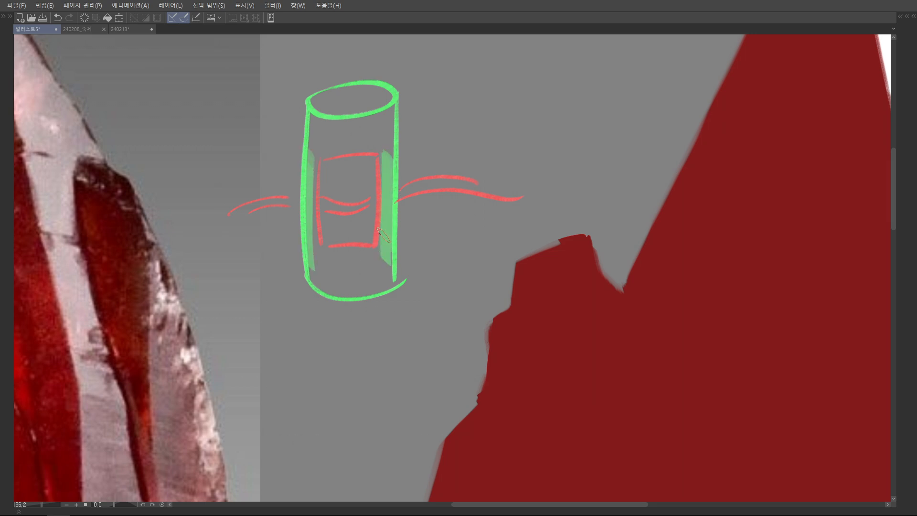
# Step: Mark both side edges of the cylinder with short vertical blue strokes
pyautogui.press('Tab')
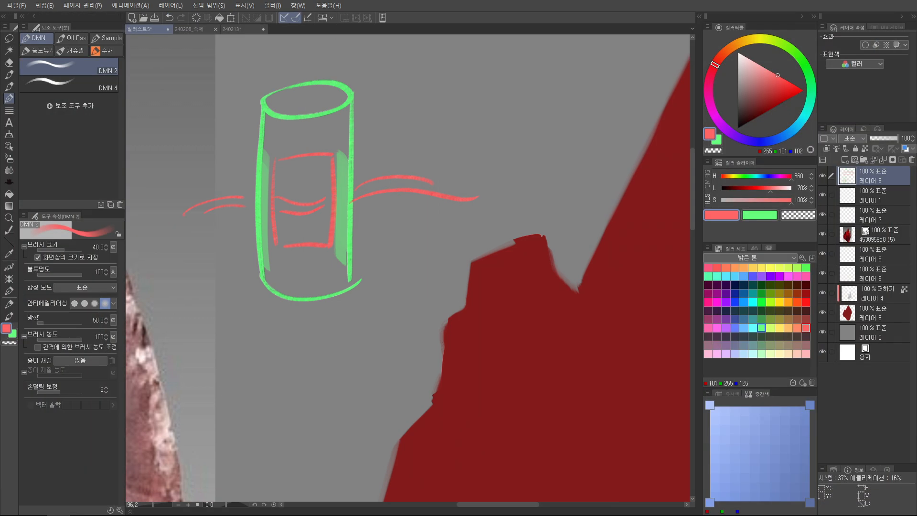
pyautogui.press('Tab')
pyautogui.moveTo(311, 198); pyautogui.dragTo(311, 253)
pyautogui.moveTo(388, 193); pyautogui.dragTo(387, 252)
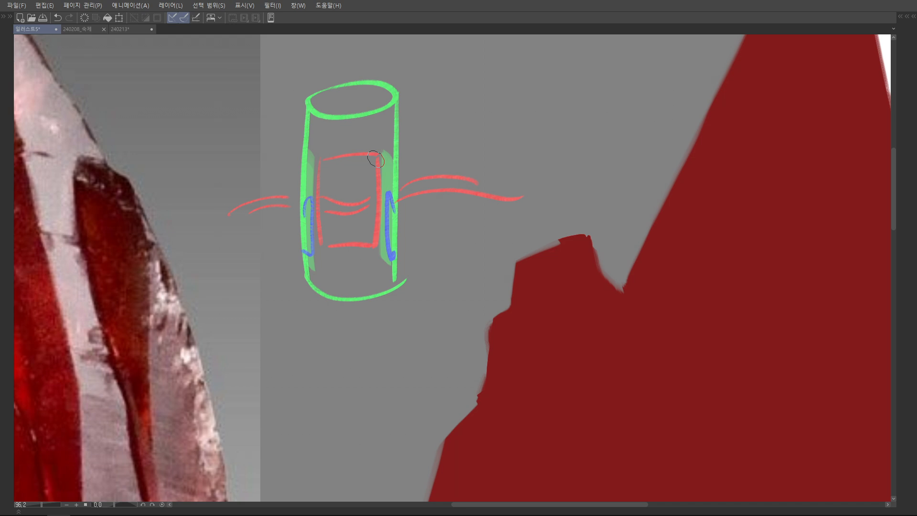
# Step: Circle the central facets on the reference photo in green, make further marks on the crystal, and undo all of them
pyautogui.hotkey('ctrl', '0')
pyautogui.moveTo(307, 248); pyautogui.dragTo(313, 230)
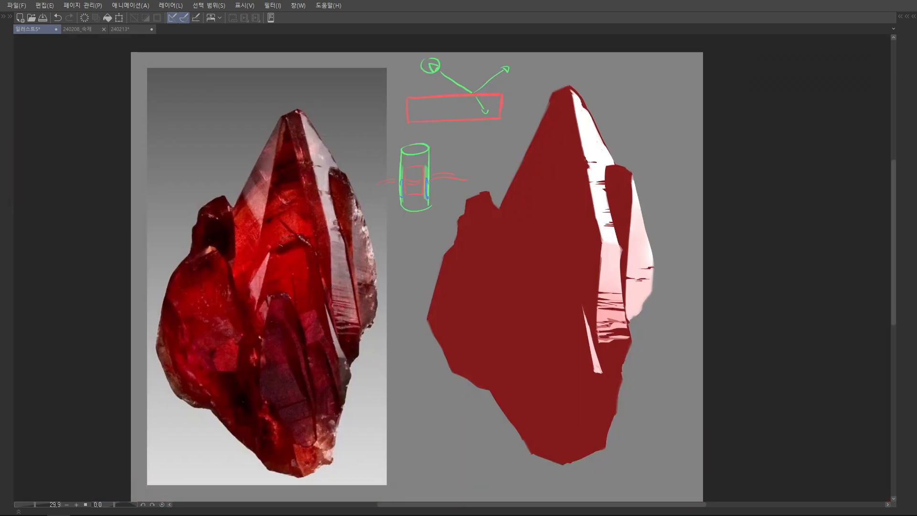
pyautogui.moveTo(264, 277); pyautogui.dragTo(286, 261)
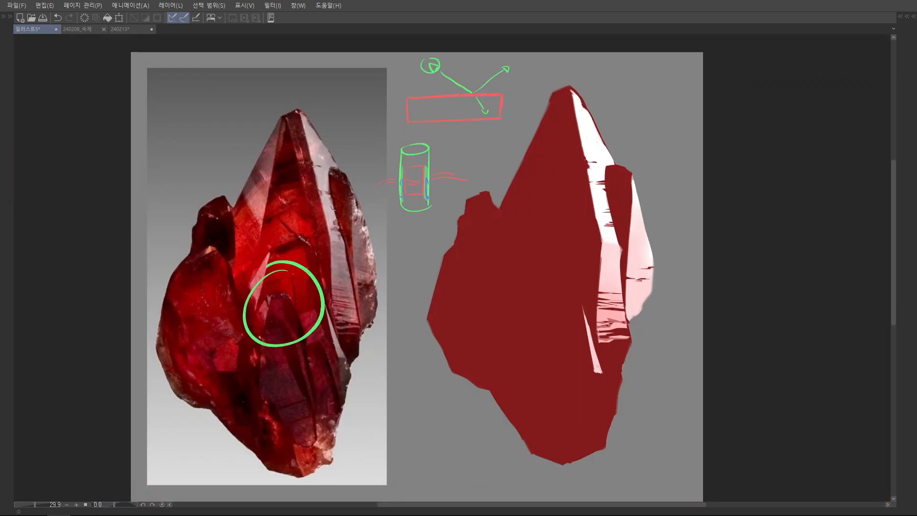
pyautogui.hotkey('ctrl', 'z')
pyautogui.scroll(2, 300, 220)
pyautogui.moveTo(251, 167)
pyautogui.mouseDown()
pyautogui.moveTo(234, 289)
pyautogui.moveTo(256, 264)
pyautogui.moveTo(252, 329)
pyautogui.moveTo(326, 334)
pyautogui.moveTo(323, 259)
pyautogui.moveTo(269, 69)
pyautogui.moveTo(241, 217)
pyautogui.mouseUp()
pyautogui.moveTo(274, 187)
pyautogui.mouseDown()
pyautogui.moveTo(258, 309)
pyautogui.moveTo(279, 188)
pyautogui.mouseUp()
pyautogui.moveTo(167, 315)
pyautogui.mouseDown()
pyautogui.moveTo(162, 403)
pyautogui.moveTo(162, 335)
pyautogui.mouseUp()
pyautogui.moveTo(205, 243)
pyautogui.mouseDown()
pyautogui.moveTo(224, 262)
pyautogui.moveTo(217, 241)
pyautogui.mouseUp()
pyautogui.scroll(-3, 338, 187)
pyautogui.scroll(2, 338, 186)
pyautogui.hotkey('ctrl', 'z')
pyautogui.hotkey('ctrl', 'z')
pyautogui.hotkey('ctrl', 'z')
pyautogui.hotkey('ctrl', 'z')
pyautogui.hotkey('ctrl', 'z')
pyautogui.hotkey('ctrl', 'z')
# Step: Outline the reflective edges along the left side of the reference crystal in blue
pyautogui.moveTo(273, 92)
pyautogui.mouseDown()
pyautogui.moveTo(226, 295)
pyautogui.moveTo(168, 306)
pyautogui.mouseUp()
pyautogui.moveTo(238, 224); pyautogui.dragTo(211, 337)
pyautogui.moveTo(211, 337); pyautogui.dragTo(223, 255)
pyautogui.moveTo(182, 194)
pyautogui.mouseDown()
pyautogui.moveTo(133, 236)
pyautogui.moveTo(126, 334)
pyautogui.mouseUp()
pyautogui.moveTo(133, 234); pyautogui.dragTo(125, 380)
pyautogui.moveTo(125, 330); pyautogui.dragTo(176, 419)
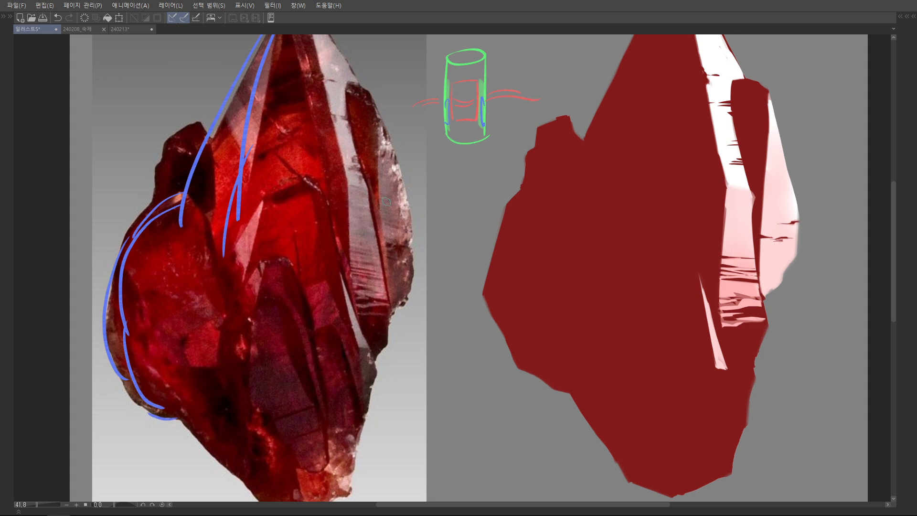
# Step: Outline the reflective bands down the right side and the lower tip of the reference crystal in blue
pyautogui.scroll(-2, 385, 201)
pyautogui.moveTo(323, 71); pyautogui.dragTo(365, 272)
pyautogui.moveTo(356, 130); pyautogui.dragTo(379, 273)
pyautogui.moveTo(378, 137); pyautogui.dragTo(388, 282)
pyautogui.moveTo(391, 176); pyautogui.dragTo(385, 308)
pyautogui.moveTo(367, 249); pyautogui.dragTo(371, 307)
pyautogui.moveTo(388, 282); pyautogui.dragTo(380, 324)
pyautogui.moveTo(353, 261)
pyautogui.mouseDown()
pyautogui.moveTo(364, 353)
pyautogui.moveTo(373, 346)
pyautogui.mouseUp()
pyautogui.moveTo(375, 293)
pyautogui.mouseDown()
pyautogui.moveTo(368, 367)
pyautogui.moveTo(329, 438)
pyautogui.moveTo(367, 370)
pyautogui.mouseUp()
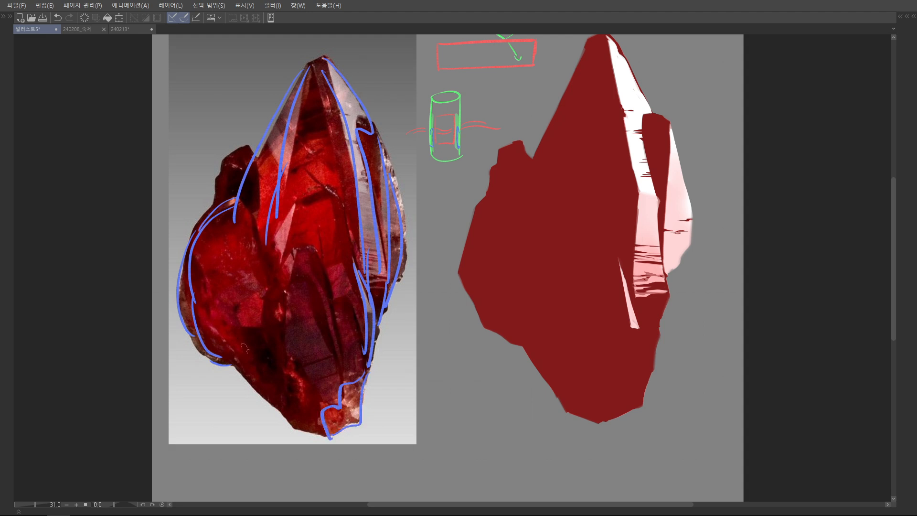
# Step: Outline the central sliver and the purple facet's edge on the reference in blue, and undo all the blue outlines
pyautogui.moveTo(296, 245); pyautogui.dragTo(276, 302)
pyautogui.moveTo(296, 251); pyautogui.dragTo(285, 305)
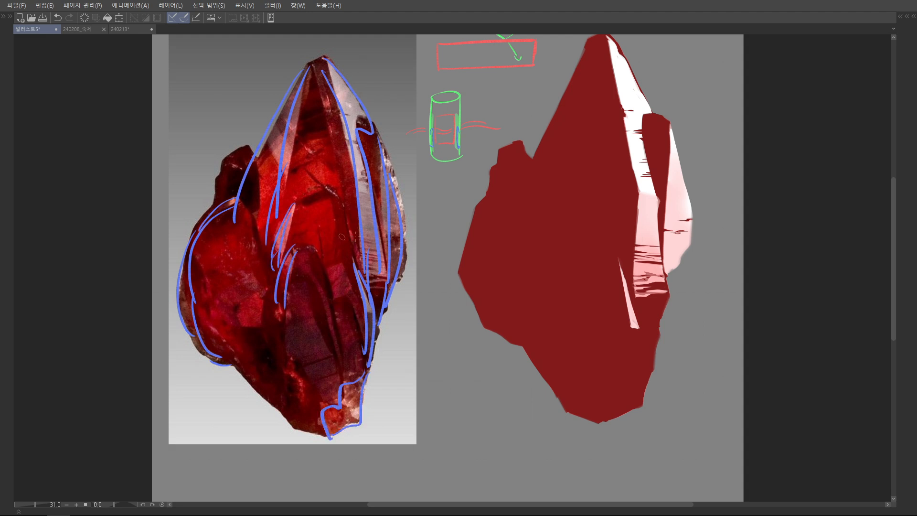
pyautogui.scroll(-2, 321, 260)
pyautogui.hotkey('ctrl', 'z')
pyautogui.hotkey('ctrl', 'z')
pyautogui.hotkey('ctrl', 'z')
pyautogui.hotkey('ctrl', 'z')
pyautogui.hotkey('ctrl', 'z')
pyautogui.hotkey('ctrl', 'z')
pyautogui.hotkey('ctrl', 'z')
pyautogui.hotkey('ctrl', 'z')
pyautogui.hotkey('ctrl', 'z')
pyautogui.hotkey('ctrl', 'z')
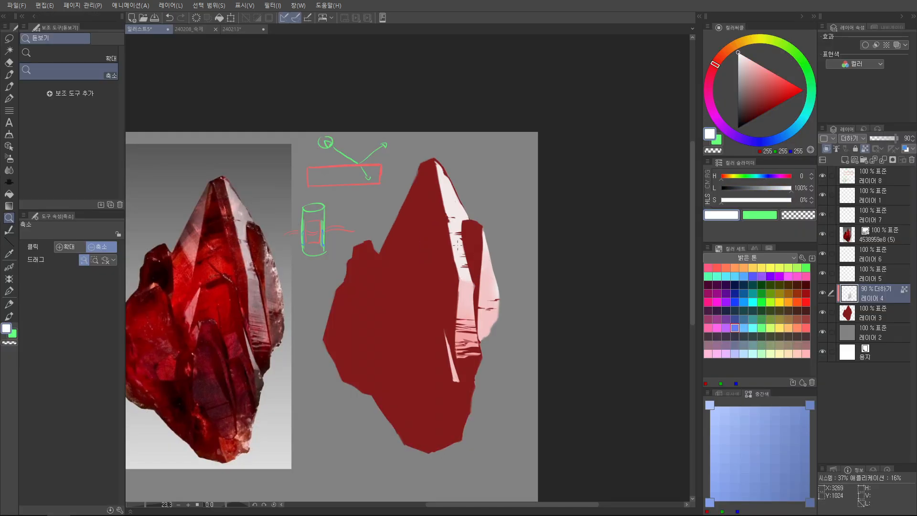
# Step: On the 90% add-mode highlight layer, paint a pale pink reflective facet along the painted crystal's upper-left slope
pyautogui.press('Tab')
pyautogui.scroll(2, 535, 323)
pyautogui.moveTo(489, 198); pyautogui.dragTo(509, 240)
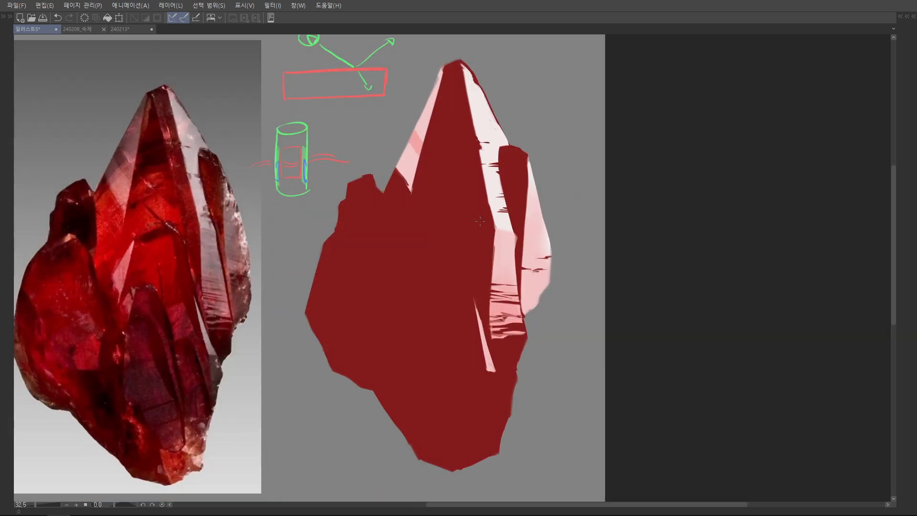
# Step: Paint two pale pink highlight shards near the centre of the crystal, fading the lower one into the red
pyautogui.moveTo(480, 221); pyautogui.dragTo(486, 213)
pyautogui.moveTo(433, 235)
pyautogui.mouseDown()
pyautogui.moveTo(410, 284)
pyautogui.moveTo(414, 264)
pyautogui.mouseUp()
pyautogui.keyDown('alt'); pyautogui.click(413, 282); pyautogui.keyUp('alt')
pyautogui.moveTo(447, 244)
pyautogui.mouseDown()
pyautogui.moveTo(425, 291)
pyautogui.moveTo(429, 270)
pyautogui.mouseUp()
pyautogui.moveTo(448, 254)
pyautogui.mouseDown()
pyautogui.moveTo(426, 282)
pyautogui.moveTo(430, 269)
pyautogui.mouseUp()
pyautogui.scroll(-1, 501, 146)
pyautogui.moveTo(501, 147); pyautogui.dragTo(503, 142)
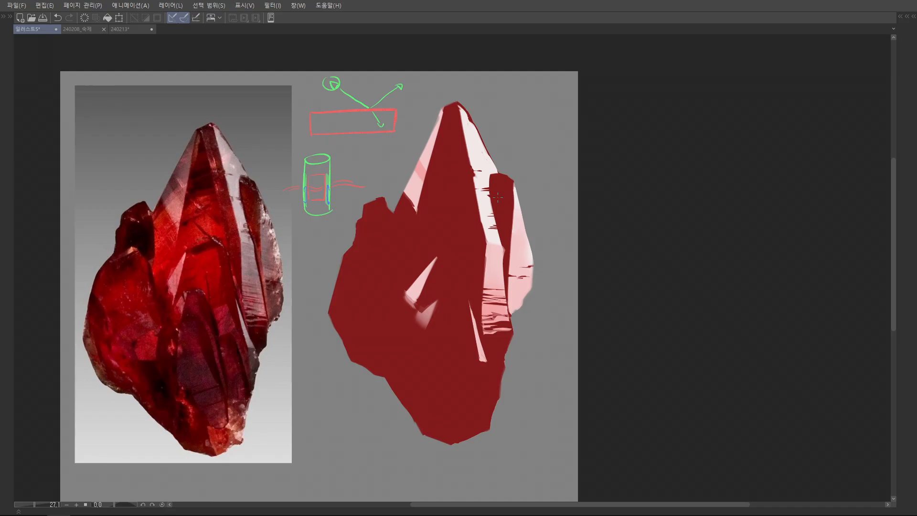
pyautogui.moveTo(282, 279); pyautogui.dragTo(317, 254)
pyautogui.moveTo(248, 267); pyautogui.dragTo(267, 248)
pyautogui.moveTo(251, 287); pyautogui.dragTo(272, 308)
pyautogui.moveTo(265, 216); pyautogui.dragTo(275, 308)
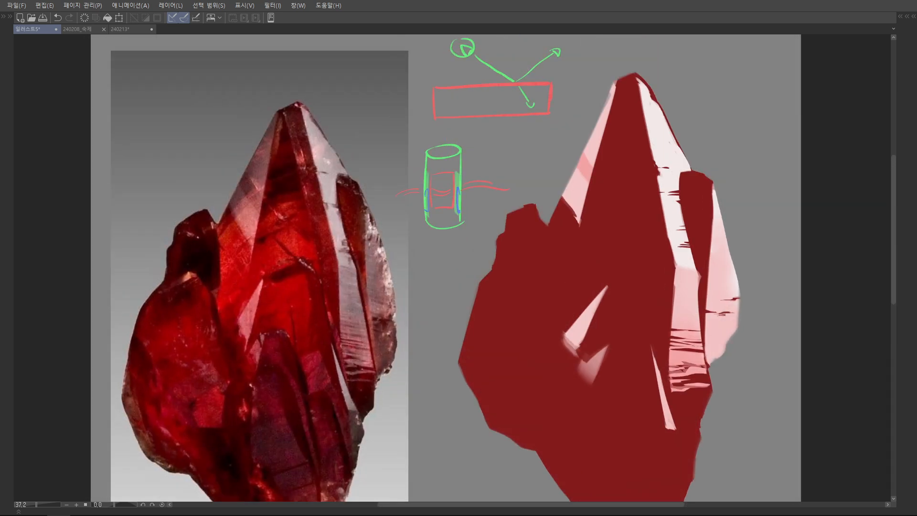
pyautogui.moveTo(405, 221); pyautogui.dragTo(371, 221)
pyautogui.moveTo(280, 239); pyautogui.dragTo(256, 230)
pyautogui.moveTo(573, 248); pyautogui.dragTo(516, 189)
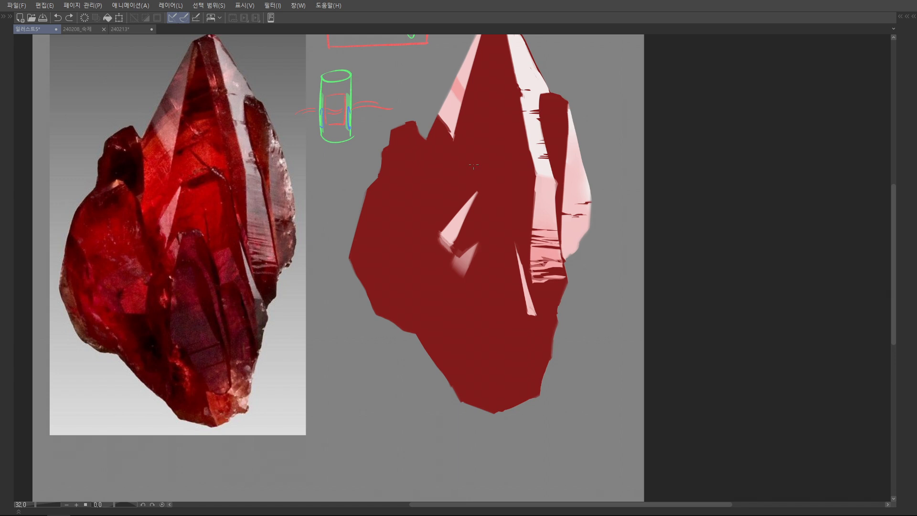
# Step: Add a new clipped layer above the base crystal layer and paint a dark shadow along the crystal's left edge
pyautogui.press('Tab')
pyautogui.click(877, 313)
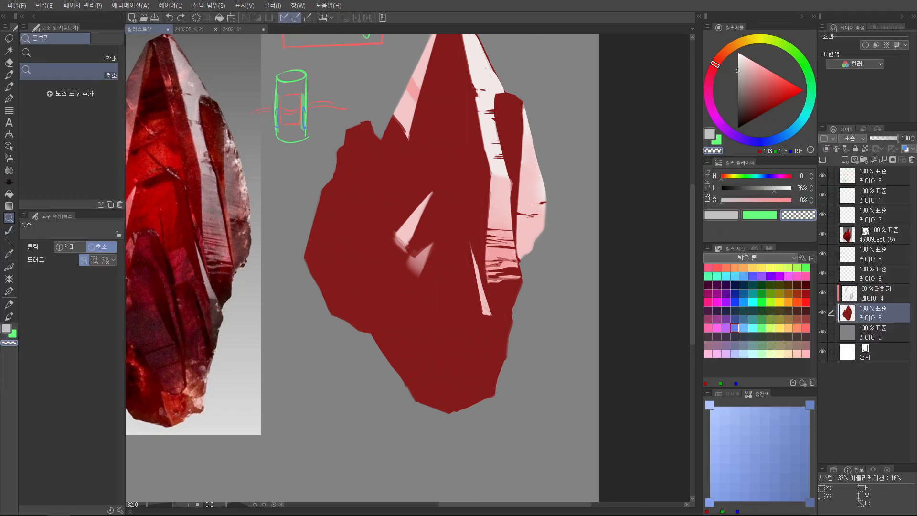
pyautogui.hotkey('ctrl', 'shift', 'n')
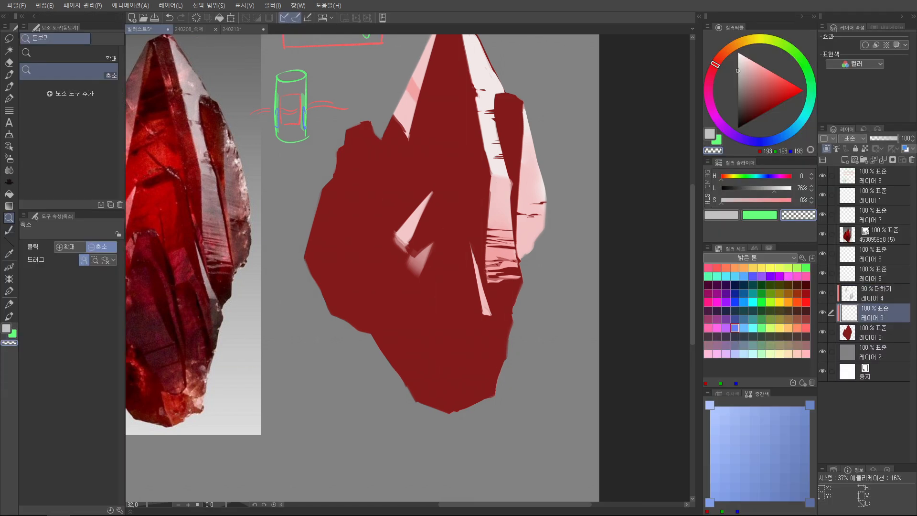
pyautogui.press('Tab')
pyautogui.moveTo(375, 195); pyautogui.dragTo(357, 258)
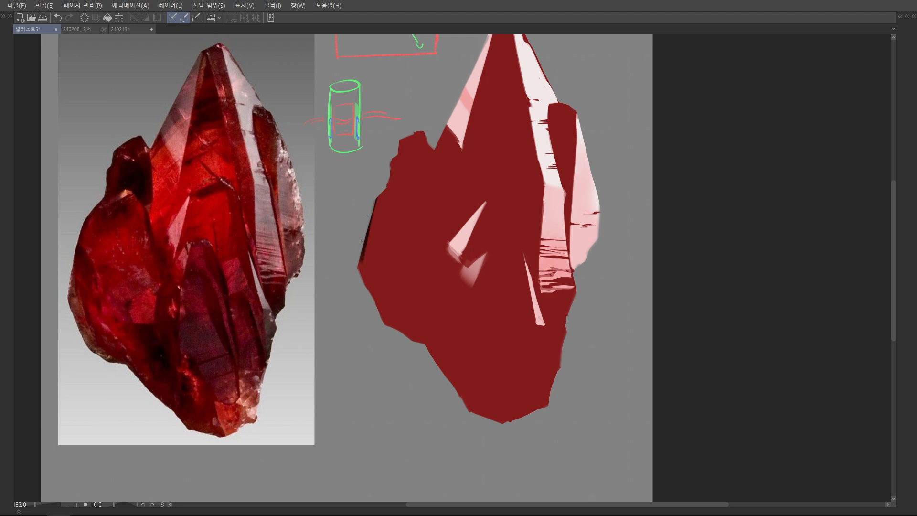
# Step: Sample the dark tone and block in dark red shadow shapes over the crystal's left lobe and lower centre
pyautogui.moveTo(385, 184)
pyautogui.mouseDown()
pyautogui.moveTo(372, 201)
pyautogui.moveTo(406, 158)
pyautogui.moveTo(417, 222)
pyautogui.moveTo(403, 180)
pyautogui.moveTo(401, 210)
pyautogui.moveTo(382, 234)
pyautogui.mouseUp()
pyautogui.keyDown('alt'); pyautogui.click(399, 185); pyautogui.keyUp('alt')
pyautogui.moveTo(354, 241)
pyautogui.mouseDown()
pyautogui.moveTo(364, 216)
pyautogui.moveTo(382, 306)
pyautogui.moveTo(372, 263)
pyautogui.moveTo(435, 338)
pyautogui.moveTo(424, 326)
pyautogui.mouseUp()
pyautogui.moveTo(405, 235); pyautogui.dragTo(451, 301)
pyautogui.moveTo(451, 301)
pyautogui.mouseDown()
pyautogui.moveTo(438, 224)
pyautogui.moveTo(454, 285)
pyautogui.moveTo(470, 298)
pyautogui.mouseUp()
pyautogui.moveTo(465, 244); pyautogui.dragTo(478, 286)
pyautogui.moveTo(488, 222); pyautogui.dragTo(484, 331)
# Step: Refine the left lobe's shadows with softer transitions and fill the small upper-left chunk with sampled dark red
pyautogui.moveTo(432, 241)
pyautogui.mouseDown()
pyautogui.moveTo(424, 282)
pyautogui.moveTo(446, 239)
pyautogui.mouseUp()
pyautogui.moveTo(420, 248)
pyautogui.mouseDown()
pyautogui.moveTo(395, 193)
pyautogui.moveTo(377, 233)
pyautogui.moveTo(355, 241)
pyautogui.moveTo(392, 277)
pyautogui.moveTo(356, 271)
pyautogui.moveTo(373, 264)
pyautogui.moveTo(358, 249)
pyautogui.mouseUp()
pyautogui.moveTo(402, 311); pyautogui.dragTo(411, 241)
pyautogui.moveTo(411, 242); pyautogui.dragTo(422, 236)
pyautogui.press('b')
pyautogui.moveTo(400, 265)
pyautogui.mouseDown()
pyautogui.moveTo(396, 232)
pyautogui.moveTo(356, 217)
pyautogui.moveTo(374, 260)
pyautogui.moveTo(389, 224)
pyautogui.moveTo(375, 212)
pyautogui.moveTo(374, 261)
pyautogui.moveTo(382, 263)
pyautogui.mouseUp()
pyautogui.scroll(-1, 414, 242)
pyautogui.keyDown('alt'); pyautogui.click(418, 187); pyautogui.keyUp('alt')
pyautogui.moveTo(419, 162); pyautogui.dragTo(424, 212)
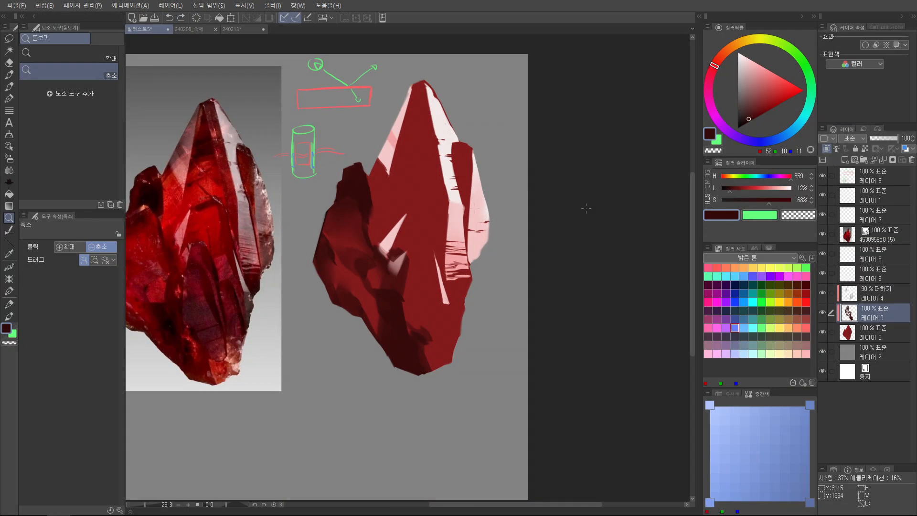
# Step: On a new clipped layer directly above the base crystal layer, airbrush a bright orange-red glow through the centre and lower tip
pyautogui.click(874, 332)
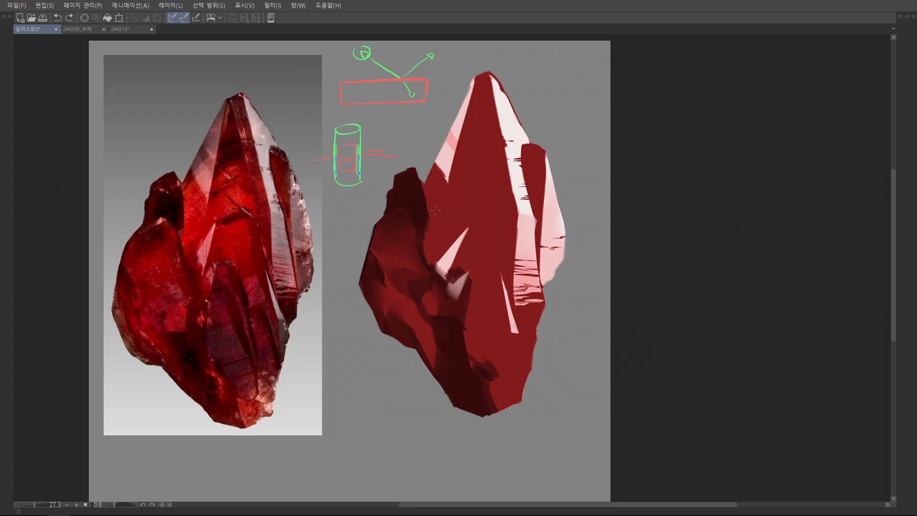
pyautogui.moveTo(438, 214); pyautogui.dragTo(454, 196)
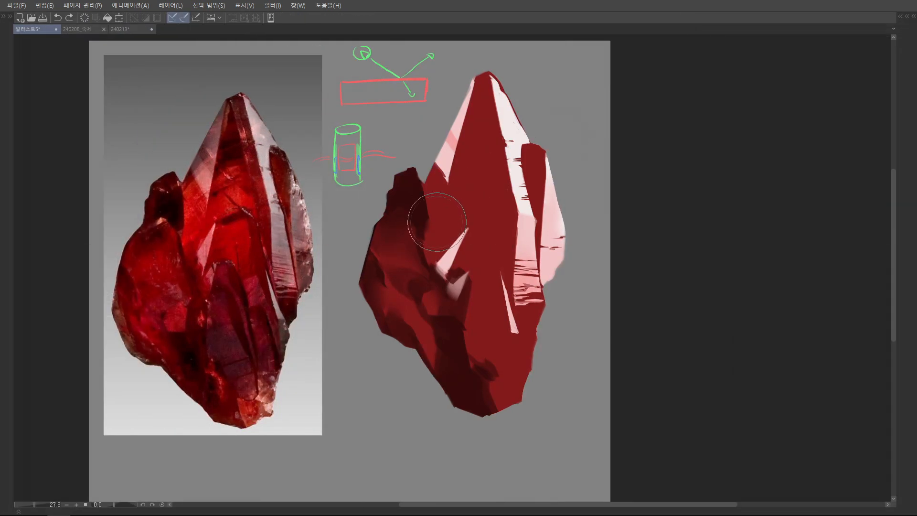
pyautogui.moveTo(432, 225)
pyautogui.mouseDown()
pyautogui.moveTo(445, 243)
pyautogui.moveTo(436, 253)
pyautogui.moveTo(472, 272)
pyautogui.moveTo(483, 201)
pyautogui.moveTo(428, 308)
pyautogui.moveTo(478, 334)
pyautogui.moveTo(496, 377)
pyautogui.moveTo(487, 368)
pyautogui.mouseUp()
pyautogui.moveTo(492, 139); pyautogui.dragTo(477, 143)
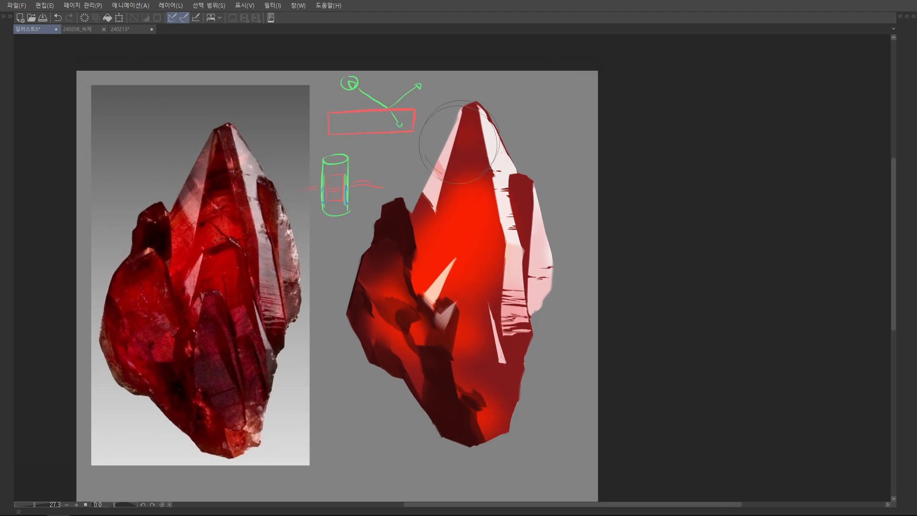
# Step: Airbrush the red glow over the upper central area and into the narrow facet on the crystal's right side
pyautogui.moveTo(459, 143)
pyautogui.mouseDown()
pyautogui.moveTo(451, 158)
pyautogui.moveTo(459, 150)
pyautogui.mouseUp()
pyautogui.moveTo(525, 201); pyautogui.dragTo(495, 329)
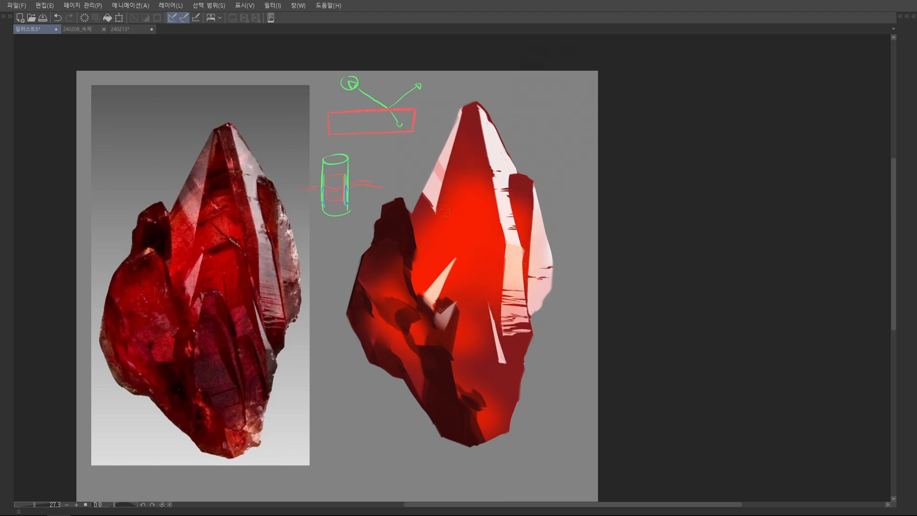
pyautogui.scroll(-1, 408, 206)
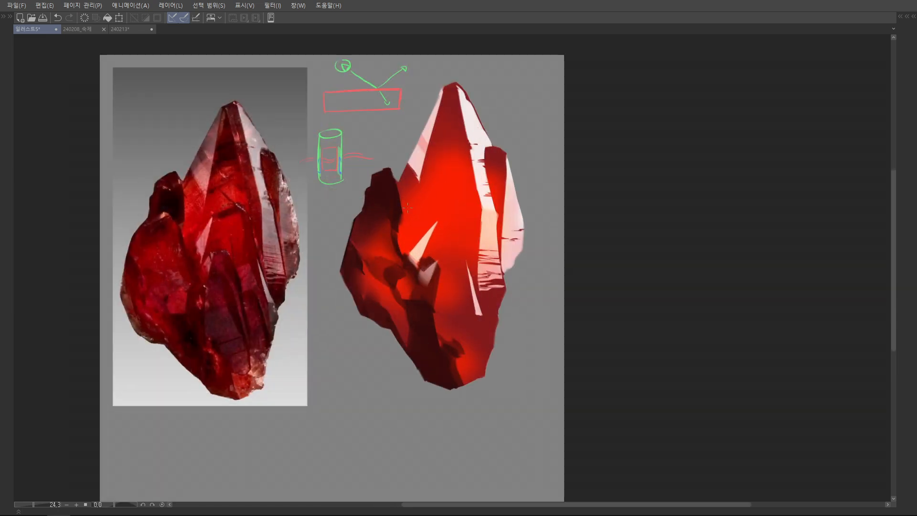
pyautogui.scroll(2, 407, 206)
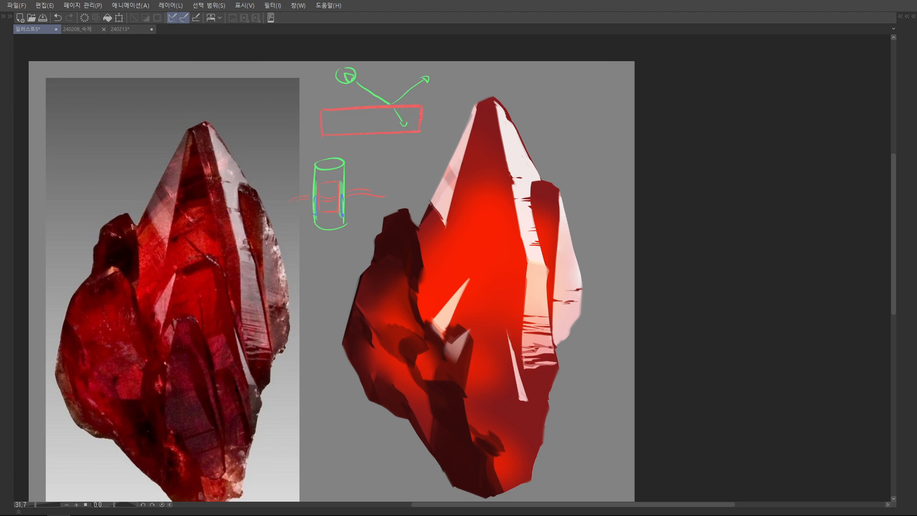
# Step: Paint a dark red shadow band across the upper central facet and undo the extra stroke beside it
pyautogui.moveTo(476, 129)
pyautogui.mouseDown()
pyautogui.moveTo(465, 150)
pyautogui.moveTo(503, 170)
pyautogui.moveTo(468, 160)
pyautogui.mouseUp()
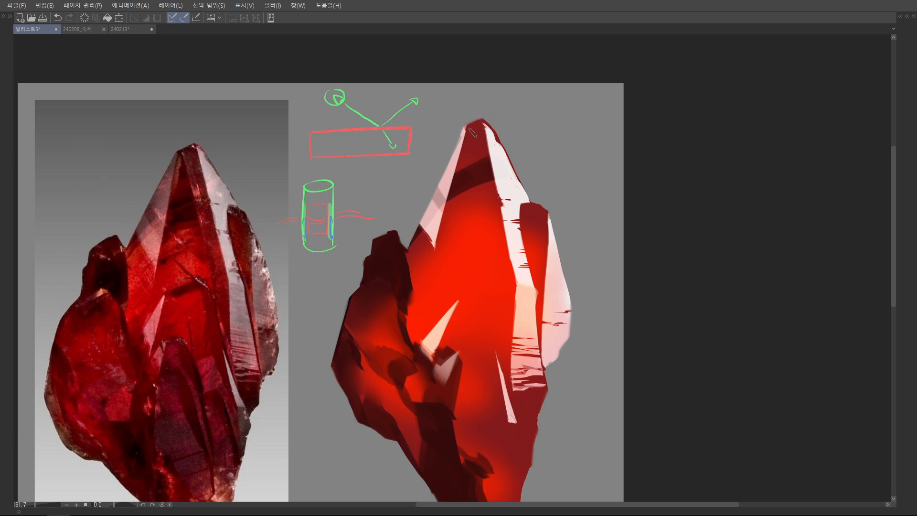
pyautogui.moveTo(517, 130)
pyautogui.mouseDown()
pyautogui.moveTo(513, 146)
pyautogui.moveTo(489, 138)
pyautogui.mouseUp()
pyautogui.hotkey('ctrl', 'z')
# Step: Deepen and break up the shadows on the left lobe, leaving small orange-red patches glowing between them
pyautogui.moveTo(478, 201); pyautogui.dragTo(415, 201)
pyautogui.moveTo(415, 272)
pyautogui.mouseDown()
pyautogui.moveTo(414, 201)
pyautogui.moveTo(396, 230)
pyautogui.moveTo(409, 253)
pyautogui.mouseUp()
pyautogui.moveTo(421, 115); pyautogui.dragTo(382, 115)
pyautogui.moveTo(412, 198); pyautogui.dragTo(449, 198)
pyautogui.moveTo(367, 224)
pyautogui.mouseDown()
pyautogui.moveTo(375, 241)
pyautogui.moveTo(330, 214)
pyautogui.mouseUp()
pyautogui.moveTo(443, 251); pyautogui.dragTo(478, 251)
pyautogui.moveTo(358, 251)
pyautogui.mouseDown()
pyautogui.moveTo(378, 283)
pyautogui.moveTo(383, 254)
pyautogui.mouseUp()
pyautogui.moveTo(364, 254); pyautogui.dragTo(426, 317)
# Step: On the glow layer, sample a darker red and tone down the crystal's bright centre with the soft airbrush
pyautogui.press('Tab')
pyautogui.hotkey('alt', '[')
pyautogui.press('b')
pyautogui.keyDown('alt'); pyautogui.click(440, 154); pyautogui.keyUp('alt')
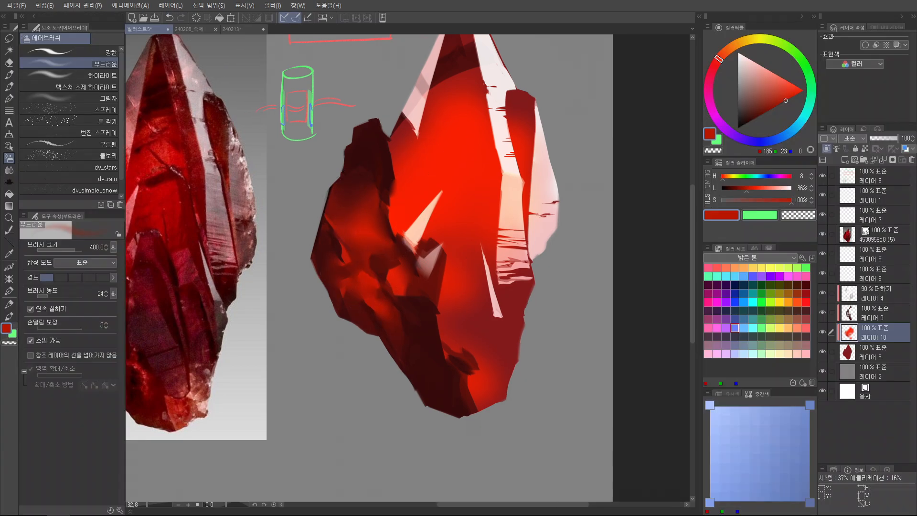
pyautogui.press('Tab')
pyautogui.moveTo(406, 225); pyautogui.dragTo(435, 281)
pyautogui.moveTo(508, 213)
pyautogui.mouseDown()
pyautogui.moveTo(485, 205)
pyautogui.moveTo(480, 239)
pyautogui.mouseUp()
pyautogui.moveTo(480, 215); pyautogui.dragTo(470, 270)
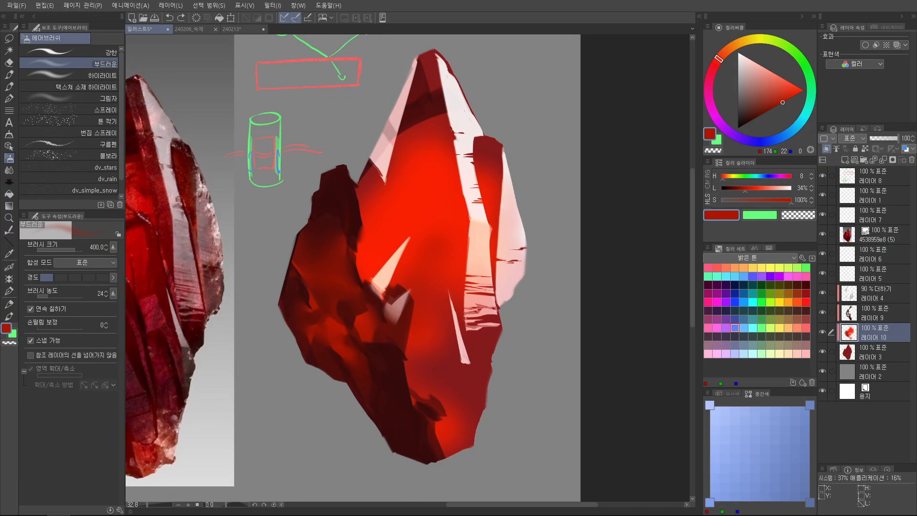
# Step: Spread the deep red over the rest of the bright central facet with the soft airbrush
pyautogui.moveTo(497, 225); pyautogui.dragTo(430, 296)
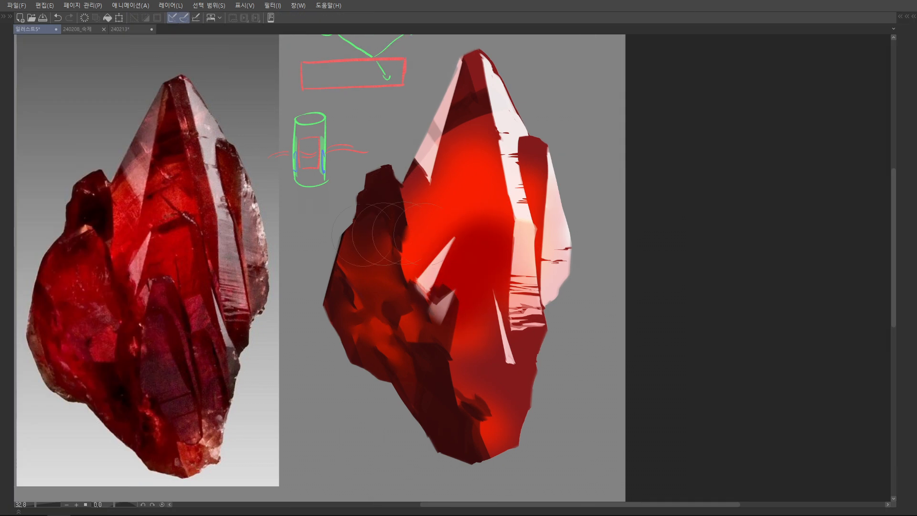
pyautogui.moveTo(477, 210); pyautogui.dragTo(398, 280)
pyautogui.moveTo(420, 224); pyautogui.dragTo(477, 165)
pyautogui.moveTo(537, 229); pyautogui.dragTo(537, 299)
# Step: Shift the colour to a reddish purple and paint the rounded lower central facet and the lower-right area beside it
pyautogui.moveTo(200, 345)
pyautogui.mouseDown()
pyautogui.moveTo(226, 261)
pyautogui.moveTo(270, 249)
pyautogui.mouseUp()
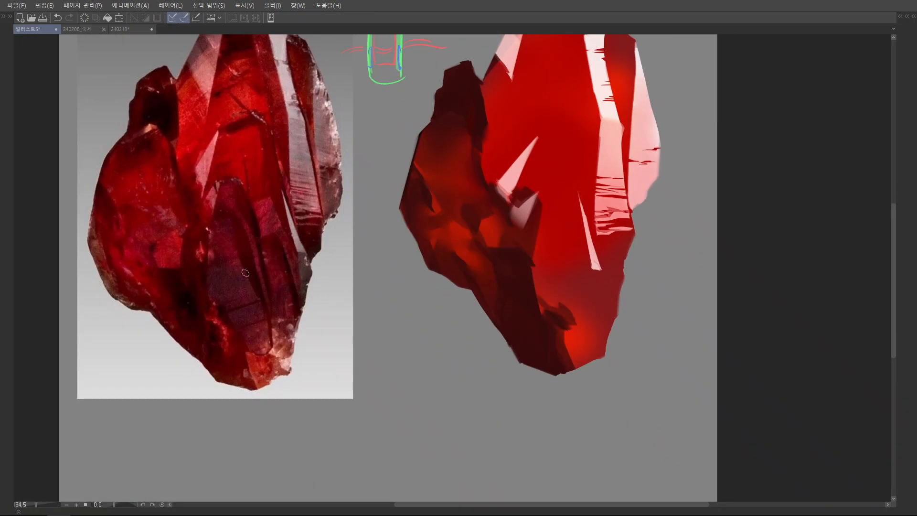
pyautogui.hotkey('ctrl', 'z')
pyautogui.moveTo(387, 236); pyautogui.dragTo(327, 236)
pyautogui.press('Tab')
pyautogui.moveTo(782, 102)
pyautogui.mouseDown()
pyautogui.moveTo(755, 118)
pyautogui.moveTo(715, 118)
pyautogui.mouseUp()
pyautogui.press('Tab')
pyautogui.press('Tab')
pyautogui.moveTo(433, 228)
pyautogui.mouseDown()
pyautogui.moveTo(434, 206)
pyautogui.moveTo(440, 228)
pyautogui.moveTo(453, 233)
pyautogui.moveTo(445, 206)
pyautogui.moveTo(455, 226)
pyautogui.mouseUp()
pyautogui.keyDown('alt'); pyautogui.click(449, 249); pyautogui.keyUp('alt')
pyautogui.hotkey('ctrl', 'z')
pyautogui.press('Tab')
pyautogui.moveTo(487, 191)
pyautogui.mouseDown()
pyautogui.moveTo(497, 290)
pyautogui.moveTo(521, 267)
pyautogui.mouseUp()
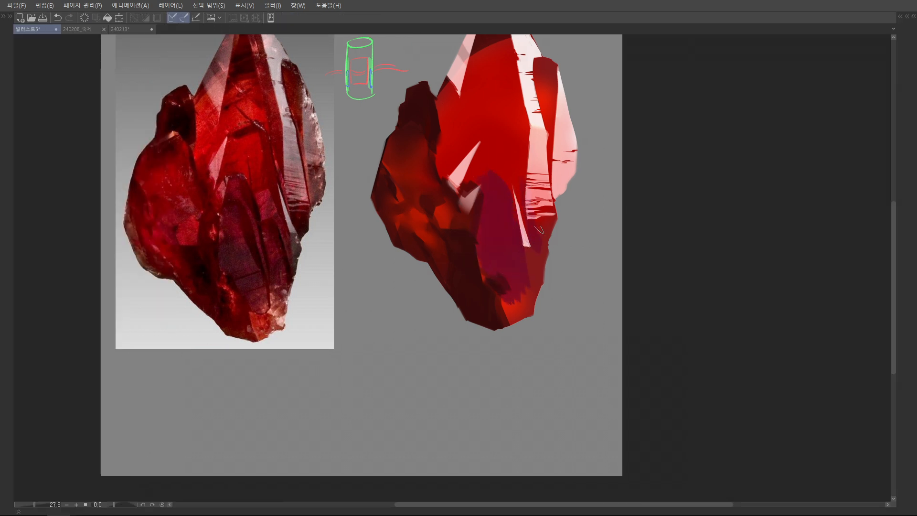
pyautogui.moveTo(537, 251); pyautogui.dragTo(535, 261)
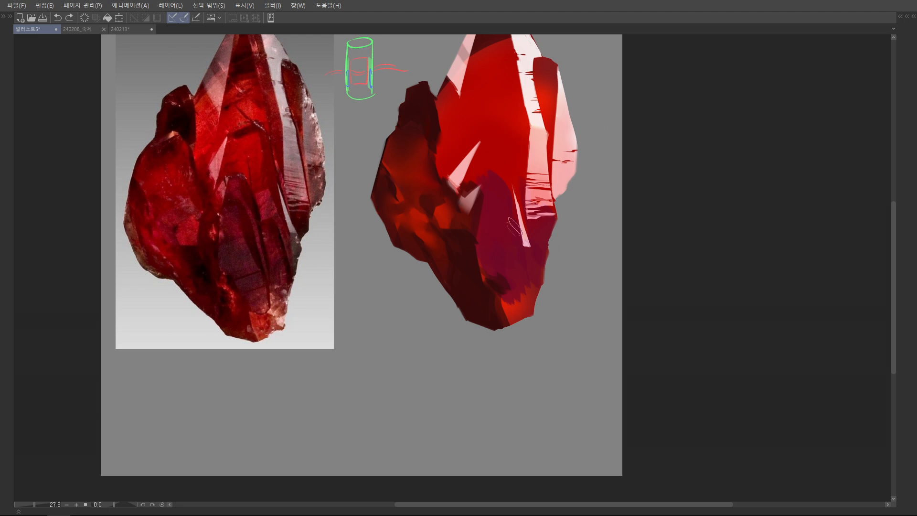
# Step: Sample pale pink from the narrow sliver and paint broken light facets at the crystal's lower-right tip
pyautogui.keyDown('alt'); pyautogui.click(510, 306); pyautogui.keyUp('alt')
pyautogui.moveTo(507, 307)
pyautogui.mouseDown()
pyautogui.moveTo(528, 281)
pyautogui.moveTo(535, 309)
pyautogui.moveTo(517, 308)
pyautogui.moveTo(538, 289)
pyautogui.mouseUp()
pyautogui.keyDown('alt'); pyautogui.click(526, 237); pyautogui.keyUp('alt')
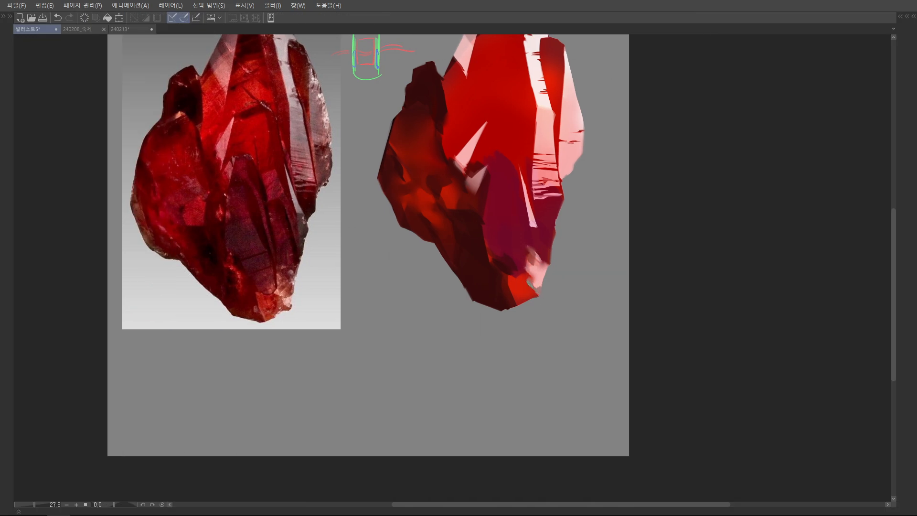
pyautogui.moveTo(534, 283); pyautogui.dragTo(524, 300)
pyautogui.moveTo(545, 261)
pyautogui.mouseDown()
pyautogui.moveTo(528, 278)
pyautogui.moveTo(531, 268)
pyautogui.moveTo(519, 263)
pyautogui.mouseUp()
pyautogui.keyDown('alt'); pyautogui.click(536, 279); pyautogui.keyUp('alt')
pyautogui.hotkey('ctrl', 'z')
# Step: Paint dark maroon contours around the purple facet and a dark streak down its middle
pyautogui.scroll(2, 492, 197)
pyautogui.moveTo(491, 215); pyautogui.dragTo(523, 289)
pyautogui.moveTo(499, 225); pyautogui.dragTo(516, 279)
pyautogui.moveTo(501, 190); pyautogui.dragTo(517, 226)
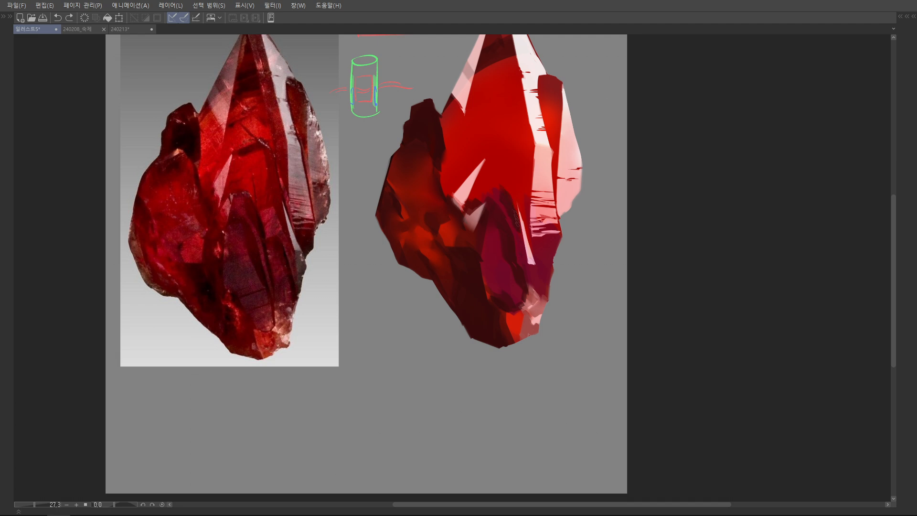
pyautogui.scroll(1, 524, 262)
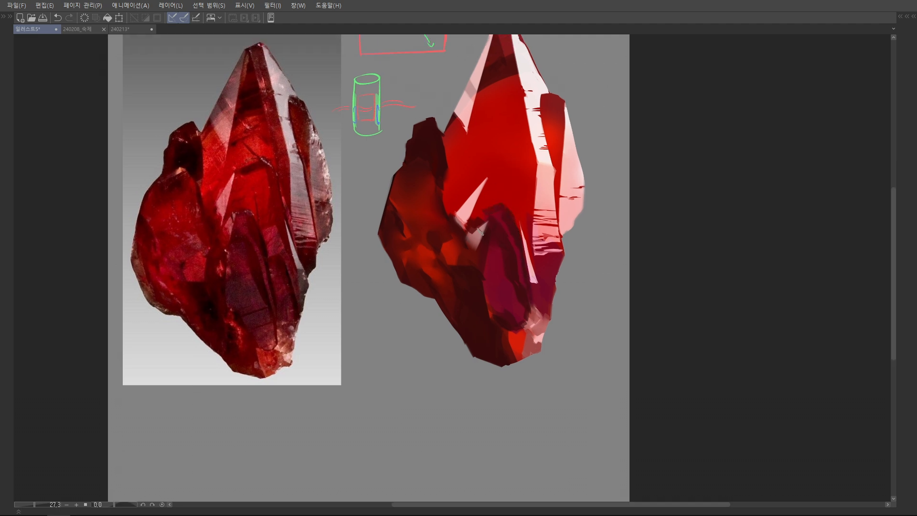
# Step: Paint darker red planes along both sides of the bright central facet, carrying the dark edge band up to the crystal's tip
pyautogui.moveTo(478, 247); pyautogui.dragTo(441, 248)
pyautogui.moveTo(483, 279); pyautogui.dragTo(534, 279)
pyautogui.moveTo(480, 243)
pyautogui.mouseDown()
pyautogui.moveTo(477, 214)
pyautogui.moveTo(462, 246)
pyautogui.moveTo(477, 230)
pyautogui.mouseUp()
pyautogui.moveTo(474, 277); pyautogui.dragTo(430, 277)
pyautogui.moveTo(496, 193); pyautogui.dragTo(525, 193)
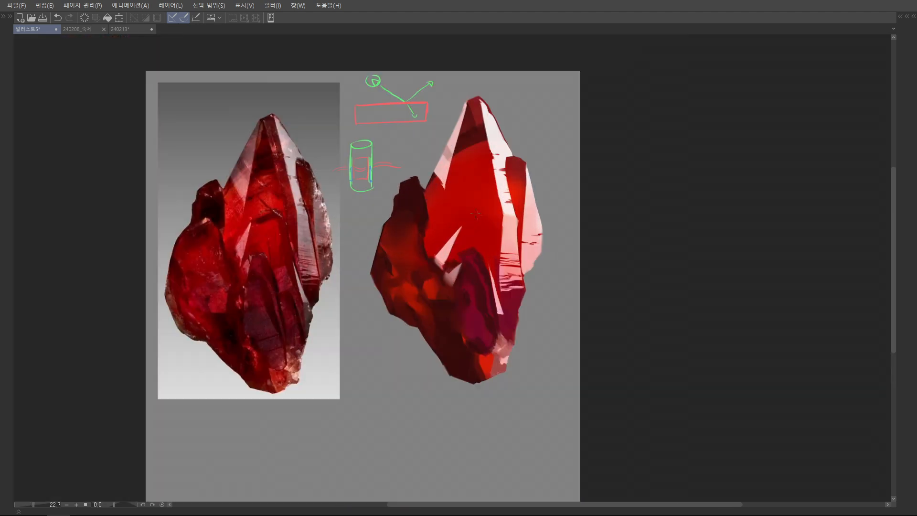
pyautogui.scroll(1, 475, 214)
pyautogui.moveTo(480, 166)
pyautogui.mouseDown()
pyautogui.moveTo(456, 229)
pyautogui.moveTo(489, 229)
pyautogui.mouseUp()
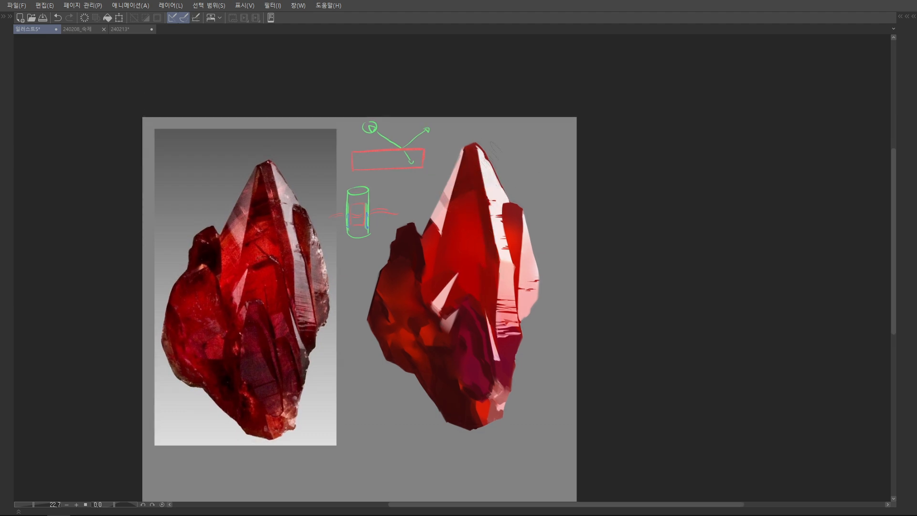
# Step: Add a bright red streak inside the dark tip and a pale pink highlight on top of the left lobe
pyautogui.scroll(2, 472, 149)
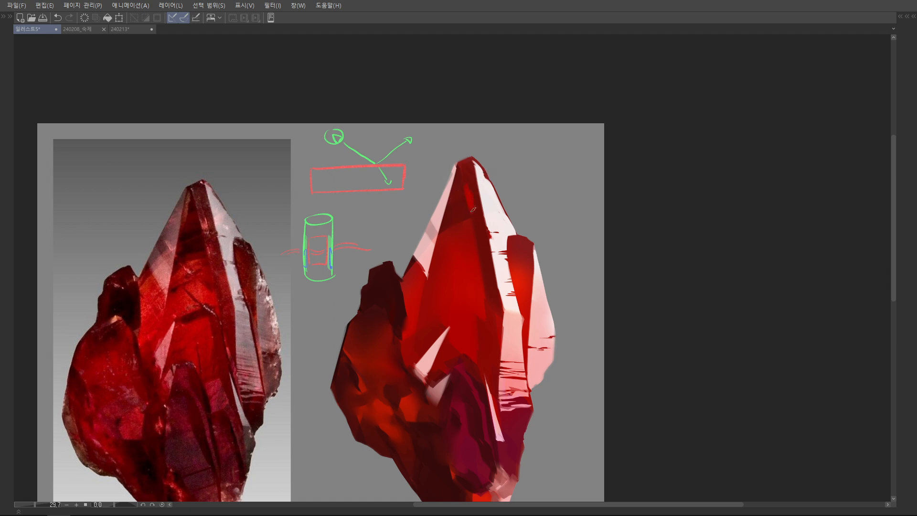
pyautogui.scroll(-1, 472, 209)
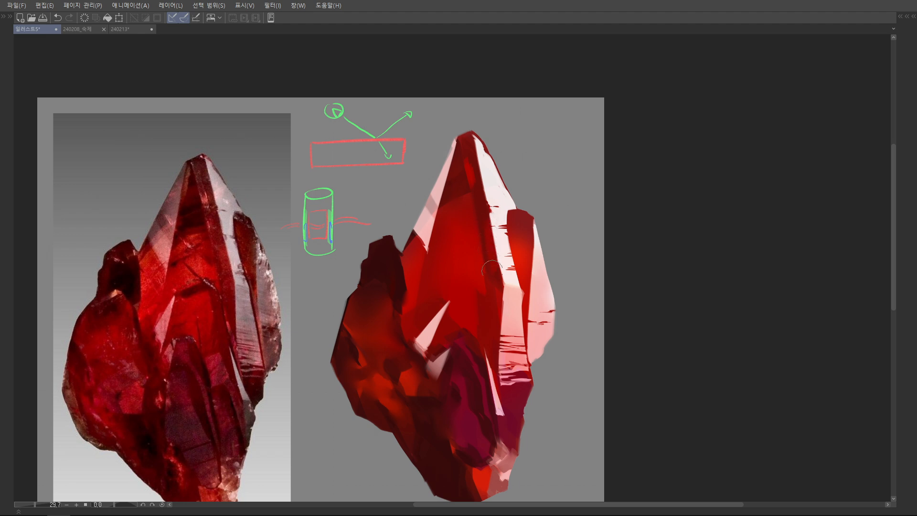
pyautogui.scroll(-4, 470, 195)
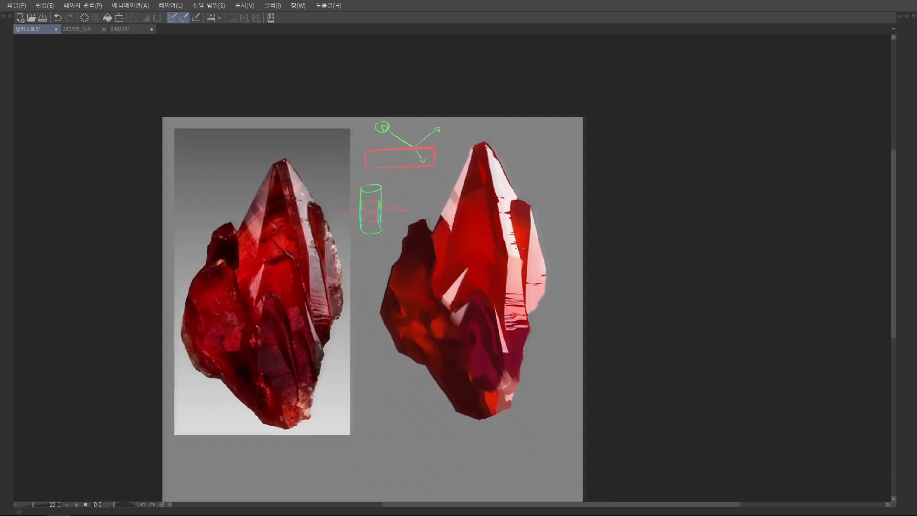
pyautogui.scroll(4, 470, 195)
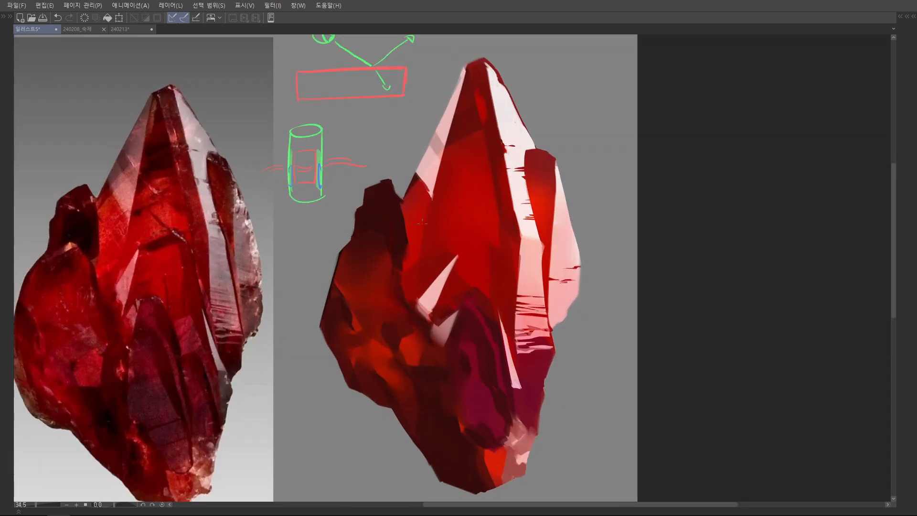
pyautogui.scroll(-3, 449, 193)
pyautogui.scroll(4, 449, 193)
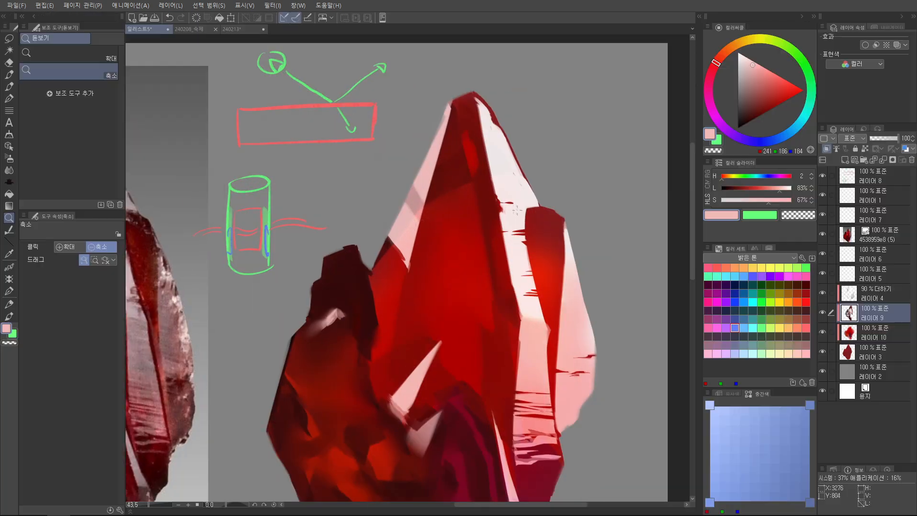
# Step: Set the Add-mode highlight layer to 88% opacity and put a copy of it above at 58%
pyautogui.moveTo(586, 170); pyautogui.dragTo(549, 170)
pyautogui.click(873, 292)
pyautogui.moveTo(895, 138)
pyautogui.mouseDown()
pyautogui.moveTo(883, 138)
pyautogui.moveTo(894, 138)
pyautogui.mouseUp()
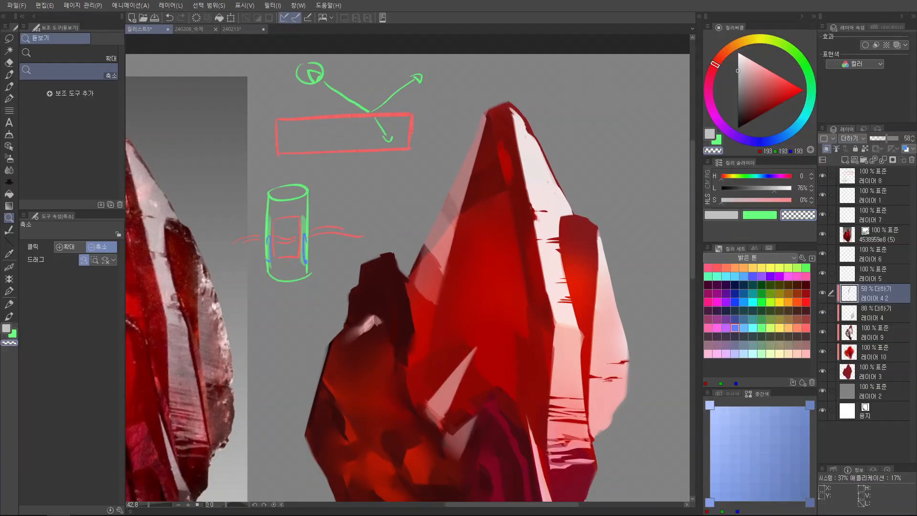
# Step: On a new layer, paint dark maroon beneath the striped facet and dusky pink shadow over the lower right-hand pale facet
pyautogui.press('b')
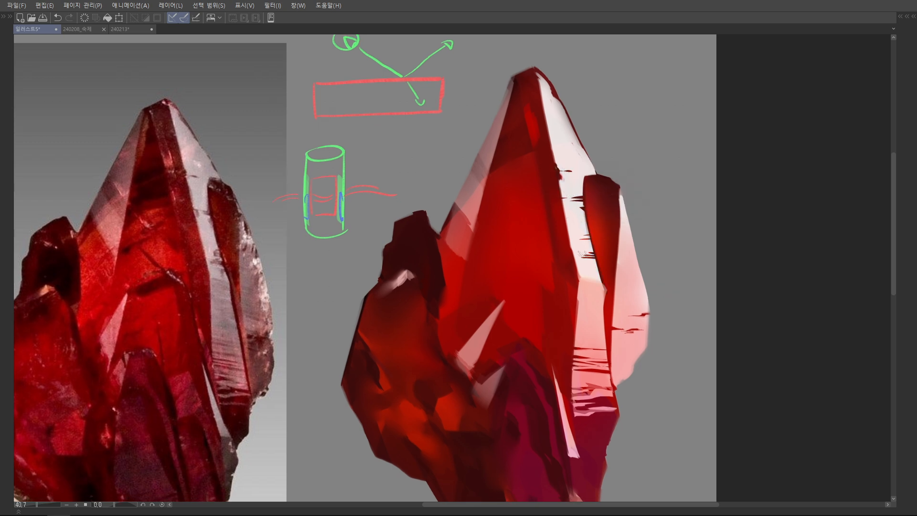
pyautogui.moveTo(583, 253); pyautogui.dragTo(579, 195)
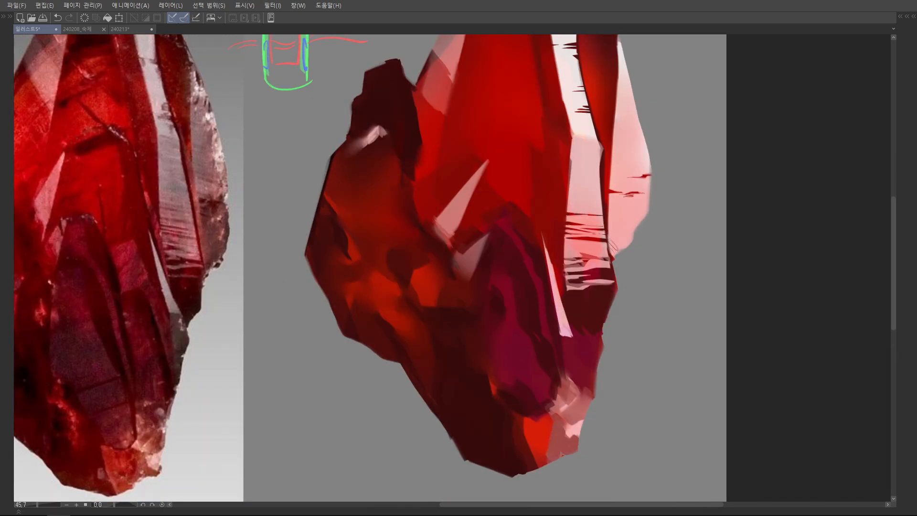
pyautogui.press('Tab')
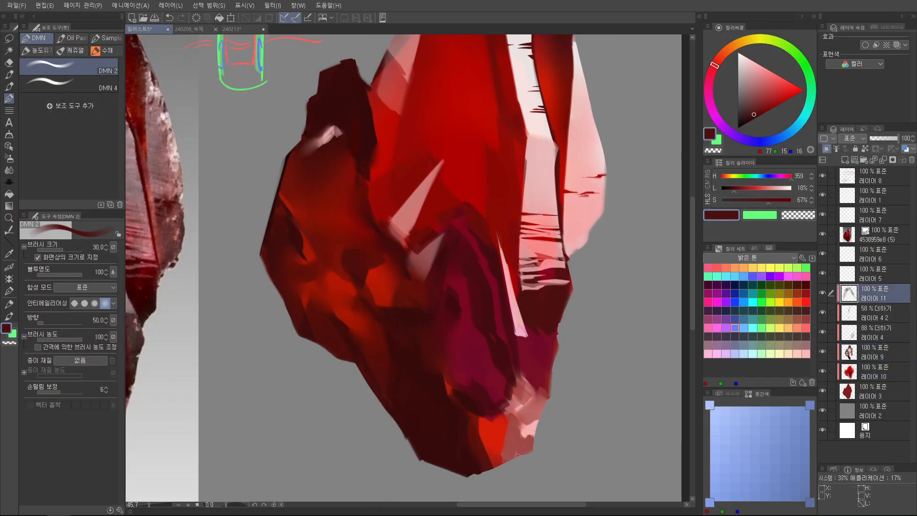
pyautogui.press('Tab')
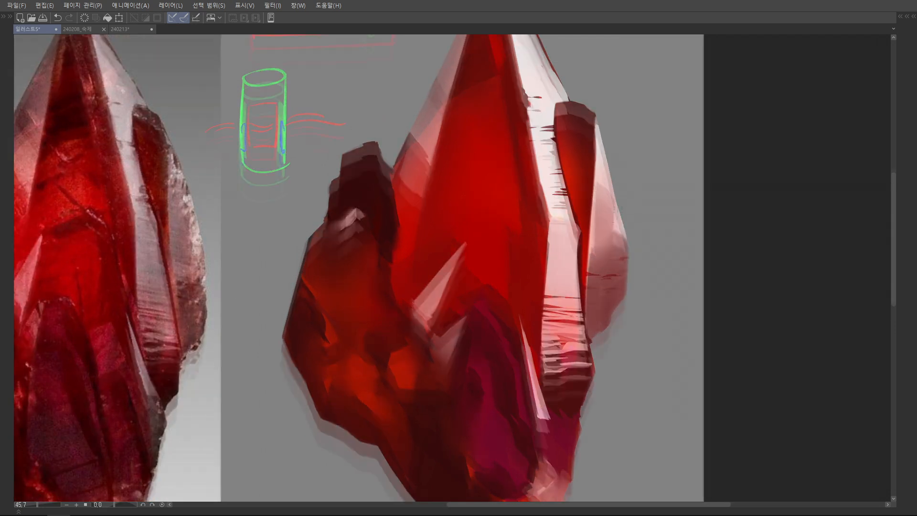
pyautogui.moveTo(601, 232)
pyautogui.mouseDown()
pyautogui.moveTo(592, 292)
pyautogui.moveTo(601, 252)
pyautogui.mouseUp()
pyautogui.moveTo(582, 194); pyautogui.dragTo(584, 265)
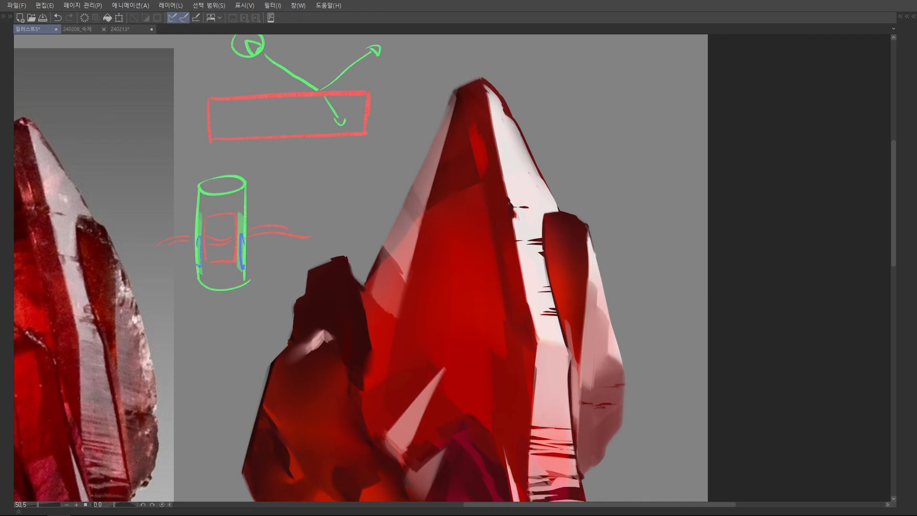
# Step: Paint dark cracks across the tip and middle of the central facet, and dull pink rim facets along the left lobe
pyautogui.scroll(-1, 587, 227)
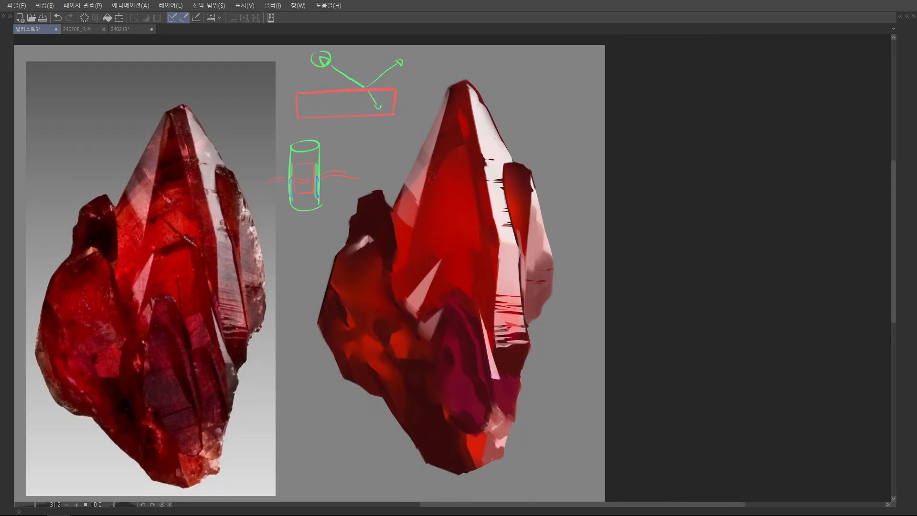
pyautogui.hotkey('ctrl', 'z')
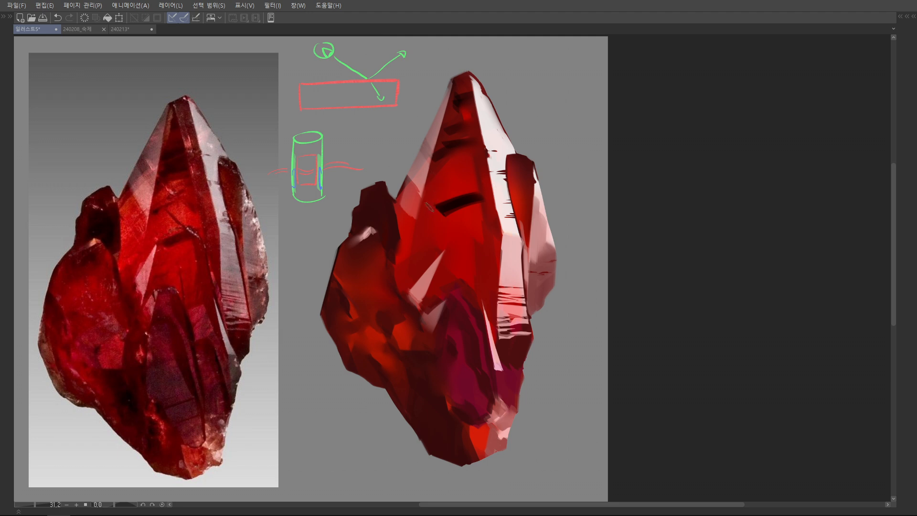
pyautogui.moveTo(455, 205); pyautogui.dragTo(497, 192)
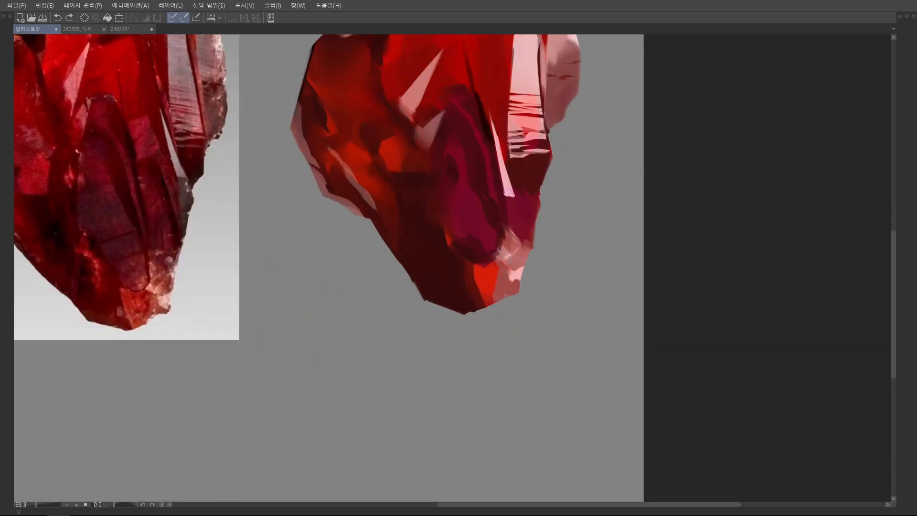
# Step: Paint whitish broken highlights on the small facets at the crystal's lower-right tip
pyautogui.moveTo(509, 260); pyautogui.dragTo(502, 258)
pyautogui.hotkey('ctrl', 'z')
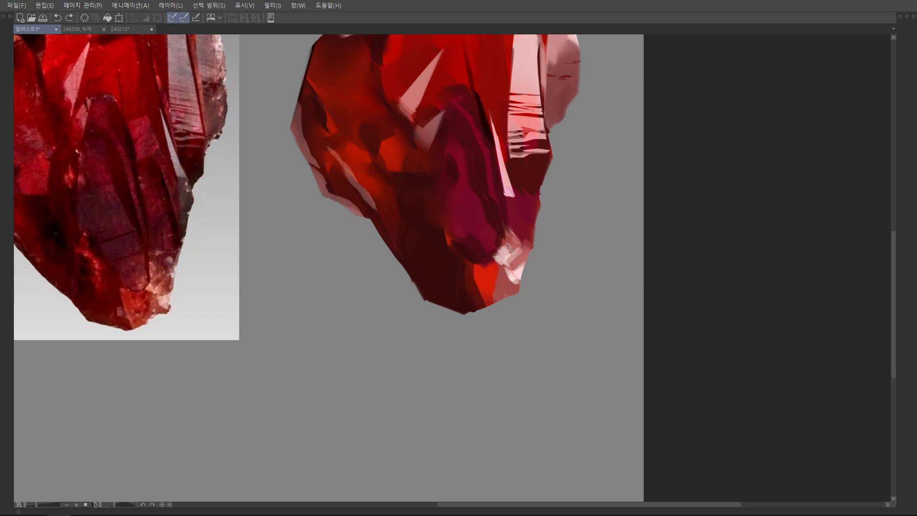
pyautogui.moveTo(508, 244); pyautogui.dragTo(506, 253)
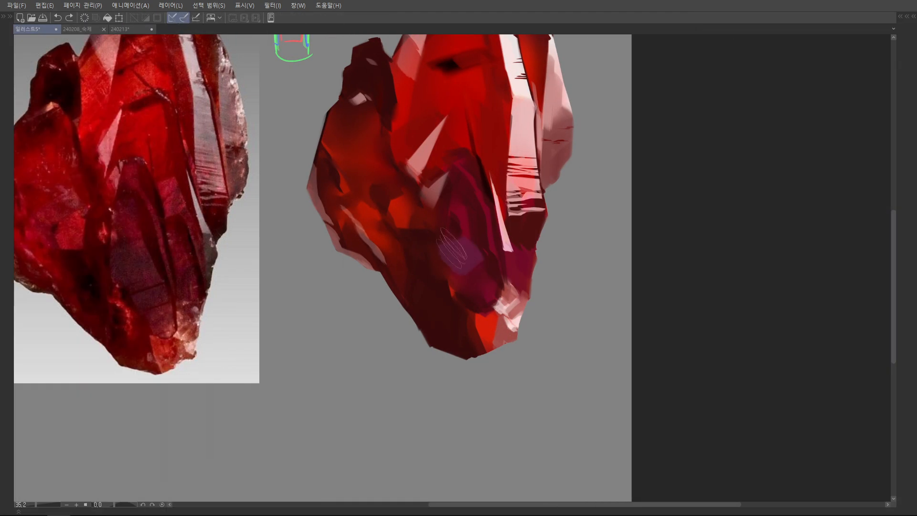
# Step: Paint muted violet over the left part of the lower purple facet and blend it into the dark tones
pyautogui.moveTo(466, 261)
pyautogui.mouseDown()
pyautogui.moveTo(459, 234)
pyautogui.moveTo(472, 239)
pyautogui.moveTo(456, 268)
pyautogui.mouseUp()
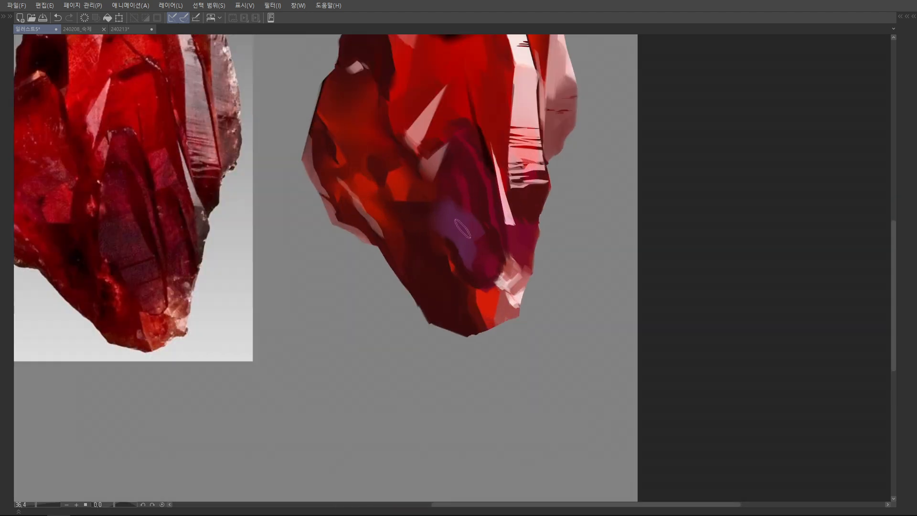
pyautogui.moveTo(456, 215); pyautogui.dragTo(463, 251)
pyautogui.moveTo(463, 250)
pyautogui.mouseDown()
pyautogui.moveTo(449, 224)
pyautogui.moveTo(430, 268)
pyautogui.mouseUp()
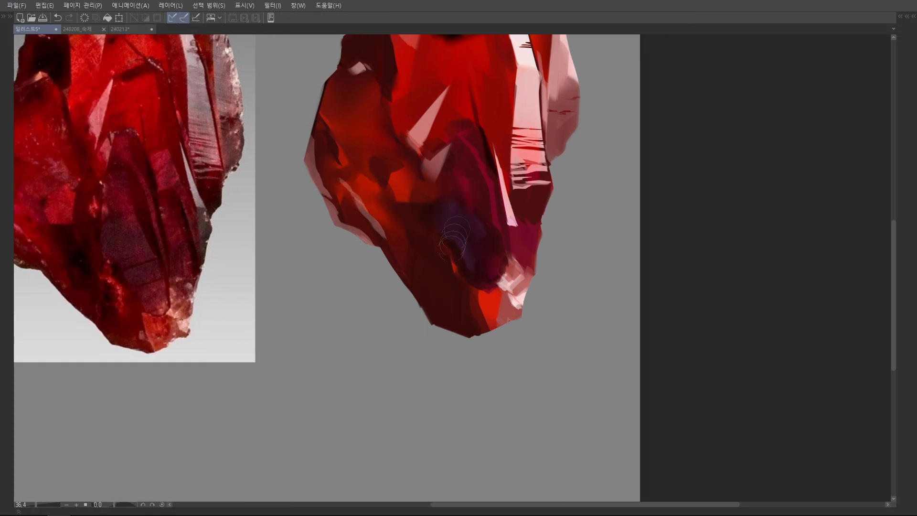
# Step: Set the new layer's blending mode to Add (Glow) and paint glowing orange-red spots below the purple facet's left edge
pyautogui.press('Tab')
pyautogui.click(852, 138)
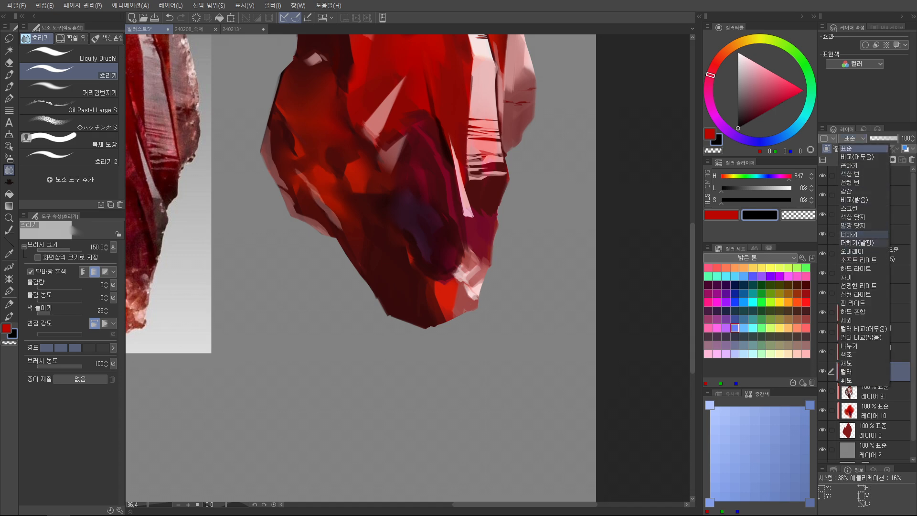
pyautogui.press('Tab')
pyautogui.hotkey('ctrl', 'z')
pyautogui.moveTo(435, 234); pyautogui.dragTo(457, 253)
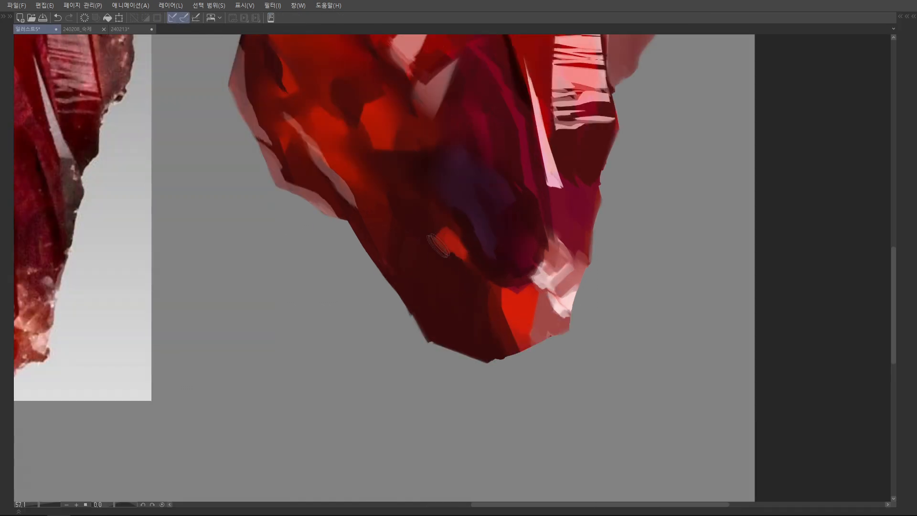
pyautogui.scroll(-2, 549, 273)
pyautogui.moveTo(448, 223); pyautogui.dragTo(479, 259)
pyautogui.scroll(-2, 480, 259)
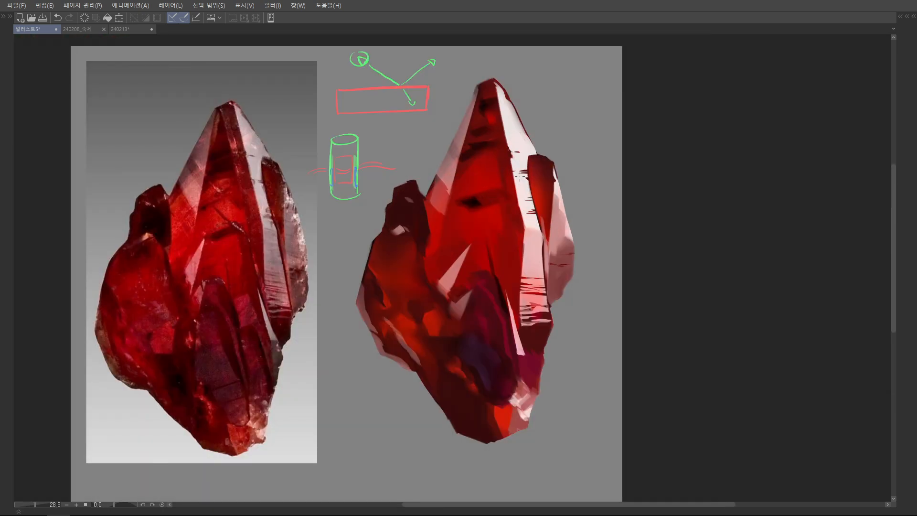
# Step: Paint a broad dusky pink plane inside the pale facet at the crystal's right edge
pyautogui.scroll(2, 519, 177)
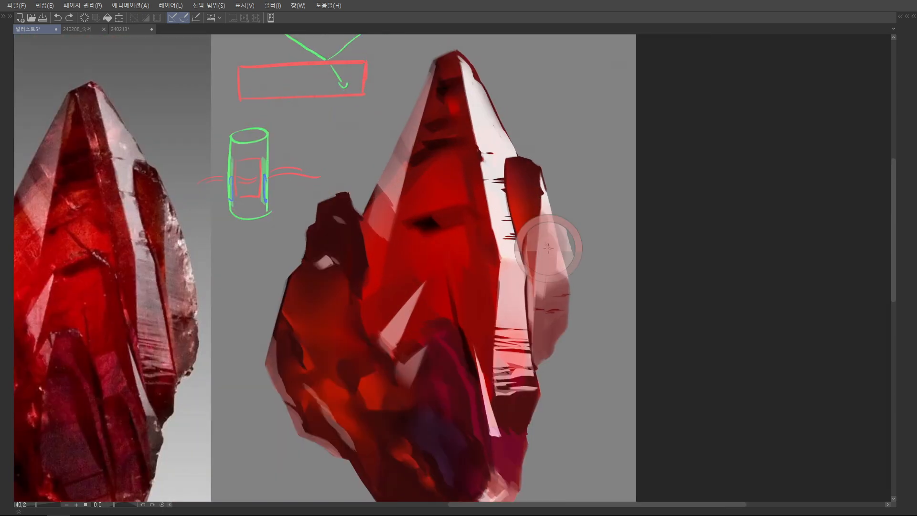
pyautogui.scroll(-3, 543, 203)
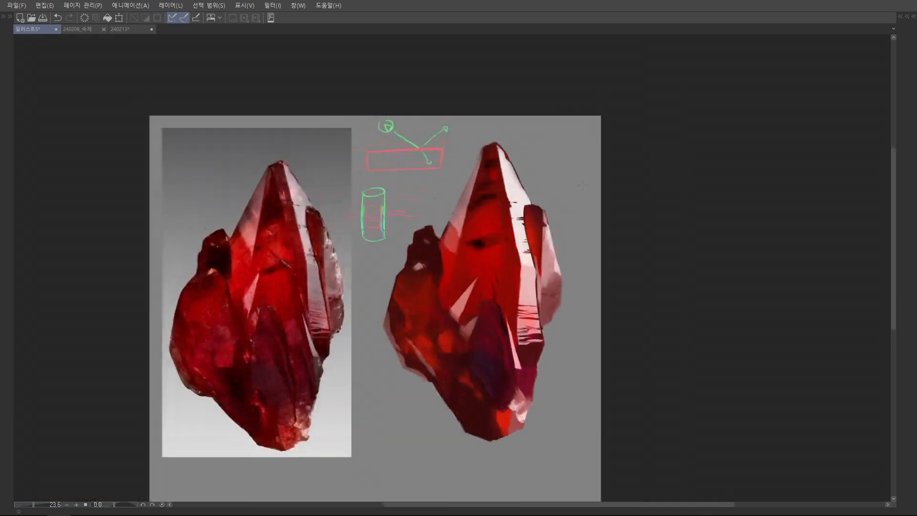
pyautogui.press('Tab')
pyautogui.scroll(2, 499, 229)
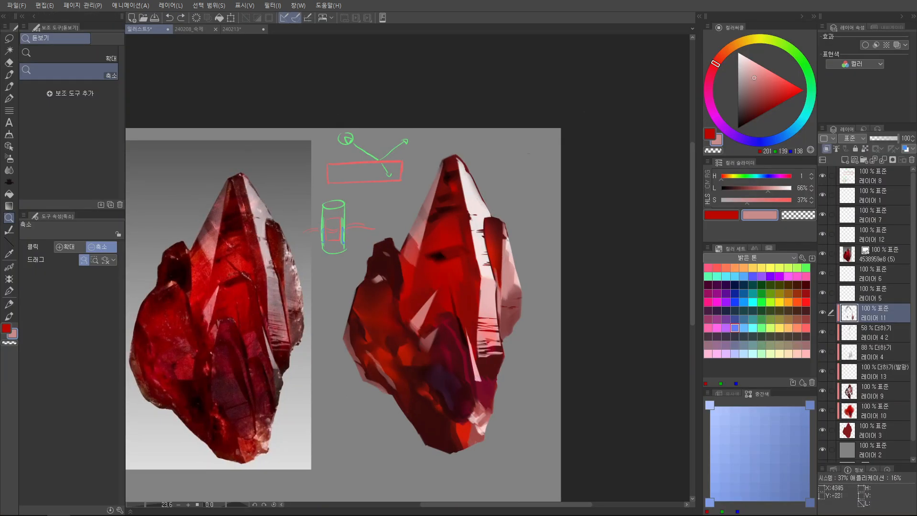
# Step: Try a dusky pink shadow over the upper part of the long pale facet
pyautogui.press('Tab')
pyautogui.moveTo(548, 202)
pyautogui.mouseDown()
pyautogui.moveTo(531, 214)
pyautogui.moveTo(561, 197)
pyautogui.moveTo(523, 212)
pyautogui.moveTo(537, 241)
pyautogui.mouseUp()
pyautogui.hotkey('ctrl', 'z')
pyautogui.press('Tab')
pyautogui.press('Tab')
pyautogui.hotkey('ctrl', 'y')
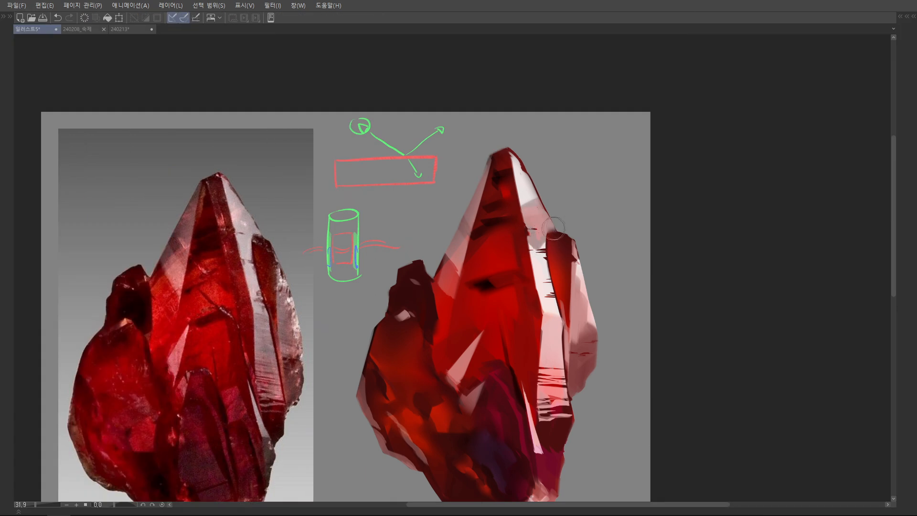
pyautogui.press('Tab')
pyautogui.press('Tab')
pyautogui.moveTo(482, 264)
pyautogui.mouseDown()
pyautogui.moveTo(616, 215)
pyautogui.moveTo(597, 192)
pyautogui.mouseUp()
pyautogui.hotkey('ctrl', 'z')
pyautogui.hotkey('ctrl', 'z')
# Step: Dim the Add-mode highlight layer to 70% opacity and touch up the tone in the middle of the long pale facet
pyautogui.press('Tab')
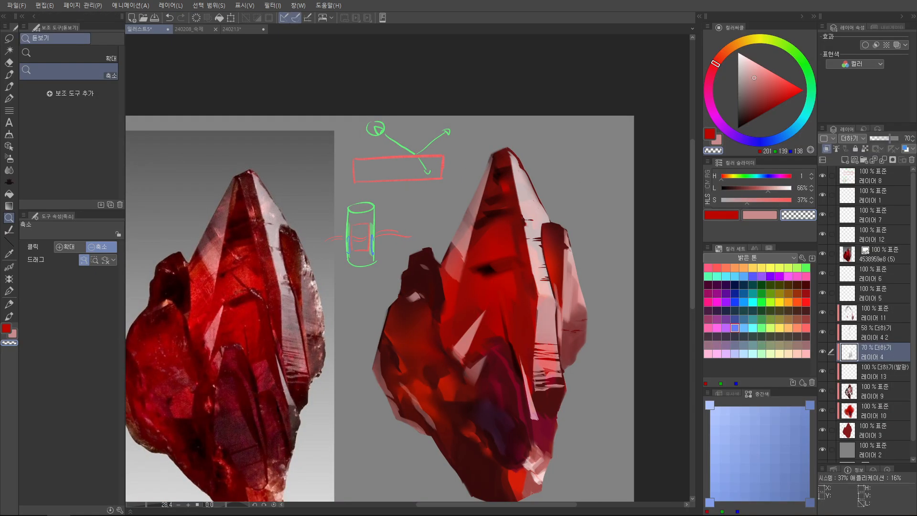
pyautogui.moveTo(552, 349); pyautogui.dragTo(606, 348)
pyautogui.keyDown('alt'); pyautogui.click(528, 198); pyautogui.keyUp('alt')
pyautogui.press('Tab')
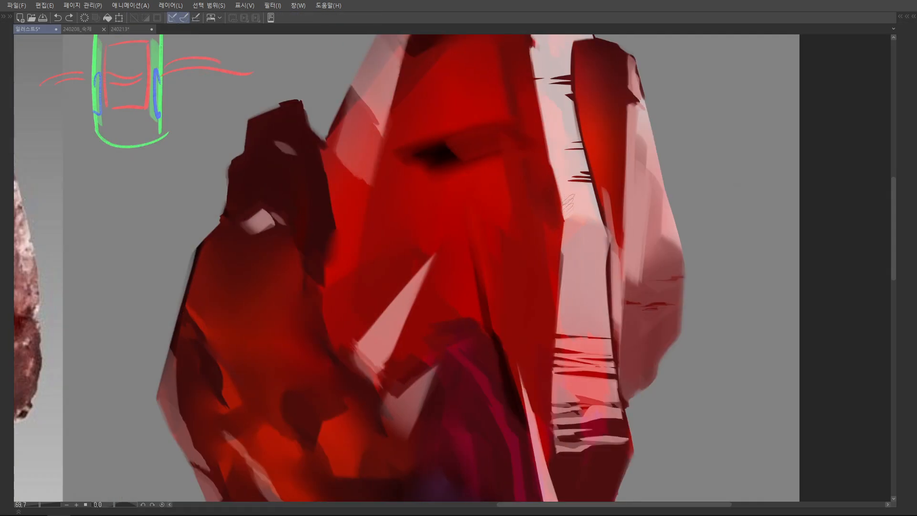
pyautogui.moveTo(579, 238)
pyautogui.mouseDown()
pyautogui.moveTo(496, 239)
pyautogui.moveTo(575, 246)
pyautogui.mouseUp()
pyautogui.press('Tab')
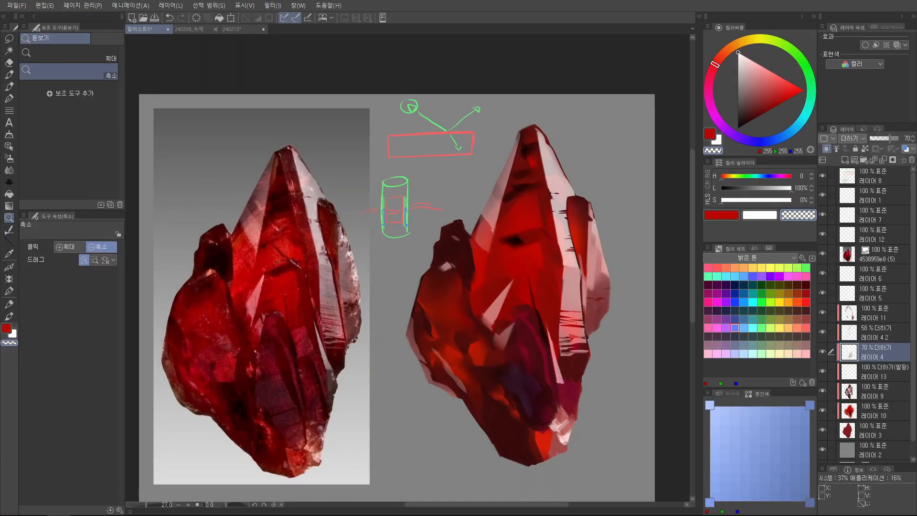
# Step: Pick pure red, enlarge the soft airbrush to 450, and spray a bright glow over the central facet
pyautogui.click(803, 90)
pyautogui.press(']')
pyautogui.press(']')
pyautogui.press(']')
pyautogui.press(']')
pyautogui.press(']')
pyautogui.press(']')
pyautogui.press(']')
pyautogui.moveTo(525, 286); pyautogui.dragTo(525, 217)
pyautogui.moveTo(472, 260); pyautogui.dragTo(459, 293)
# Step: Airbrush a red glow into the crystal's base and soften it with sampled dark red around the purple facet
pyautogui.moveTo(542, 425); pyautogui.dragTo(523, 324)
pyautogui.keyDown('alt'); pyautogui.click(549, 378); pyautogui.keyUp('alt')
pyautogui.moveTo(549, 372)
pyautogui.mouseDown()
pyautogui.moveTo(537, 344)
pyautogui.moveTo(528, 414)
pyautogui.mouseUp()
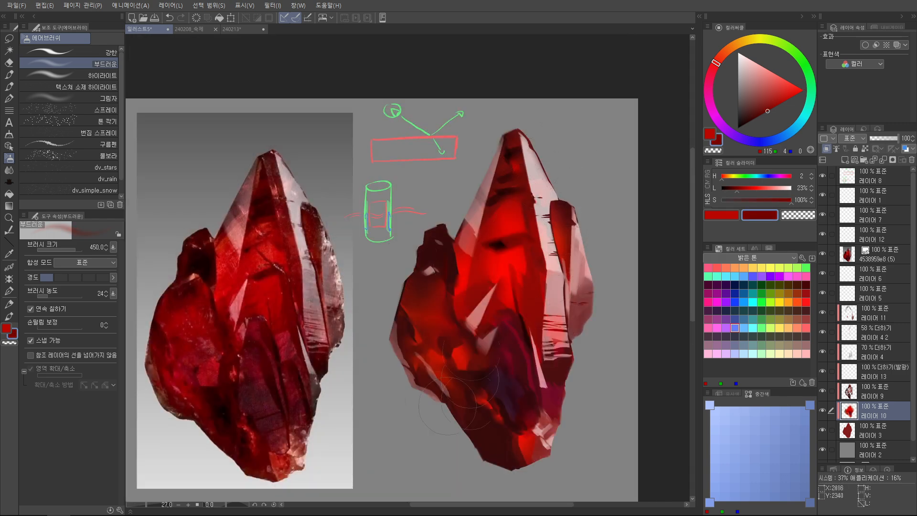
# Step: Select the 58% Add-mode highlight layer and erase along the left lobe's outer rim using the pen with transparent colour
pyautogui.press('p')
pyautogui.keyDown('ctrl'); pyautogui.keyDown('shift'); pyautogui.click(549, 201); pyautogui.keyUp('shift'); pyautogui.keyUp('ctrl')
pyautogui.moveTo(459, 160); pyautogui.dragTo(425, 160)
pyautogui.press('c')
pyautogui.moveTo(407, 292)
pyautogui.mouseDown()
pyautogui.moveTo(449, 292)
pyautogui.moveTo(431, 331)
pyautogui.mouseUp()
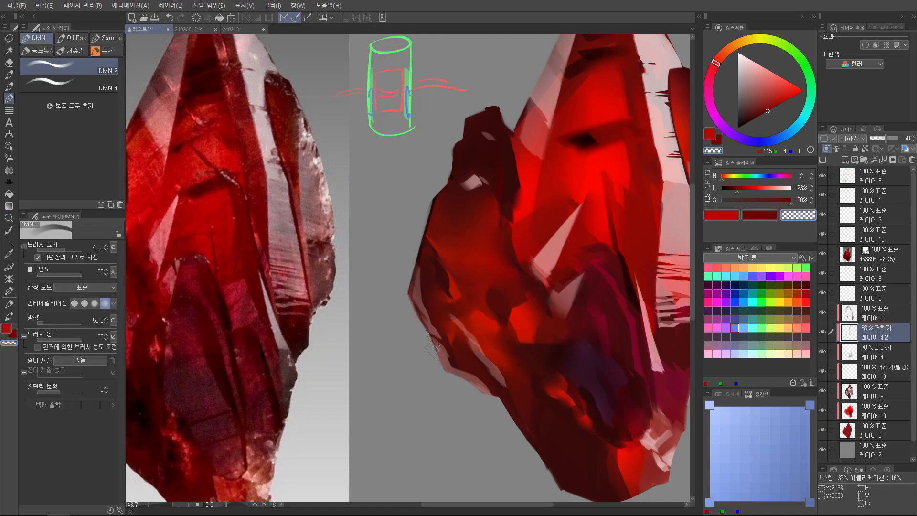
pyautogui.moveTo(446, 269)
pyautogui.mouseDown()
pyautogui.moveTo(415, 270)
pyautogui.moveTo(477, 286)
pyautogui.moveTo(453, 334)
pyautogui.mouseUp()
pyautogui.hotkey('ctrl', 'z')
# Step: Enlarge the pen and erase more of the highlight down the left lobe's rim and lower facets
pyautogui.press(']')
pyautogui.press(']')
pyautogui.press(']')
pyautogui.press(']')
pyautogui.press(']')
pyautogui.moveTo(428, 289); pyautogui.dragTo(451, 325)
pyautogui.moveTo(465, 380)
pyautogui.mouseDown()
pyautogui.moveTo(496, 420)
pyautogui.moveTo(553, 440)
pyautogui.mouseUp()
pyautogui.hotkey('ctrl', 'z')
pyautogui.moveTo(542, 392); pyautogui.dragTo(559, 415)
# Step: Compare the whole painted crystal with the reference photo and examine the cracks in the photo's central facet up close
pyautogui.press('Tab')
pyautogui.moveTo(573, 315); pyautogui.dragTo(516, 315)
pyautogui.moveTo(603, 275); pyautogui.dragTo(621, 275)
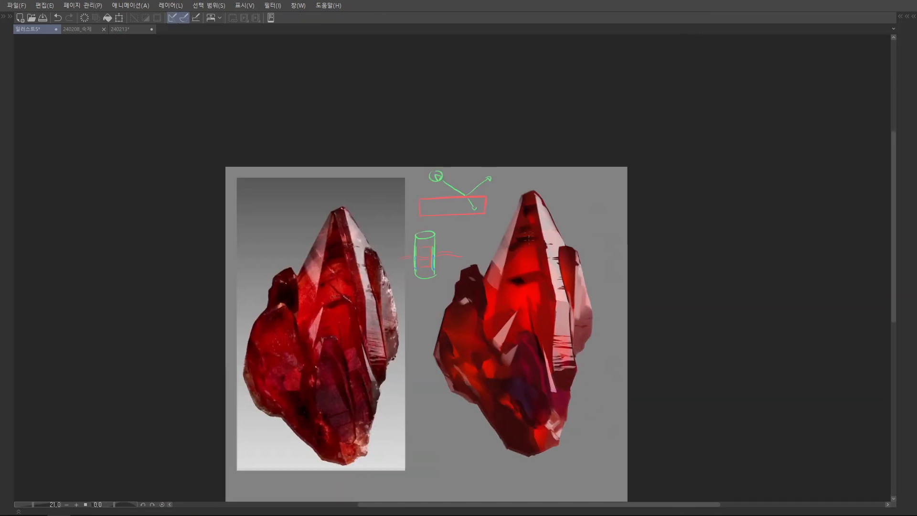
pyautogui.moveTo(525, 211); pyautogui.dragTo(544, 211)
pyautogui.press('Tab')
pyautogui.press('Tab')
pyautogui.moveTo(594, 190); pyautogui.dragTo(573, 190)
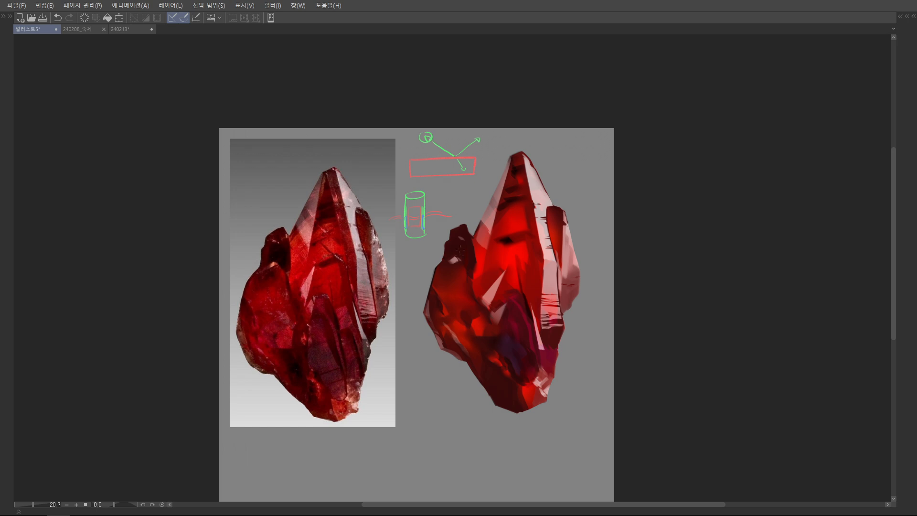
pyautogui.moveTo(460, 250); pyautogui.dragTo(464, 218)
pyautogui.moveTo(328, 200); pyautogui.dragTo(364, 196)
pyautogui.moveTo(336, 225); pyautogui.dragTo(356, 204)
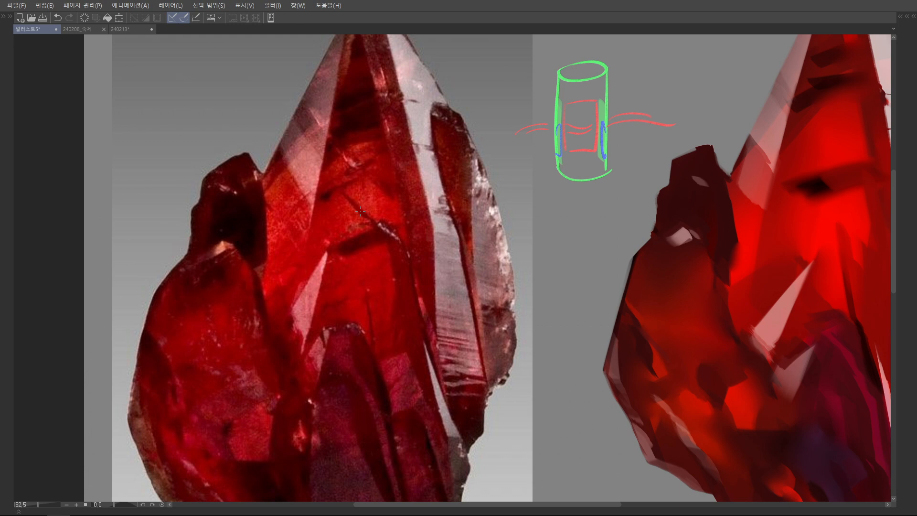
# Step: Sketch a pale red light burst and a rounded container beside the photo's crystal, filling the container's lower part as liquid
pyautogui.moveTo(344, 184); pyautogui.dragTo(376, 312)
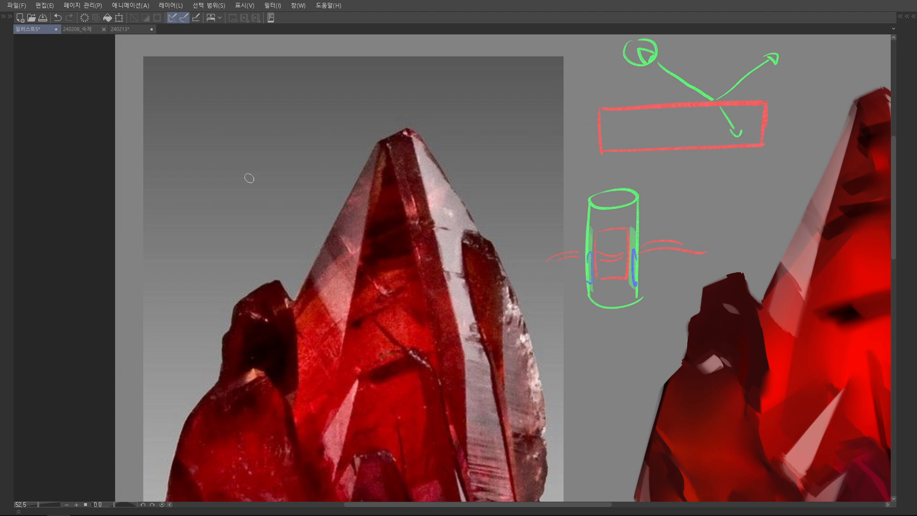
pyautogui.press('Tab')
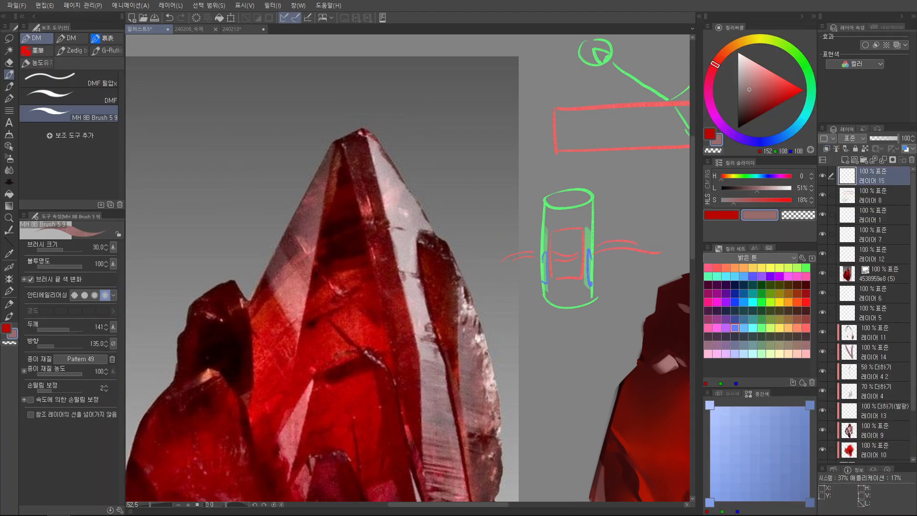
pyautogui.press('Tab')
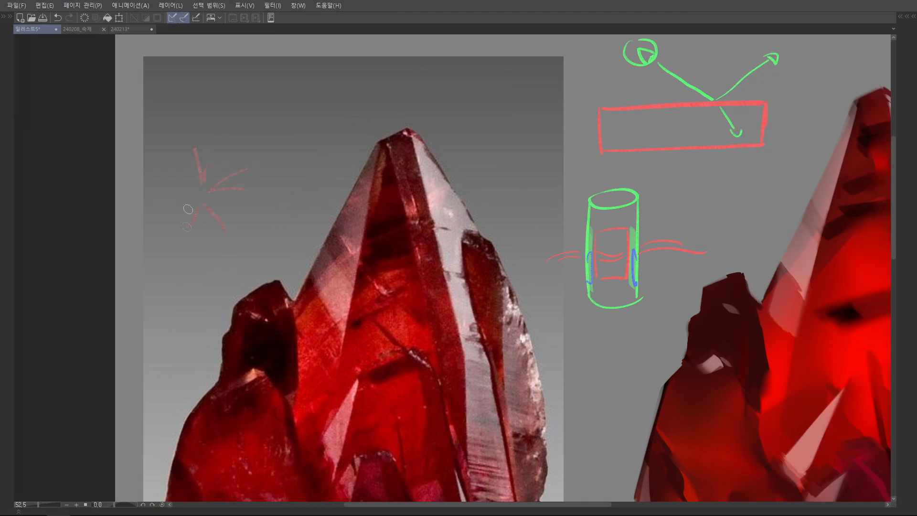
pyautogui.moveTo(275, 152)
pyautogui.mouseDown()
pyautogui.moveTo(240, 192)
pyautogui.moveTo(300, 272)
pyautogui.mouseUp()
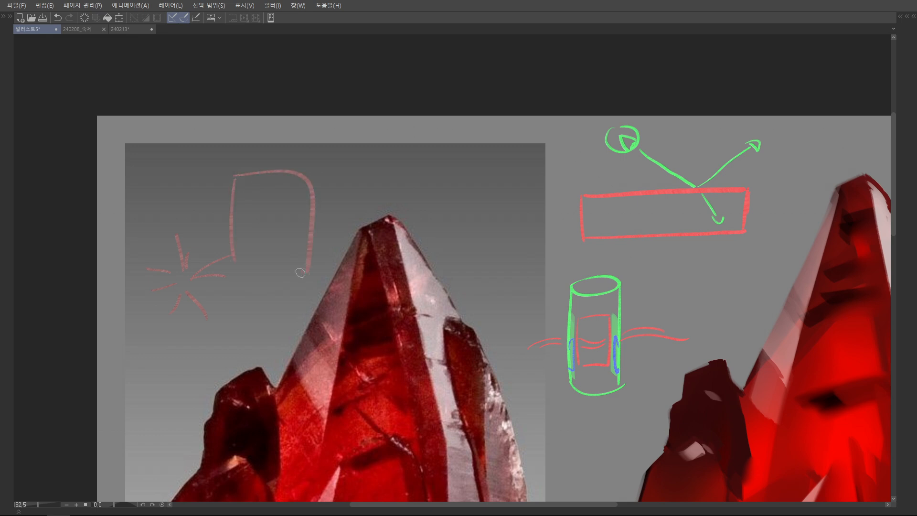
pyautogui.moveTo(309, 211); pyautogui.dragTo(251, 268)
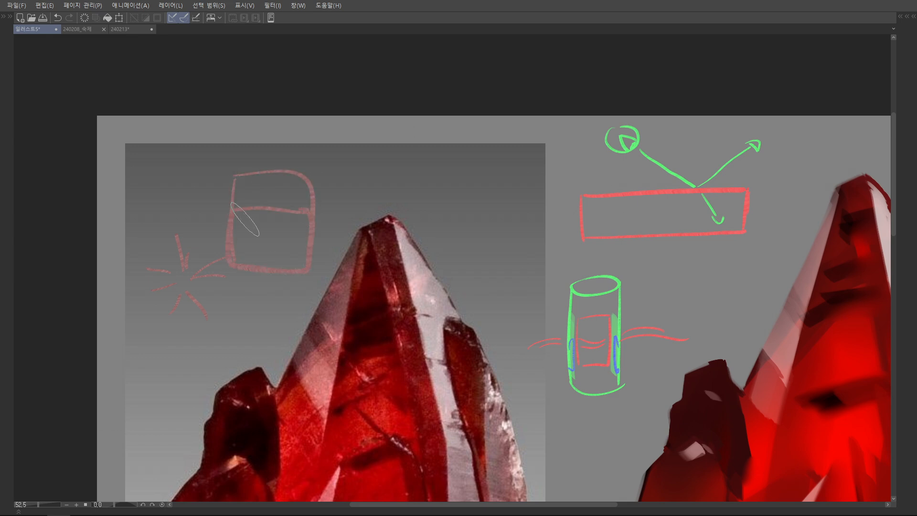
pyautogui.moveTo(239, 219); pyautogui.dragTo(286, 219)
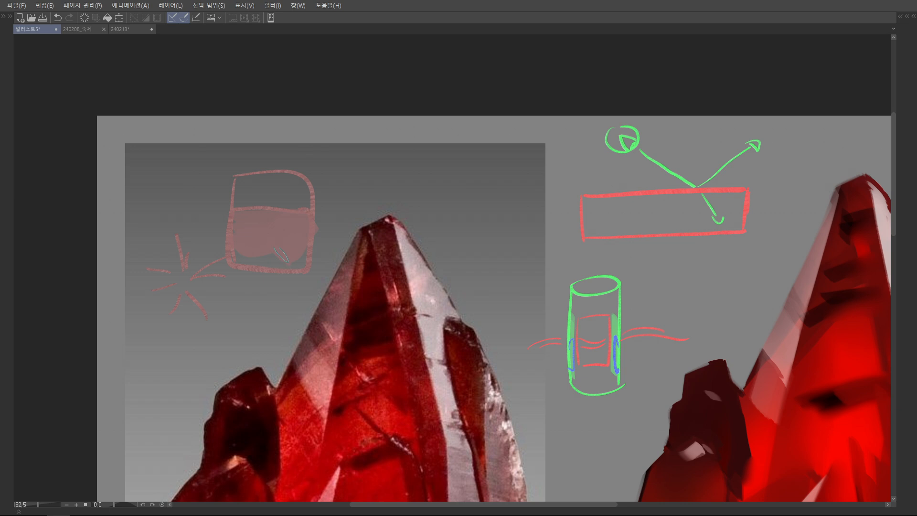
# Step: Draw two green pouring lines above the container sketch and paint a glowing green patch inside its liquid
pyautogui.press('Tab')
pyautogui.press('Tab')
pyautogui.moveTo(269, 148); pyautogui.dragTo(272, 198)
pyautogui.moveTo(277, 155); pyautogui.dragTo(274, 199)
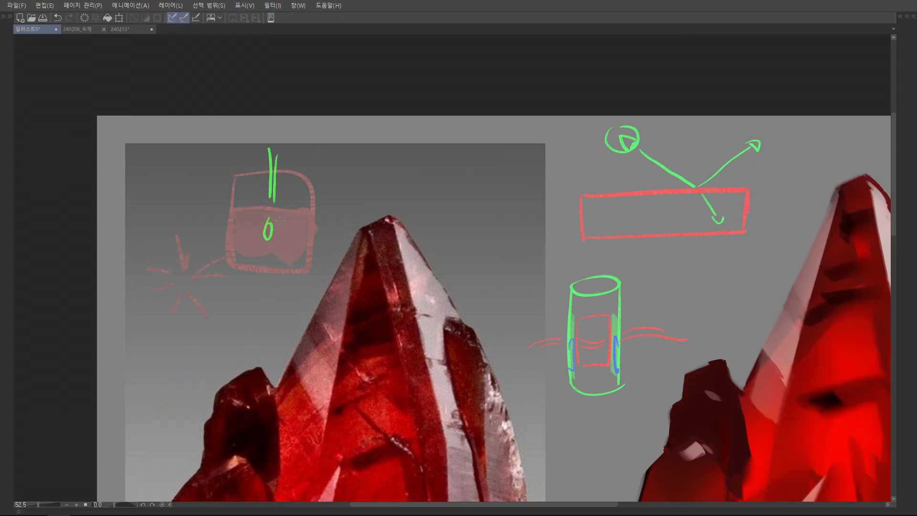
pyautogui.hotkey('ctrl', 'z')
pyautogui.scroll(3, 273, 224)
pyautogui.moveTo(264, 200)
pyautogui.mouseDown()
pyautogui.moveTo(234, 230)
pyautogui.moveTo(253, 230)
pyautogui.mouseUp()
pyautogui.moveTo(254, 227)
pyautogui.mouseDown()
pyautogui.moveTo(255, 252)
pyautogui.moveTo(310, 264)
pyautogui.moveTo(303, 226)
pyautogui.moveTo(282, 226)
pyautogui.moveTo(261, 206)
pyautogui.moveTo(284, 216)
pyautogui.mouseUp()
pyautogui.moveTo(265, 210)
pyautogui.mouseDown()
pyautogui.moveTo(289, 259)
pyautogui.moveTo(286, 249)
pyautogui.moveTo(311, 230)
pyautogui.moveTo(304, 241)
pyautogui.moveTo(270, 215)
pyautogui.mouseUp()
# Step: Try marking the reference photo's dark upper-left facet with an angled green line, and undo the mark
pyautogui.moveTo(362, 218)
pyautogui.keyDown('ctrl'); pyautogui.mouseDown()
pyautogui.moveTo(305, 218)
pyautogui.moveTo(333, 117)
pyautogui.mouseUp(); pyautogui.keyUp('ctrl')
pyautogui.moveTo(244, 364); pyautogui.dragTo(247, 240)
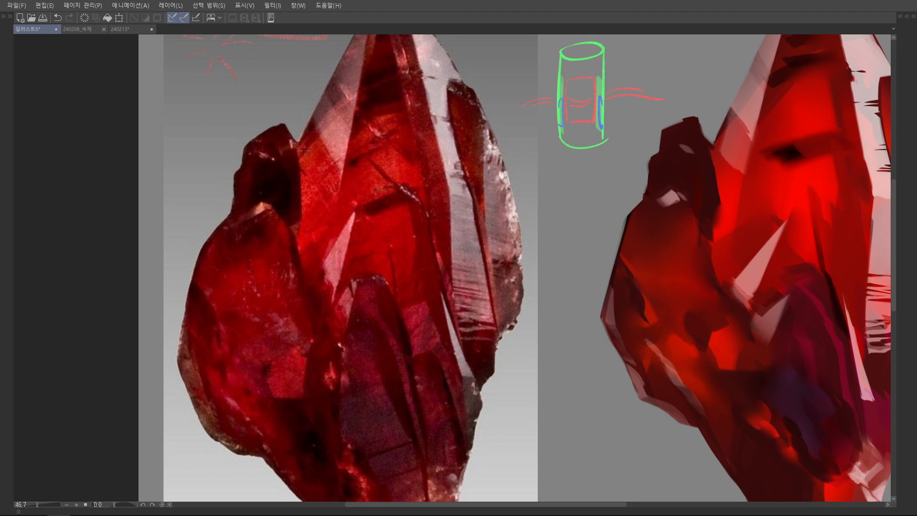
pyautogui.moveTo(434, 149); pyautogui.dragTo(392, 212)
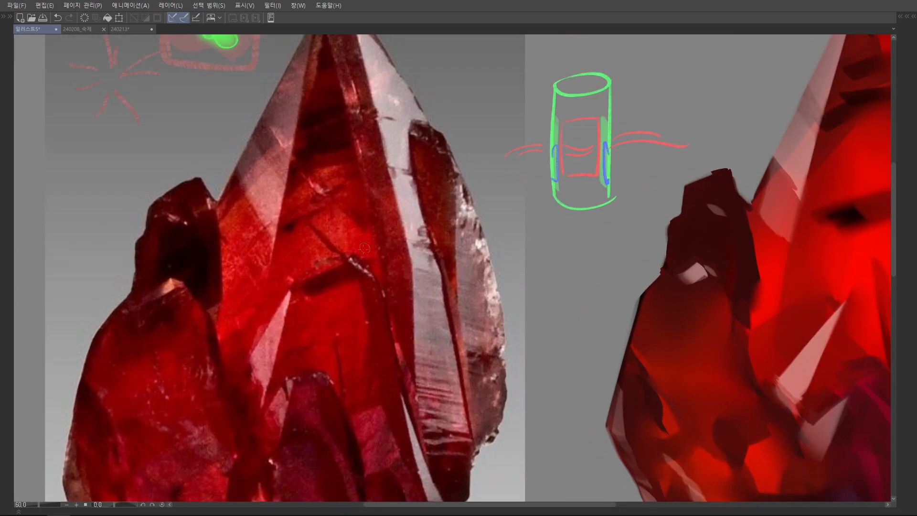
pyautogui.moveTo(205, 216); pyautogui.dragTo(231, 247)
pyautogui.moveTo(185, 295)
pyautogui.mouseDown()
pyautogui.moveTo(245, 280)
pyautogui.moveTo(263, 262)
pyautogui.moveTo(261, 192)
pyautogui.mouseUp()
pyautogui.scroll(-3, 257, 256)
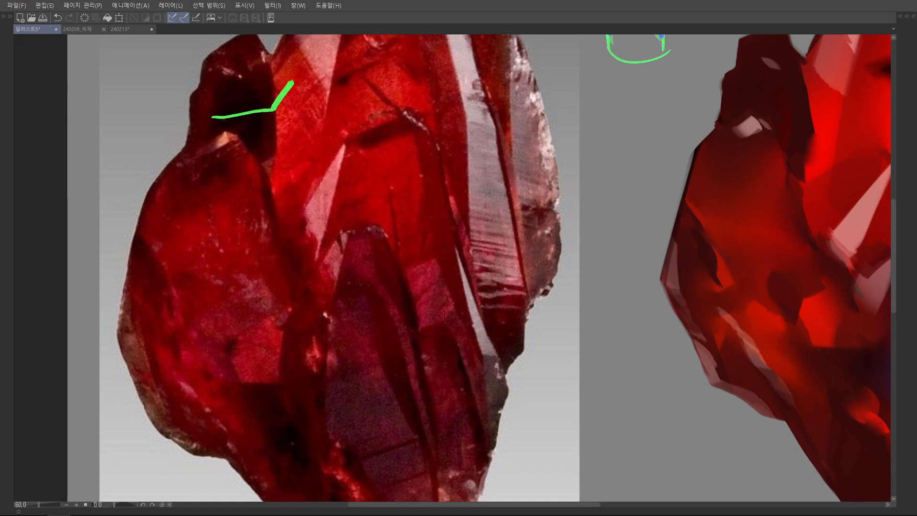
pyautogui.scroll(-3, 366, 301)
pyautogui.moveTo(294, 229); pyautogui.dragTo(289, 251)
pyautogui.hotkey('ctrl', 'z')
# Step: Draw three wavy green lines down the upper part of the left lobe in the reference photo
pyautogui.scroll(5, 289, 250)
pyautogui.moveTo(257, 217)
pyautogui.mouseDown()
pyautogui.moveTo(241, 280)
pyautogui.moveTo(246, 302)
pyautogui.mouseUp()
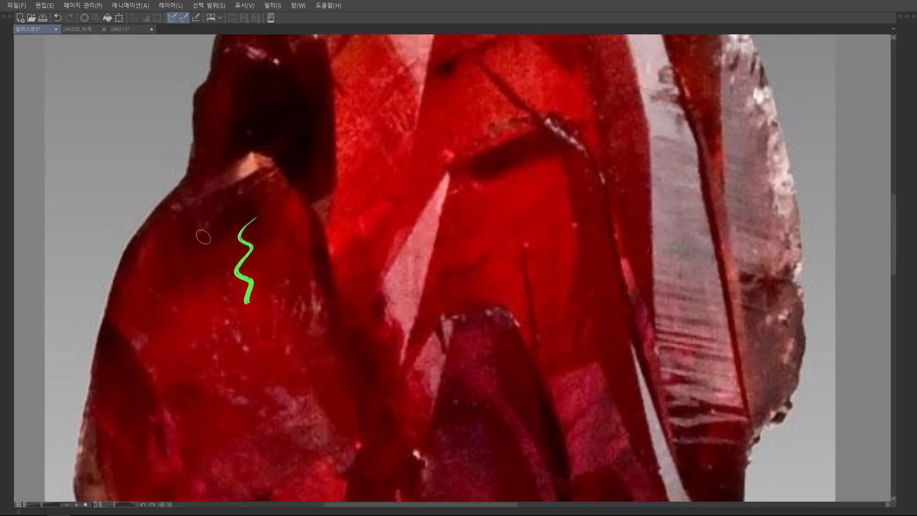
pyautogui.moveTo(204, 237); pyautogui.dragTo(214, 315)
pyautogui.moveTo(145, 286); pyautogui.dragTo(184, 341)
pyautogui.scroll(-3, 372, 290)
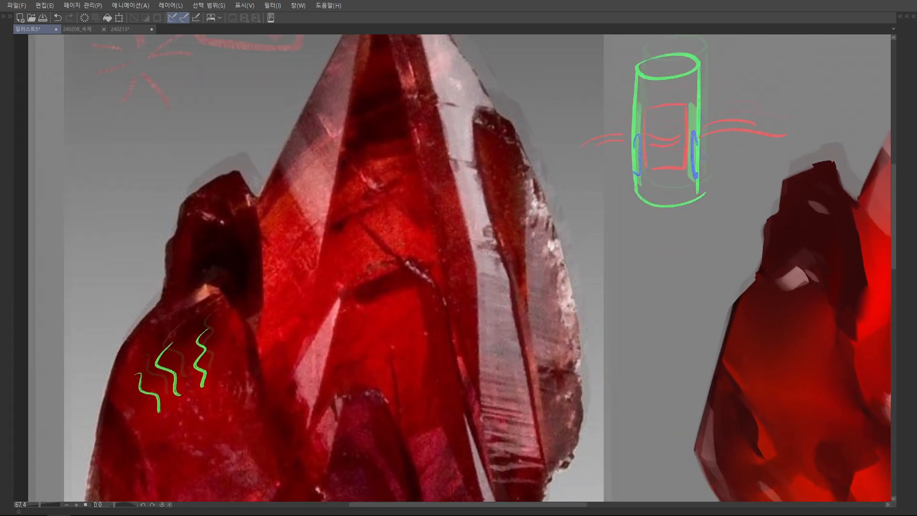
pyautogui.scroll(-4, 372, 290)
pyautogui.moveTo(308, 387); pyautogui.dragTo(301, 252)
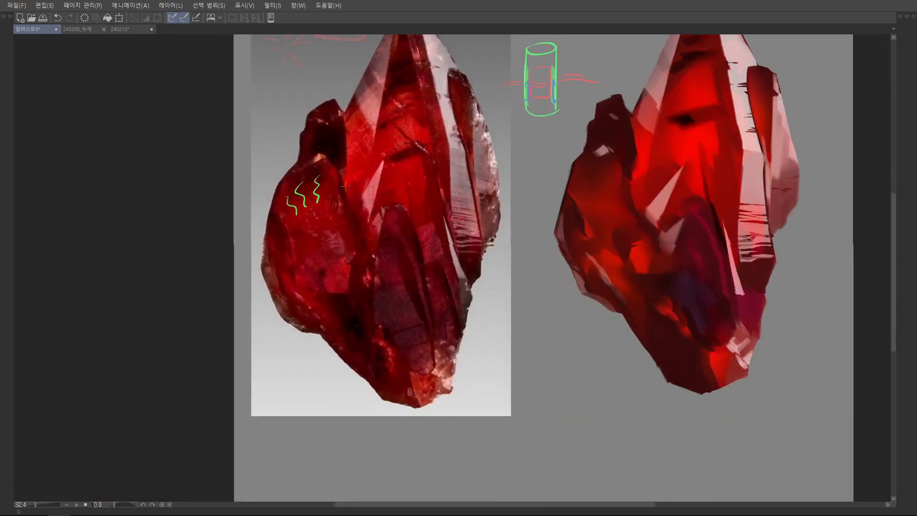
pyautogui.scroll(3, 302, 252)
pyautogui.moveTo(271, 215); pyautogui.dragTo(285, 215)
pyautogui.hotkey('ctrl', 'z')
# Step: Sample a colour and add a soft muted red glow beside the pale facets at the painted crystal's base
pyautogui.scroll(-3, 286, 215)
pyautogui.moveTo(558, 188); pyautogui.dragTo(426, 225)
pyautogui.scroll(4, 425, 225)
pyautogui.keyDown('alt'); pyautogui.click(426, 225); pyautogui.keyUp('alt')
pyautogui.scroll(-4, 405, 235)
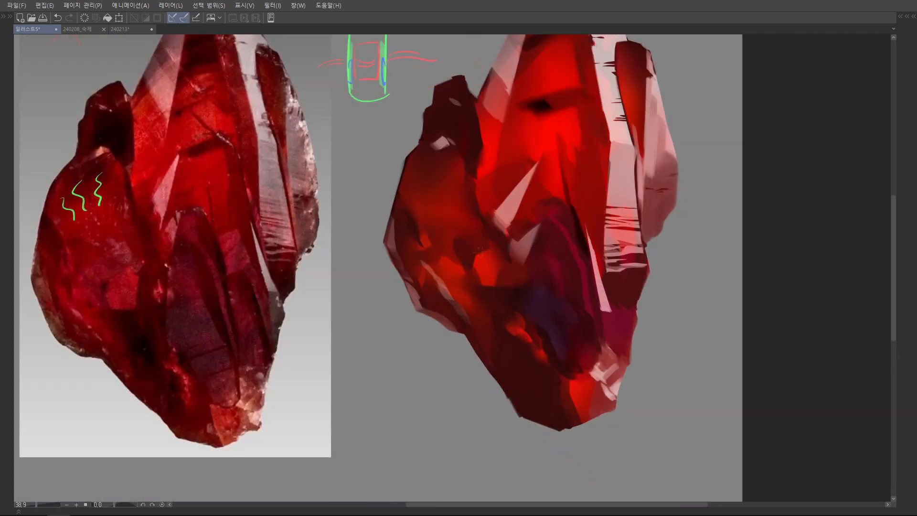
pyautogui.scroll(3, 434, 268)
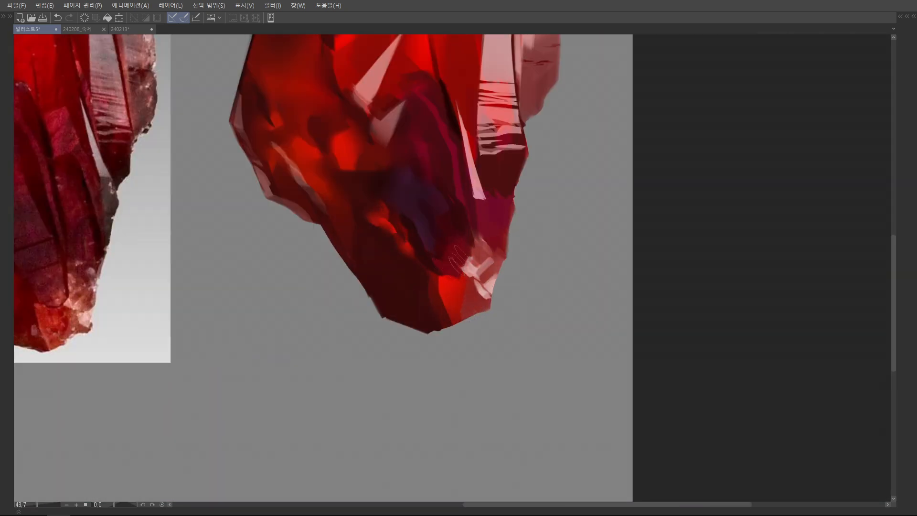
pyautogui.scroll(-3, 435, 267)
pyautogui.moveTo(434, 268); pyautogui.dragTo(448, 319)
pyautogui.hotkey('ctrl', 'w')
pyautogui.press('Escape')
pyautogui.click(272, 5)
pyautogui.moveTo(293, 74)
pyautogui.click(358, 76)
pyautogui.scroll(2, 494, 320)
pyautogui.press('Tab')
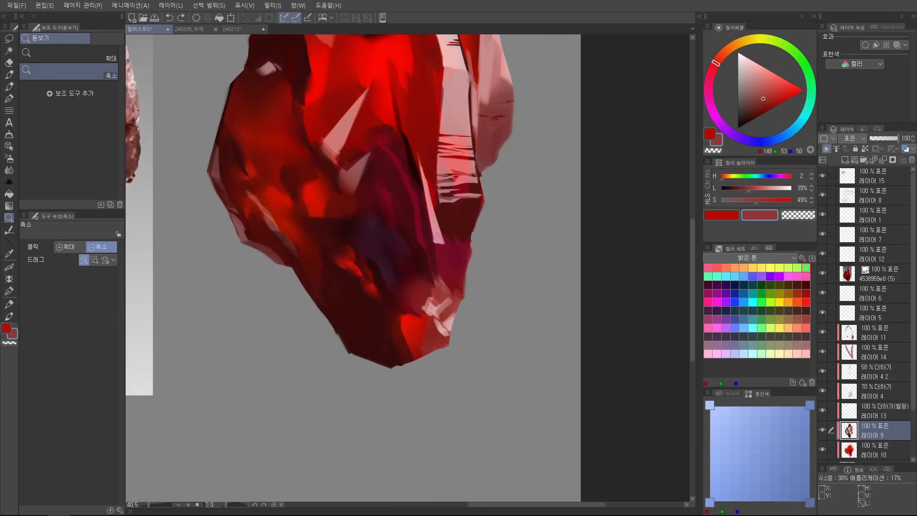
pyautogui.scroll(-4, 495, 319)
pyautogui.hotkey('ctrl', 'z')
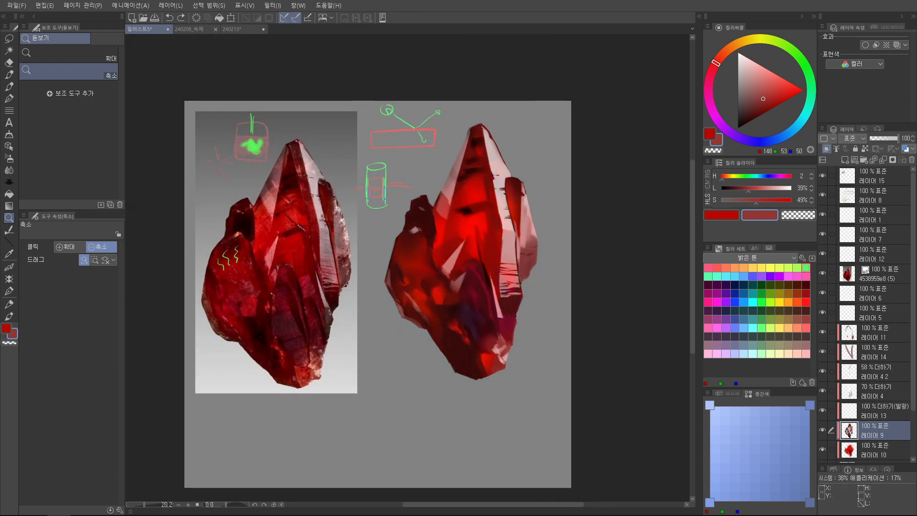
# Step: Add a new layer and scribble blue marks around the cracks in the reference photo's central facet
pyautogui.scroll(1, 380, 211)
pyautogui.press('Tab')
pyautogui.scroll(3, 380, 212)
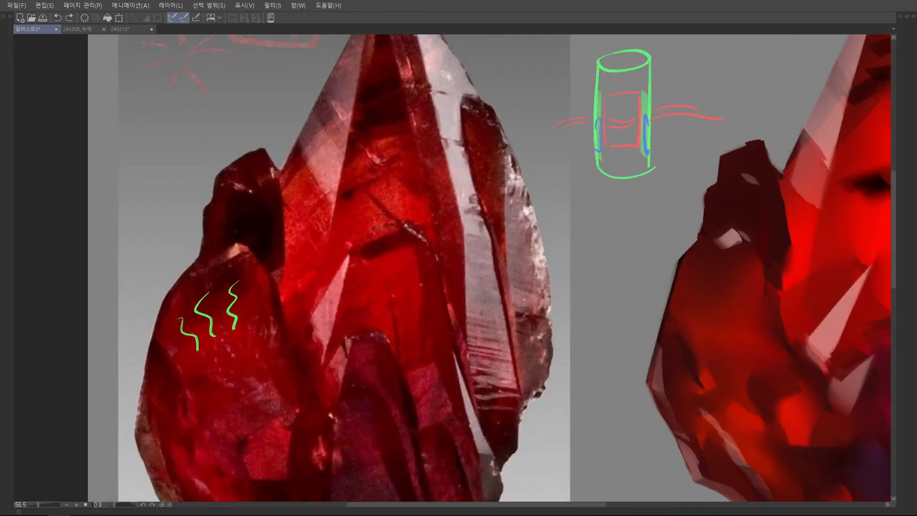
pyautogui.press('Tab')
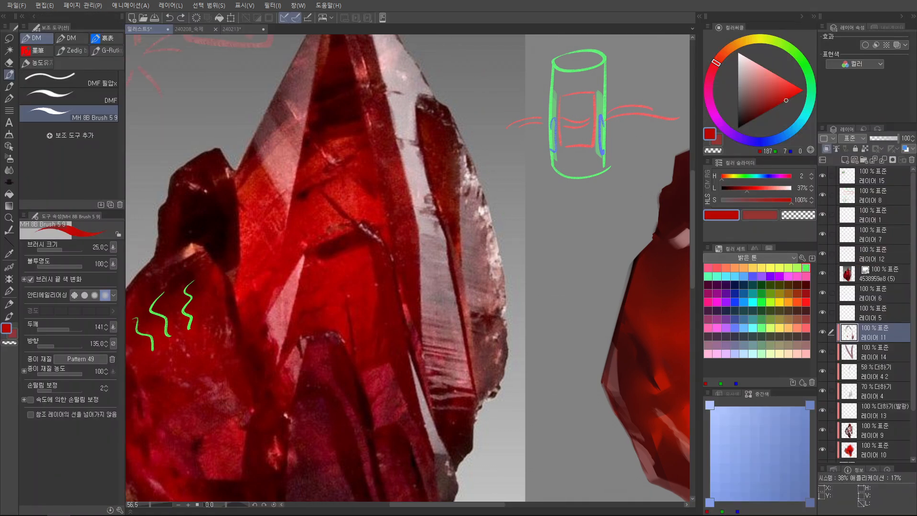
pyautogui.hotkey('ctrl', 'shift', 'n')
pyautogui.press('Tab')
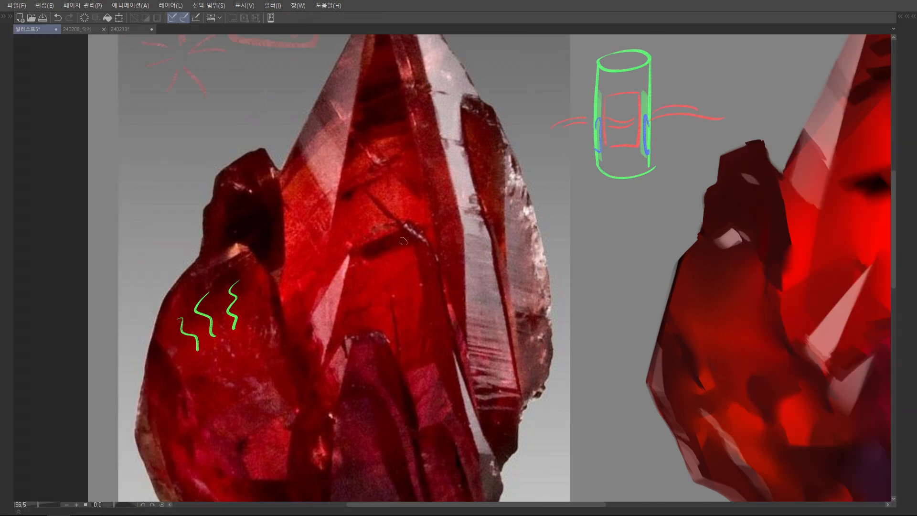
pyautogui.moveTo(361, 271)
pyautogui.mouseDown()
pyautogui.moveTo(380, 253)
pyautogui.moveTo(409, 252)
pyautogui.mouseUp()
pyautogui.moveTo(357, 241)
pyautogui.mouseDown()
pyautogui.moveTo(396, 231)
pyautogui.moveTo(400, 213)
pyautogui.moveTo(416, 222)
pyautogui.mouseUp()
pyautogui.scroll(1, 404, 225)
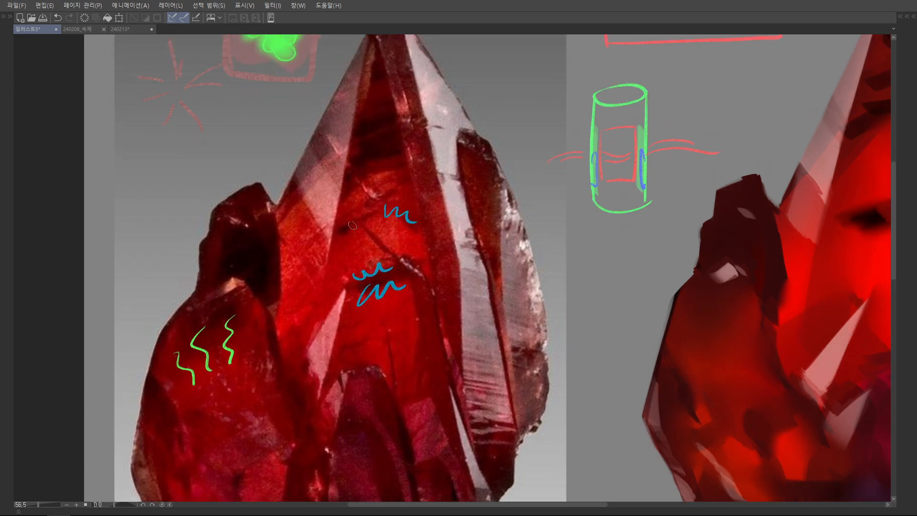
# Step: Draw a blue arrow toward the photo's pale tip facet and trace that facet's upper edges in blue
pyautogui.scroll(-3, 436, 217)
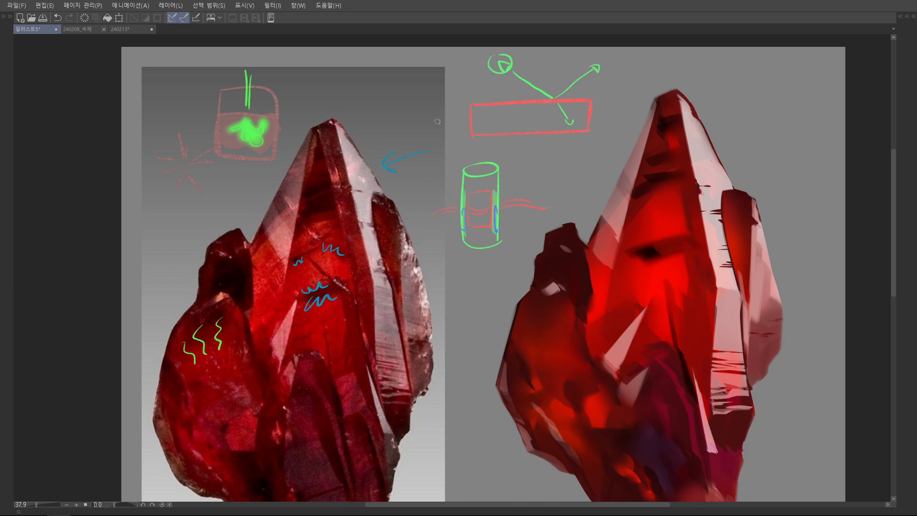
pyautogui.scroll(3, 378, 162)
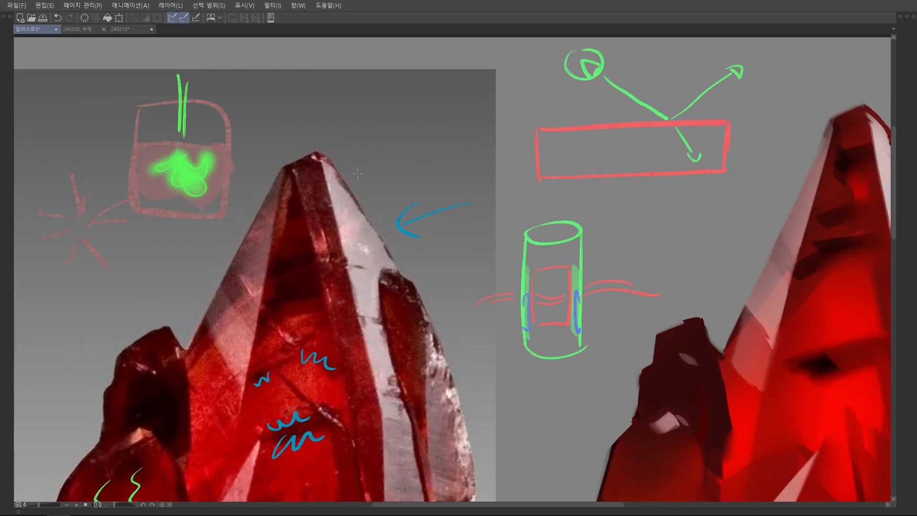
pyautogui.moveTo(322, 168); pyautogui.dragTo(326, 191)
pyautogui.moveTo(329, 170); pyautogui.dragTo(351, 194)
pyautogui.scroll(-3, 338, 225)
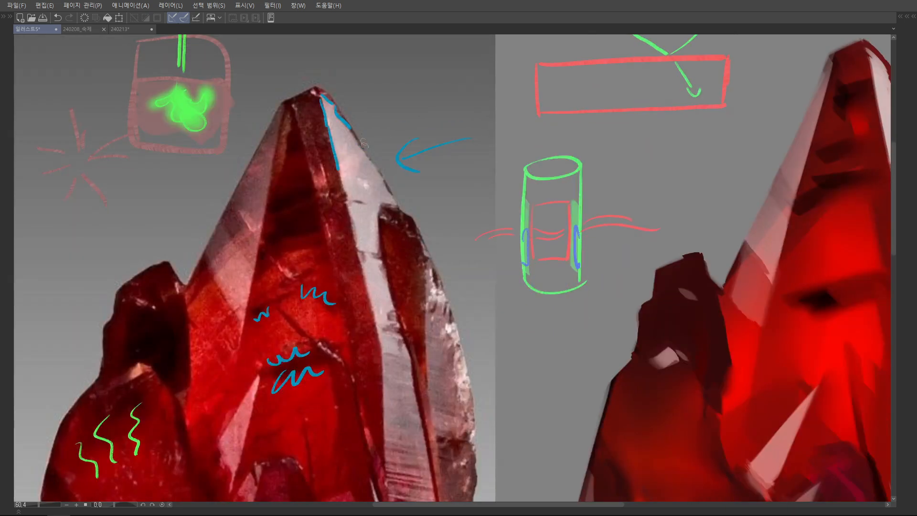
pyautogui.moveTo(315, 103); pyautogui.dragTo(311, 118)
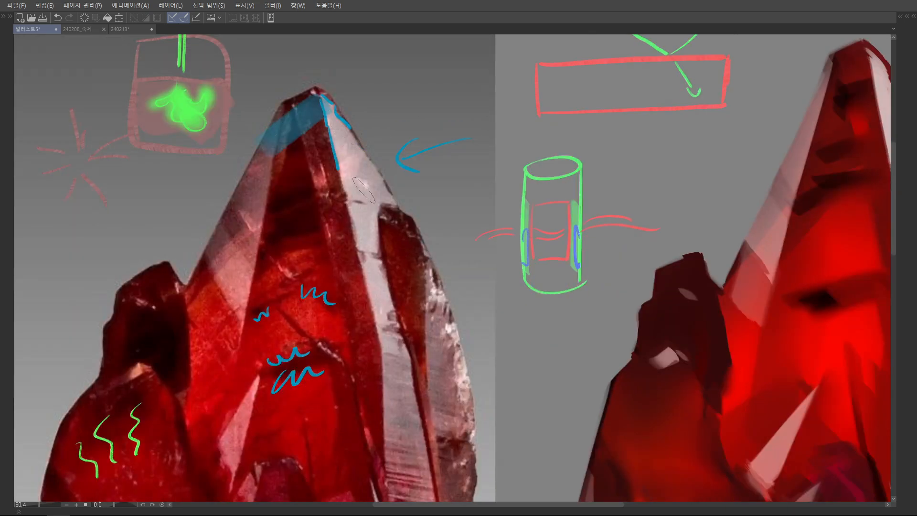
pyautogui.hotkey('ctrl', 'z')
pyautogui.scroll(-3, 318, 125)
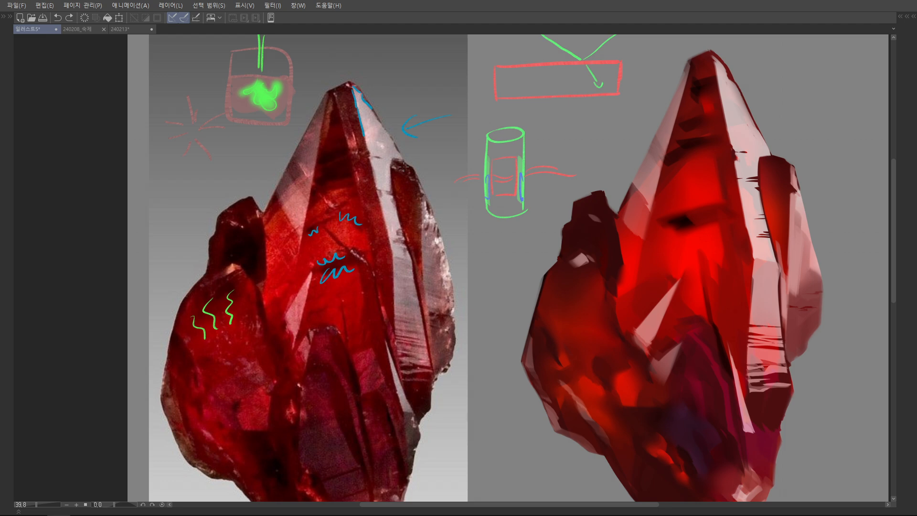
# Step: Choose light blue, add another layer, and outline the pale slender facets in the middle of the reference photo
pyautogui.moveTo(348, 286); pyautogui.dragTo(326, 177)
pyautogui.press('Tab')
pyautogui.click(781, 77)
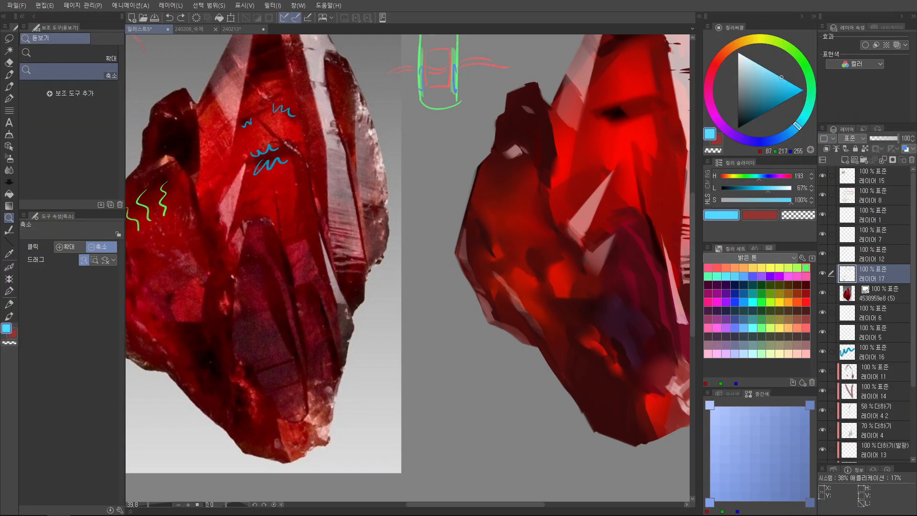
pyautogui.hotkey('ctrl', 'shift', 'n')
pyautogui.press('Tab')
pyautogui.moveTo(256, 132); pyautogui.dragTo(296, 131)
pyautogui.moveTo(267, 241)
pyautogui.mouseDown()
pyautogui.moveTo(304, 177)
pyautogui.moveTo(282, 285)
pyautogui.mouseUp()
pyautogui.moveTo(266, 251)
pyautogui.mouseDown()
pyautogui.moveTo(275, 292)
pyautogui.moveTo(303, 281)
pyautogui.mouseUp()
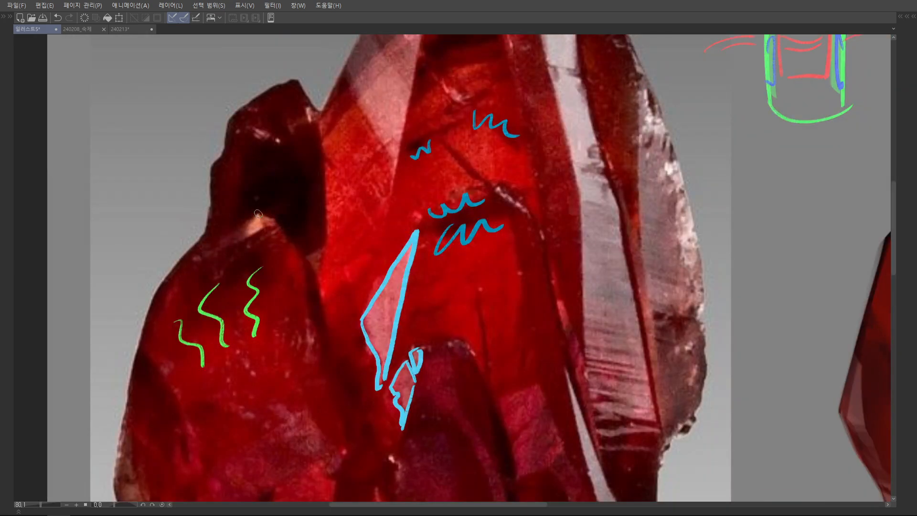
# Step: Trace more pale reflections in light blue on the photo, including the long thin sliver beside the purple facet
pyautogui.moveTo(313, 186); pyautogui.dragTo(231, 330)
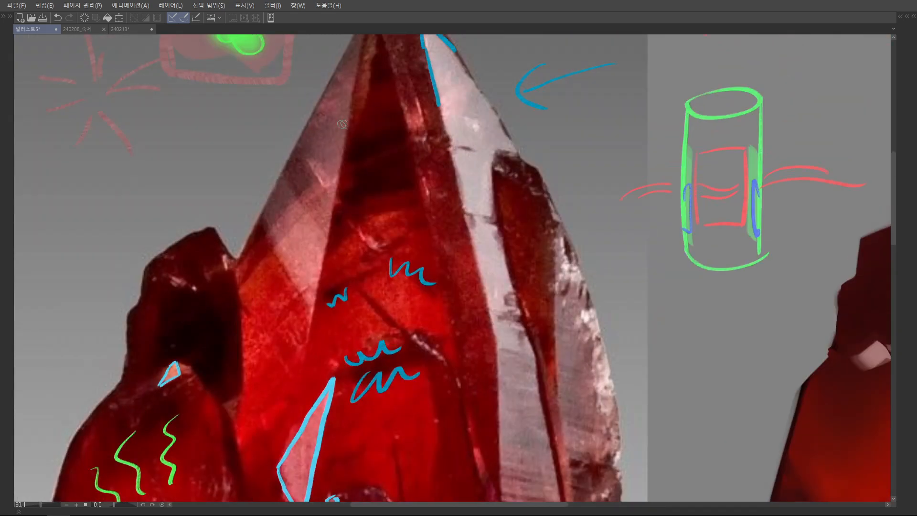
pyautogui.moveTo(369, 143); pyautogui.dragTo(317, 143)
pyautogui.moveTo(369, 76); pyautogui.dragTo(319, 288)
pyautogui.moveTo(353, 118)
pyautogui.mouseDown()
pyautogui.moveTo(297, 225)
pyautogui.moveTo(318, 292)
pyautogui.mouseUp()
pyautogui.moveTo(319, 291); pyautogui.dragTo(300, 226)
pyautogui.moveTo(362, 298); pyautogui.dragTo(330, 203)
pyautogui.moveTo(366, 233)
pyautogui.mouseDown()
pyautogui.moveTo(400, 319)
pyautogui.moveTo(376, 267)
pyautogui.mouseUp()
pyautogui.moveTo(381, 277); pyautogui.dragTo(371, 183)
# Step: Mark the irregular reflections along the left lobe's lower outer side in the photo with light blue outlines
pyautogui.moveTo(176, 234)
pyautogui.mouseDown()
pyautogui.moveTo(207, 297)
pyautogui.moveTo(217, 259)
pyautogui.moveTo(229, 252)
pyautogui.moveTo(209, 252)
pyautogui.moveTo(227, 265)
pyautogui.mouseUp()
pyautogui.moveTo(180, 207)
pyautogui.mouseDown()
pyautogui.moveTo(181, 254)
pyautogui.moveTo(153, 225)
pyautogui.moveTo(172, 203)
pyautogui.mouseUp()
pyautogui.moveTo(170, 192); pyautogui.dragTo(176, 247)
pyautogui.moveTo(136, 208)
pyautogui.mouseDown()
pyautogui.moveTo(160, 249)
pyautogui.moveTo(173, 171)
pyautogui.moveTo(161, 139)
pyautogui.moveTo(136, 116)
pyautogui.mouseUp()
pyautogui.moveTo(136, 207); pyautogui.dragTo(121, 197)
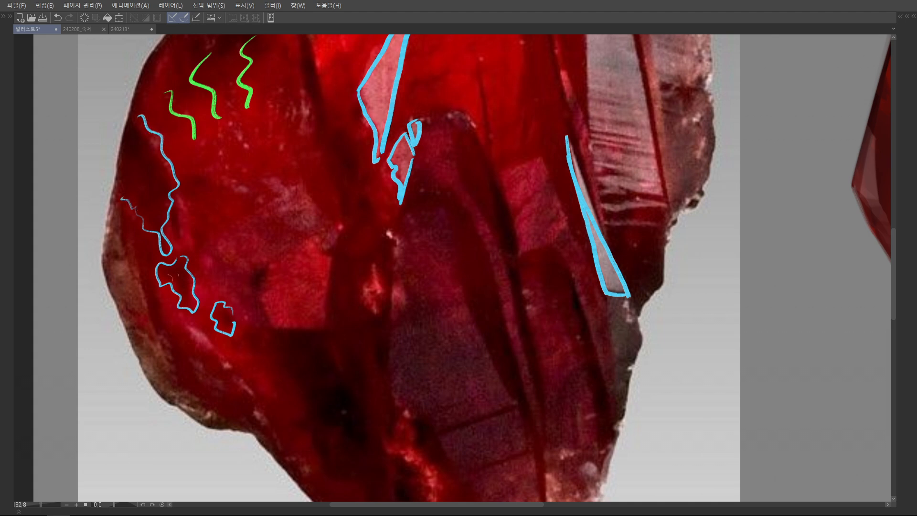
pyautogui.moveTo(151, 280)
pyautogui.mouseDown()
pyautogui.moveTo(172, 329)
pyautogui.moveTo(159, 336)
pyautogui.mouseUp()
pyautogui.scroll(-2, 222, 270)
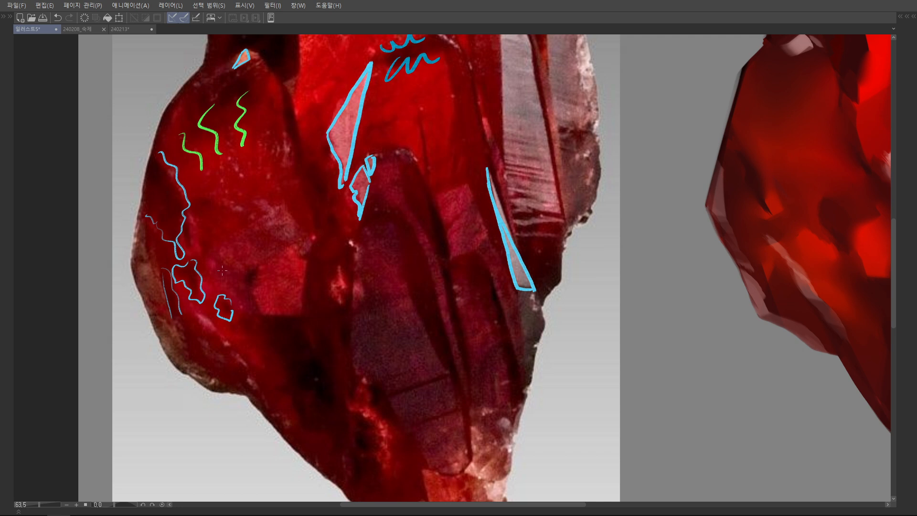
pyautogui.moveTo(257, 265); pyautogui.dragTo(251, 295)
pyautogui.moveTo(208, 203); pyautogui.dragTo(177, 203)
# Step: Airbrush irregular bright red glow spots into the dark facet near the painted crystal's base
pyautogui.moveTo(678, 287); pyautogui.dragTo(515, 248)
pyautogui.scroll(1, 515, 248)
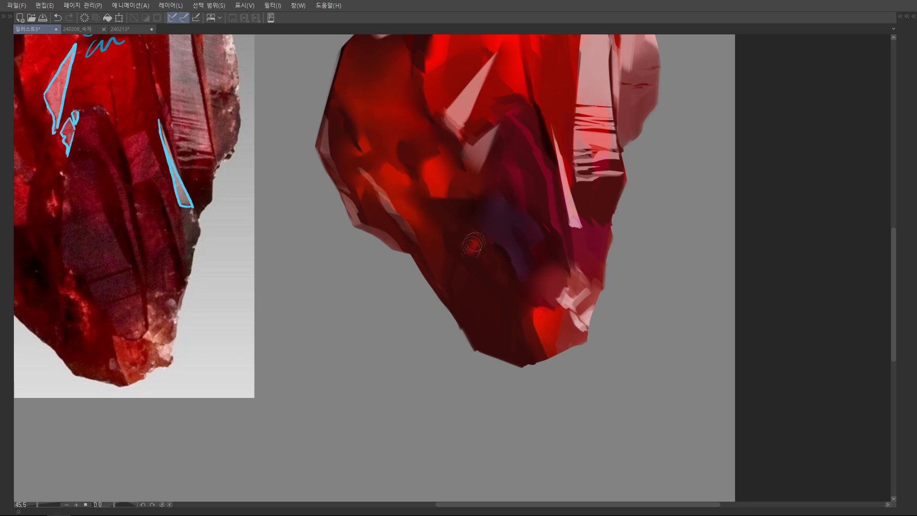
pyautogui.moveTo(496, 278); pyautogui.dragTo(499, 318)
pyautogui.press('Tab')
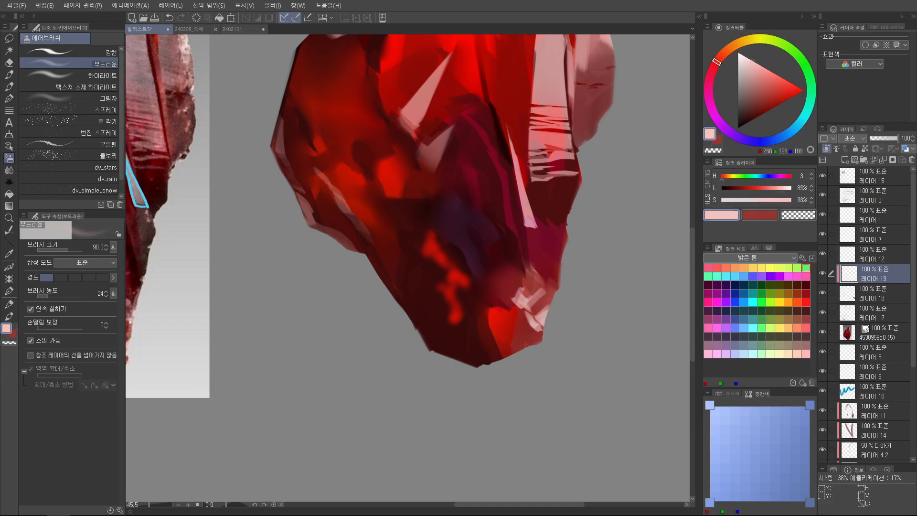
pyautogui.press('Tab')
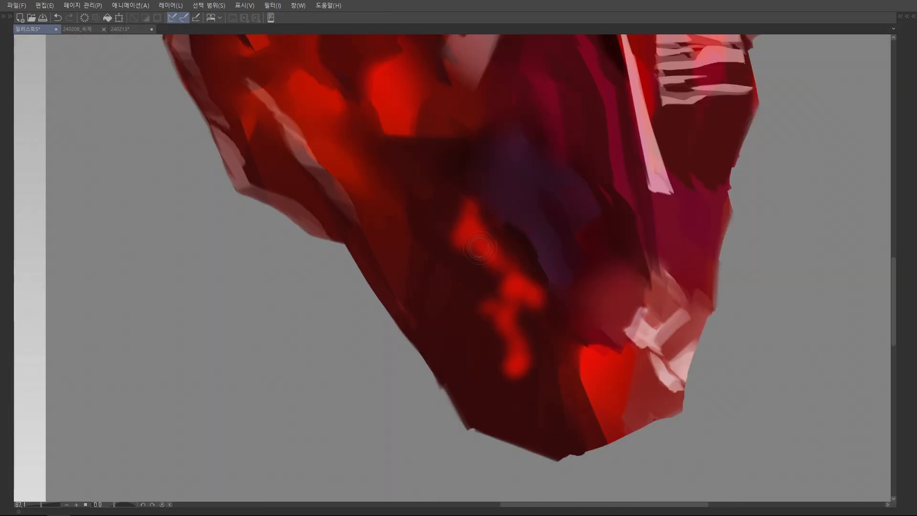
pyautogui.moveTo(478, 251); pyautogui.dragTo(482, 241)
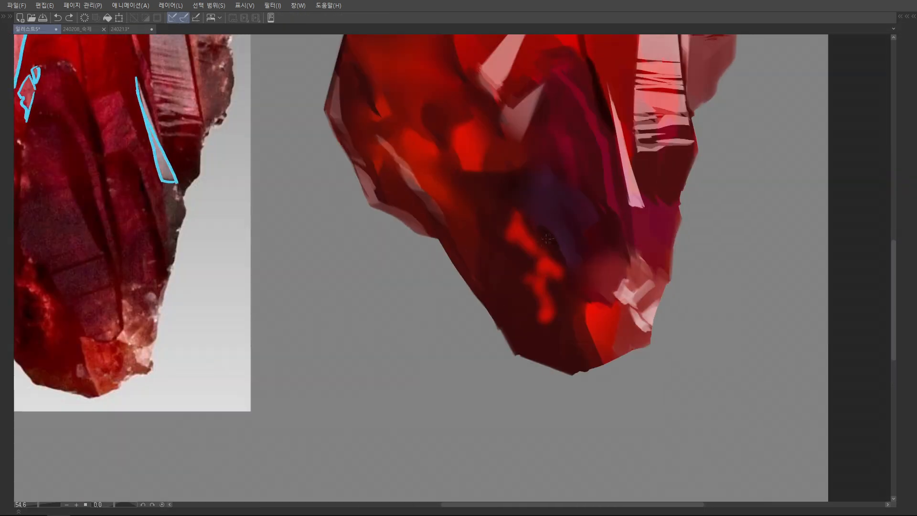
# Step: Dab small pale pink highlights into the bright red glow spots near the painted crystal's base
pyautogui.moveTo(536, 259); pyautogui.dragTo(570, 258)
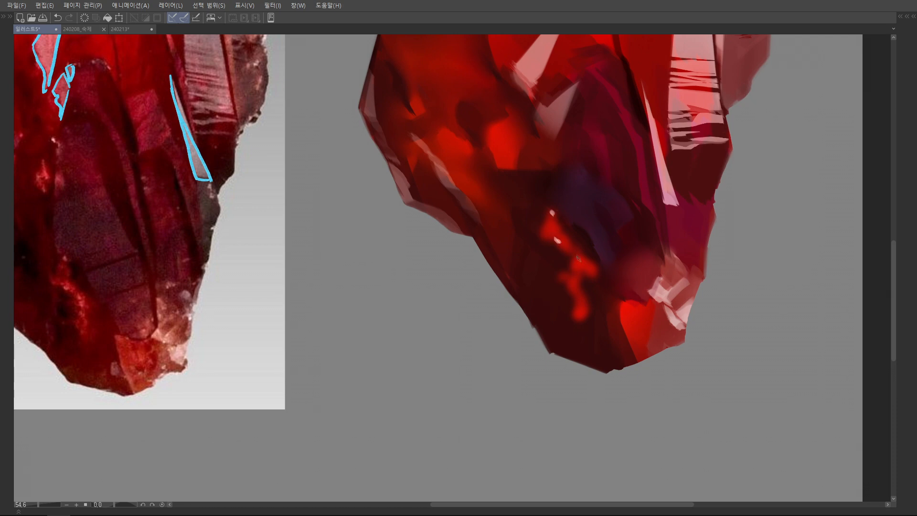
pyautogui.moveTo(578, 301); pyautogui.dragTo(552, 266)
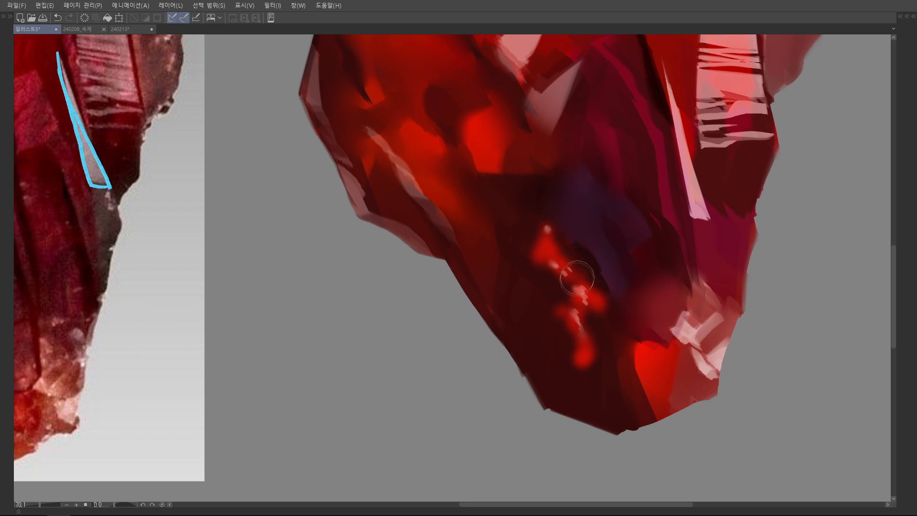
pyautogui.scroll(-4, 580, 313)
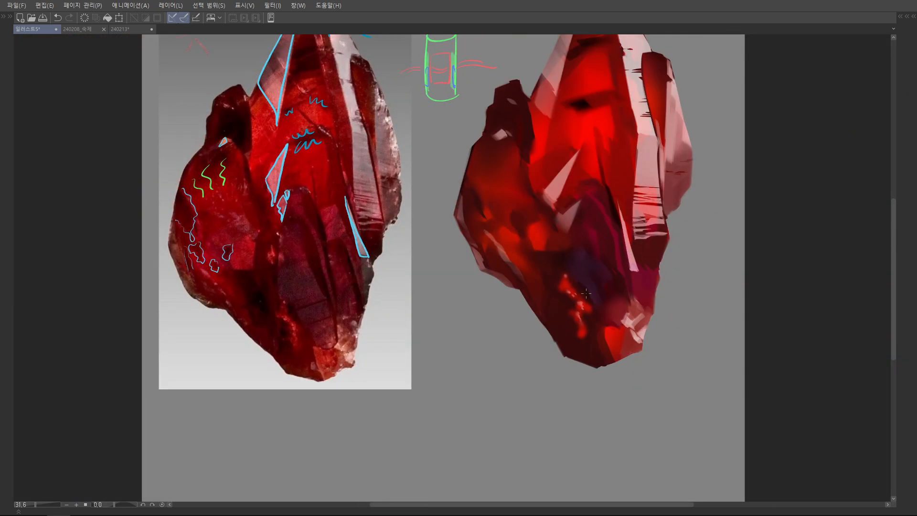
pyautogui.scroll(3, 585, 293)
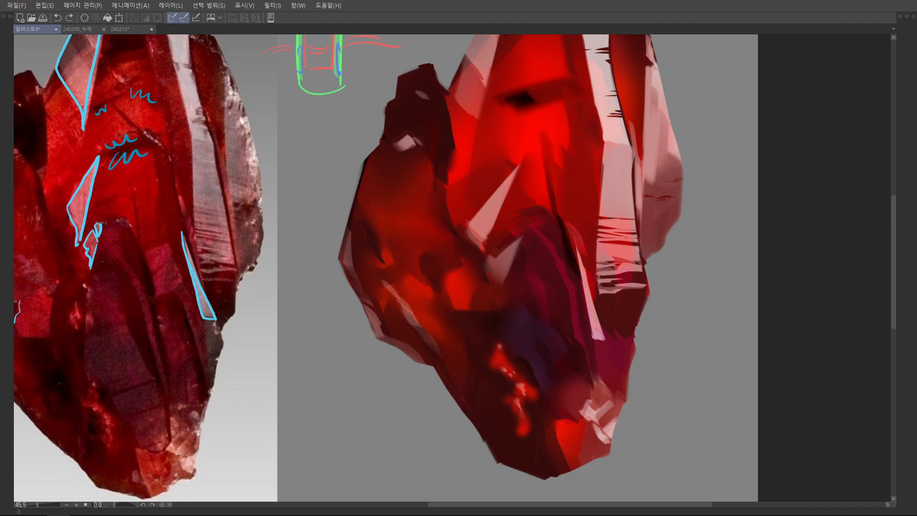
# Step: Soften the black crack in the painted crystal's central red facet and add a small pale reflection beside the dark spur
pyautogui.scroll(-2, 586, 246)
pyautogui.moveTo(577, 227); pyautogui.dragTo(580, 253)
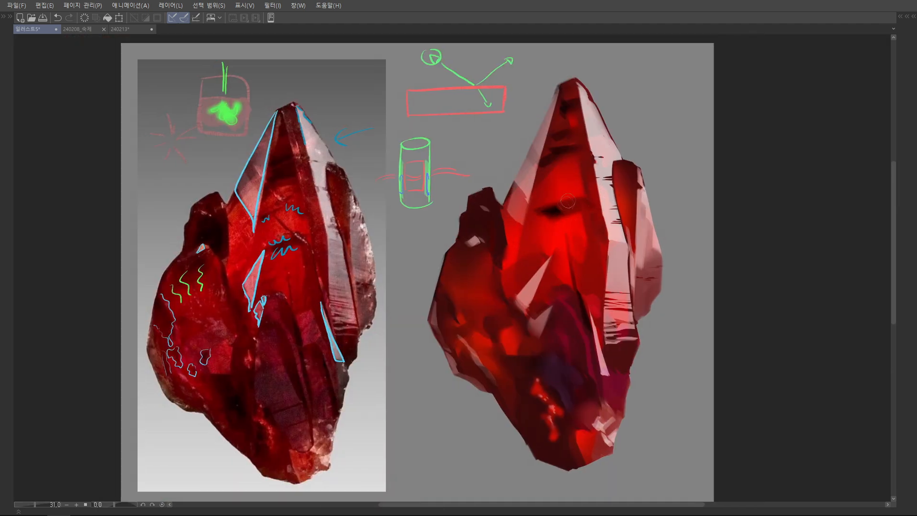
pyautogui.scroll(2, 578, 229)
pyautogui.scroll(-4, 559, 191)
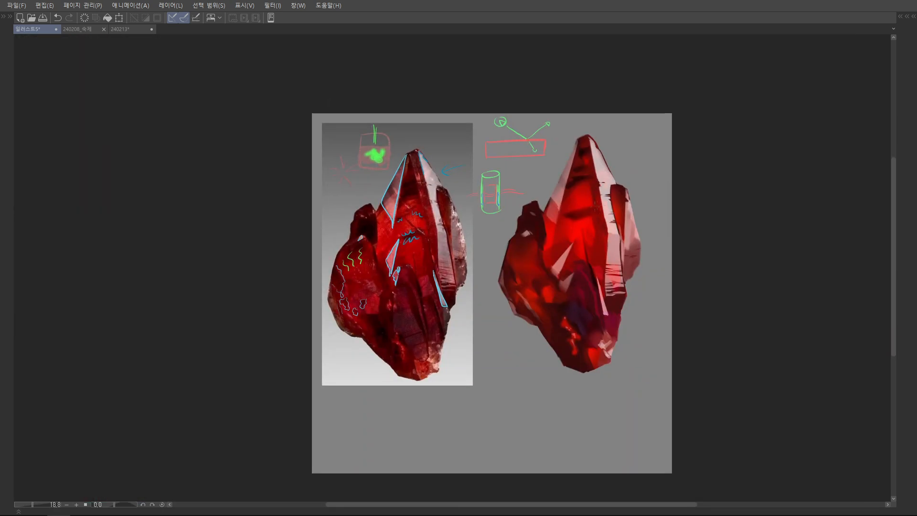
pyautogui.scroll(3, 549, 160)
pyautogui.scroll(-4, 548, 158)
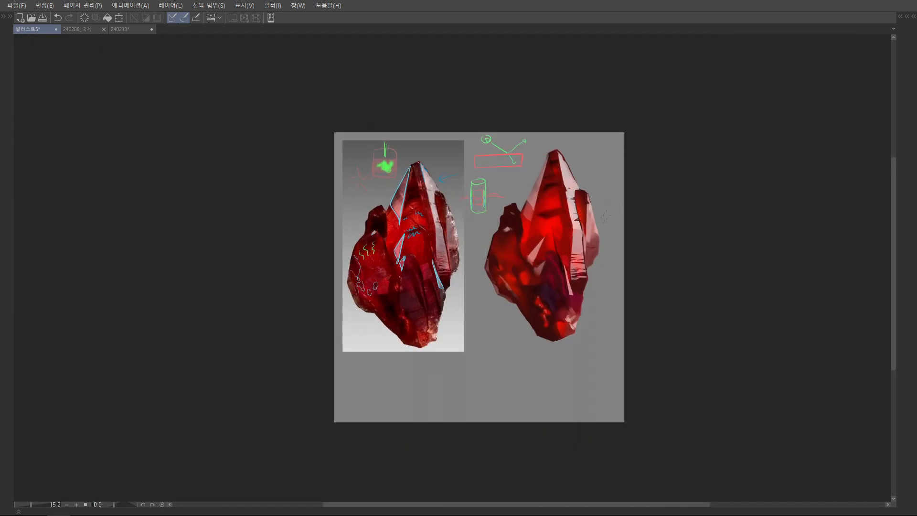
pyautogui.scroll(3, 495, 231)
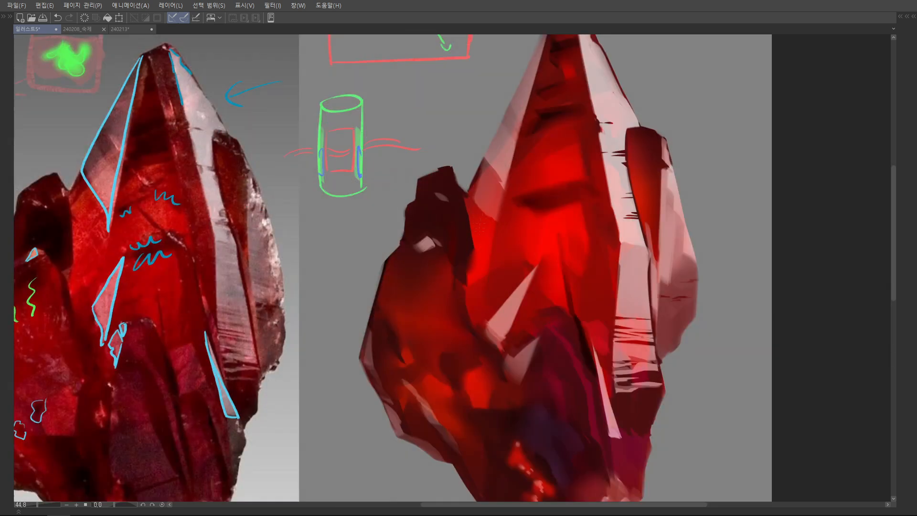
pyautogui.scroll(-3, 492, 261)
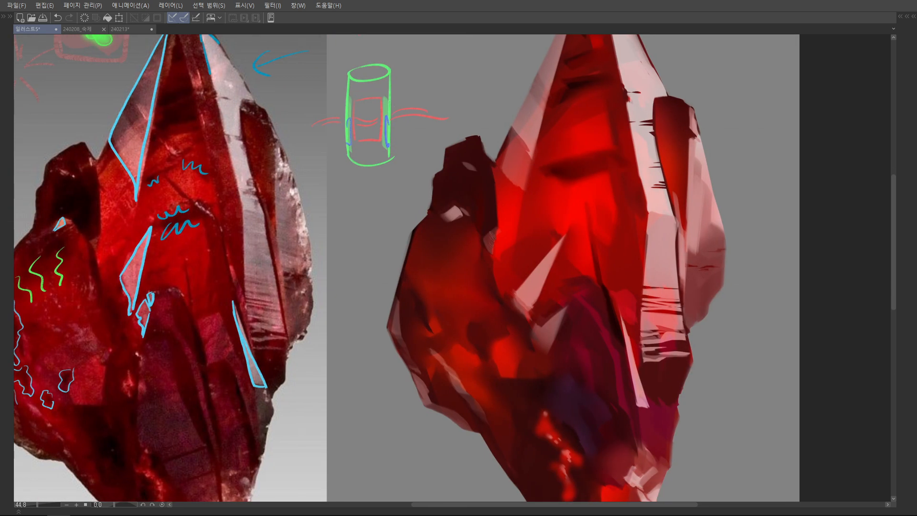
pyautogui.scroll(3, 466, 222)
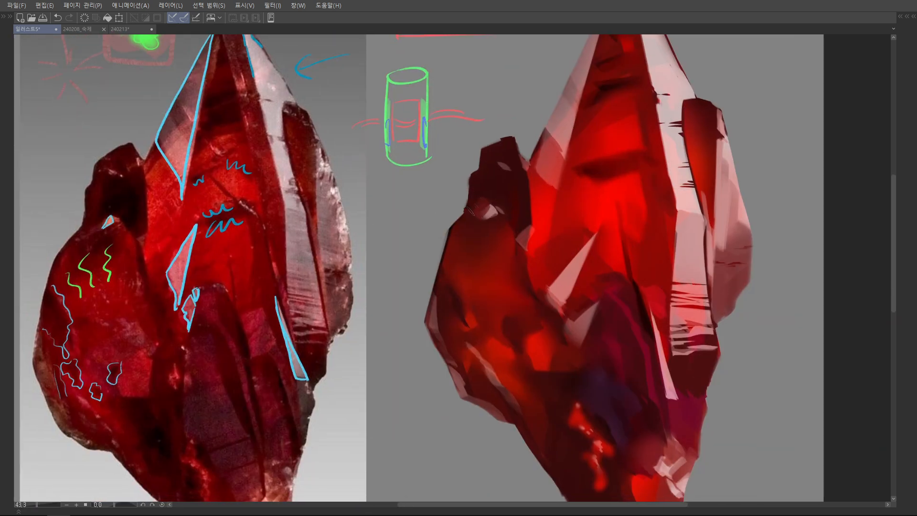
pyautogui.scroll(-3, 467, 222)
# Step: Add a new layer and brush soft shading below the striped reflection and along the painted crystal's outer edges
pyautogui.press('Tab')
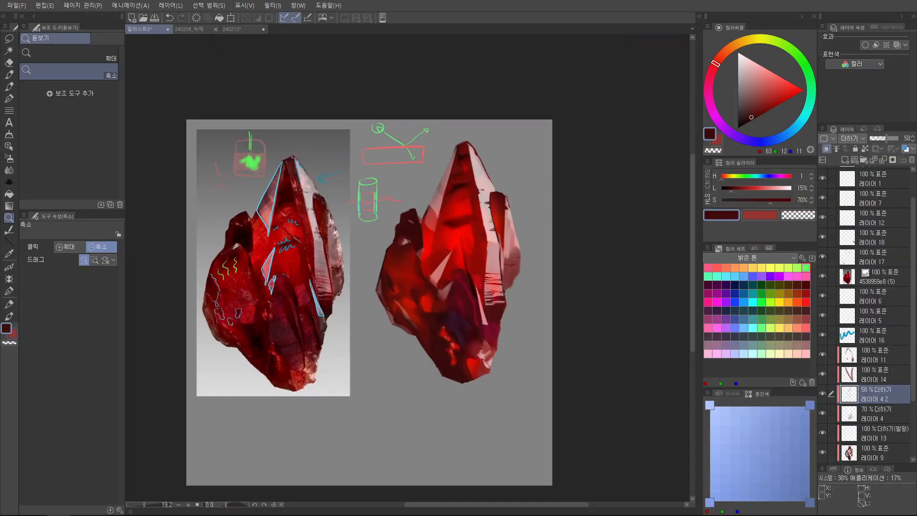
pyautogui.hotkey('ctrl', 'shift', 'n')
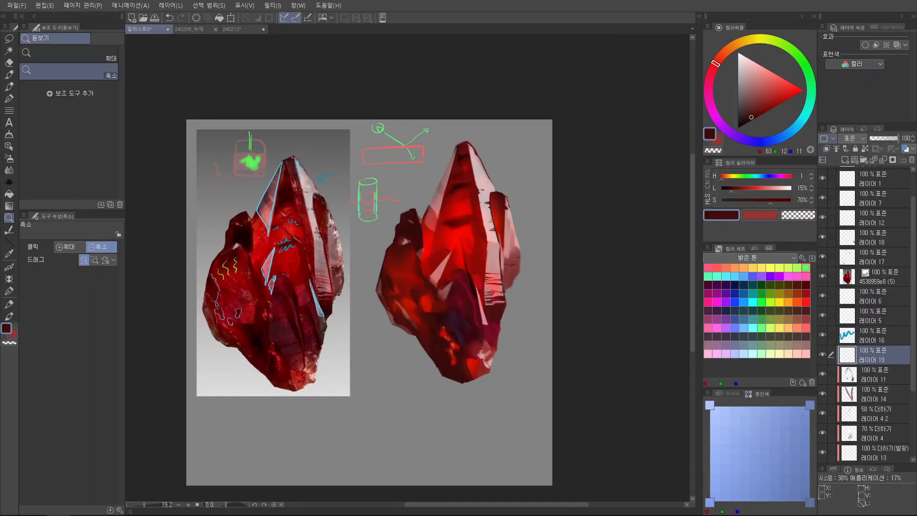
pyautogui.press('b')
pyautogui.press('Tab')
pyautogui.scroll(2, 449, 234)
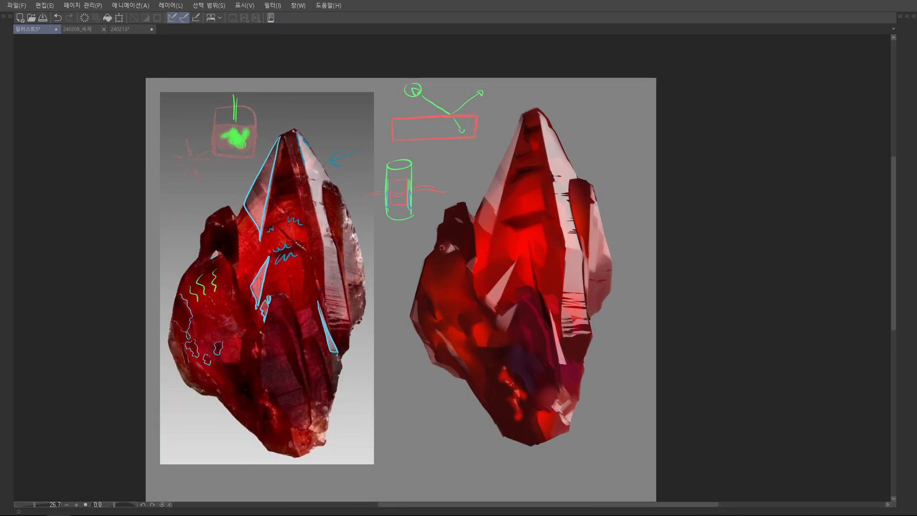
pyautogui.press('b')
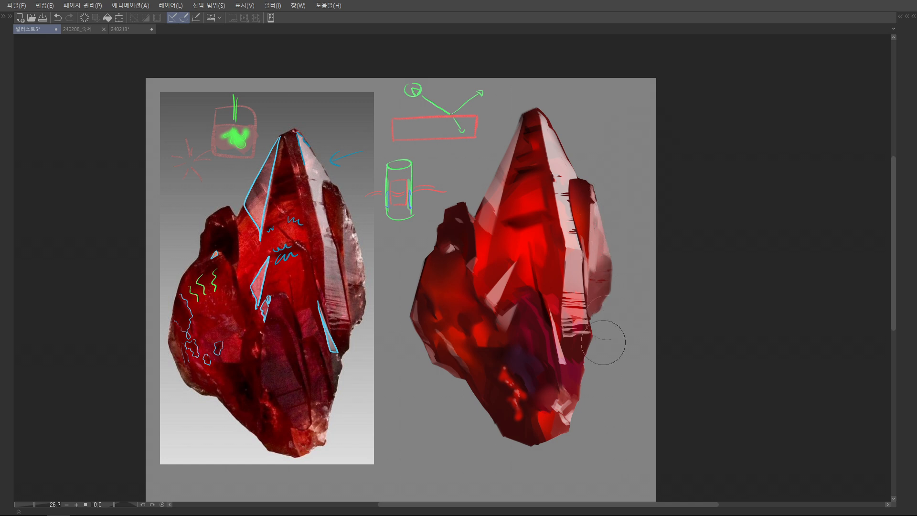
pyautogui.moveTo(604, 334); pyautogui.dragTo(614, 262)
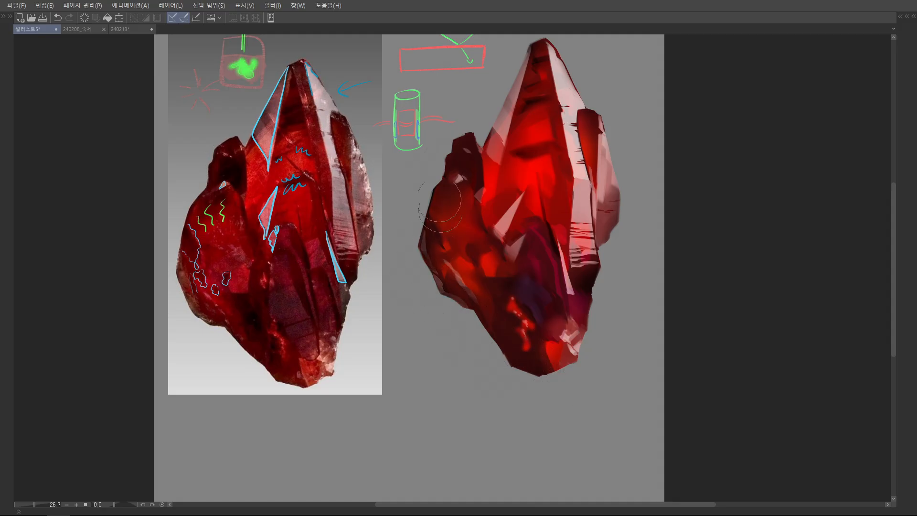
pyautogui.moveTo(551, 57); pyautogui.dragTo(500, 183)
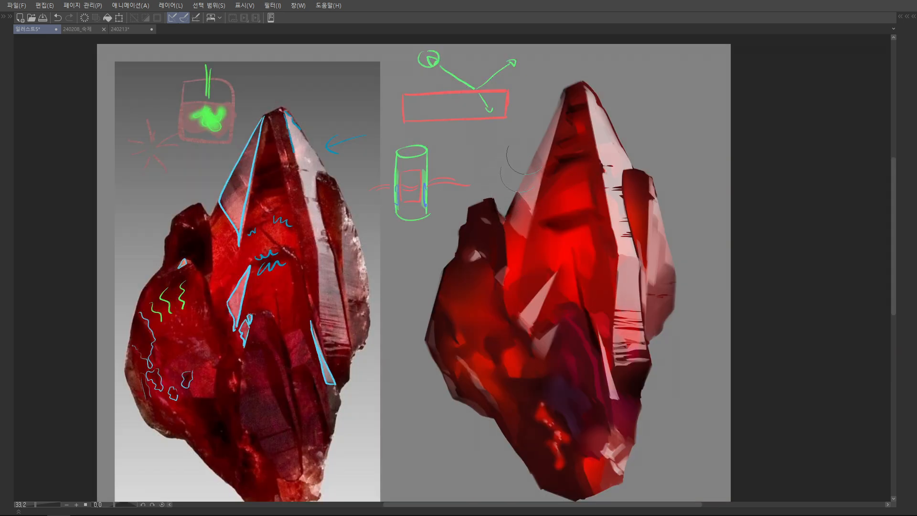
pyautogui.moveTo(577, 72); pyautogui.dragTo(549, 122)
pyautogui.moveTo(482, 258); pyautogui.dragTo(426, 290)
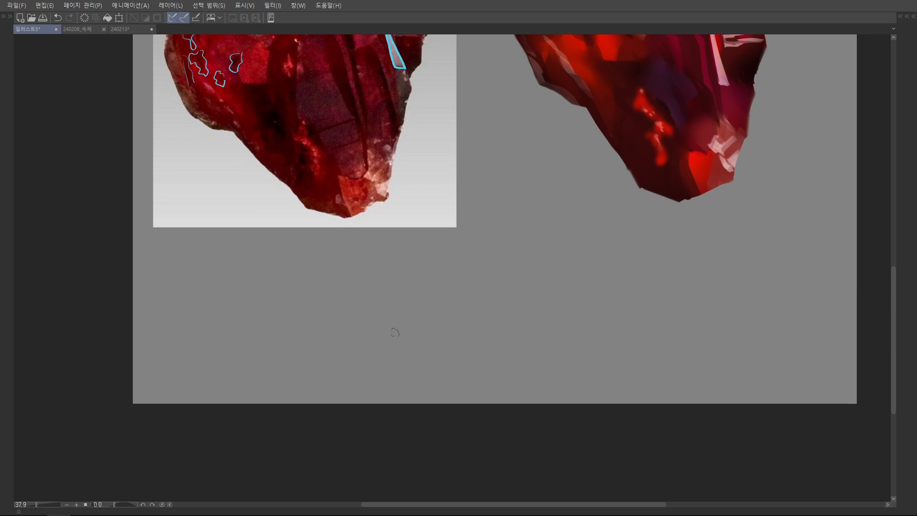
# Step: Sketch a black cylinder below the crystals and, beside it, two concentric circles as its thick-walled cross-section
pyautogui.moveTo(406, 255); pyautogui.dragTo(411, 250)
pyautogui.moveTo(372, 277)
pyautogui.mouseDown()
pyautogui.moveTo(384, 375)
pyautogui.moveTo(470, 353)
pyautogui.mouseUp()
pyautogui.moveTo(467, 261); pyautogui.dragTo(475, 359)
pyautogui.moveTo(373, 326); pyautogui.dragTo(509, 304)
pyautogui.moveTo(535, 299); pyautogui.dragTo(489, 293)
pyautogui.hotkey('ctrl', 'z')
pyautogui.moveTo(543, 260)
pyautogui.mouseDown()
pyautogui.moveTo(544, 359)
pyautogui.moveTo(537, 263)
pyautogui.moveTo(549, 346)
pyautogui.moveTo(547, 277)
pyautogui.mouseUp()
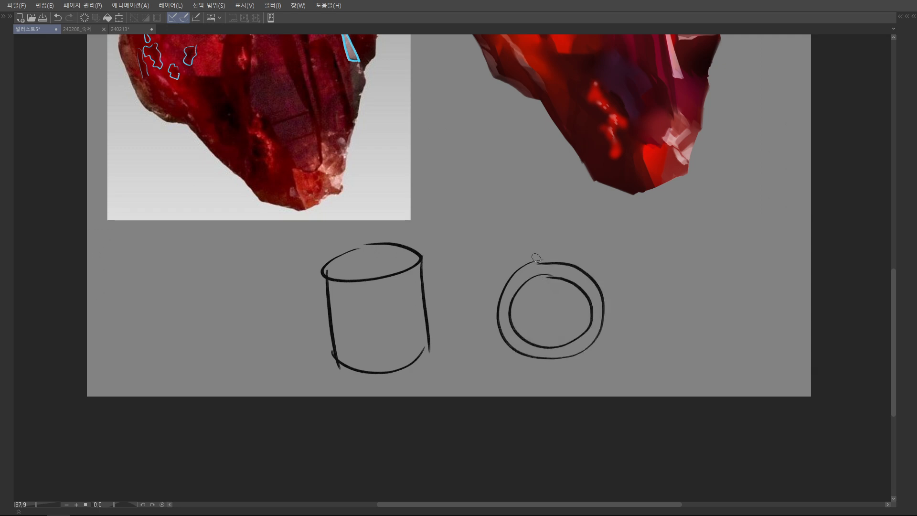
# Step: Draw a coral red light ray with arrowheads down through the ring's middle, marking where it crosses the walls
pyautogui.press('Tab')
pyautogui.hotkey('ctrl', '+')
pyautogui.press('Tab')
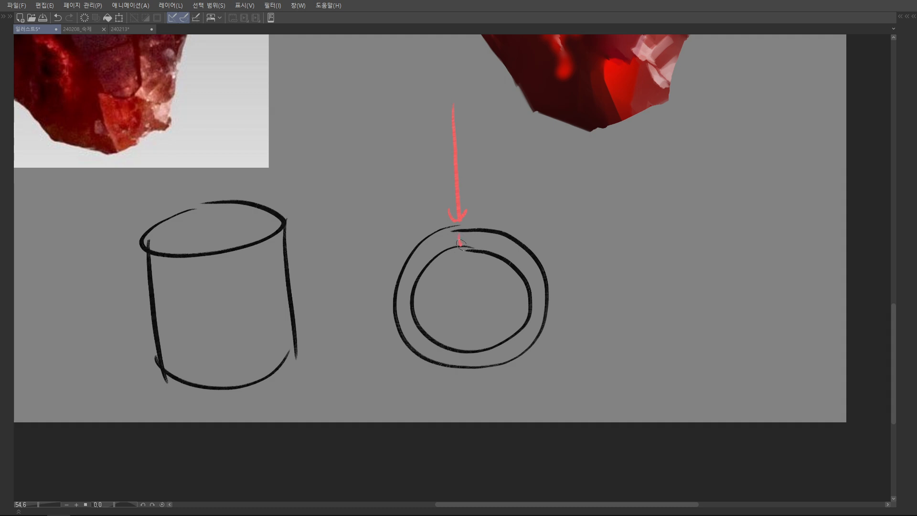
pyautogui.moveTo(461, 332); pyautogui.dragTo(473, 337)
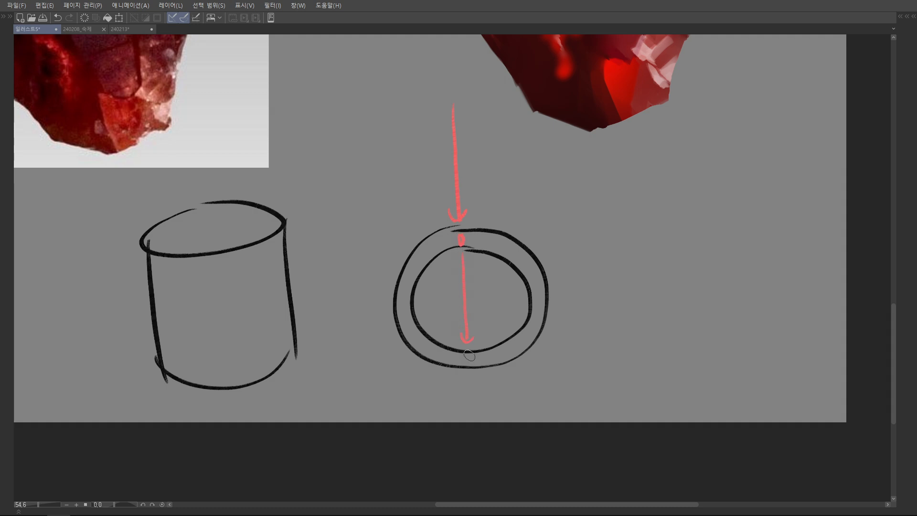
pyautogui.moveTo(474, 408); pyautogui.dragTo(478, 405)
# Step: Add two more parallel coral red rays through the ring's left part, the outermost one running inside its wall
pyautogui.moveTo(453, 238); pyautogui.dragTo(455, 269)
pyautogui.moveTo(424, 180); pyautogui.dragTo(429, 276)
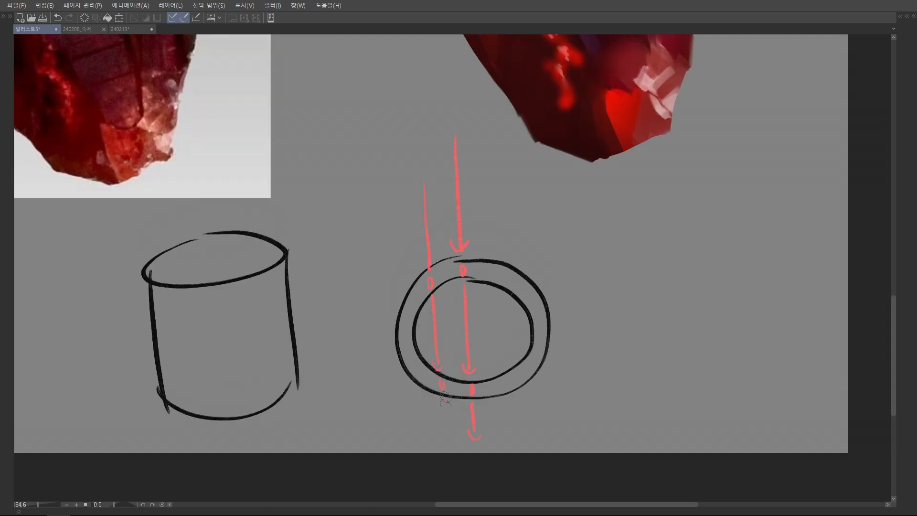
pyautogui.moveTo(398, 181); pyautogui.dragTo(407, 297)
pyautogui.moveTo(411, 356)
pyautogui.mouseDown()
pyautogui.moveTo(420, 422)
pyautogui.moveTo(431, 420)
pyautogui.mouseUp()
# Step: Fill in coral red the stretches where the three rays pass through the ring's wall
pyautogui.press('Tab')
pyautogui.press('Tab')
pyautogui.scroll(3, 434, 251)
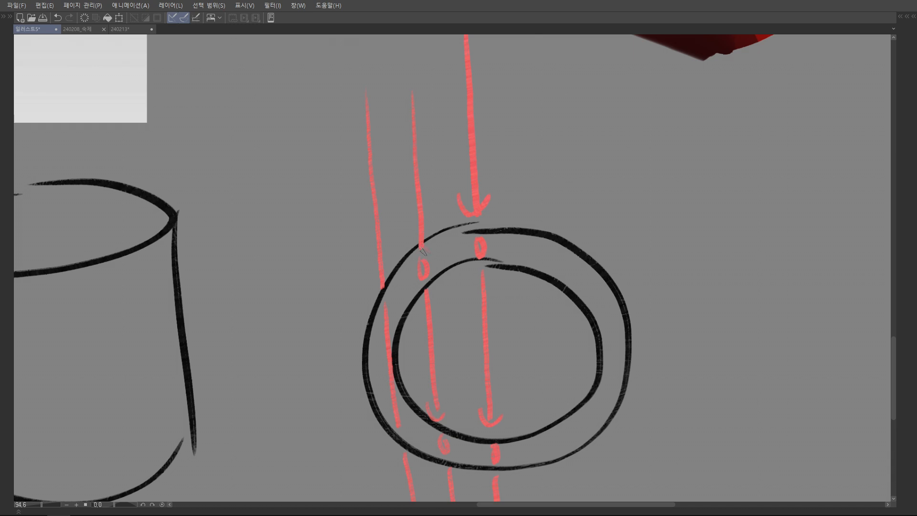
pyautogui.moveTo(423, 264); pyautogui.dragTo(421, 272)
pyautogui.moveTo(429, 427); pyautogui.dragTo(443, 357)
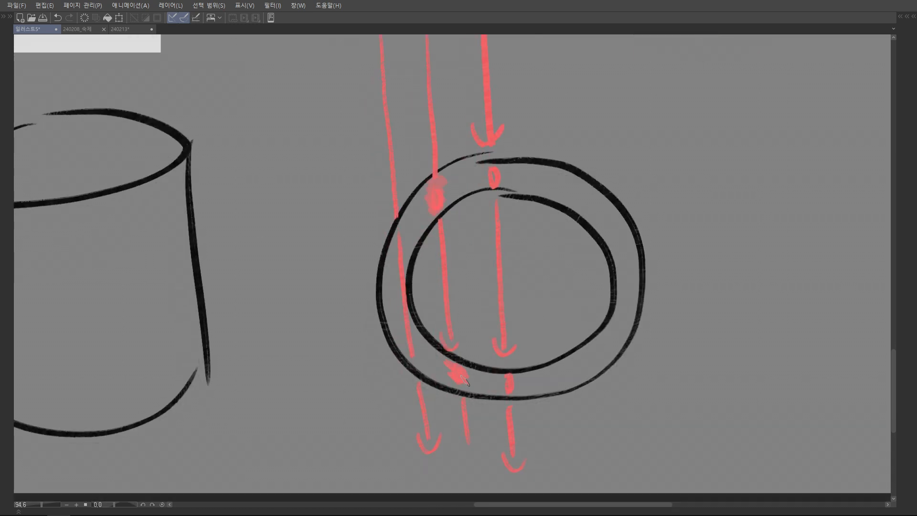
pyautogui.moveTo(497, 165); pyautogui.dragTo(479, 176)
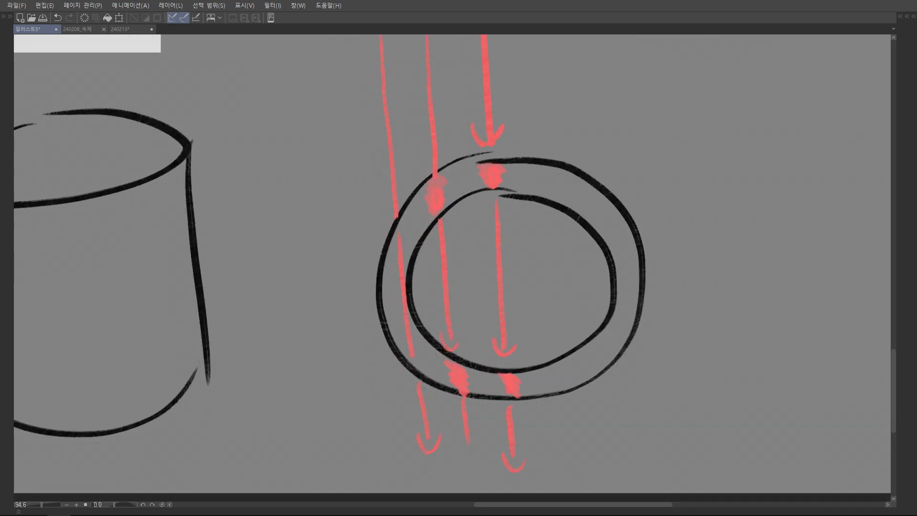
pyautogui.moveTo(398, 225); pyautogui.dragTo(405, 233)
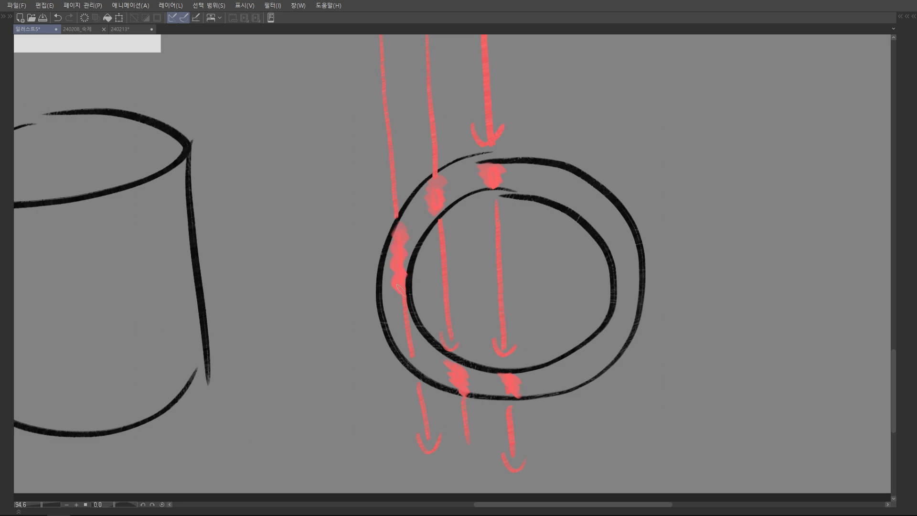
pyautogui.moveTo(440, 304); pyautogui.dragTo(408, 246)
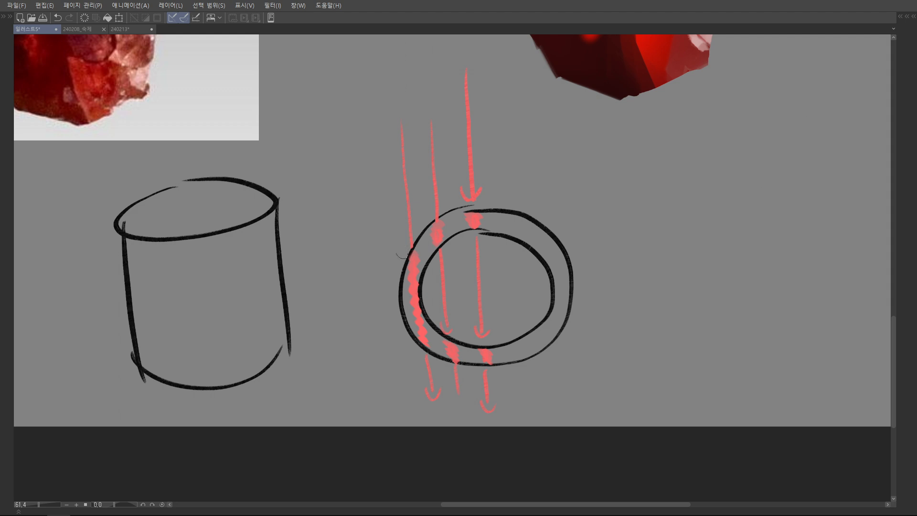
# Step: Trace a dark wavy line along the outermost ray's long stretch inside the ring's wall, undoing the stray strokes
pyautogui.moveTo(413, 253); pyautogui.dragTo(425, 341)
pyautogui.moveTo(441, 286)
pyautogui.mouseDown()
pyautogui.moveTo(415, 297)
pyautogui.moveTo(427, 310)
pyautogui.mouseUp()
pyautogui.hotkey('ctrl', 'z')
pyautogui.press('Tab')
pyautogui.hotkey('ctrl', 'z')
# Step: Pick black and shade the ring's left wall with the DMN 2 brush at size 45, fading toward both ends
pyautogui.keyDown('alt'); pyautogui.click(432, 235); pyautogui.keyUp('alt')
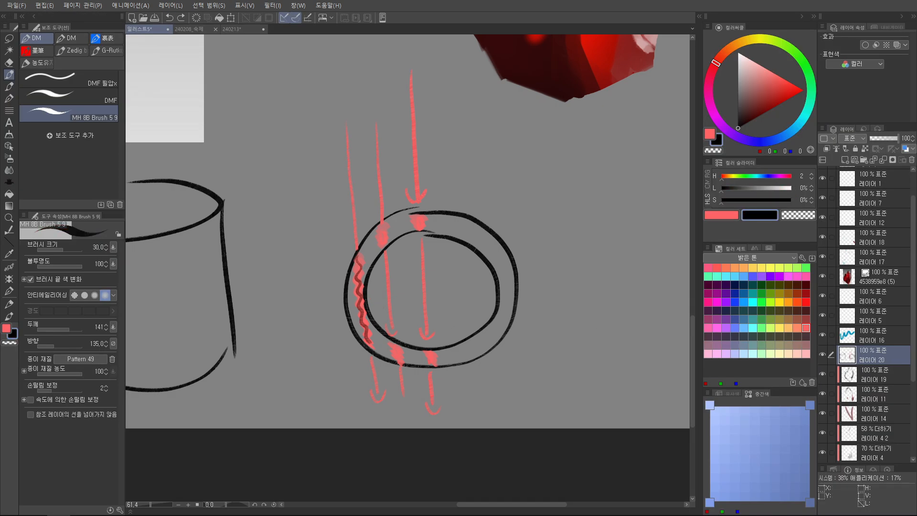
pyautogui.press('b')
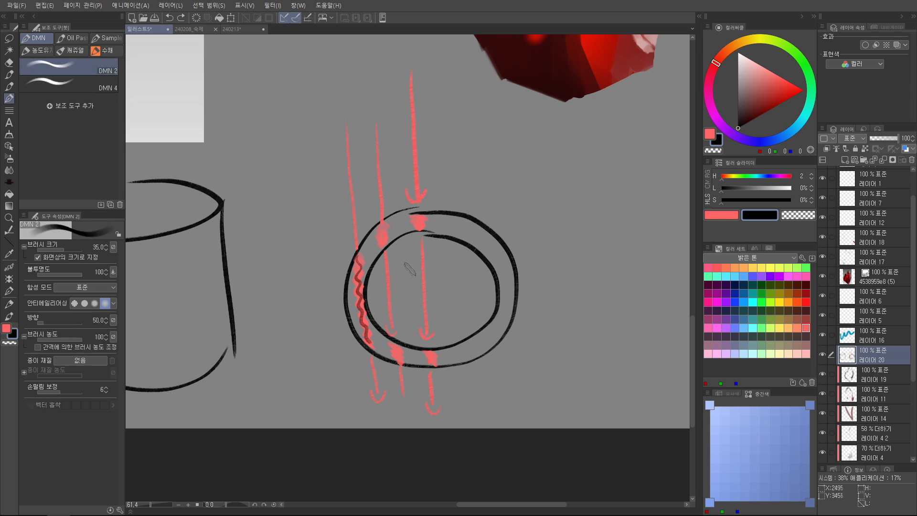
pyautogui.press(']')
pyautogui.press(']')
pyautogui.press(']')
pyautogui.moveTo(356, 265)
pyautogui.mouseDown()
pyautogui.moveTo(371, 293)
pyautogui.moveTo(367, 262)
pyautogui.moveTo(372, 282)
pyautogui.moveTo(355, 324)
pyautogui.mouseUp()
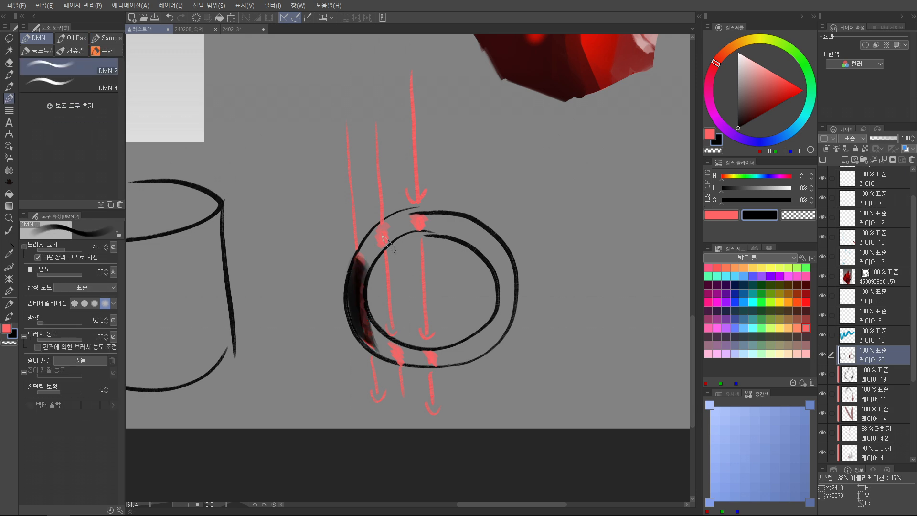
pyautogui.moveTo(358, 243)
pyautogui.mouseDown()
pyautogui.moveTo(365, 361)
pyautogui.moveTo(367, 241)
pyautogui.mouseUp()
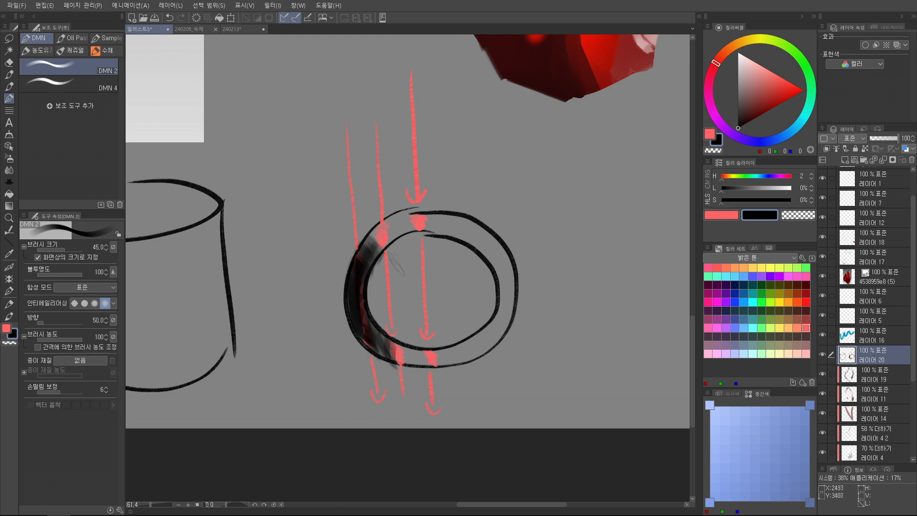
# Step: Choose a near-white colour and paint a broad bright band down the cylinder's right side
pyautogui.scroll(1, 392, 251)
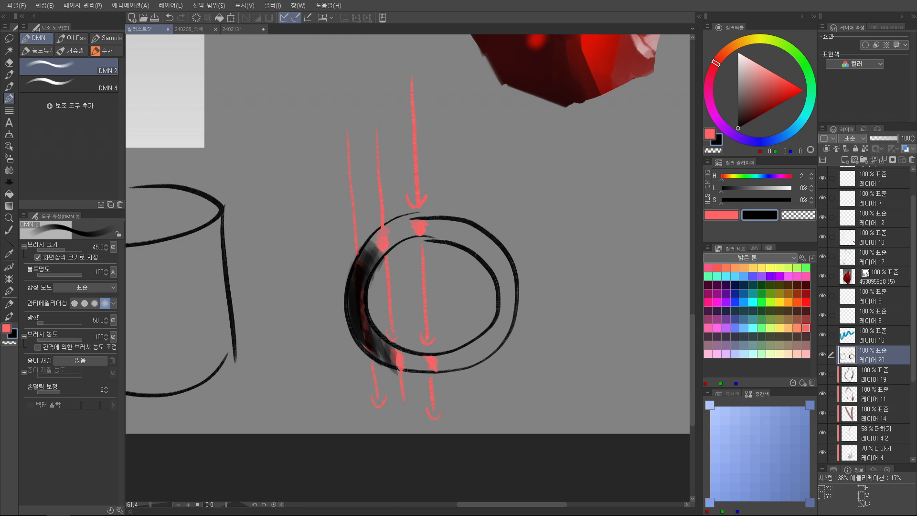
pyautogui.moveTo(745, 72); pyautogui.dragTo(739, 53)
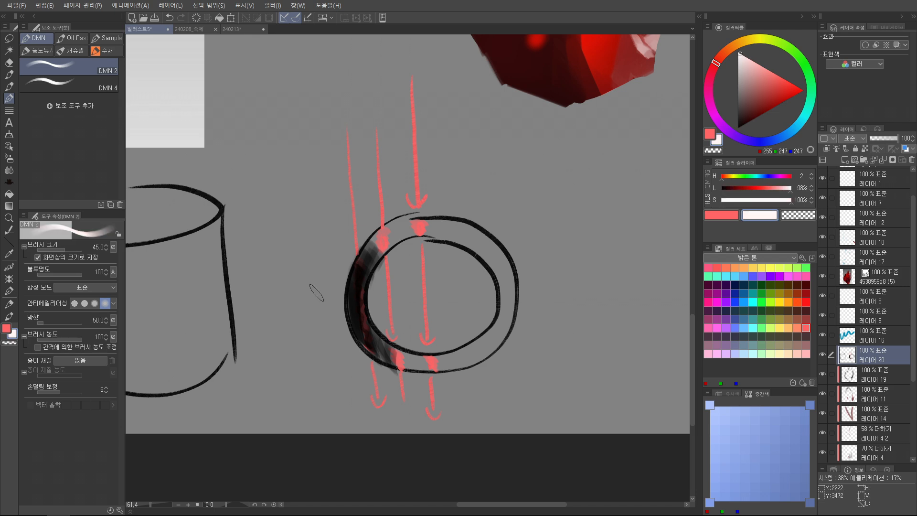
pyautogui.press('p')
pyautogui.moveTo(205, 271)
pyautogui.mouseDown()
pyautogui.moveTo(215, 324)
pyautogui.moveTo(213, 267)
pyautogui.mouseUp()
pyautogui.hotkey('ctrl', 'z')
pyautogui.press('b')
pyautogui.moveTo(216, 224)
pyautogui.mouseDown()
pyautogui.moveTo(227, 354)
pyautogui.moveTo(219, 354)
pyautogui.mouseUp()
# Step: Reduce the brush size and paint a white reflection along the outer edge of the ring's shaded left wall
pyautogui.press('[')
pyautogui.press('[')
pyautogui.press('[')
pyautogui.press('[')
pyautogui.moveTo(356, 272); pyautogui.dragTo(359, 343)
pyautogui.moveTo(355, 275); pyautogui.dragTo(366, 350)
# Step: Examine the lower facets and outer right edge of the crystal in the reference photo against the painted version
pyautogui.hotkey('alt', 'space')
pyautogui.moveTo(476, 333); pyautogui.dragTo(421, 262)
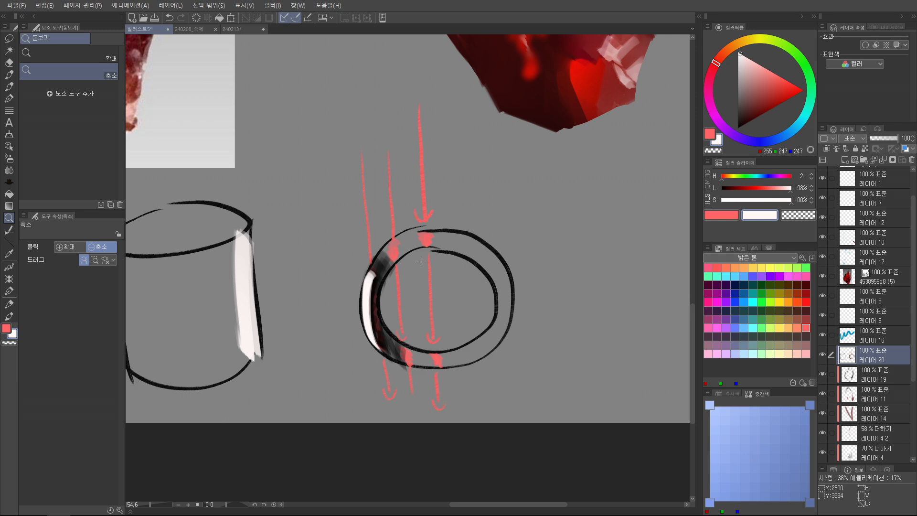
pyautogui.moveTo(420, 261); pyautogui.dragTo(391, 262)
pyautogui.moveTo(391, 191); pyautogui.dragTo(357, 410)
pyautogui.moveTo(319, 204); pyautogui.dragTo(327, 207)
pyautogui.hotkey('ctrl', 'z')
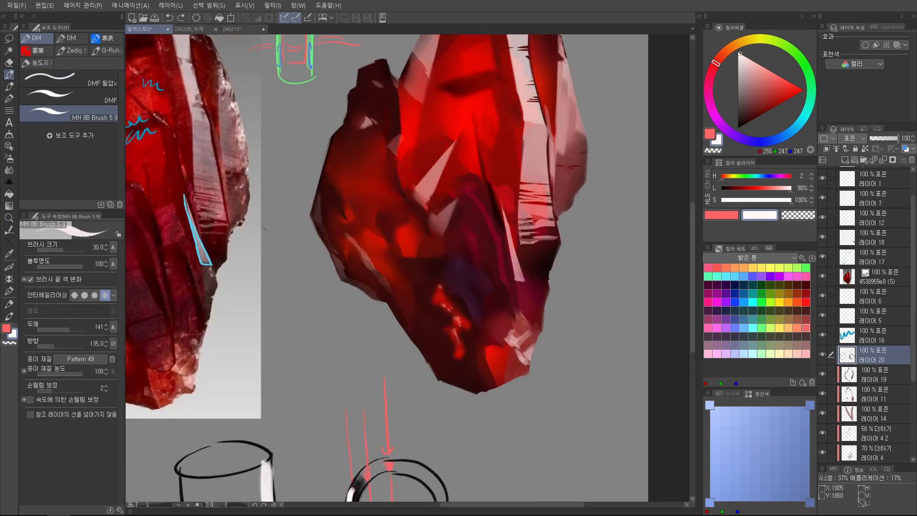
pyautogui.moveTo(255, 245); pyautogui.dragTo(421, 208)
pyautogui.press('Tab')
pyautogui.scroll(2, 428, 216)
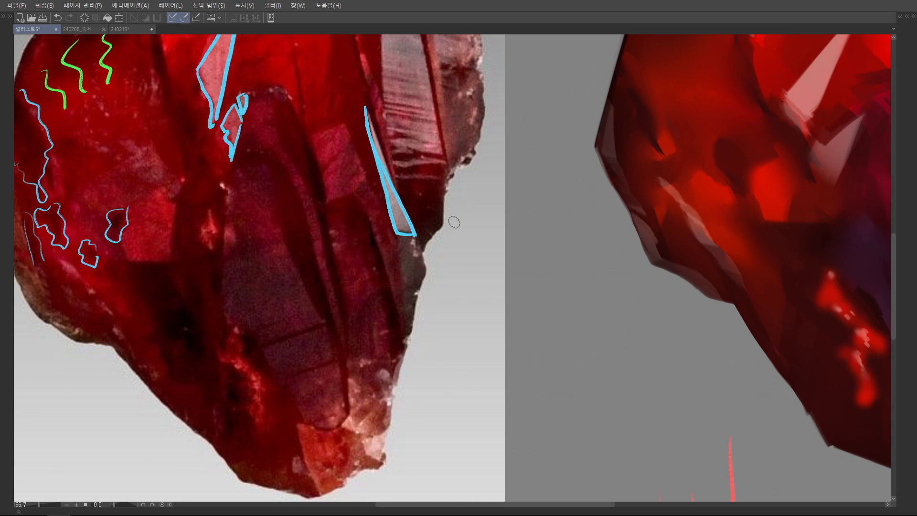
# Step: Outline the reference crystal's dark edge zones in white: the upper-left knob, the left and lower-left rim, and the lower-right edge
pyautogui.moveTo(453, 247)
pyautogui.mouseDown()
pyautogui.moveTo(420, 191)
pyautogui.moveTo(434, 325)
pyautogui.moveTo(453, 247)
pyautogui.mouseUp()
pyautogui.scroll(-2, 453, 248)
pyautogui.scroll(1, 452, 248)
pyautogui.moveTo(300, 306)
pyautogui.mouseDown()
pyautogui.moveTo(239, 268)
pyautogui.moveTo(177, 270)
pyautogui.moveTo(299, 298)
pyautogui.mouseUp()
pyautogui.moveTo(298, 200)
pyautogui.mouseDown()
pyautogui.moveTo(324, 329)
pyautogui.moveTo(306, 408)
pyautogui.mouseUp()
pyautogui.moveTo(256, 239); pyautogui.dragTo(241, 255)
pyautogui.scroll(-3, 257, 239)
pyautogui.moveTo(429, 248); pyautogui.dragTo(258, 217)
pyautogui.scroll(1, 388, 320)
pyautogui.moveTo(388, 319); pyautogui.dragTo(382, 241)
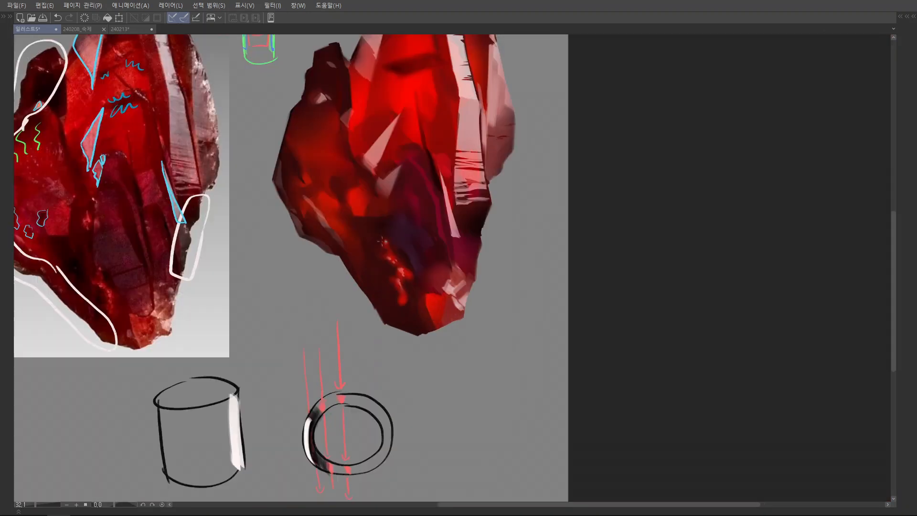
pyautogui.scroll(1, 382, 241)
pyautogui.moveTo(492, 292)
pyautogui.mouseDown()
pyautogui.moveTo(483, 276)
pyautogui.moveTo(501, 263)
pyautogui.mouseUp()
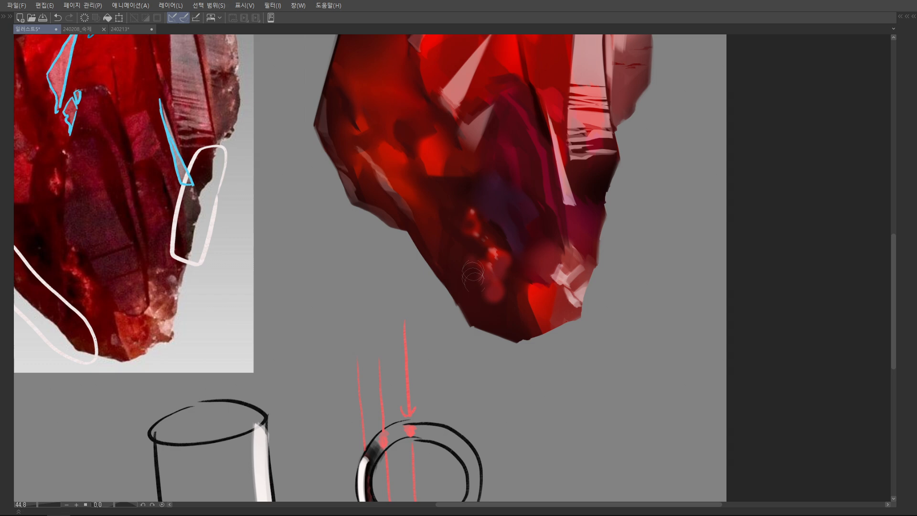
pyautogui.scroll(-2, 472, 275)
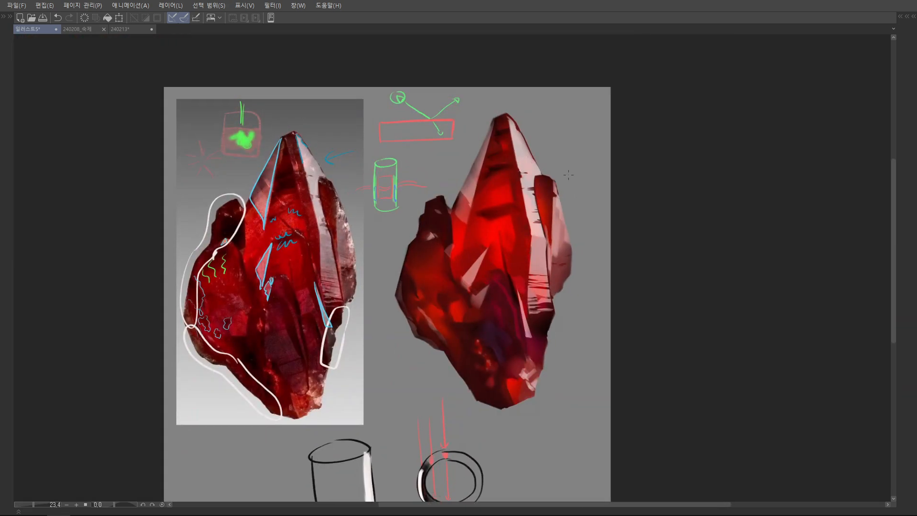
# Step: Add a new layer above 레이어 18 and set its blending mode to 더하기(발광) (Add Glow)
pyautogui.press('Tab')
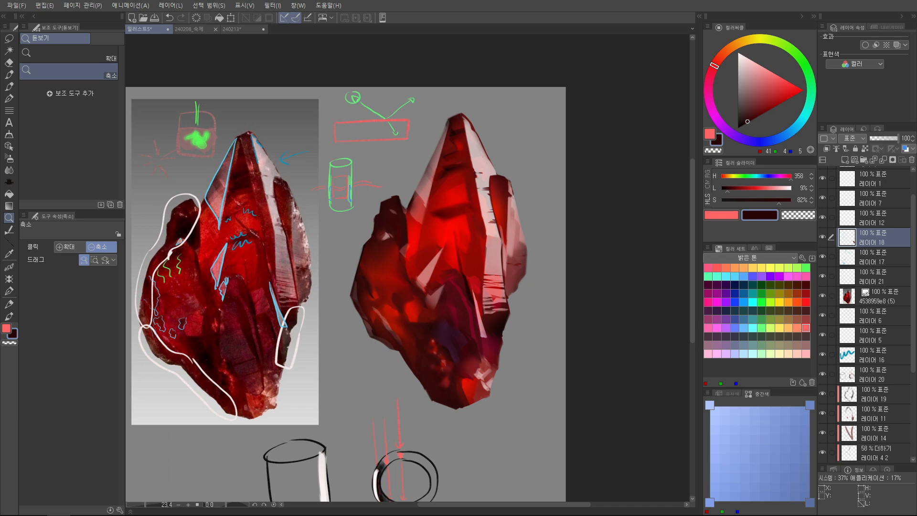
pyautogui.click(852, 138)
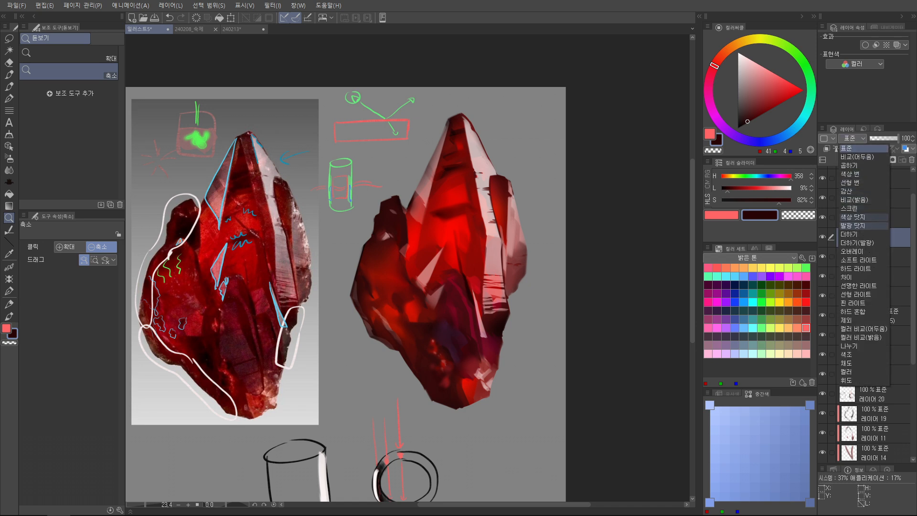
pyautogui.click(857, 242)
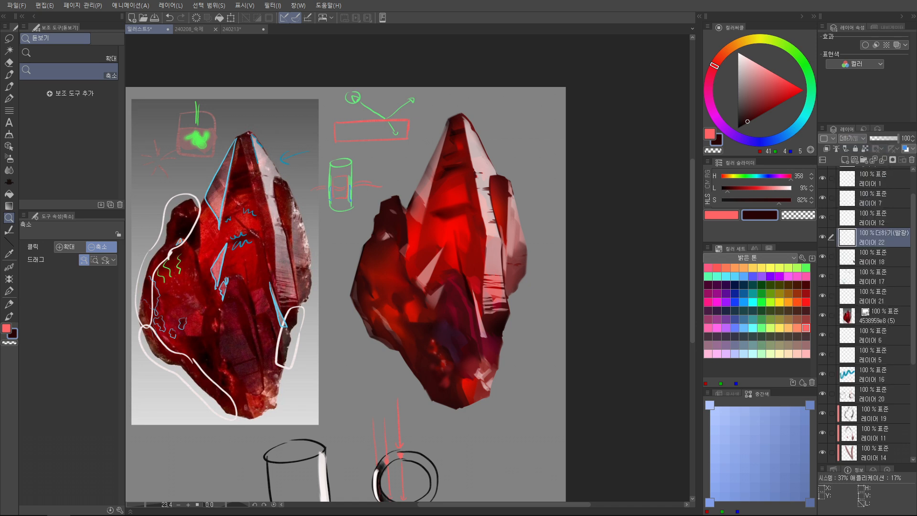
pyautogui.press('Tab')
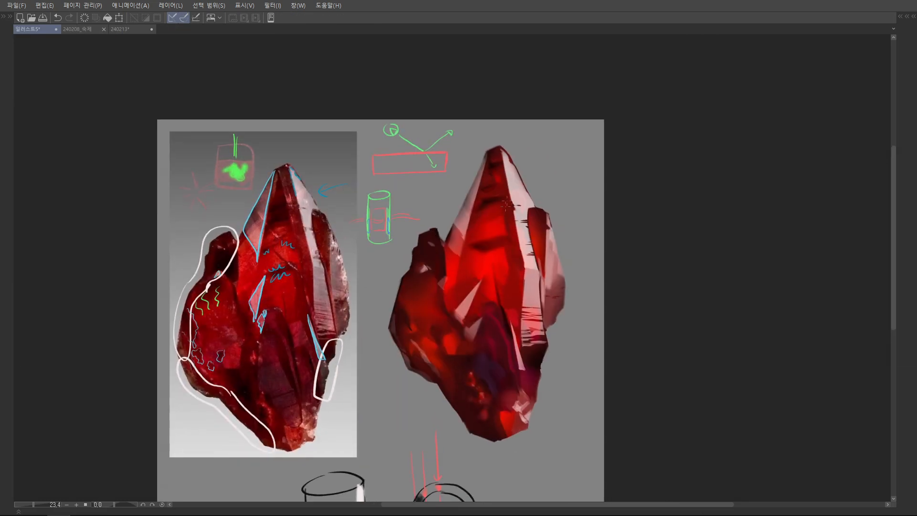
pyautogui.scroll(2, 511, 186)
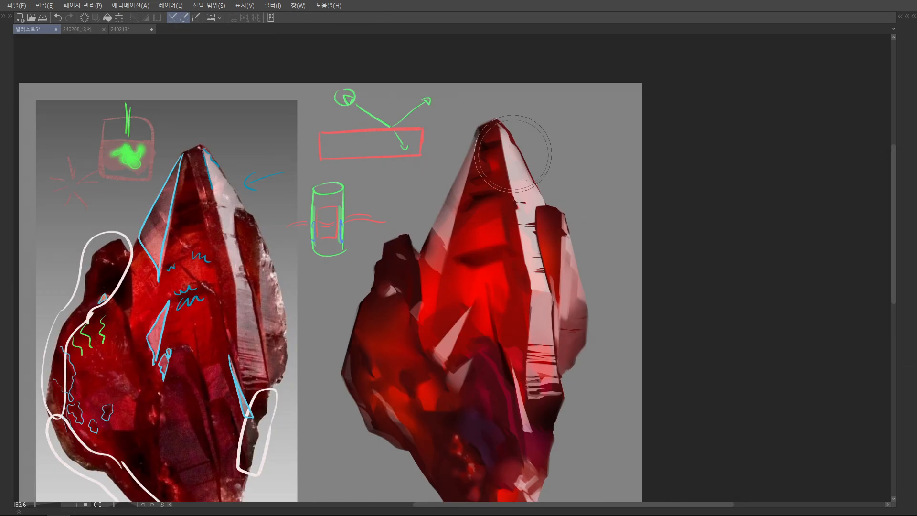
pyautogui.press('Tab')
pyautogui.press('Tab')
# Step: Airbrush a soft white glow along the painted crystal's upper right edge and down its pale right facets
pyautogui.moveTo(510, 154); pyautogui.dragTo(530, 210)
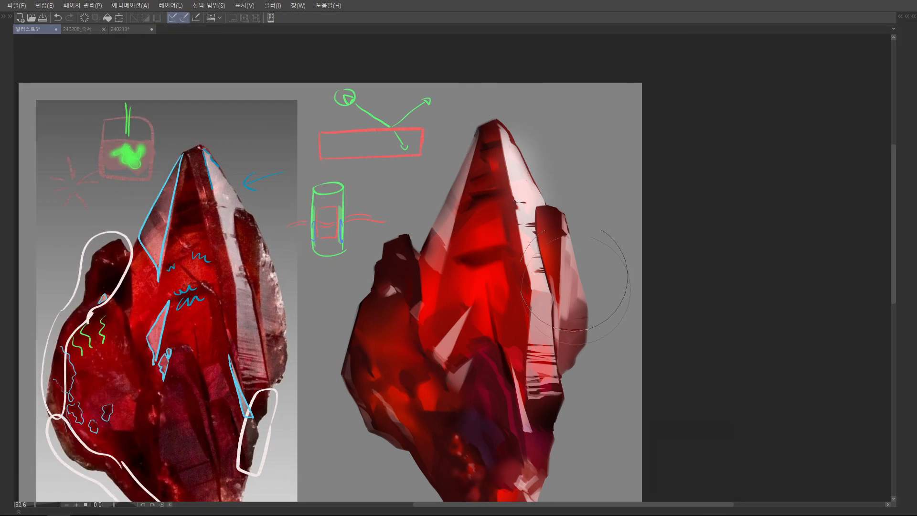
pyautogui.moveTo(578, 299); pyautogui.dragTo(571, 258)
pyautogui.moveTo(456, 186)
pyautogui.mouseDown()
pyautogui.moveTo(441, 248)
pyautogui.moveTo(448, 185)
pyautogui.mouseUp()
pyautogui.moveTo(465, 260)
pyautogui.mouseDown()
pyautogui.moveTo(450, 291)
pyautogui.moveTo(464, 325)
pyautogui.mouseUp()
pyautogui.moveTo(530, 334)
pyautogui.mouseDown()
pyautogui.moveTo(527, 278)
pyautogui.moveTo(537, 313)
pyautogui.mouseUp()
pyautogui.click(528, 294)
pyautogui.hotkey('ctrl', 'z')
# Step: Airbrush soft glow over the bright central red facets, the upper-left knob's highlight and the crystal's bottom tip
pyautogui.moveTo(575, 189)
pyautogui.mouseDown()
pyautogui.moveTo(572, 152)
pyautogui.moveTo(576, 185)
pyautogui.moveTo(547, 201)
pyautogui.mouseUp()
pyautogui.moveTo(511, 123)
pyautogui.mouseDown()
pyautogui.moveTo(522, 118)
pyautogui.moveTo(512, 162)
pyautogui.moveTo(521, 117)
pyautogui.mouseUp()
pyautogui.click(411, 217)
pyautogui.moveTo(483, 372); pyautogui.dragTo(483, 303)
pyautogui.moveTo(493, 158)
pyautogui.mouseDown()
pyautogui.moveTo(490, 206)
pyautogui.moveTo(511, 140)
pyautogui.moveTo(441, 220)
pyautogui.mouseUp()
pyautogui.press('Tab')
pyautogui.press('Tab')
pyautogui.moveTo(497, 336); pyautogui.dragTo(501, 296)
pyautogui.moveTo(518, 362); pyautogui.dragTo(523, 306)
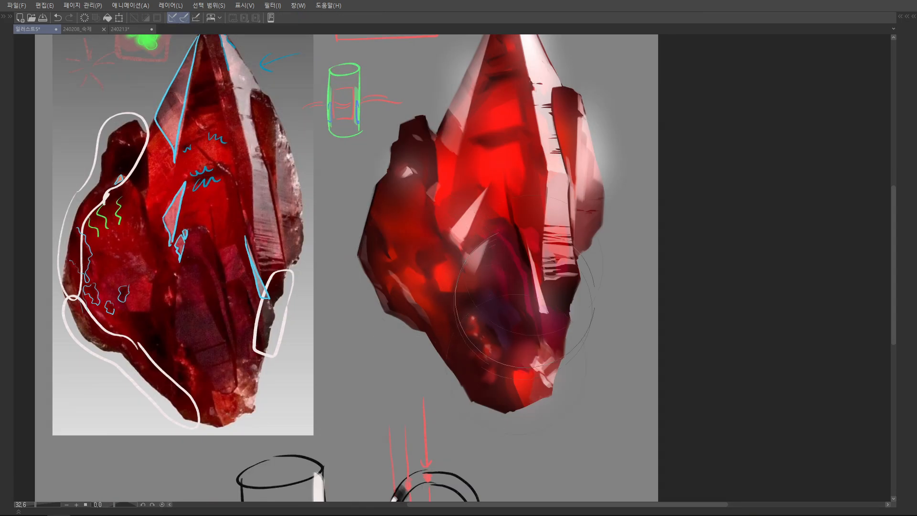
pyautogui.scroll(-2, 536, 294)
pyautogui.scroll(3, 561, 225)
pyautogui.press('Tab')
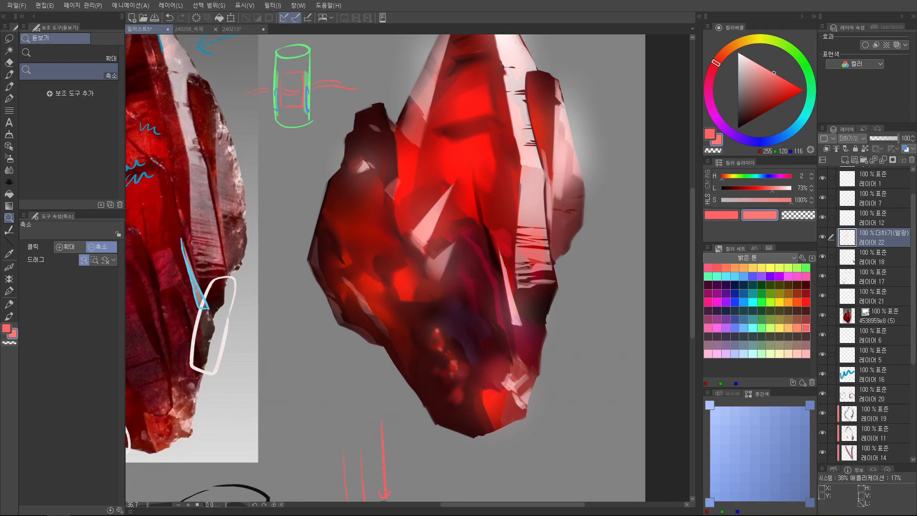
pyautogui.press('Tab')
pyautogui.scroll(-2, 458, 267)
pyautogui.press('Tab')
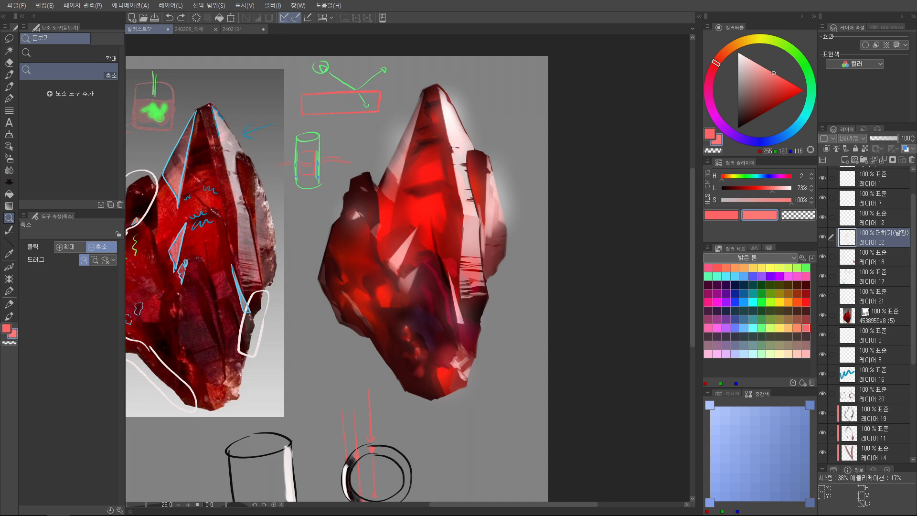
pyautogui.press('Tab')
pyautogui.scroll(3, 630, 205)
pyautogui.moveTo(590, 275); pyautogui.dragTo(634, 180)
pyautogui.scroll(-3, 614, 225)
pyautogui.scroll(3, 613, 224)
pyautogui.hotkey('ctrl', 'z')
pyautogui.moveTo(614, 238)
pyautogui.mouseDown()
pyautogui.moveTo(613, 253)
pyautogui.moveTo(627, 222)
pyautogui.moveTo(604, 229)
pyautogui.mouseUp()
pyautogui.moveTo(603, 229)
pyautogui.mouseDown()
pyautogui.moveTo(629, 208)
pyautogui.moveTo(604, 221)
pyautogui.mouseUp()
pyautogui.hotkey('ctrl', 'z')
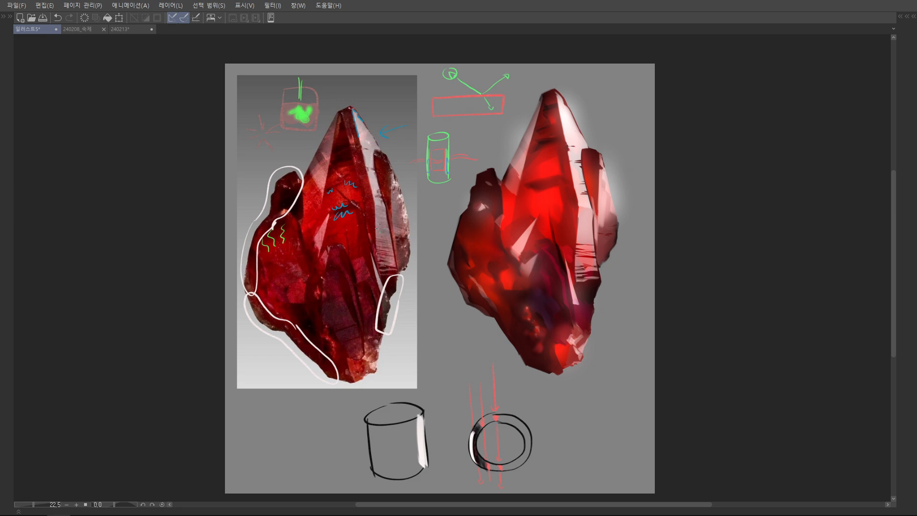
# Step: Paint thin dark horizontal streaks across the middle of the crystal's long pale facet
pyautogui.scroll(4, 626, 200)
pyautogui.moveTo(544, 250); pyautogui.dragTo(549, 215)
pyautogui.scroll(3, 539, 248)
pyautogui.moveTo(547, 251); pyautogui.dragTo(585, 248)
pyautogui.moveTo(595, 291)
pyautogui.mouseDown()
pyautogui.moveTo(554, 306)
pyautogui.moveTo(567, 240)
pyautogui.moveTo(590, 226)
pyautogui.mouseUp()
pyautogui.scroll(-2, 573, 215)
pyautogui.moveTo(563, 112)
pyautogui.mouseDown()
pyautogui.moveTo(556, 232)
pyautogui.moveTo(574, 247)
pyautogui.mouseUp()
pyautogui.scroll(3, 556, 232)
pyautogui.moveTo(561, 236); pyautogui.dragTo(592, 241)
pyautogui.moveTo(540, 216); pyautogui.dragTo(561, 218)
pyautogui.moveTo(541, 205); pyautogui.dragTo(552, 207)
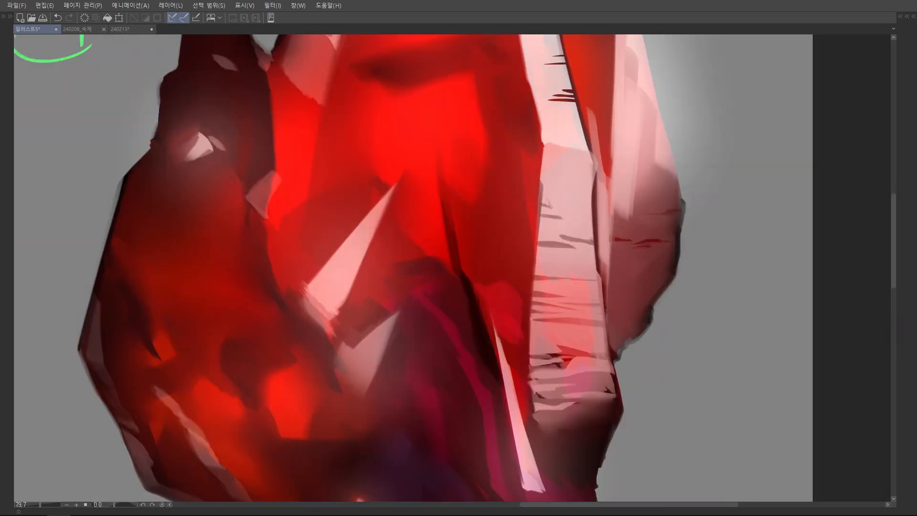
# Step: Darken the pale facet's middle section with a stack of closely spaced horizontal strokes
pyautogui.scroll(-2, 548, 203)
pyautogui.scroll(1, 573, 201)
pyautogui.moveTo(580, 244); pyautogui.dragTo(609, 248)
pyautogui.moveTo(573, 219); pyautogui.dragTo(605, 221)
pyautogui.moveTo(564, 210); pyautogui.dragTo(597, 213)
pyautogui.moveTo(563, 186); pyautogui.dragTo(604, 189)
pyautogui.moveTo(563, 166); pyautogui.dragTo(605, 168)
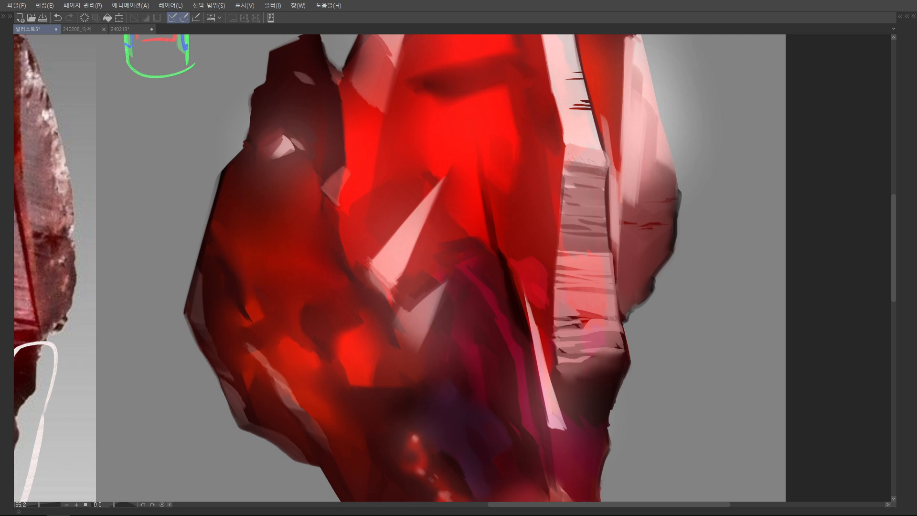
# Step: Undo the last stroke on the long pale facet, sample its colour and refine the facet's streaks
pyautogui.scroll(-3, 620, 227)
pyautogui.scroll(3, 620, 229)
pyautogui.moveTo(590, 258); pyautogui.dragTo(565, 148)
pyautogui.hotkey('ctrl', 'z')
pyautogui.moveTo(553, 234); pyautogui.dragTo(550, 319)
pyautogui.moveTo(573, 114); pyautogui.dragTo(555, 259)
pyautogui.keyDown('alt'); pyautogui.click(556, 269); pyautogui.keyUp('alt')
pyautogui.moveTo(530, 162); pyautogui.dragTo(569, 210)
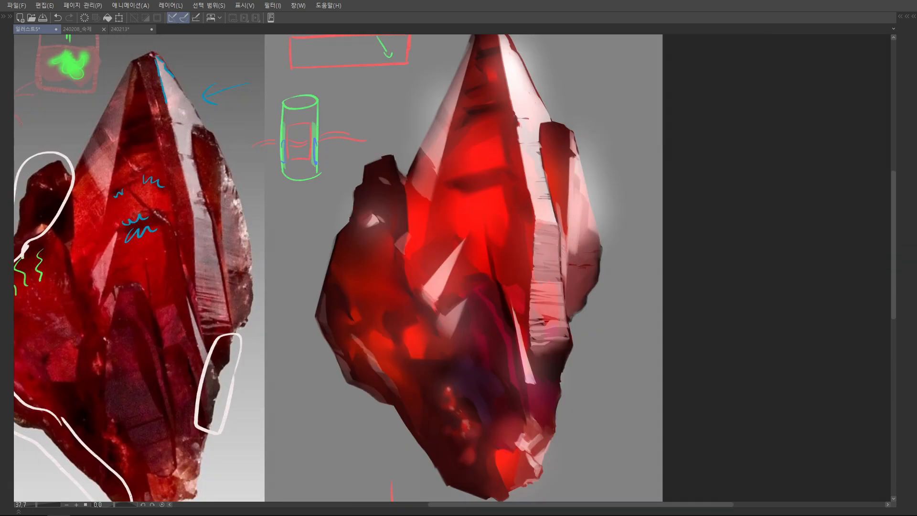
pyautogui.moveTo(567, 292)
pyautogui.mouseDown()
pyautogui.moveTo(580, 250)
pyautogui.moveTo(595, 240)
pyautogui.moveTo(576, 244)
pyautogui.mouseUp()
pyautogui.moveTo(577, 239)
pyautogui.mouseDown()
pyautogui.moveTo(581, 223)
pyautogui.moveTo(539, 222)
pyautogui.mouseUp()
pyautogui.hotkey('ctrl', 'z')
pyautogui.moveTo(594, 203)
pyautogui.mouseDown()
pyautogui.moveTo(588, 218)
pyautogui.moveTo(624, 207)
pyautogui.mouseUp()
pyautogui.hotkey('ctrl', 'z')
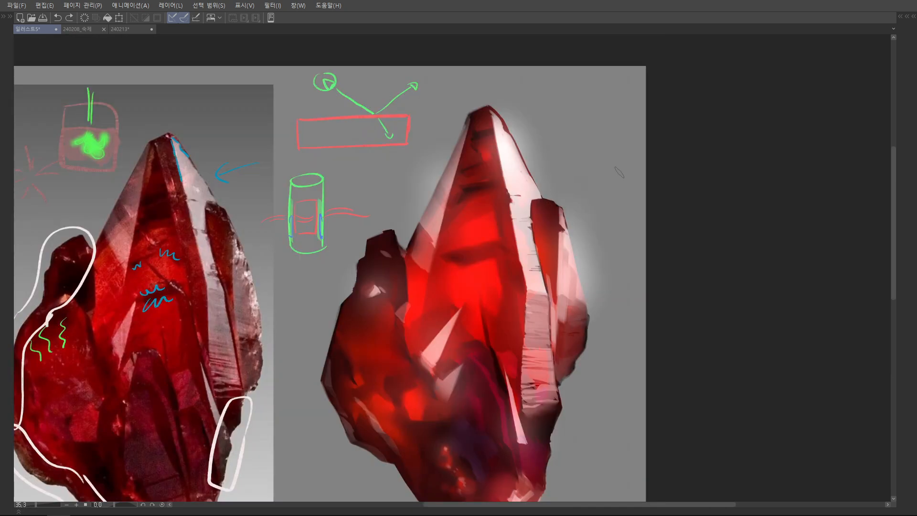
# Step: Compare the whole painted crystal with the reference photo
pyautogui.press('Tab')
pyautogui.moveTo(678, 122); pyautogui.dragTo(656, 121)
pyautogui.moveTo(255, 236); pyautogui.dragTo(306, 237)
pyautogui.press('Tab')
pyautogui.press('Tab')
pyautogui.press('Tab')
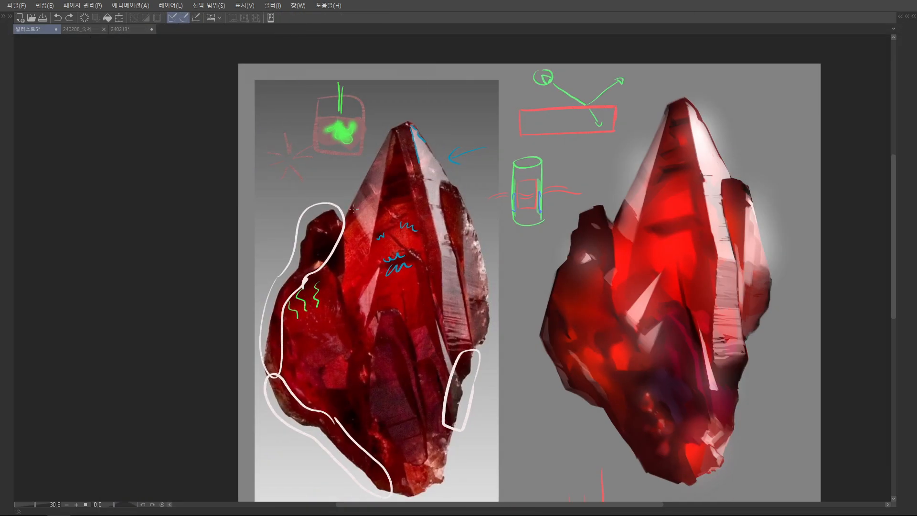
pyautogui.moveTo(361, 230); pyautogui.dragTo(393, 216)
pyautogui.moveTo(571, 240); pyautogui.dragTo(456, 191)
pyautogui.moveTo(555, 152); pyautogui.dragTo(517, 168)
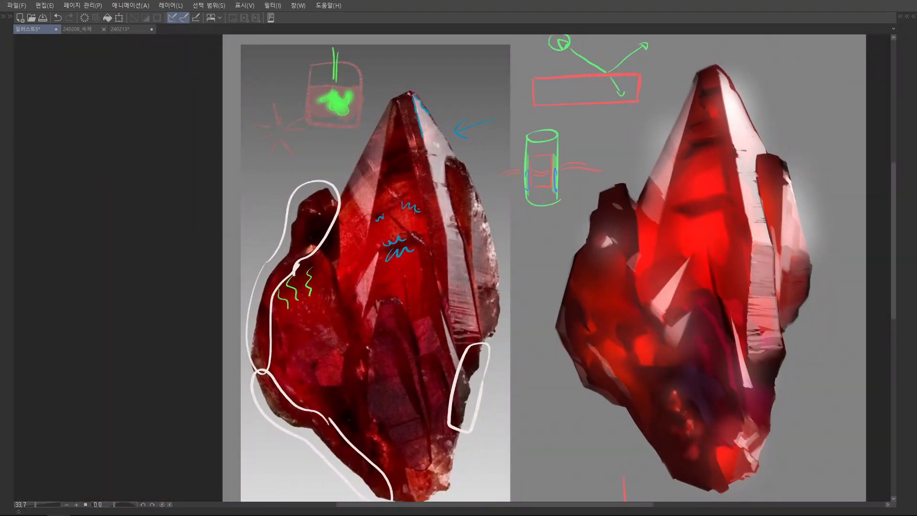
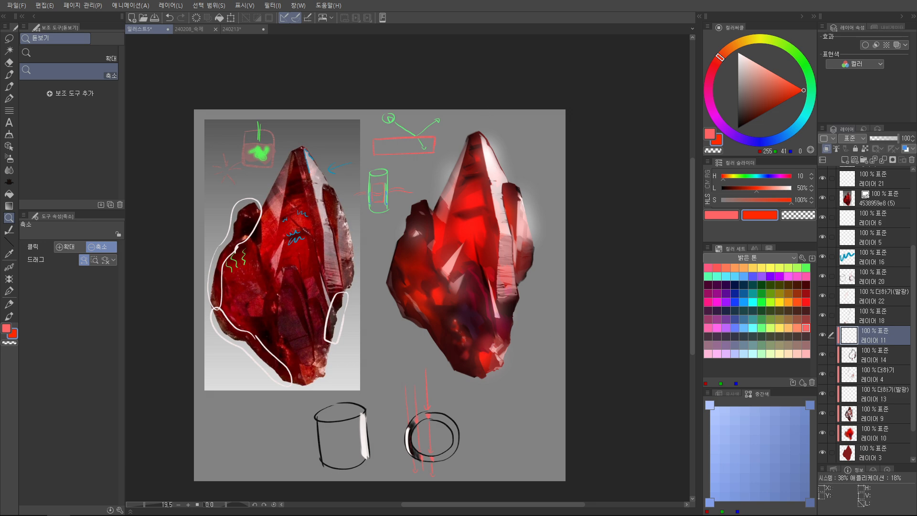
# Step: Spatter red-orange specks over the whole painted crystal on 레이어 11 with the 물보라 airbrush at size 350
pyautogui.click(698, 16)
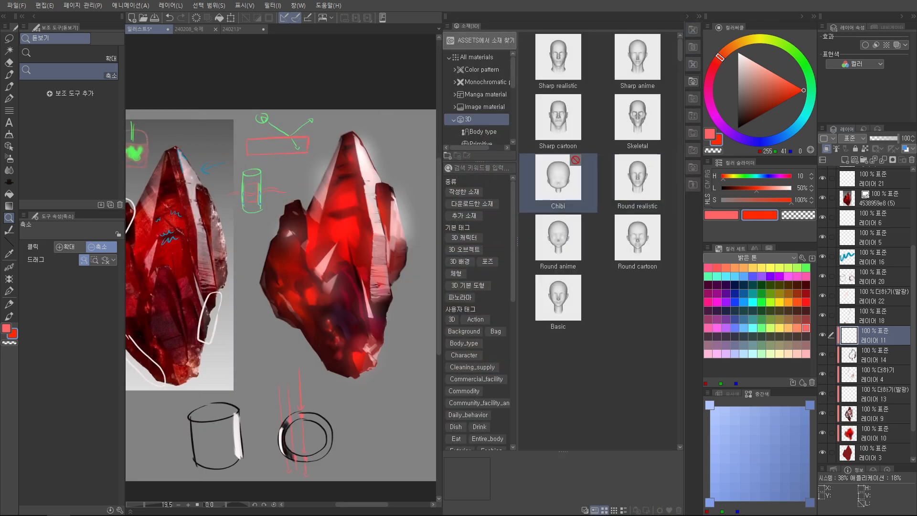
pyautogui.click(698, 16)
pyautogui.press('b')
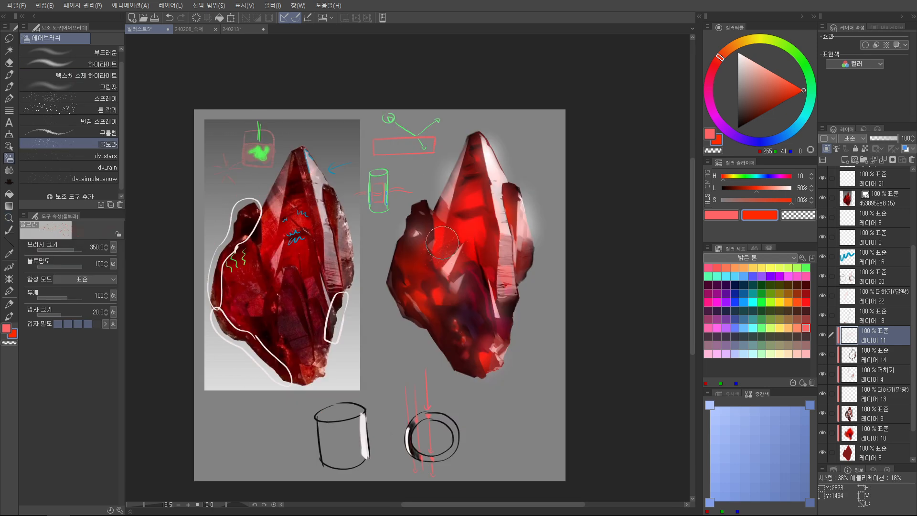
pyautogui.hotkey('alt', 'space')
pyautogui.moveTo(433, 239)
pyautogui.mouseDown()
pyautogui.moveTo(446, 253)
pyautogui.moveTo(477, 250)
pyautogui.mouseUp()
pyautogui.hotkey('ctrl', 'y')
pyautogui.hotkey('alt', 'space')
pyautogui.moveTo(542, 248)
pyautogui.mouseDown()
pyautogui.moveTo(534, 262)
pyautogui.moveTo(549, 221)
pyautogui.mouseUp()
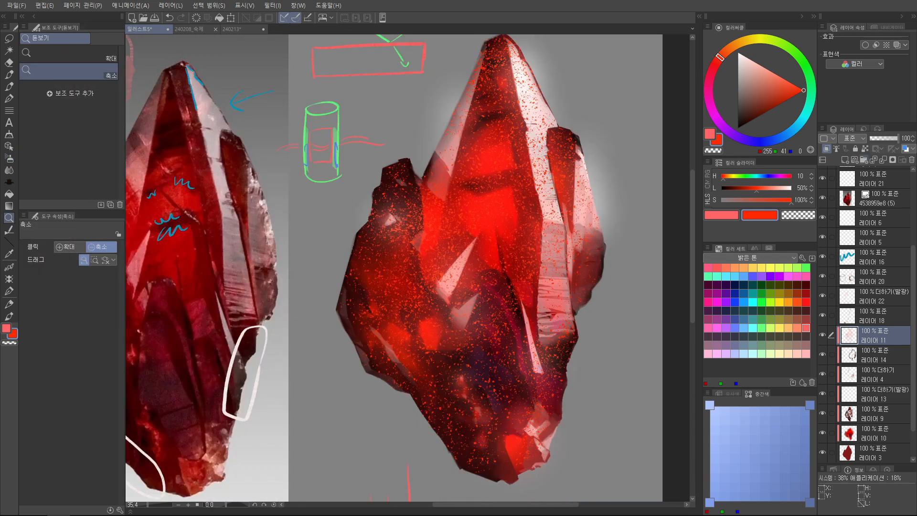
# Step: Try 소프트 라이트 (Soft Light) blending on the speck layer, and settle on 오버레이 (Overlay)
pyautogui.click(853, 138)
pyautogui.click(863, 261)
pyautogui.moveTo(540, 329)
pyautogui.mouseDown()
pyautogui.moveTo(507, 329)
pyautogui.moveTo(526, 330)
pyautogui.mouseUp()
pyautogui.click(853, 138)
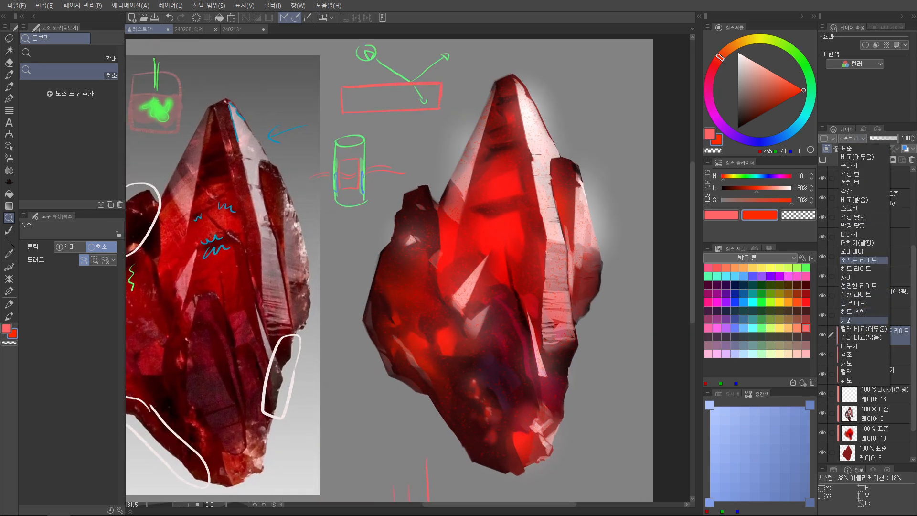
pyautogui.click(854, 251)
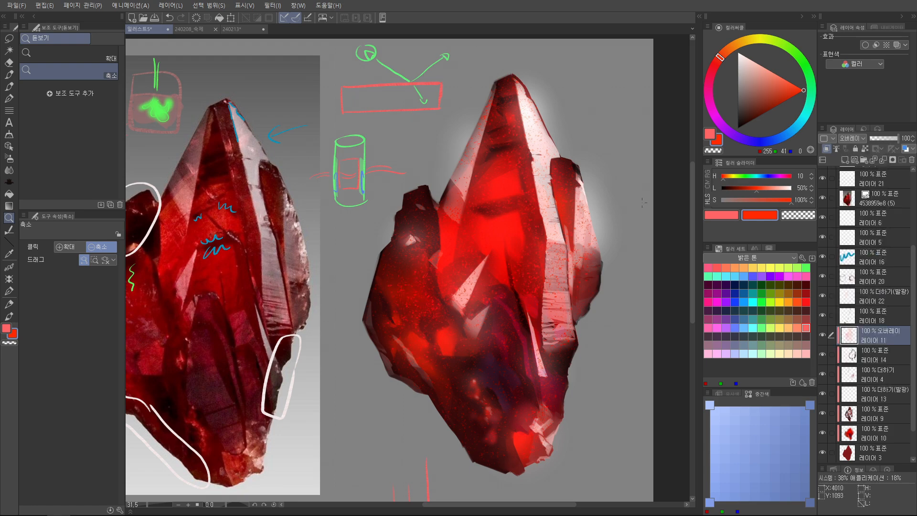
pyautogui.moveTo(282, 239)
pyautogui.mouseDown()
pyautogui.moveTo(311, 239)
pyautogui.moveTo(282, 239)
pyautogui.mouseUp()
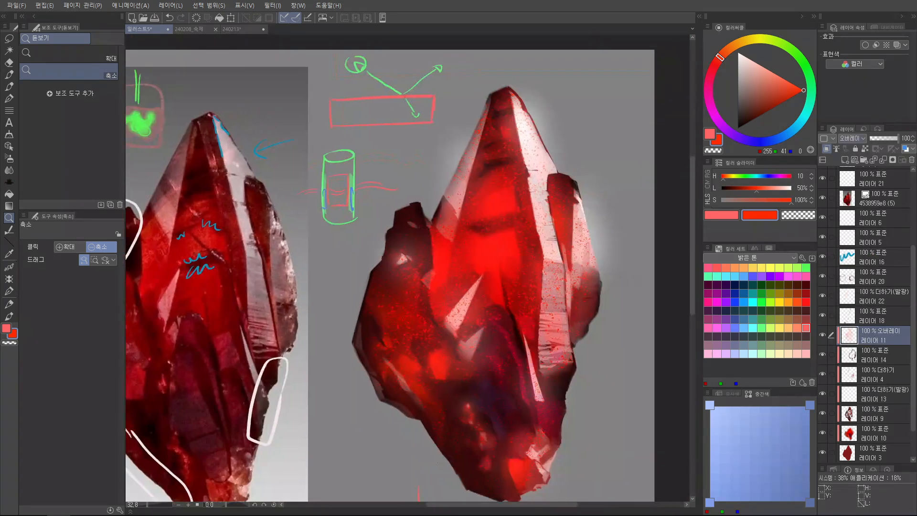
# Step: Lock the speck layer's transparent pixels and fill the specks with light grey (189, 189, 189)
pyautogui.click(864, 149)
pyautogui.click(738, 72)
pyautogui.hotkey('alt', 'Delete')
pyautogui.moveTo(526, 232); pyautogui.dragTo(512, 232)
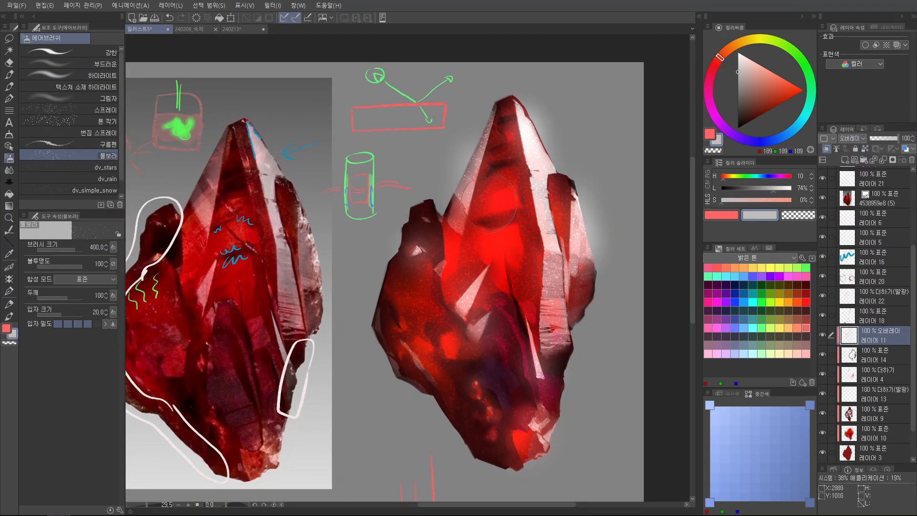
# Step: Spatter fine light grey specks over the crystal's red facets and pale right side with the 물보라 airbrush
pyautogui.press(']')
pyautogui.press(']')
pyautogui.moveTo(505, 375)
pyautogui.mouseDown()
pyautogui.moveTo(507, 287)
pyautogui.moveTo(506, 324)
pyautogui.moveTo(538, 341)
pyautogui.mouseUp()
pyautogui.moveTo(539, 109); pyautogui.dragTo(532, 193)
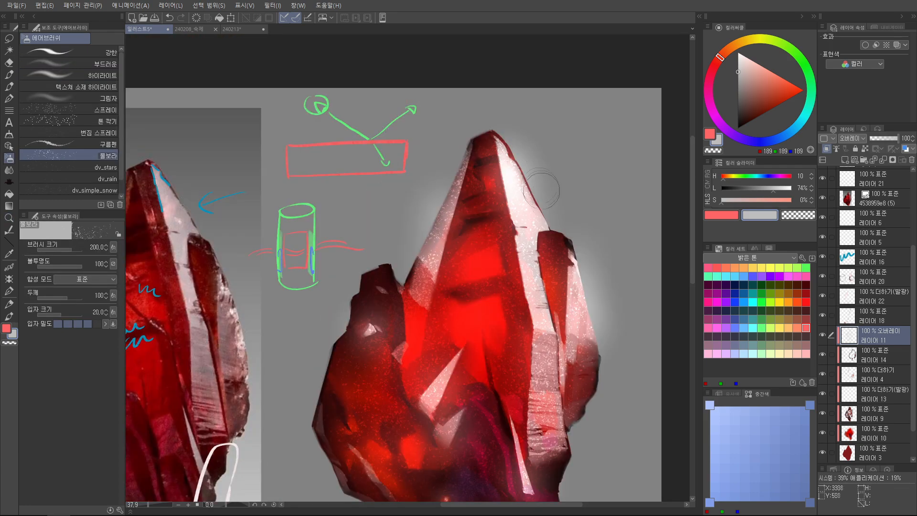
pyautogui.press('Tab')
pyautogui.moveTo(525, 338); pyautogui.dragTo(550, 182)
pyautogui.press('Tab')
pyautogui.press('Tab')
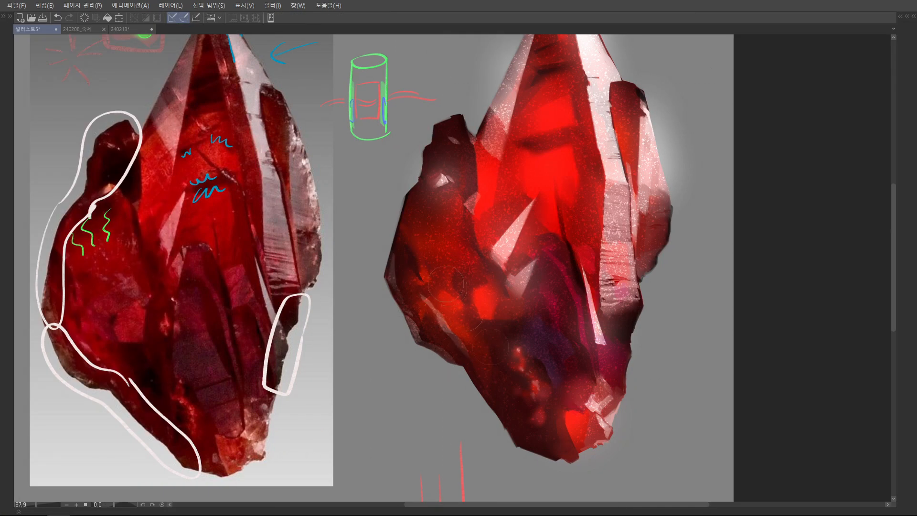
# Step: Spatter coarser darker grey (105, 105, 105) specks over the whole crystal, using brush size 400 and particle size 76.3
pyautogui.press('Tab')
pyautogui.press('Tab')
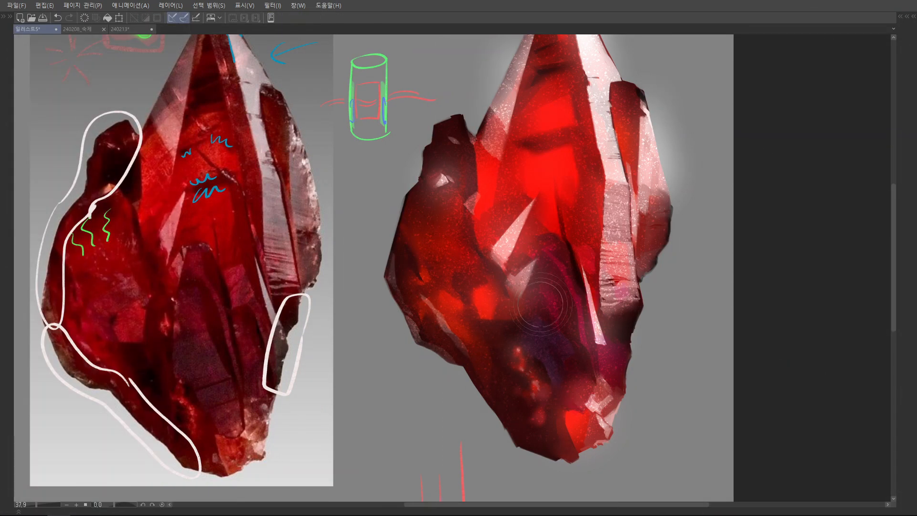
pyautogui.press('Tab')
pyautogui.press('[')
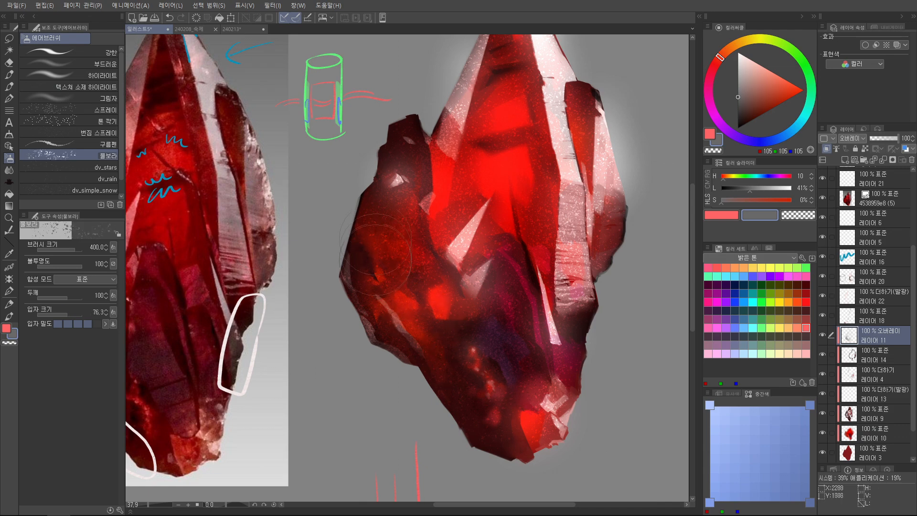
pyautogui.moveTo(430, 200); pyautogui.dragTo(455, 277)
pyautogui.moveTo(569, 108); pyautogui.dragTo(608, 348)
pyautogui.moveTo(573, 325); pyautogui.dragTo(581, 196)
pyautogui.moveTo(524, 373); pyautogui.dragTo(550, 388)
pyautogui.moveTo(484, 193); pyautogui.dragTo(463, 259)
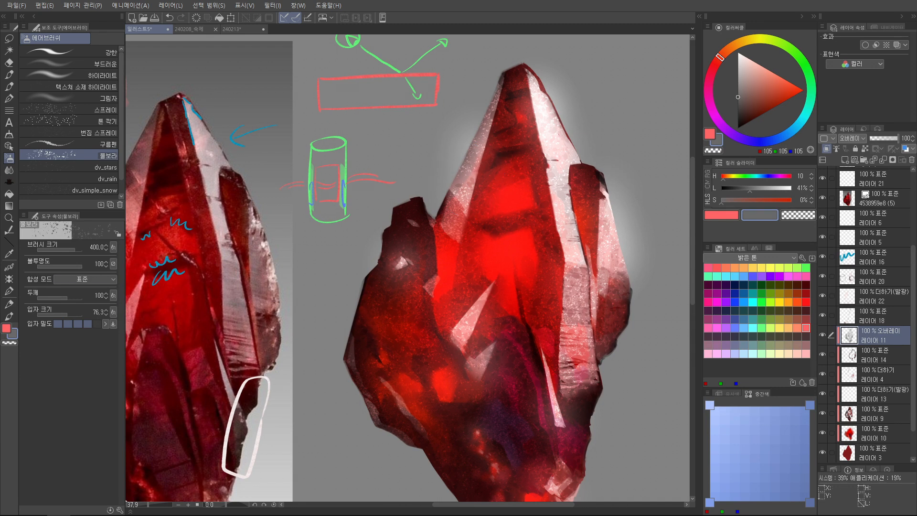
# Step: Review the crystal's layers from the bottom up, selecting 레이어 3, 10, 9, 13, 4, 14 and 11 in turn
pyautogui.hotkey('alt', 'space')
pyautogui.moveTo(479, 162); pyautogui.dragTo(519, 190)
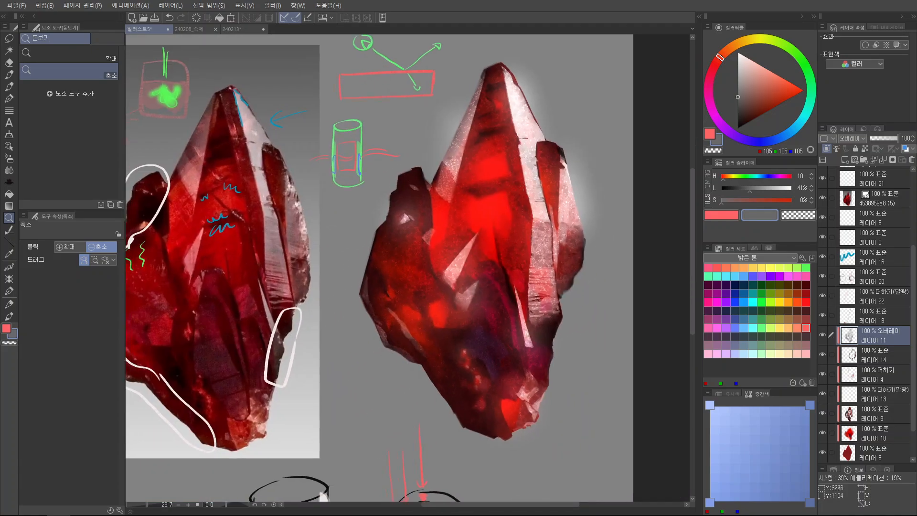
pyautogui.scroll(-3, 874, 335)
pyautogui.click(874, 418)
pyautogui.moveTo(541, 122); pyautogui.dragTo(606, 123)
pyautogui.moveTo(516, 184); pyautogui.dragTo(420, 206)
pyautogui.click(874, 399)
pyautogui.click(874, 379)
pyautogui.click(873, 359)
pyautogui.click(873, 340)
pyautogui.click(874, 320)
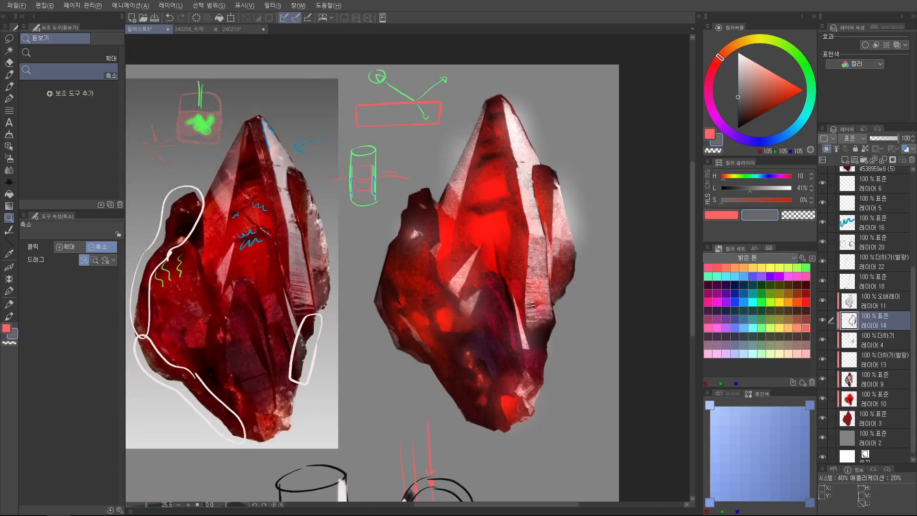
pyautogui.moveTo(459, 267)
pyautogui.mouseDown()
pyautogui.moveTo(487, 267)
pyautogui.moveTo(448, 267)
pyautogui.mouseUp()
pyautogui.hotkey('alt', ']')
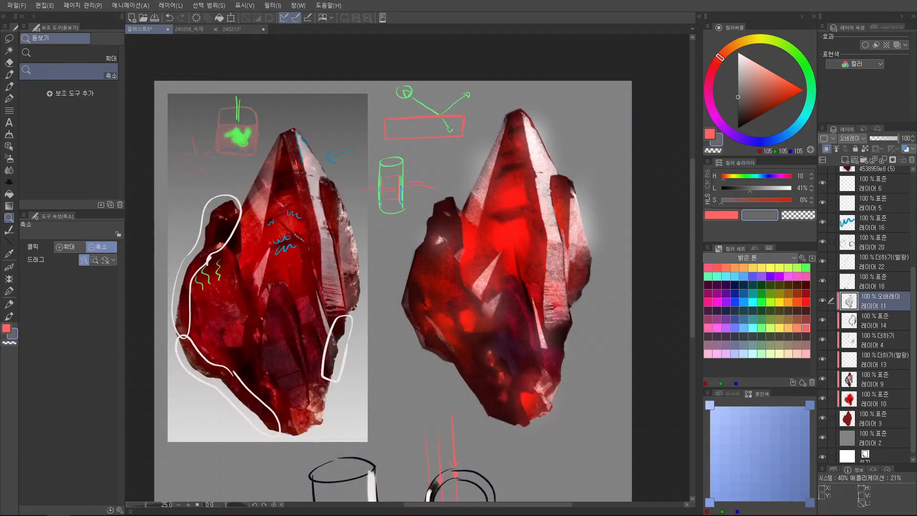
# Step: Blend the specks over the crystal's upper facets on 레이어 11 using the Oil Pastel Large S blending brush at size 125
pyautogui.press('Tab')
pyautogui.moveTo(382, 191); pyautogui.dragTo(420, 191)
pyautogui.moveTo(553, 182); pyautogui.dragTo(579, 180)
pyautogui.press('Tab')
pyautogui.press('Tab')
pyautogui.press('Tab')
pyautogui.press('Tab')
pyautogui.moveTo(466, 153)
pyautogui.mouseDown()
pyautogui.moveTo(456, 251)
pyautogui.moveTo(436, 262)
pyautogui.mouseUp()
pyautogui.moveTo(497, 225); pyautogui.dragTo(500, 208)
pyautogui.press('[')
pyautogui.press('Tab')
pyautogui.press('Tab')
pyautogui.press('Tab')
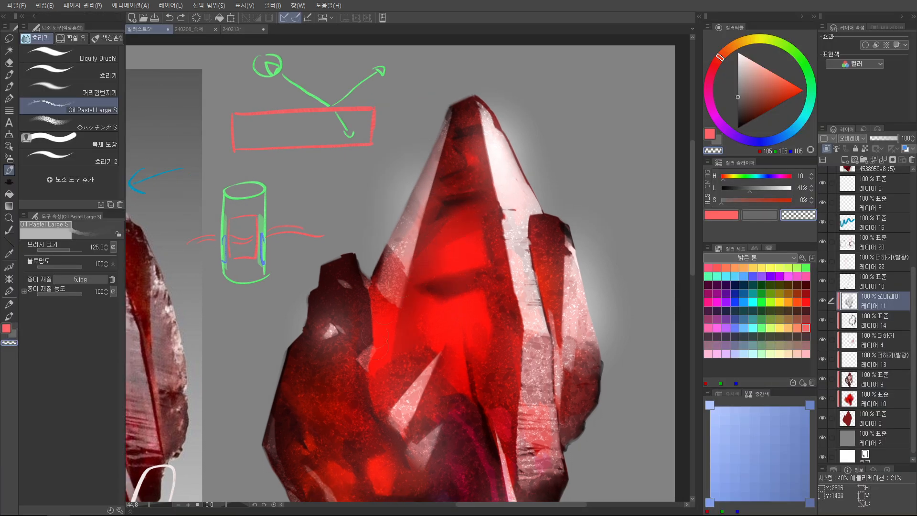
pyautogui.moveTo(337, 369); pyautogui.dragTo(356, 300)
# Step: Switch to the ◇ハッチング S blending brush at size 80, undo the last stroke and check the whole crystal
pyautogui.click(69, 123)
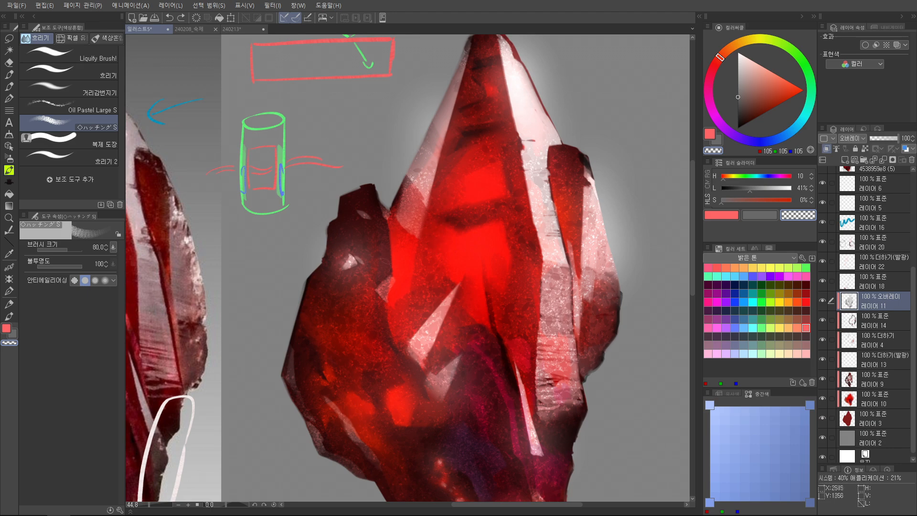
pyautogui.hotkey('ctrl', 'z')
pyautogui.moveTo(427, 155); pyautogui.dragTo(407, 252)
pyautogui.moveTo(507, 187); pyautogui.dragTo(458, 187)
pyautogui.press('Tab')
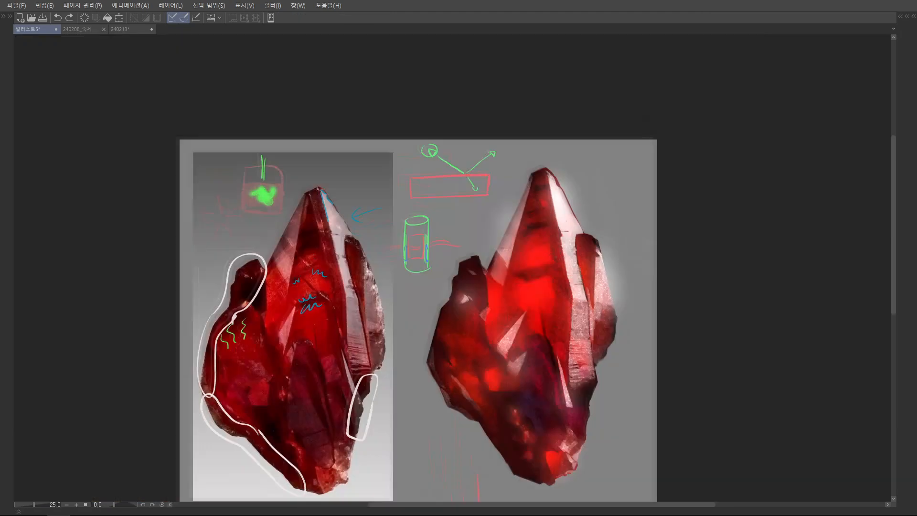
# Step: Toggle the visibility of glow layer 레이어 13 and move 레이어 4 below it in the layer stack
pyautogui.press('Tab')
pyautogui.click(874, 320)
pyautogui.press('Tab')
pyautogui.moveTo(572, 249); pyautogui.dragTo(525, 248)
pyautogui.moveTo(568, 172); pyautogui.dragTo(654, 172)
pyautogui.press('Tab')
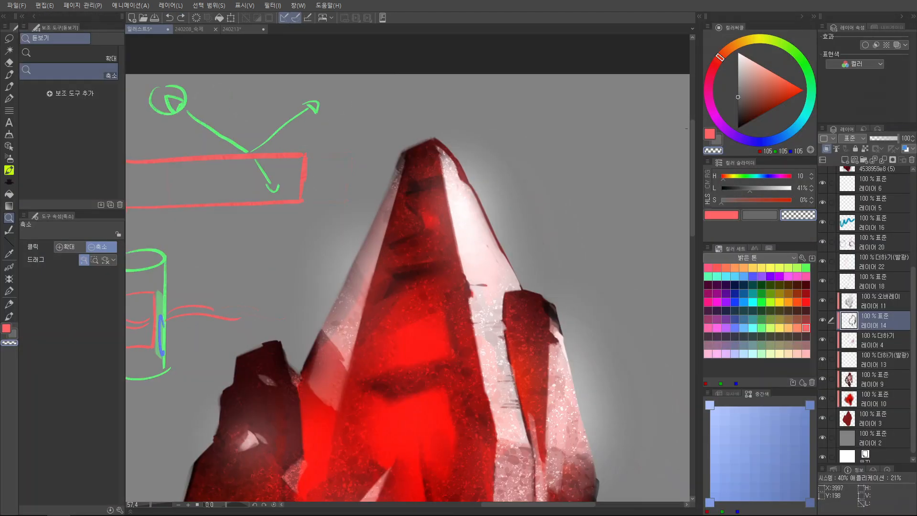
pyautogui.click(873, 359)
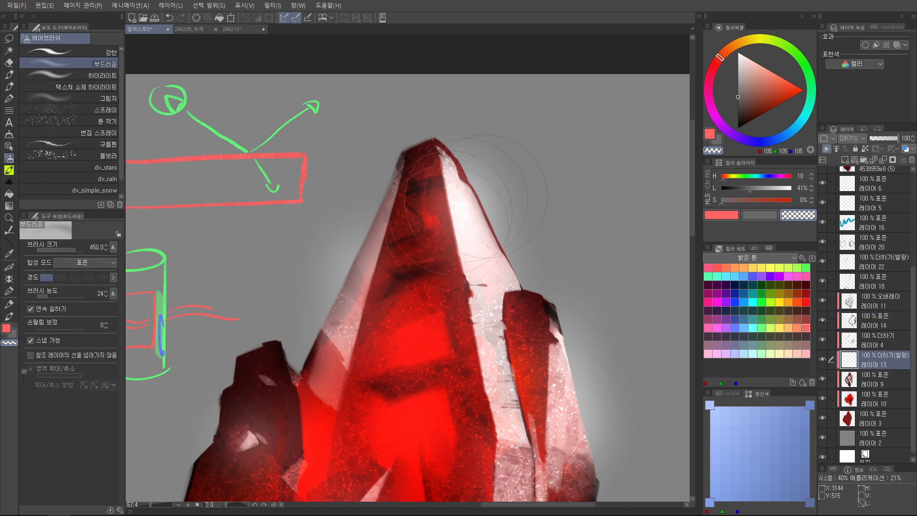
pyautogui.moveTo(558, 148); pyautogui.dragTo(515, 147)
pyautogui.click(822, 359)
pyautogui.click(822, 359)
pyautogui.moveTo(874, 340); pyautogui.dragTo(874, 363)
pyautogui.click(822, 359)
pyautogui.click(822, 359)
# Step: Fade the brightness around the crystal's tip on 레이어 4 with the transparent 부드러운 airbrush at size 800
pyautogui.moveTo(508, 126)
pyautogui.mouseDown()
pyautogui.moveTo(509, 155)
pyautogui.moveTo(535, 154)
pyautogui.mouseUp()
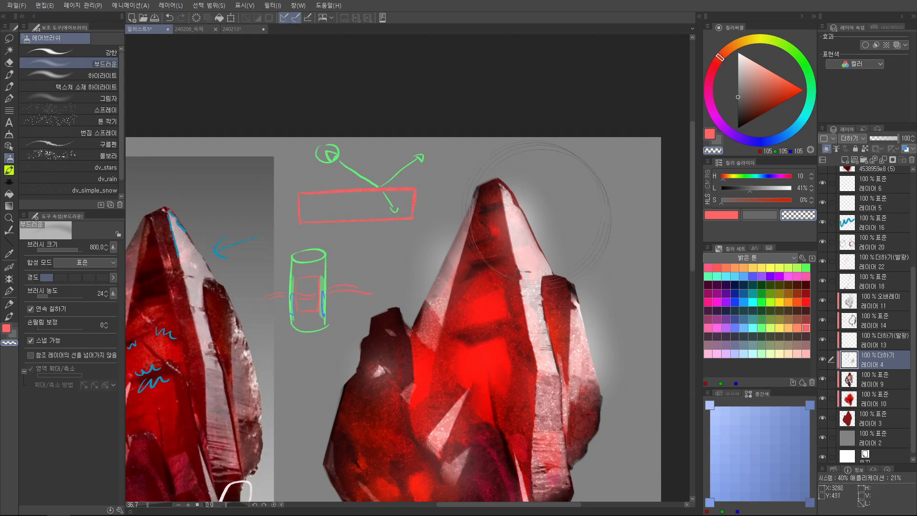
pyautogui.scroll(-2, 572, 200)
pyautogui.moveTo(512, 233); pyautogui.dragTo(480, 233)
pyautogui.moveTo(481, 336); pyautogui.dragTo(504, 300)
pyautogui.moveTo(505, 301); pyautogui.dragTo(549, 300)
# Step: Blend the crystal's right-side facets on 레이어 14 with the ◇ハッチング S brush at size 70
pyautogui.press('j')
pyautogui.moveTo(588, 374); pyautogui.dragTo(601, 406)
pyautogui.moveTo(602, 233)
pyautogui.mouseDown()
pyautogui.moveTo(602, 325)
pyautogui.moveTo(569, 362)
pyautogui.mouseUp()
pyautogui.click(873, 320)
pyautogui.moveTo(615, 253); pyautogui.dragTo(614, 303)
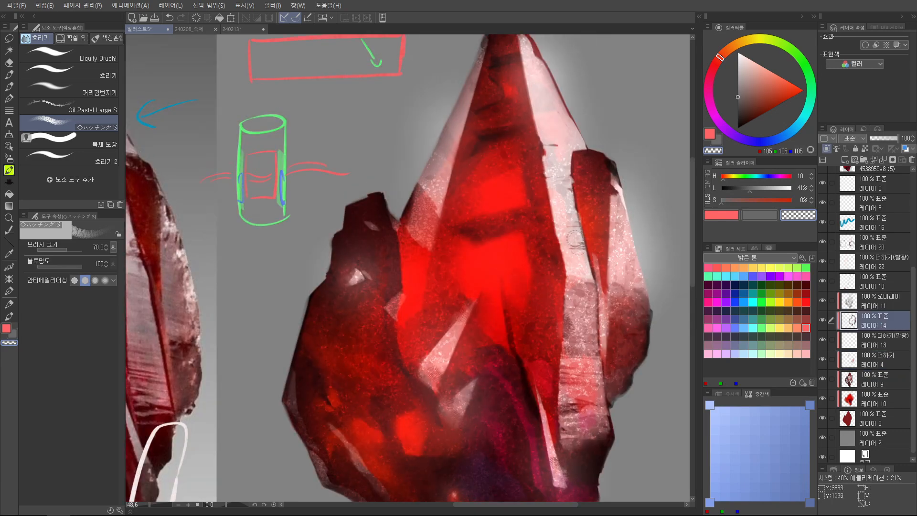
# Step: Work the pale facet below the tip on 레이어 4 with the ◇ハッチング S brush at size 40 to 45
pyautogui.keyDown('ctrl'); pyautogui.keyDown('shift'); pyautogui.click(647, 231); pyautogui.keyUp('shift'); pyautogui.keyUp('ctrl')
pyautogui.moveTo(553, 146); pyautogui.dragTo(553, 184)
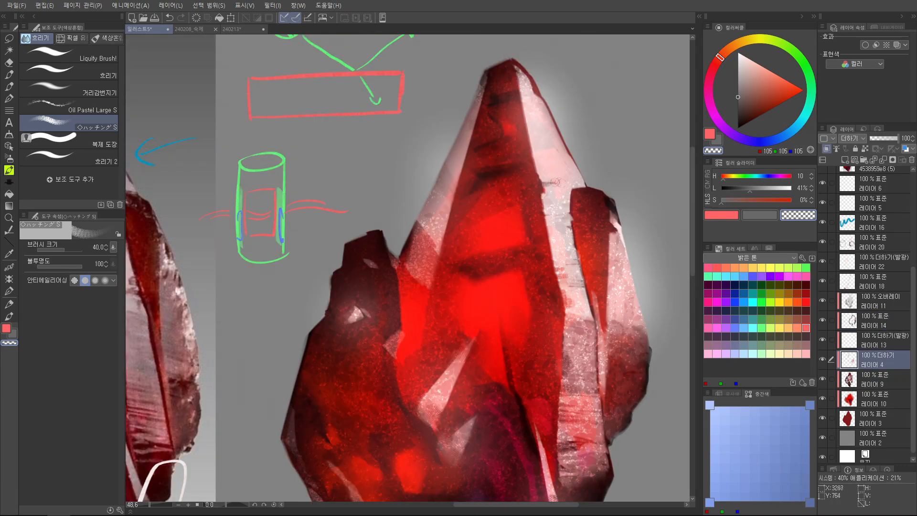
pyautogui.moveTo(561, 234); pyautogui.dragTo(527, 234)
pyautogui.moveTo(542, 95); pyautogui.dragTo(580, 95)
pyautogui.press(']')
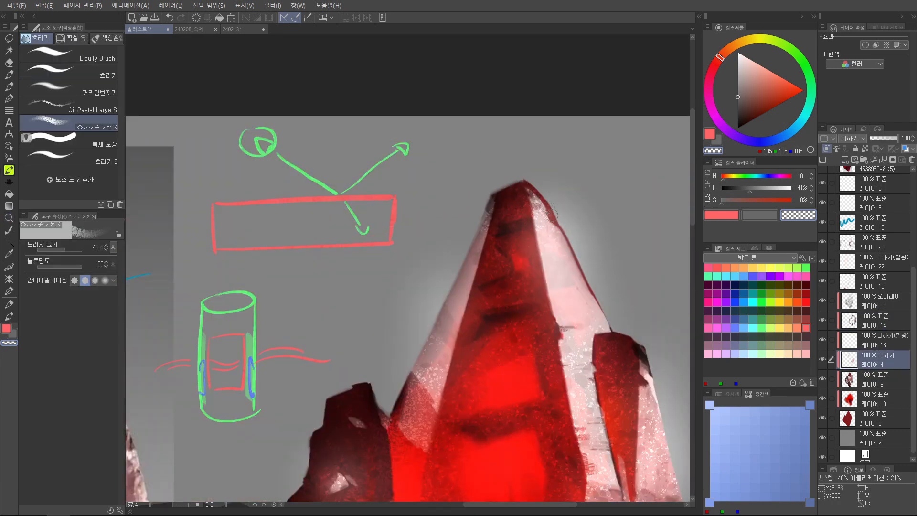
pyautogui.moveTo(549, 215); pyautogui.dragTo(592, 297)
pyautogui.moveTo(541, 265); pyautogui.dragTo(548, 291)
pyautogui.moveTo(461, 297); pyautogui.dragTo(480, 190)
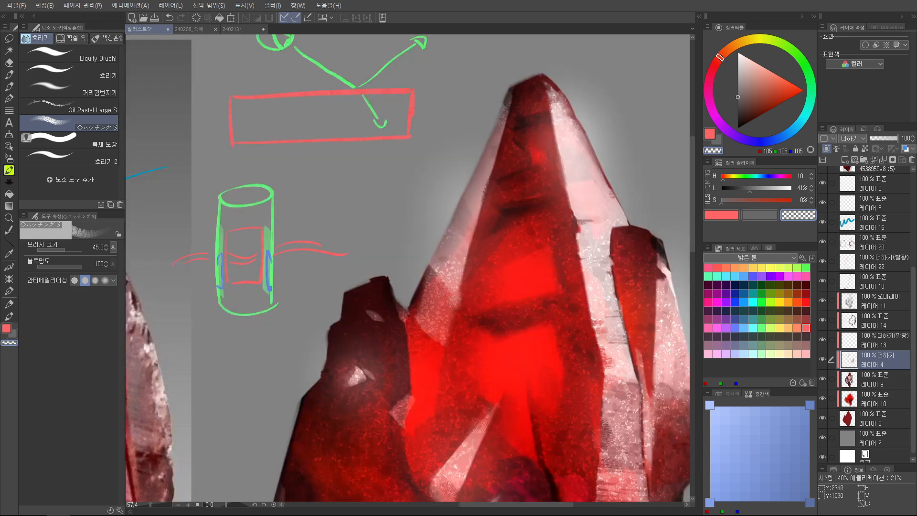
# Step: Spatter fine white specks over the red facets on 레이어 11 with the 물보라 airbrush, brush size 150 and particle size 1.7
pyautogui.moveTo(494, 233); pyautogui.dragTo(460, 202)
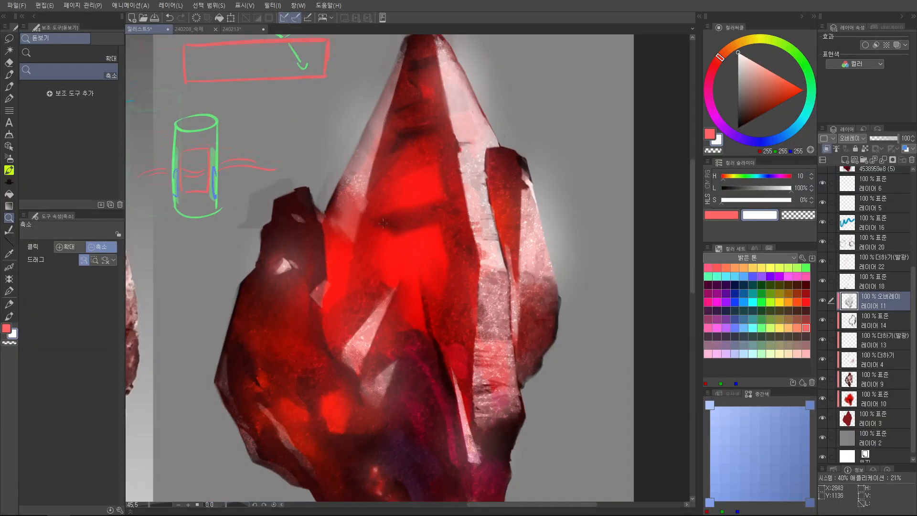
pyautogui.moveTo(383, 223); pyautogui.dragTo(415, 223)
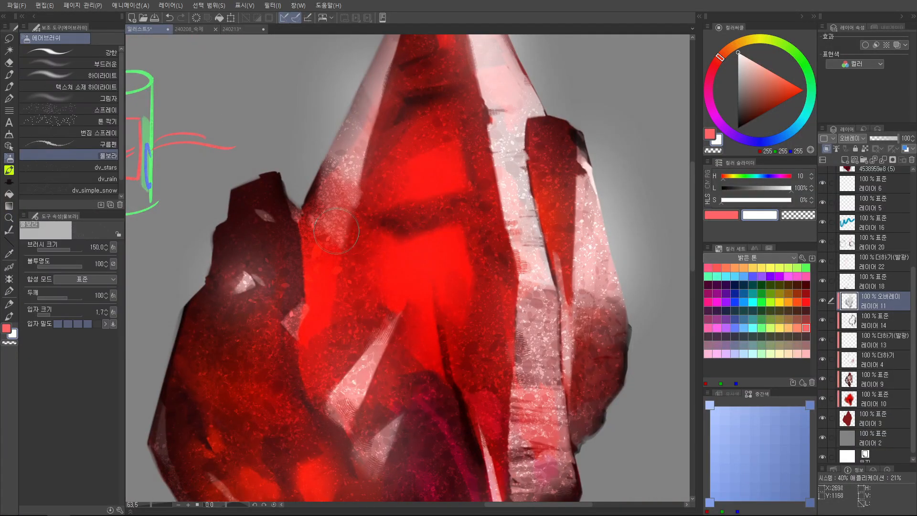
pyautogui.press('j')
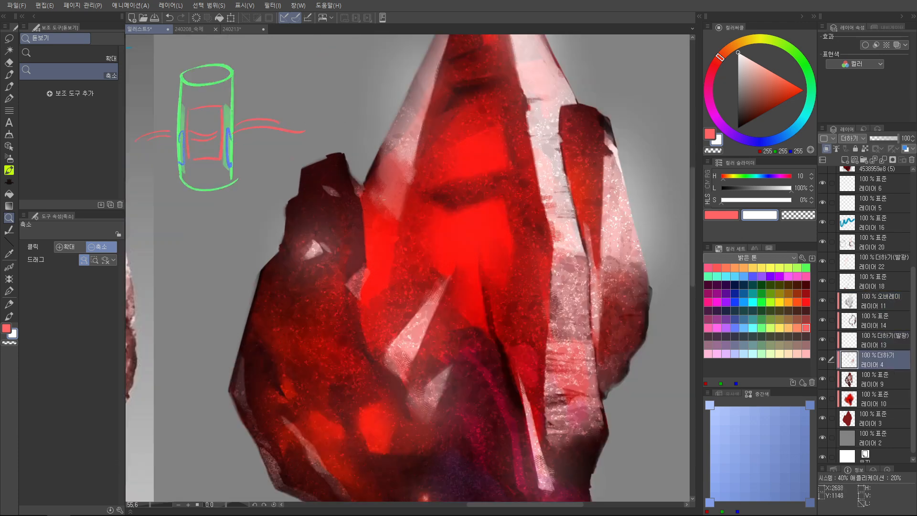
# Step: Drag fine hatched texture across the upper-left facet and pale right band on 레이어 4 with ◇ハッチング S at size 125
pyautogui.press('j')
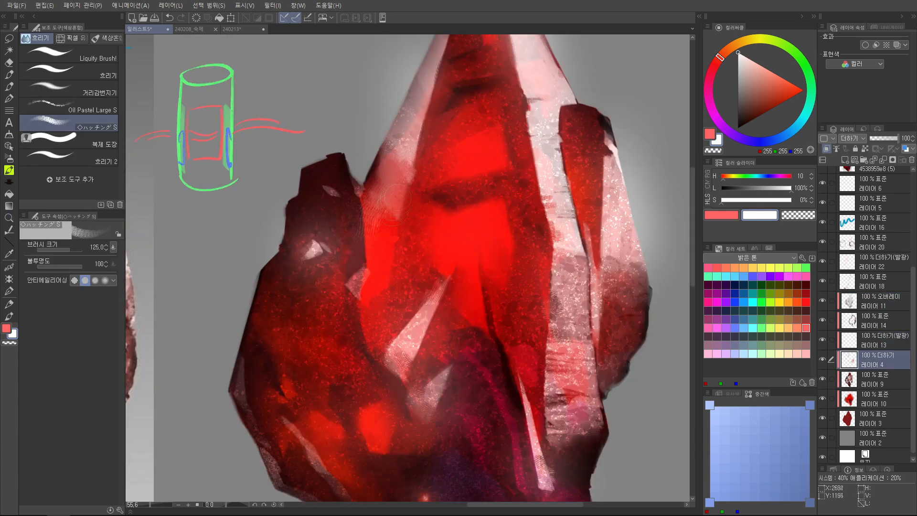
pyautogui.moveTo(392, 147)
pyautogui.mouseDown()
pyautogui.moveTo(370, 229)
pyautogui.moveTo(334, 237)
pyautogui.moveTo(294, 186)
pyautogui.mouseUp()
pyautogui.press(']')
pyautogui.press(']')
pyautogui.press(']')
pyautogui.press(']')
pyautogui.press(']')
pyautogui.press(']')
pyautogui.moveTo(489, 233); pyautogui.dragTo(475, 269)
pyautogui.press('[')
pyautogui.press('[')
pyautogui.press('[')
pyautogui.press('[')
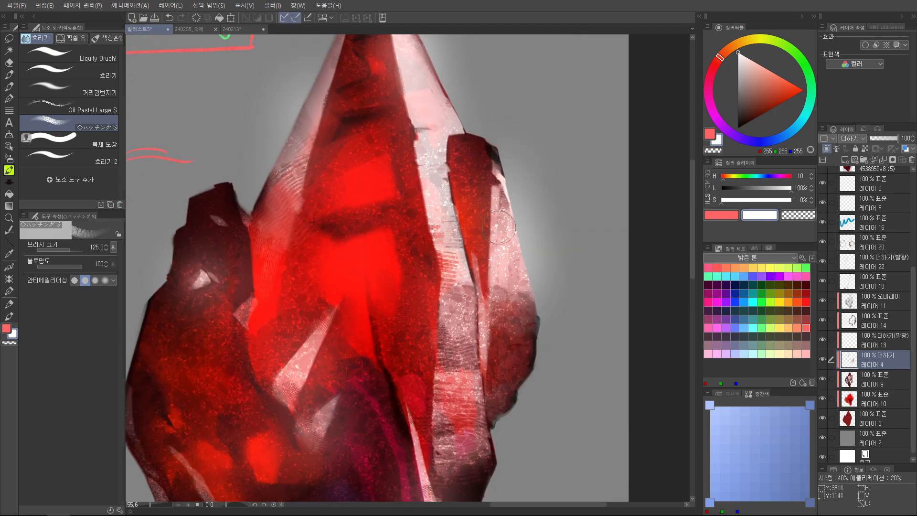
pyautogui.moveTo(514, 364); pyautogui.dragTo(517, 296)
# Step: Blend the specks on the middle and lower facets of 레이어 11 with the ◇ハッチング S brush
pyautogui.click(878, 301)
pyautogui.press(']')
pyautogui.moveTo(462, 289); pyautogui.dragTo(513, 379)
pyautogui.moveTo(401, 150); pyautogui.dragTo(420, 105)
pyautogui.moveTo(324, 436); pyautogui.dragTo(399, 315)
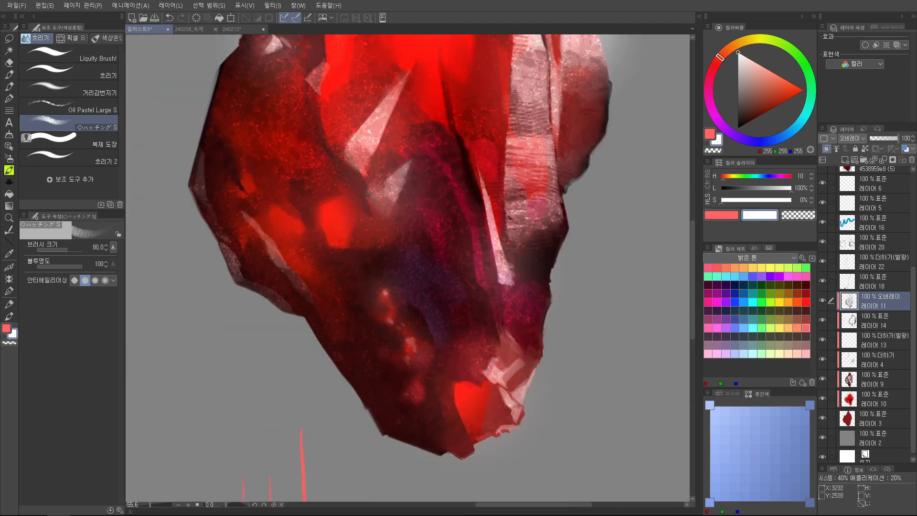
# Step: Sample a dark red and paint it over the upper edge of the glowing facet at the crystal's lower tip on 레이어 14
pyautogui.moveTo(512, 186); pyautogui.dragTo(444, 186)
pyautogui.moveTo(497, 256); pyautogui.dragTo(544, 256)
pyautogui.hotkey('alt', '[')
pyautogui.press('Tab')
pyautogui.moveTo(473, 281)
pyautogui.mouseDown()
pyautogui.moveTo(557, 195)
pyautogui.moveTo(537, 255)
pyautogui.moveTo(501, 257)
pyautogui.mouseUp()
pyautogui.moveTo(555, 266); pyautogui.dragTo(611, 265)
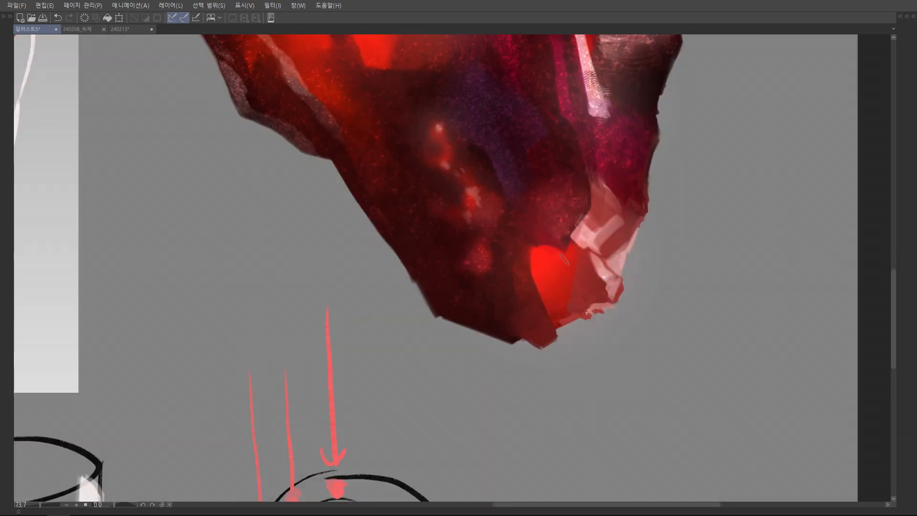
pyautogui.keyDown('alt'); pyautogui.click(563, 237); pyautogui.keyUp('alt')
pyautogui.moveTo(534, 243)
pyautogui.mouseDown()
pyautogui.moveTo(559, 246)
pyautogui.moveTo(560, 271)
pyautogui.mouseUp()
pyautogui.press('Tab')
# Step: Shape the dark rounded mass overlapping the lower tip's glowing facet with sampled reds, undoing the stray stroke beside it
pyautogui.press('Tab')
pyautogui.keyDown('alt'); pyautogui.click(565, 224); pyautogui.keyUp('alt')
pyautogui.moveTo(533, 235); pyautogui.dragTo(567, 236)
pyautogui.moveTo(592, 215)
pyautogui.mouseDown()
pyautogui.moveTo(525, 215)
pyautogui.moveTo(620, 219)
pyautogui.mouseUp()
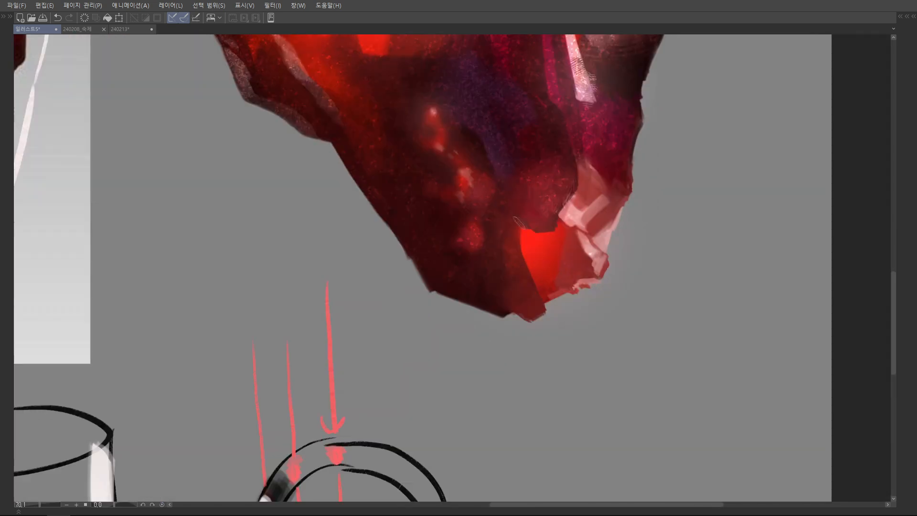
pyautogui.moveTo(518, 222)
pyautogui.mouseDown()
pyautogui.moveTo(470, 222)
pyautogui.moveTo(501, 222)
pyautogui.mouseUp()
pyautogui.moveTo(506, 253)
pyautogui.mouseDown()
pyautogui.moveTo(518, 267)
pyautogui.moveTo(515, 248)
pyautogui.mouseUp()
pyautogui.hotkey('ctrl', 'z')
pyautogui.keyDown('alt'); pyautogui.click(503, 259); pyautogui.keyUp('alt')
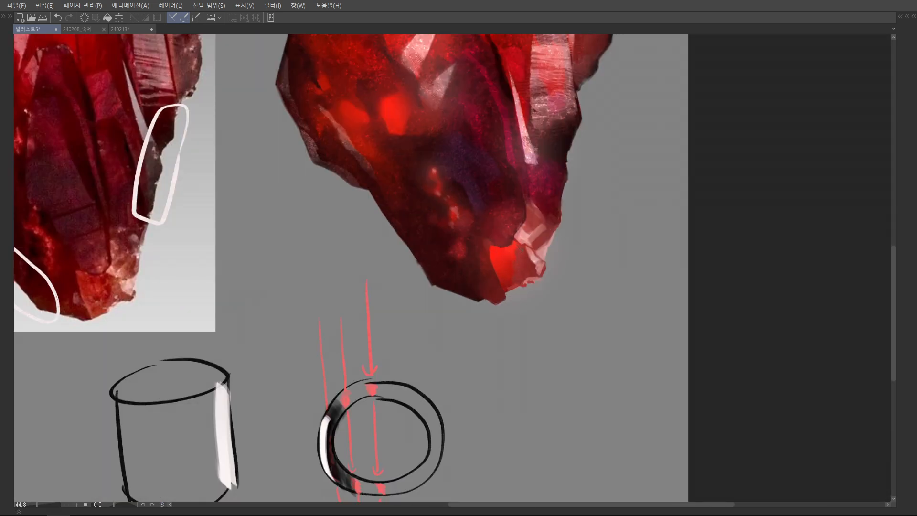
pyautogui.moveTo(526, 258); pyautogui.dragTo(478, 258)
pyautogui.moveTo(575, 246); pyautogui.dragTo(604, 246)
# Step: Airbrush a warm orange glow onto the crystal's lower tip on 레이어 10 with the 부드러운 airbrush
pyautogui.press('Tab')
pyautogui.click(874, 399)
pyautogui.moveTo(716, 64); pyautogui.dragTo(735, 44)
pyautogui.click(786, 81)
pyautogui.press('b')
pyautogui.hotkey('ctrl', 'z')
pyautogui.click(69, 64)
pyautogui.moveTo(470, 253)
pyautogui.mouseDown()
pyautogui.moveTo(465, 277)
pyautogui.moveTo(473, 253)
pyautogui.mouseUp()
pyautogui.moveTo(501, 221)
pyautogui.mouseDown()
pyautogui.moveTo(460, 220)
pyautogui.moveTo(486, 221)
pyautogui.moveTo(480, 246)
pyautogui.mouseUp()
# Step: Airbrush muted purple (139, 76, 122) over the lower central facets and crimson (170, 38, 89) over the lower left ones
pyautogui.click(711, 109)
pyautogui.click(754, 96)
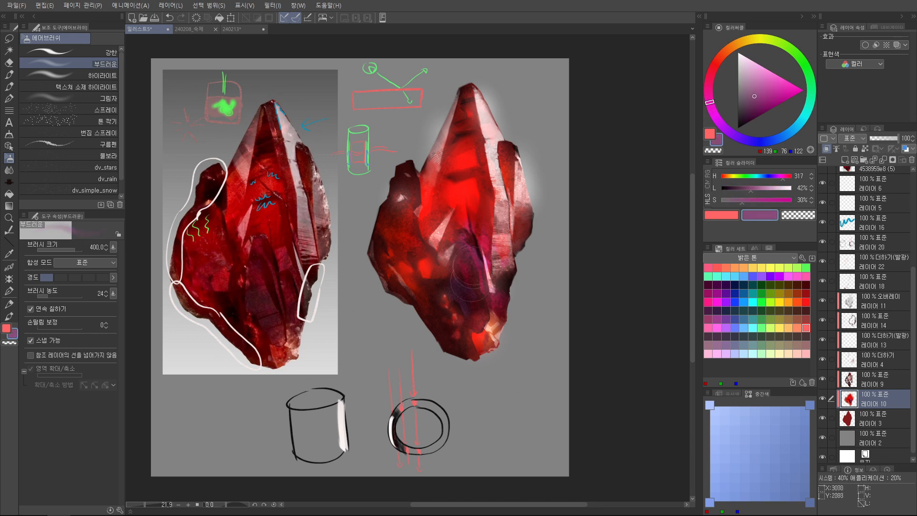
pyautogui.click(771, 97)
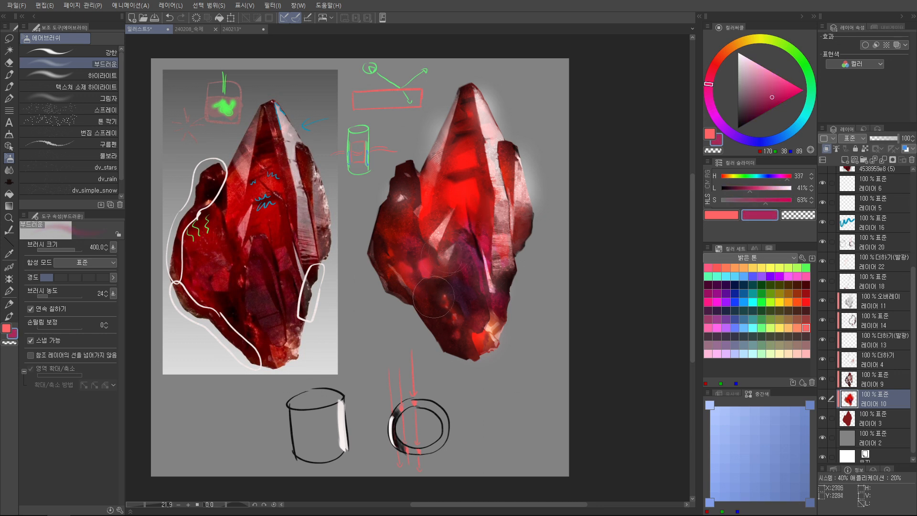
# Step: Airbrush orange light onto the red facets left of the central glow and set the colour to bright red (255, 24, 1)
pyautogui.click(712, 68)
pyautogui.click(780, 91)
pyautogui.click(725, 51)
pyautogui.moveTo(411, 183)
pyautogui.mouseDown()
pyautogui.moveTo(421, 224)
pyautogui.moveTo(429, 173)
pyautogui.moveTo(449, 173)
pyautogui.mouseUp()
pyautogui.click(718, 60)
pyautogui.hotkey('ctrl', 'space')
pyautogui.press('b')
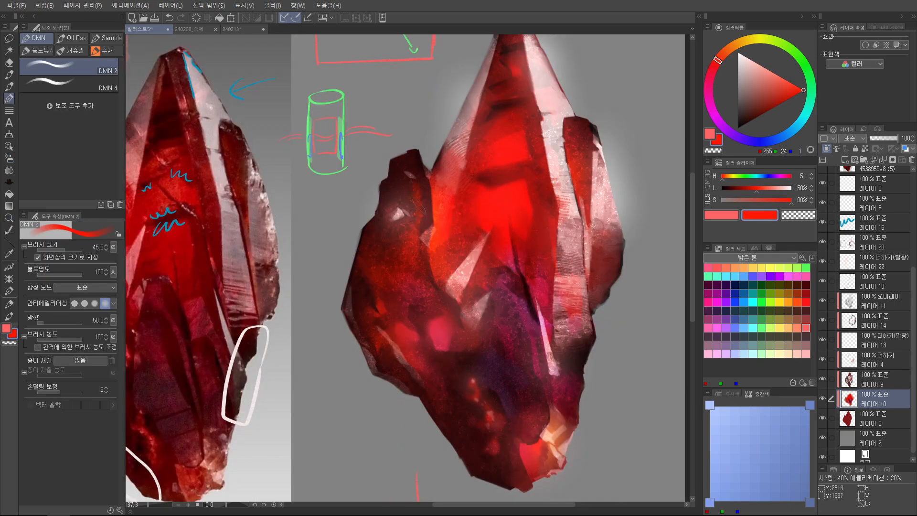
# Step: Refine the outline of the small upper-left crystal on base 레이어 3 with sampled dark red (131, 26, 27), undoing the failed strokes
pyautogui.press('e')
pyautogui.hotkey('alt', 'space')
pyautogui.moveTo(400, 198)
pyautogui.mouseDown()
pyautogui.moveTo(353, 196)
pyautogui.moveTo(439, 189)
pyautogui.moveTo(414, 177)
pyautogui.moveTo(450, 157)
pyautogui.mouseUp()
pyautogui.click(873, 418)
pyautogui.hotkey('ctrl', 'z')
pyautogui.click(737, 127)
pyautogui.hotkey('ctrl', 'z')
pyautogui.press('space')
pyautogui.keyDown('alt'); pyautogui.click(414, 184); pyautogui.keyUp('alt')
pyautogui.keyDown('alt'); pyautogui.click(414, 189); pyautogui.keyUp('alt')
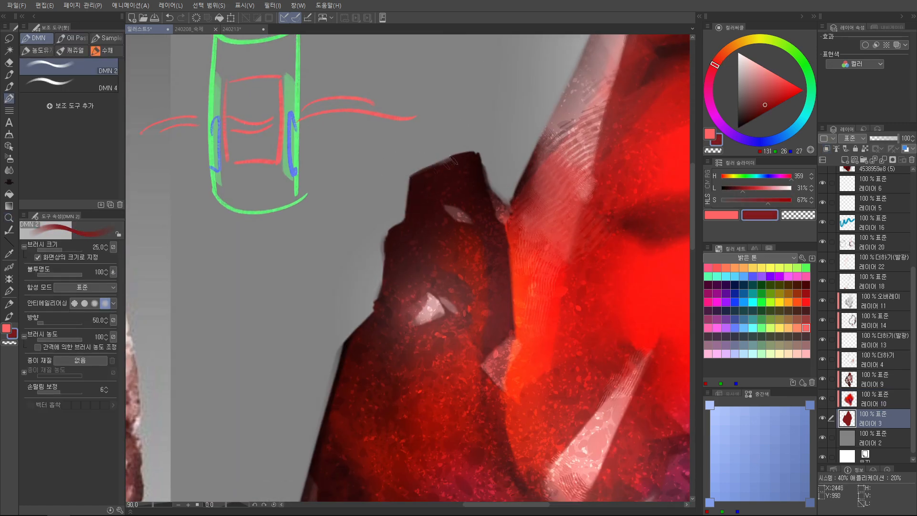
pyautogui.press('space')
pyautogui.moveTo(396, 231); pyautogui.dragTo(421, 164)
pyautogui.moveTo(401, 242); pyautogui.dragTo(368, 279)
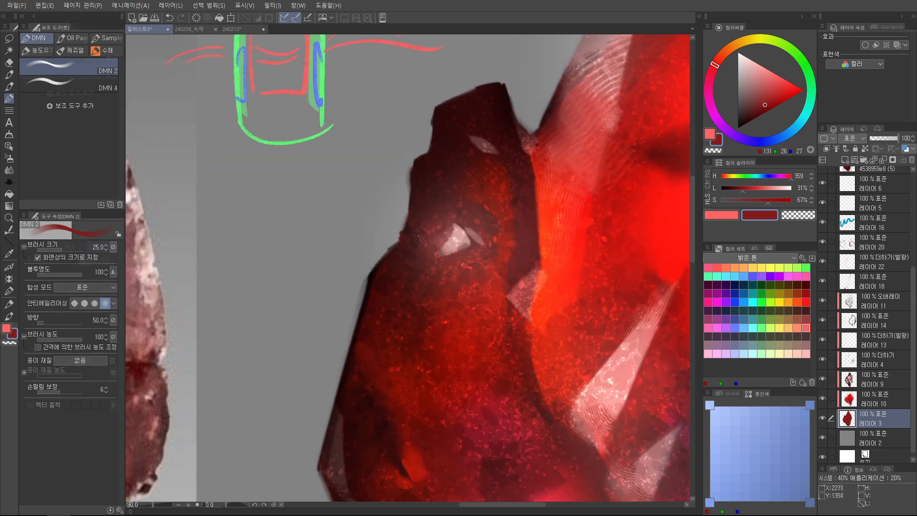
# Step: Compare the whole crystal painting with the reference photo beside it
pyautogui.hotkey('alt', 'space')
pyautogui.moveTo(496, 228); pyautogui.dragTo(453, 228)
pyautogui.moveTo(475, 262); pyautogui.dragTo(448, 262)
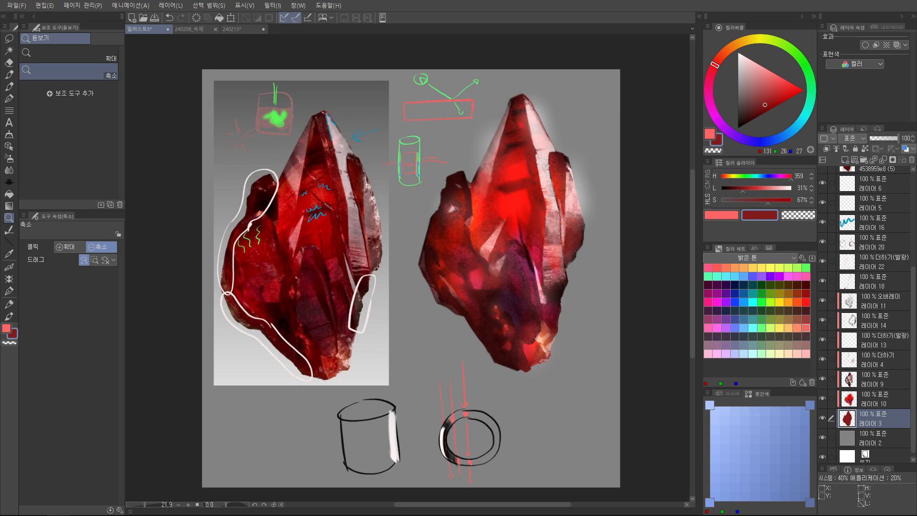
pyautogui.moveTo(353, 223); pyautogui.dragTo(325, 223)
pyautogui.press('space')
pyautogui.moveTo(432, 280); pyautogui.dragTo(403, 300)
pyautogui.press('space')
pyautogui.moveTo(359, 185); pyautogui.dragTo(413, 154)
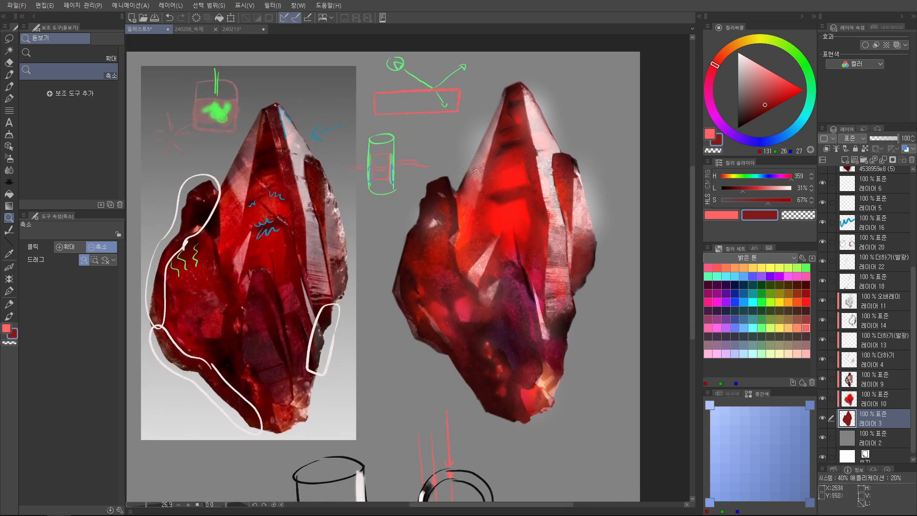
# Step: Paint and blend the facets on the crystal's left side, two layers above the base, alternating between brush and blending tool
pyautogui.hotkey('alt', ']')
pyautogui.hotkey('alt', ']')
pyautogui.moveTo(423, 239)
pyautogui.mouseDown()
pyautogui.moveTo(451, 239)
pyautogui.moveTo(438, 240)
pyautogui.moveTo(445, 256)
pyautogui.moveTo(384, 242)
pyautogui.moveTo(431, 241)
pyautogui.mouseUp()
pyautogui.press('j')
pyautogui.press('b')
pyautogui.press('j')
pyautogui.press('space')
pyautogui.moveTo(472, 265)
pyautogui.mouseDown()
pyautogui.moveTo(472, 236)
pyautogui.moveTo(411, 233)
pyautogui.moveTo(410, 195)
pyautogui.mouseUp()
pyautogui.press('b')
pyautogui.press('j')
pyautogui.press('space')
pyautogui.press('b')
pyautogui.press('j')
pyautogui.press('space')
# Step: Blend away the glowing orange spots in the dark lower facets on 레이어 14 and sample dark red (53, 11, 11)
pyautogui.moveTo(519, 276)
pyautogui.mouseDown()
pyautogui.moveTo(514, 250)
pyautogui.moveTo(539, 221)
pyautogui.mouseUp()
pyautogui.hotkey('ctrl', 'space')
pyautogui.moveTo(490, 256); pyautogui.dragTo(576, 256)
pyautogui.moveTo(527, 231); pyautogui.dragTo(477, 232)
pyautogui.keyDown('ctrl'); pyautogui.keyDown('shift'); pyautogui.click(522, 255); pyautogui.keyUp('shift'); pyautogui.keyUp('ctrl')
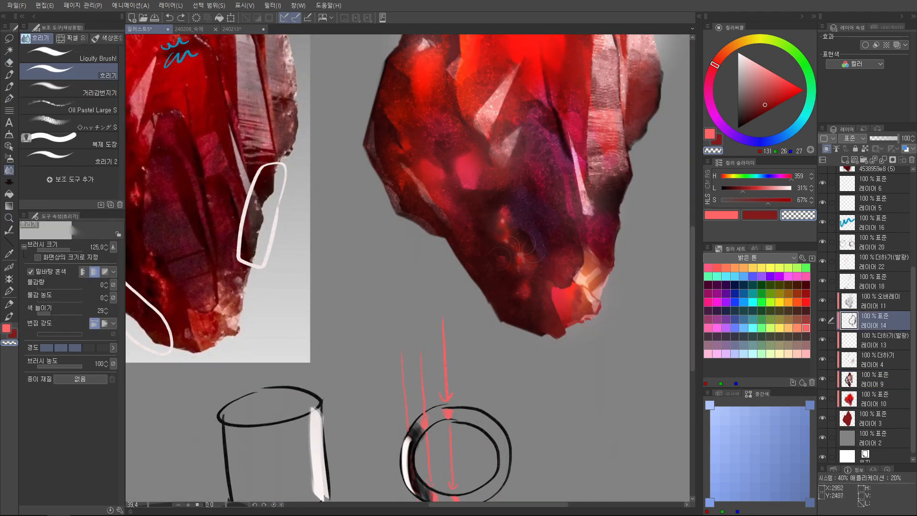
pyautogui.hotkey('ctrl', 'space')
pyautogui.moveTo(552, 229)
pyautogui.mouseDown()
pyautogui.moveTo(501, 229)
pyautogui.moveTo(580, 239)
pyautogui.mouseUp()
pyautogui.press('Tab')
pyautogui.hotkey('ctrl', 'space')
pyautogui.press('b')
pyautogui.press('Tab')
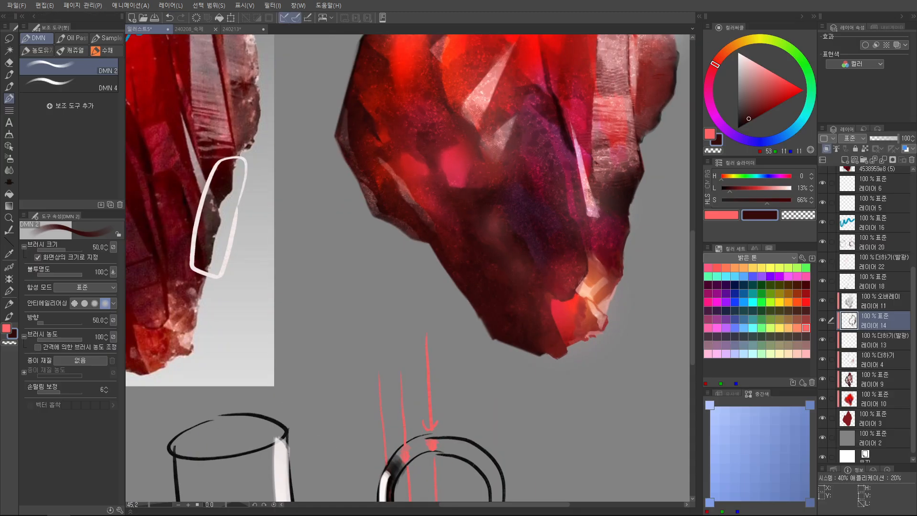
# Step: Paint an orange light streak down the dark lower facets on the 더하기(발광) layer 레이어 19, undoing and redoing strokes
pyautogui.press('Tab')
pyautogui.press('Tab')
pyautogui.press('Tab')
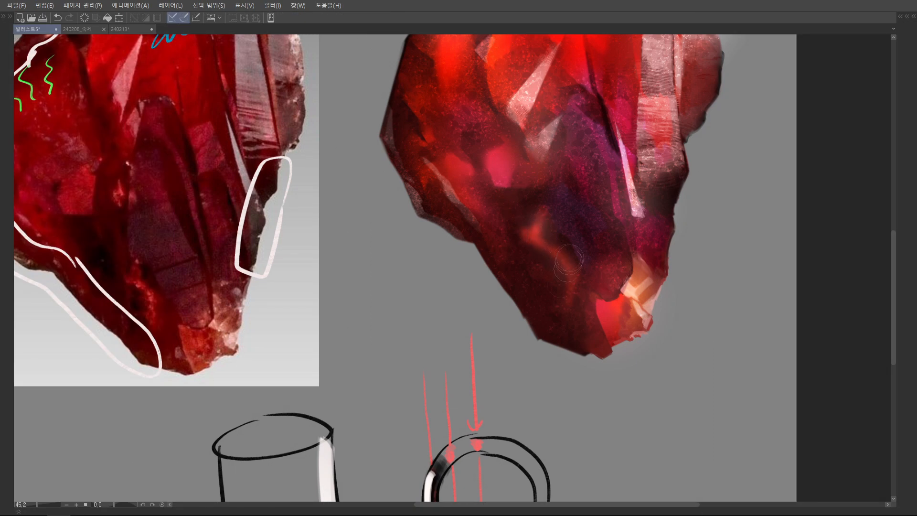
pyautogui.hotkey('ctrl', 'space')
pyautogui.moveTo(572, 300); pyautogui.dragTo(580, 300)
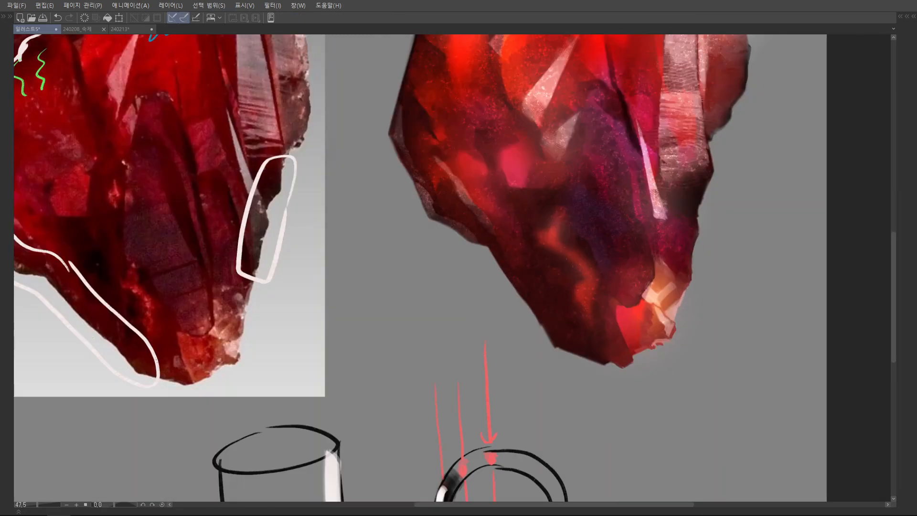
pyautogui.hotkey('ctrl', 'z')
pyautogui.press('Tab')
pyautogui.press('Tab')
pyautogui.click(568, 253)
pyautogui.hotkey('ctrl', 'space')
pyautogui.moveTo(592, 245); pyautogui.dragTo(526, 207)
pyautogui.press('Tab')
pyautogui.hotkey('ctrl', 'y')
pyautogui.hotkey('ctrl', 'y')
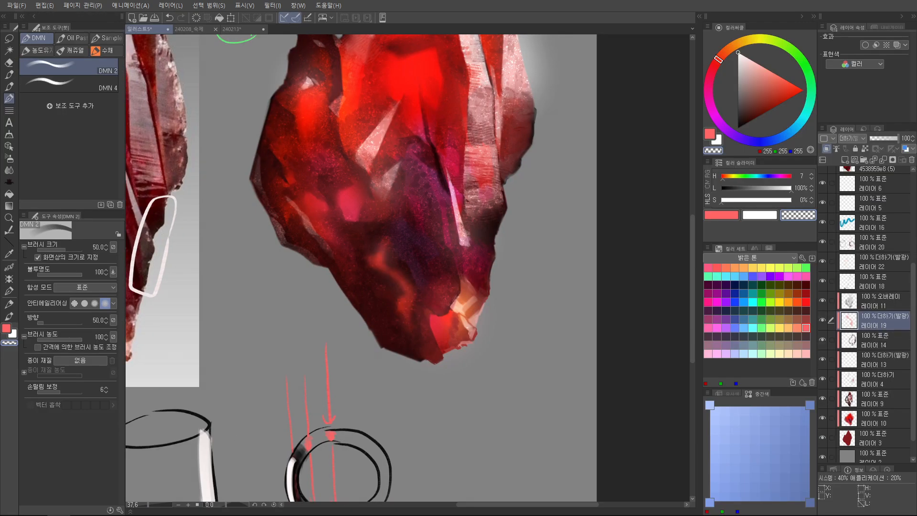
# Step: Compare the light streak in the lower facets with the reference photo at whole-canvas view
pyautogui.hotkey('ctrl', 'e')
pyautogui.press('Tab')
pyautogui.hotkey('ctrl', 'space')
pyautogui.moveTo(397, 265); pyautogui.dragTo(654, 231)
pyautogui.press('Tab')
pyautogui.press('Tab')
pyautogui.hotkey('ctrl', 'space')
pyautogui.hotkey('ctrl', 'space')
pyautogui.moveTo(588, 258); pyautogui.dragTo(506, 255)
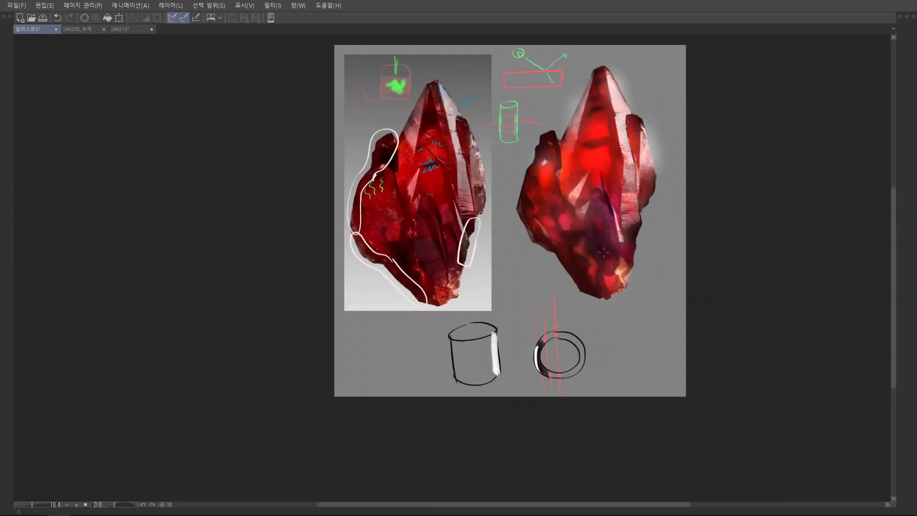
# Step: Tone down the orange streak in the dark lower facets to a faint patch beside the purple facet
pyautogui.scroll(3, 604, 252)
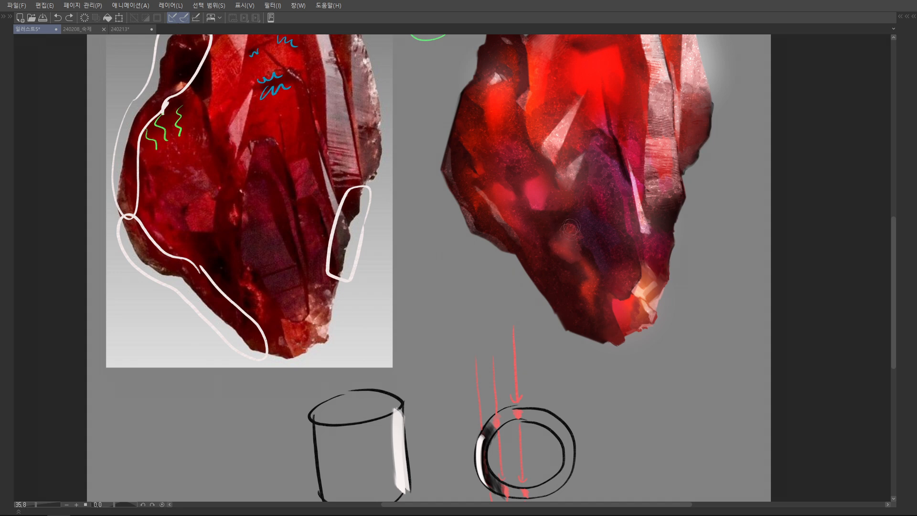
pyautogui.hotkey('ctrl', 'space')
pyautogui.moveTo(560, 223); pyautogui.dragTo(514, 223)
pyautogui.hotkey('ctrl', 'z')
pyautogui.hotkey('ctrl', 'space')
pyautogui.moveTo(578, 228); pyautogui.dragTo(611, 229)
pyautogui.moveTo(608, 215)
pyautogui.mouseDown()
pyautogui.moveTo(573, 220)
pyautogui.moveTo(644, 234)
pyautogui.mouseUp()
pyautogui.press('Tab')
pyautogui.press('Tab')
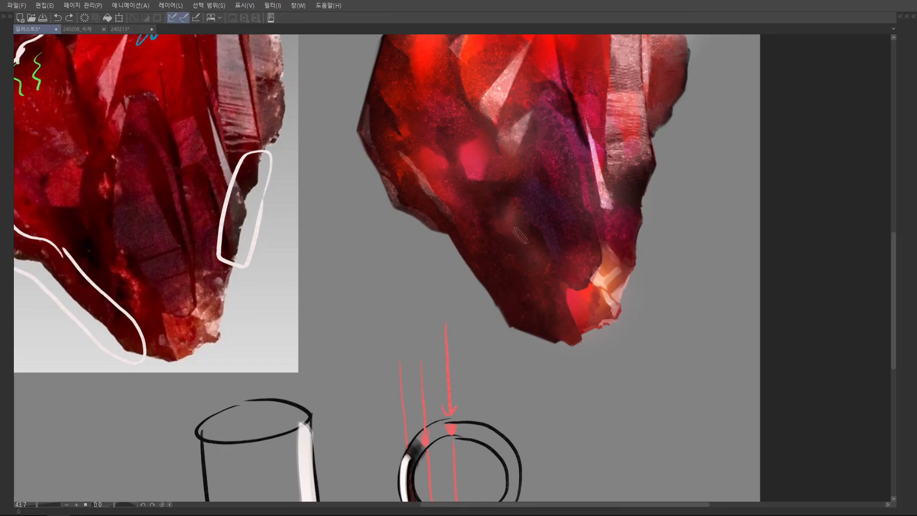
pyautogui.moveTo(519, 249)
pyautogui.mouseDown()
pyautogui.moveTo(531, 283)
pyautogui.moveTo(521, 270)
pyautogui.moveTo(583, 279)
pyautogui.moveTo(497, 279)
pyautogui.mouseUp()
# Step: Repaint the glow left of the purple facet as a narrow, curved orange-red streak and blend its edges
pyautogui.hotkey('ctrl', 'space')
pyautogui.press('Tab')
pyautogui.press('Tab')
pyautogui.hotkey('ctrl', 'space')
pyautogui.hotkey('ctrl', 'space')
pyautogui.moveTo(542, 255); pyautogui.dragTo(602, 254)
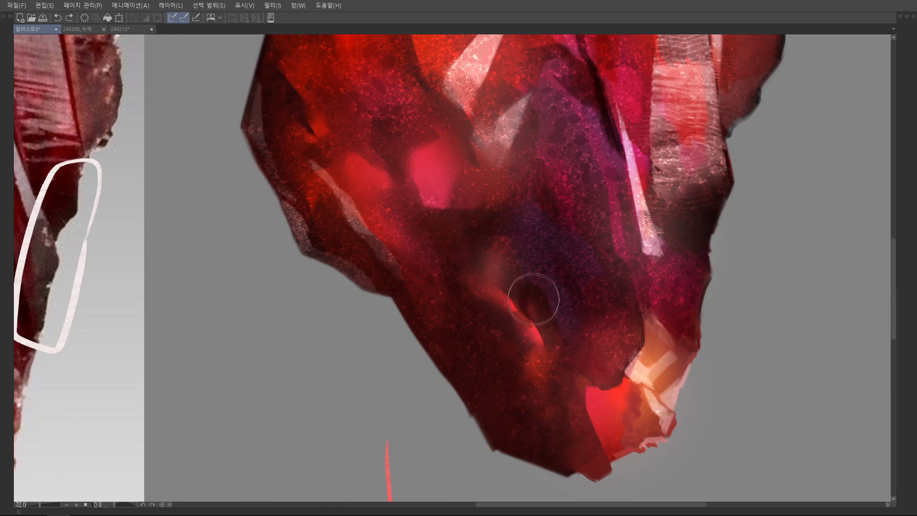
# Step: Compare the overall light and dark balance of the painted crystal with the reference photo
pyautogui.hotkey('ctrl', 'space')
pyautogui.moveTo(589, 271)
pyautogui.mouseDown()
pyautogui.moveTo(542, 271)
pyautogui.moveTo(585, 274)
pyautogui.mouseUp()
pyautogui.hotkey('ctrl', 'space')
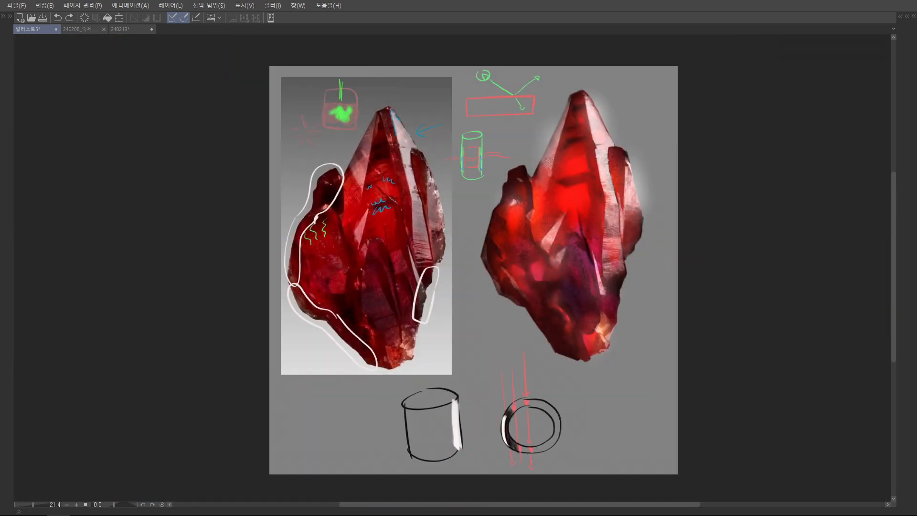
pyautogui.hotkey('ctrl', 'space')
pyautogui.moveTo(593, 209); pyautogui.dragTo(593, 250)
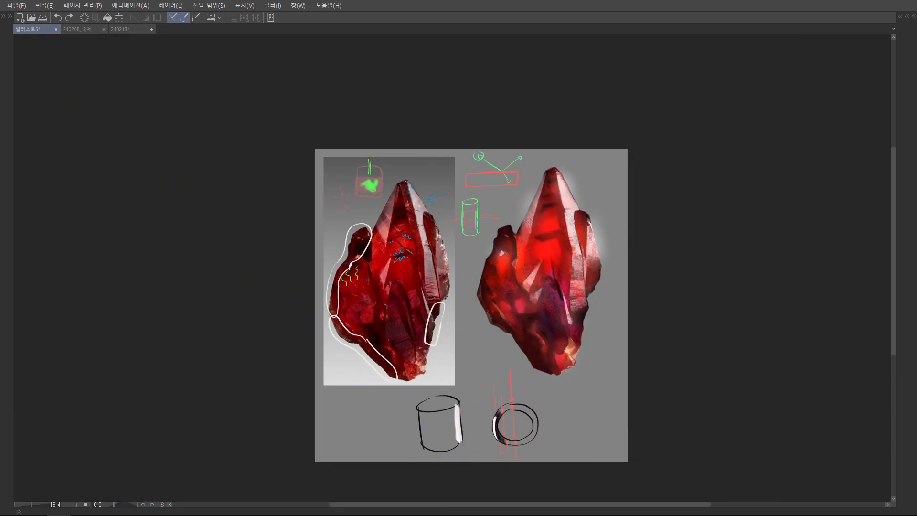
pyautogui.moveTo(609, 213); pyautogui.dragTo(635, 213)
pyautogui.moveTo(566, 287); pyautogui.dragTo(602, 286)
pyautogui.press('Tab')
pyautogui.press('Tab')
# Step: Refine the outline and dark edge of the crystal's bottom tip around the red facet
pyautogui.moveTo(542, 273); pyautogui.dragTo(582, 273)
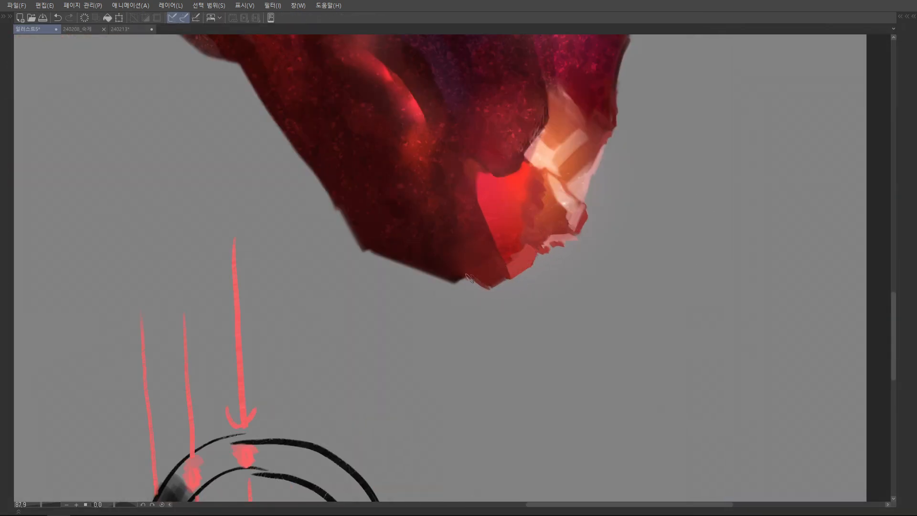
pyautogui.moveTo(541, 290); pyautogui.dragTo(492, 290)
pyautogui.moveTo(556, 275); pyautogui.dragTo(611, 276)
pyautogui.keyDown('alt'); pyautogui.click(446, 310); pyautogui.keyUp('alt')
pyautogui.moveTo(532, 248)
pyautogui.mouseDown()
pyautogui.moveTo(520, 274)
pyautogui.moveTo(473, 304)
pyautogui.mouseUp()
pyautogui.moveTo(539, 279); pyautogui.dragTo(582, 279)
pyautogui.moveTo(545, 172); pyautogui.dragTo(493, 433)
pyautogui.moveTo(540, 210); pyautogui.dragTo(545, 440)
# Step: Touch up the edges of the crystal's upper point and check them against the whole crystal
pyautogui.moveTo(445, 79); pyautogui.dragTo(448, 189)
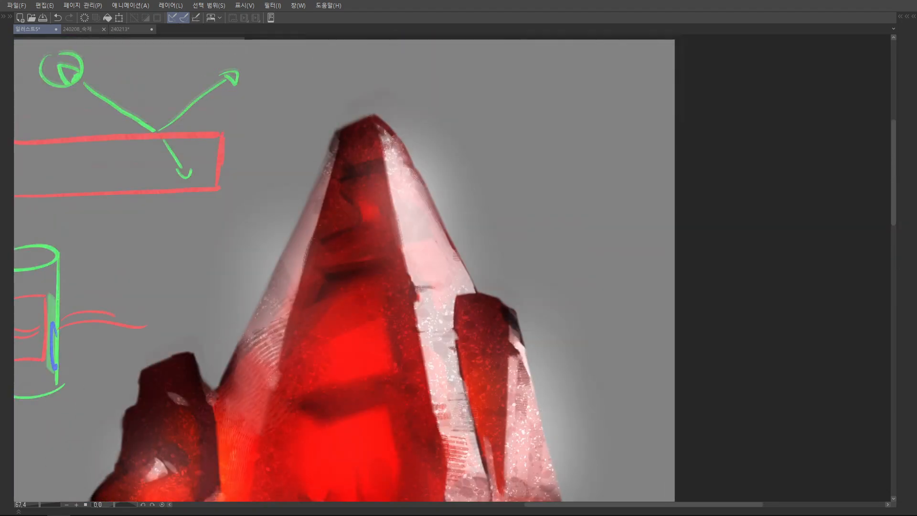
pyautogui.moveTo(319, 138); pyautogui.dragTo(345, 59)
pyautogui.press('Tab')
pyautogui.press('Tab')
pyautogui.moveTo(266, 295); pyautogui.dragTo(337, 112)
pyautogui.moveTo(336, 112); pyautogui.dragTo(258, 112)
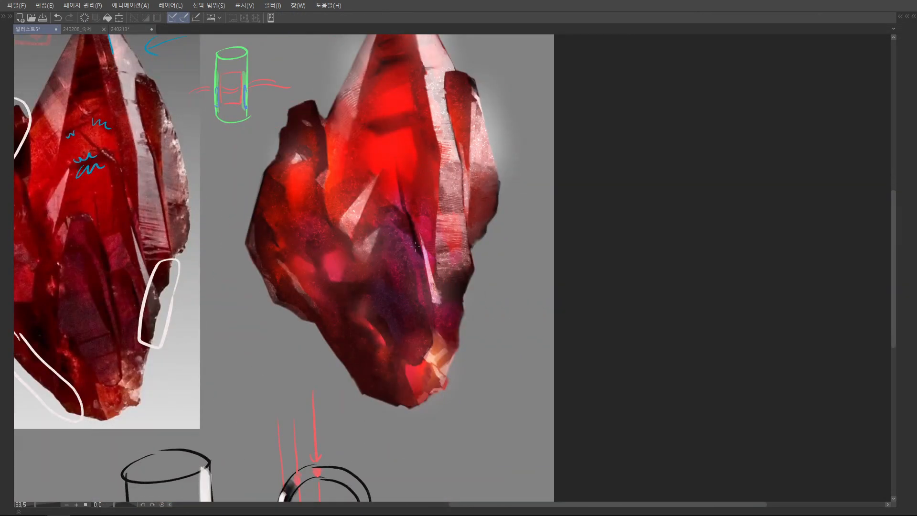
pyautogui.moveTo(415, 246); pyautogui.dragTo(384, 246)
# Step: Fill the lower background behind the crystal with light grey (217, 217, 217) on 레이어 2 and blend its upper edge
pyautogui.press('Tab')
pyautogui.moveTo(503, 247)
pyautogui.mouseDown()
pyautogui.moveTo(573, 258)
pyautogui.moveTo(606, 246)
pyautogui.moveTo(430, 246)
pyautogui.moveTo(622, 391)
pyautogui.mouseUp()
pyautogui.press('p')
pyautogui.press('g')
pyautogui.click(582, 325)
pyautogui.press('j')
pyautogui.moveTo(587, 244)
pyautogui.mouseDown()
pyautogui.moveTo(589, 258)
pyautogui.moveTo(634, 259)
pyautogui.moveTo(382, 269)
pyautogui.moveTo(594, 248)
pyautogui.mouseUp()
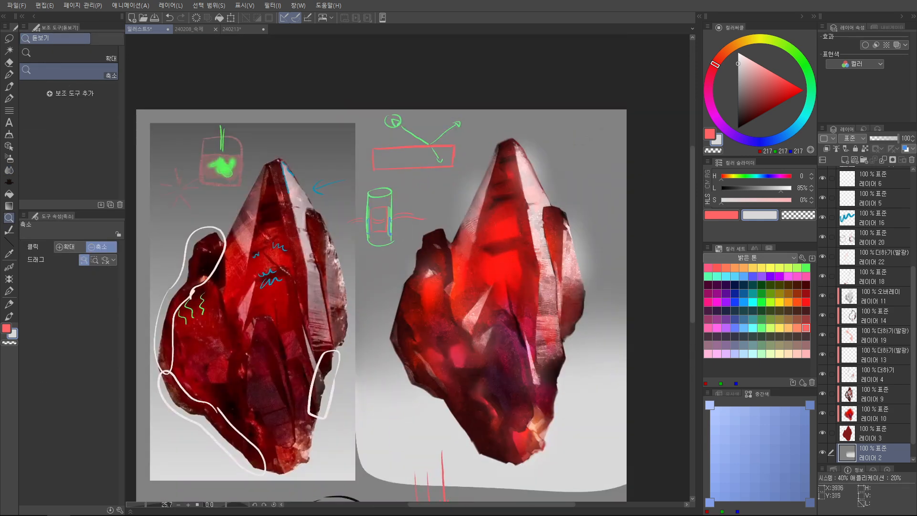
# Step: Paint the upper background dark with a much larger brush, using near-black (27, 27, 27), and blend it around the crystal tip
pyautogui.press('b')
pyautogui.press(']')
pyautogui.press(']')
pyautogui.press(']')
pyautogui.press(']')
pyautogui.press(']')
pyautogui.press(']')
pyautogui.press(']')
pyautogui.press(']')
pyautogui.moveTo(405, 142)
pyautogui.mouseDown()
pyautogui.moveTo(573, 191)
pyautogui.moveTo(399, 124)
pyautogui.moveTo(565, 122)
pyautogui.moveTo(532, 111)
pyautogui.moveTo(610, 157)
pyautogui.mouseUp()
pyautogui.click(737, 120)
pyautogui.press('j')
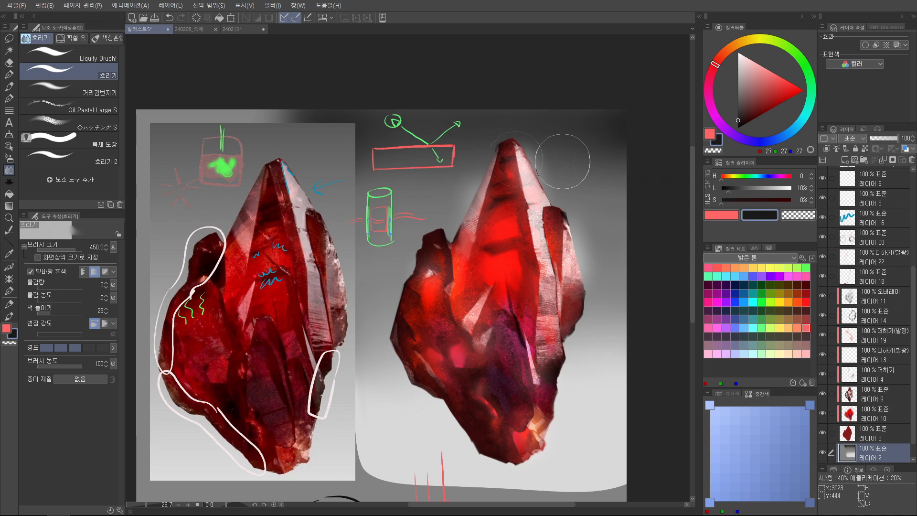
pyautogui.keyDown('alt'); pyautogui.click(537, 141); pyautogui.keyUp('alt')
pyautogui.moveTo(571, 180)
pyautogui.mouseDown()
pyautogui.moveTo(563, 200)
pyautogui.moveTo(521, 200)
pyautogui.moveTo(549, 201)
pyautogui.mouseUp()
# Step: Hide the diagram sketches on 레이어 20 and 레이어 8 and make 레이어 8 the active layer
pyautogui.keyDown('ctrl'); pyautogui.keyDown('shift'); pyautogui.click(448, 163); pyautogui.keyUp('shift'); pyautogui.keyUp('ctrl')
pyautogui.keyDown('ctrl'); pyautogui.keyDown('shift'); pyautogui.click(473, 347); pyautogui.keyUp('shift'); pyautogui.keyUp('ctrl')
pyautogui.moveTo(473, 347); pyautogui.dragTo(450, 168)
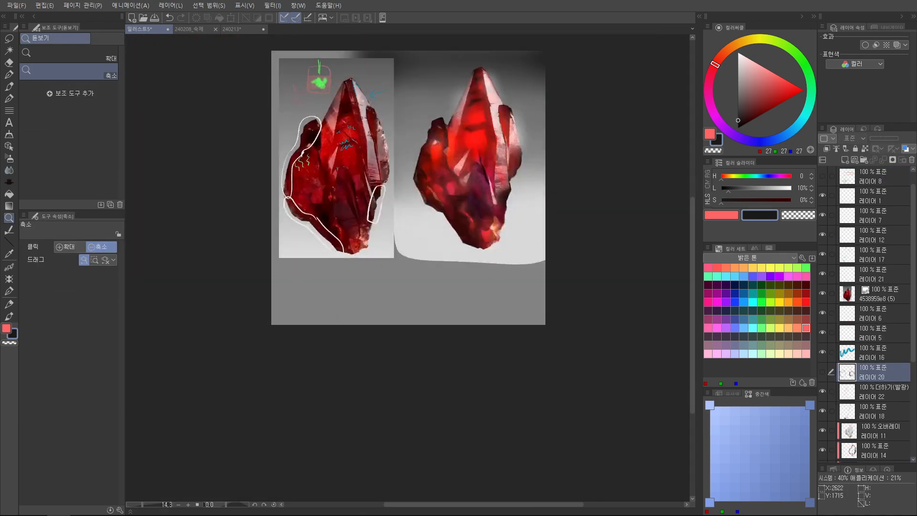
pyautogui.moveTo(488, 261); pyautogui.dragTo(453, 179)
pyautogui.click(872, 176)
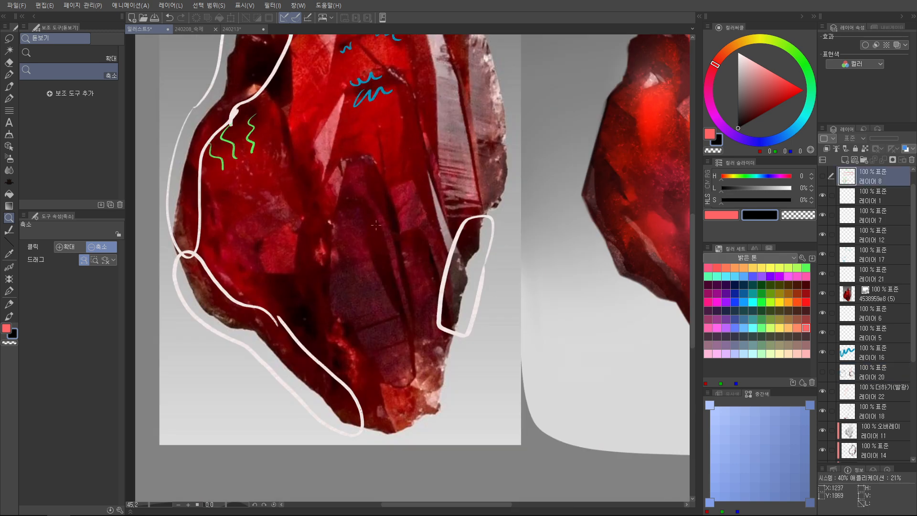
pyautogui.press('p')
pyautogui.moveTo(339, 178); pyautogui.dragTo(336, 220)
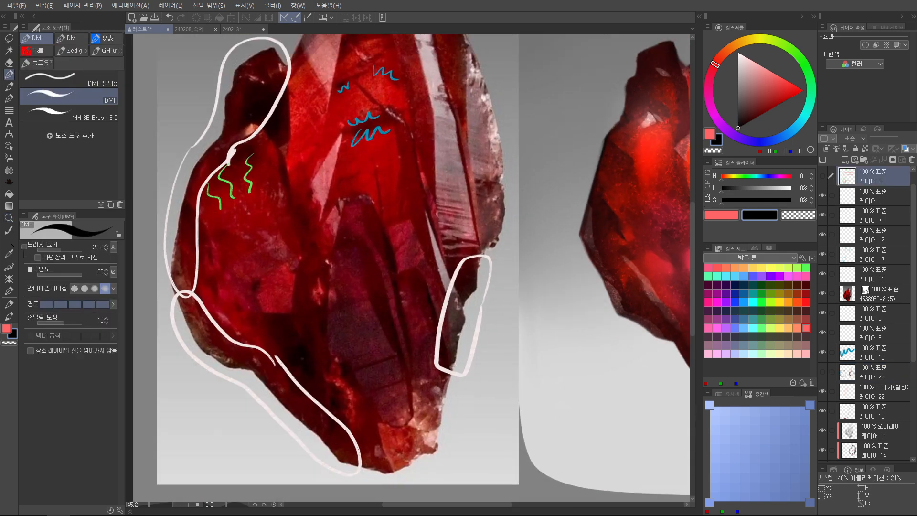
pyautogui.press('Tab')
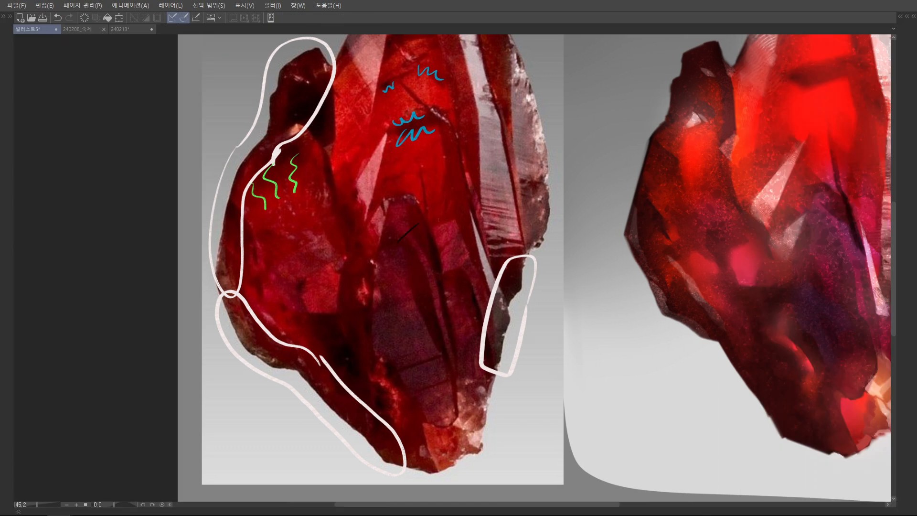
pyautogui.moveTo(457, 213); pyautogui.dragTo(433, 213)
pyautogui.moveTo(433, 213); pyautogui.dragTo(436, 153)
# Step: Draw a rounded shape in light red (255, 115, 115) in the empty area below the reference and fill it on 레이어 24
pyautogui.moveTo(439, 320); pyautogui.dragTo(455, 190)
pyautogui.moveTo(454, 190); pyautogui.dragTo(467, 226)
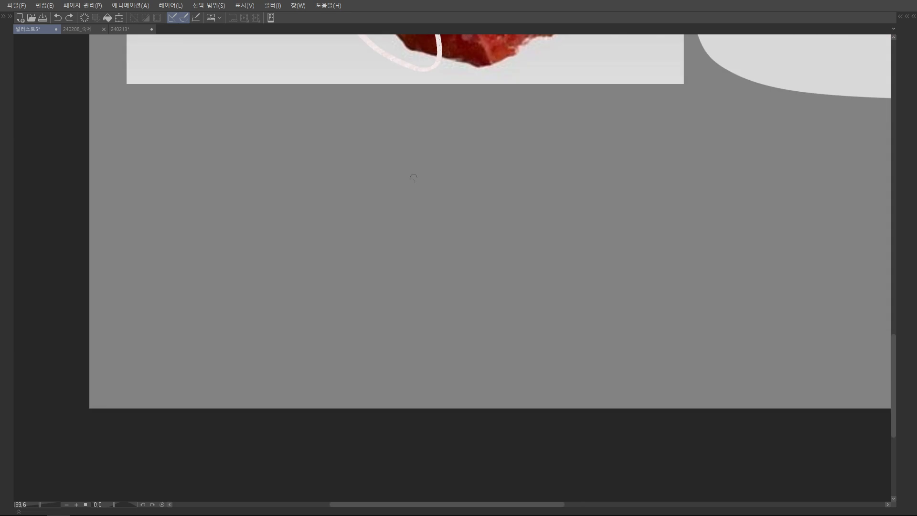
pyautogui.press('Tab')
pyautogui.press('Tab')
pyautogui.moveTo(397, 192)
pyautogui.mouseDown()
pyautogui.moveTo(317, 239)
pyautogui.moveTo(411, 192)
pyautogui.mouseUp()
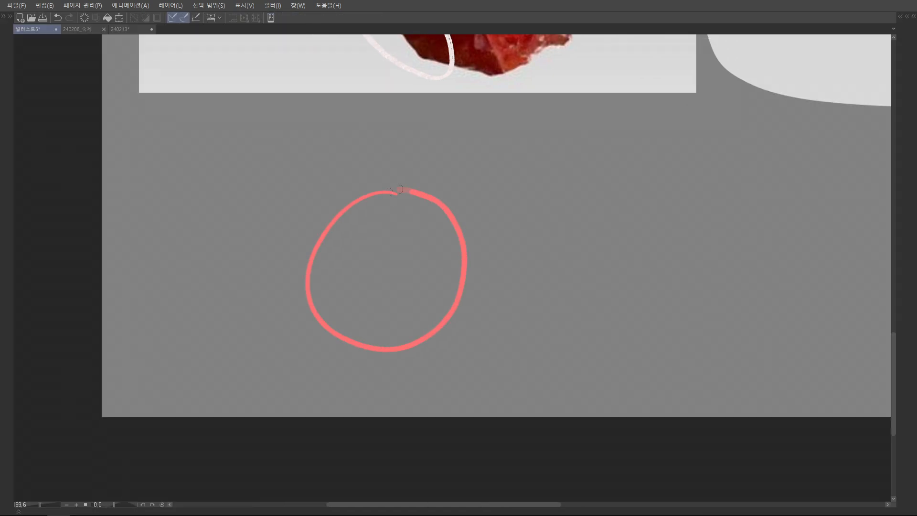
pyautogui.moveTo(464, 213); pyautogui.dragTo(395, 296)
pyautogui.moveTo(440, 365); pyautogui.dragTo(470, 365)
pyautogui.press('Tab')
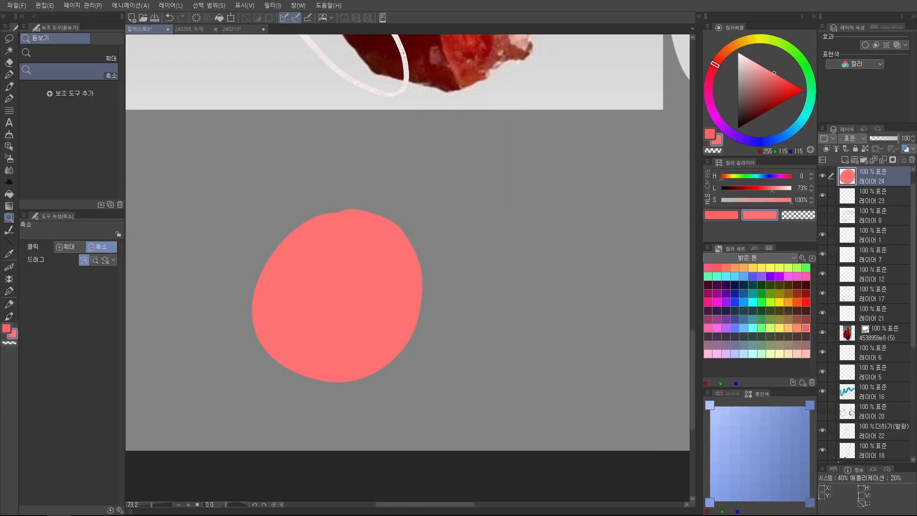
# Step: Airbrush a soft pure red (255, 0, 0) centre onto the rounded shape, using a new clipped layer above it
pyautogui.press('p')
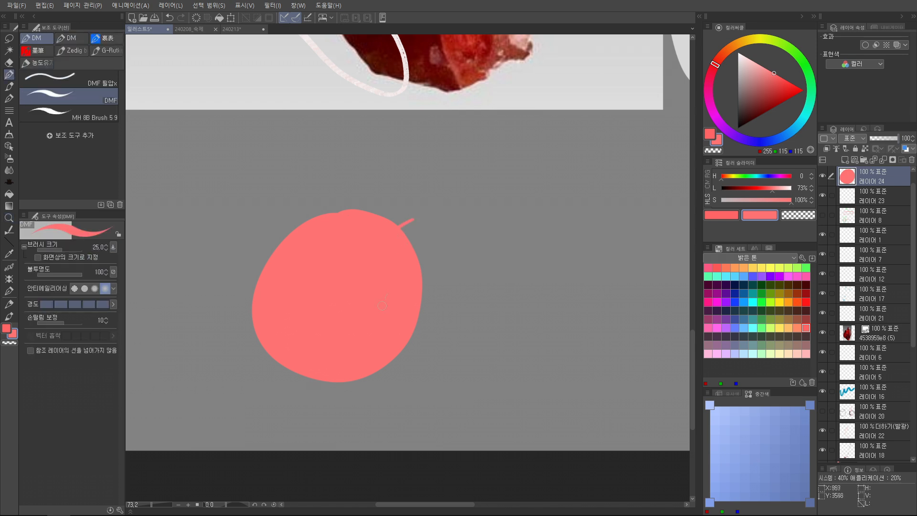
pyautogui.moveTo(774, 74); pyautogui.dragTo(803, 90)
pyautogui.moveTo(382, 200); pyautogui.dragTo(434, 206)
pyautogui.moveTo(513, 235); pyautogui.dragTo(540, 222)
pyautogui.hotkey('ctrl', 'shift', 'n')
pyautogui.hotkey('ctrl', 'alt', 'g')
pyautogui.press('b')
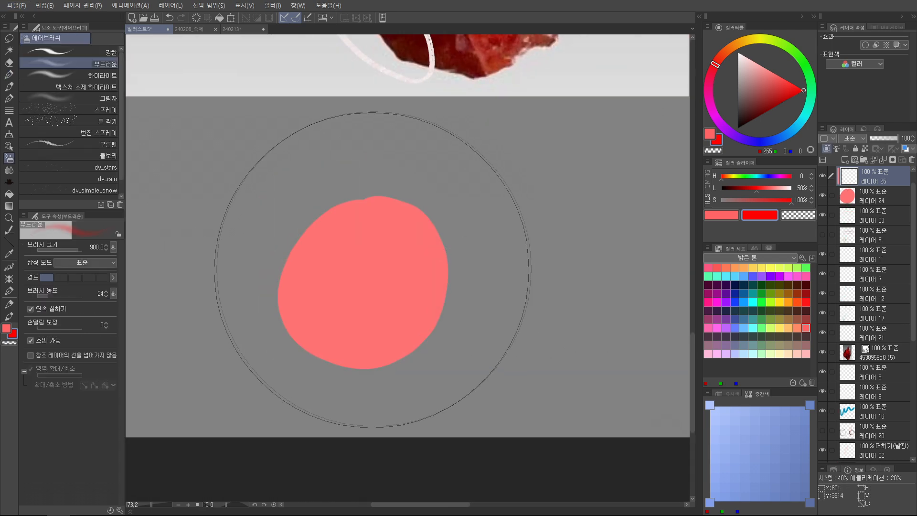
pyautogui.moveTo(370, 262)
pyautogui.mouseDown()
pyautogui.moveTo(359, 270)
pyautogui.moveTo(374, 265)
pyautogui.mouseUp()
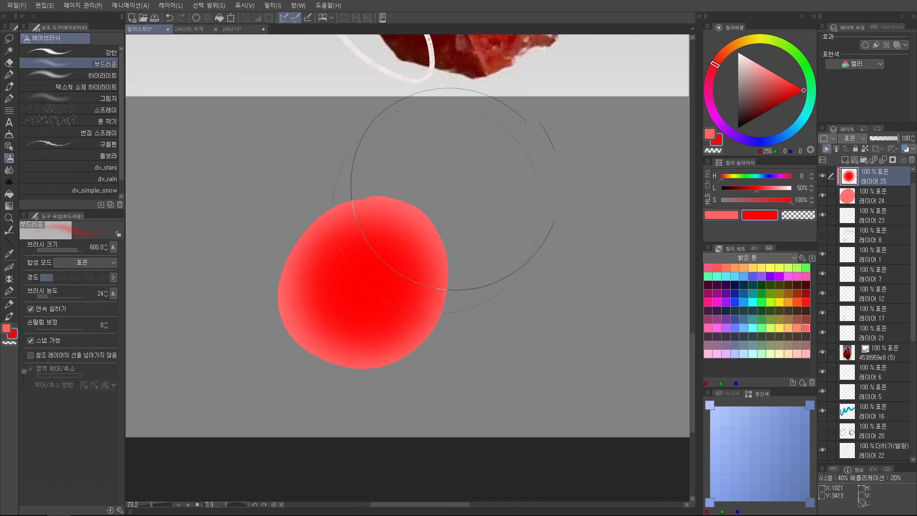
pyautogui.moveTo(494, 239); pyautogui.dragTo(469, 307)
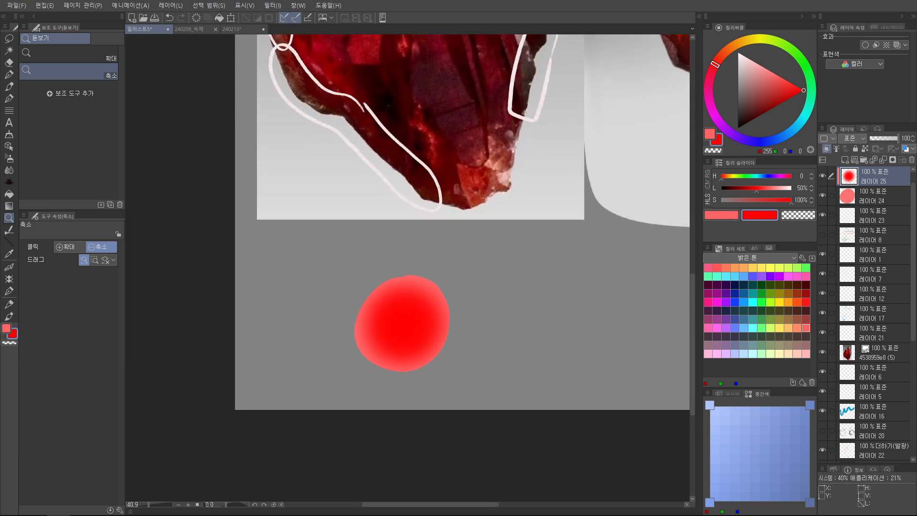
# Step: Airbrush black (0, 0, 0) shading around the rim of the rounded shape, leaving a bright red core
pyautogui.click(738, 128)
pyautogui.moveTo(311, 58); pyautogui.dragTo(290, 165)
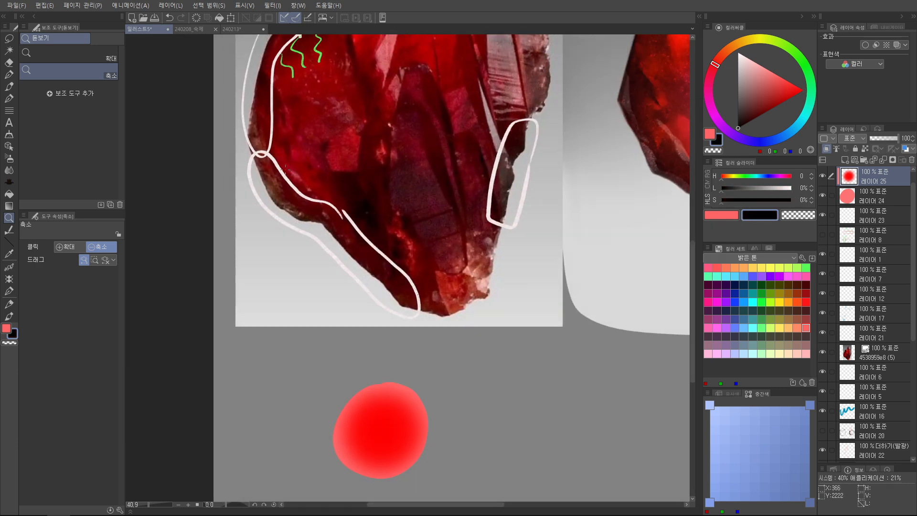
pyautogui.press('p')
pyautogui.moveTo(325, 342); pyautogui.dragTo(318, 216)
pyautogui.press('b')
pyautogui.moveTo(375, 274)
pyautogui.mouseDown()
pyautogui.moveTo(374, 244)
pyautogui.moveTo(401, 243)
pyautogui.mouseUp()
pyautogui.press('[')
pyautogui.moveTo(328, 231); pyautogui.dragTo(311, 300)
pyautogui.moveTo(306, 253); pyautogui.dragTo(361, 348)
pyautogui.moveTo(469, 264)
pyautogui.mouseDown()
pyautogui.moveTo(433, 211)
pyautogui.moveTo(403, 362)
pyautogui.moveTo(345, 376)
pyautogui.moveTo(340, 366)
pyautogui.moveTo(420, 348)
pyautogui.moveTo(460, 295)
pyautogui.moveTo(389, 194)
pyautogui.moveTo(311, 327)
pyautogui.moveTo(403, 316)
pyautogui.moveTo(338, 251)
pyautogui.mouseUp()
pyautogui.hotkey('alt', 'space')
pyautogui.moveTo(409, 179); pyautogui.dragTo(398, 109)
pyautogui.moveTo(415, 175); pyautogui.dragTo(370, 175)
pyautogui.moveTo(386, 354)
pyautogui.mouseDown()
pyautogui.moveTo(386, 271)
pyautogui.moveTo(442, 271)
pyautogui.mouseUp()
# Step: Brush translucent black bands diagonally across the rounded shape's red core and along its left and right sides on 레이어 25
pyautogui.press('b')
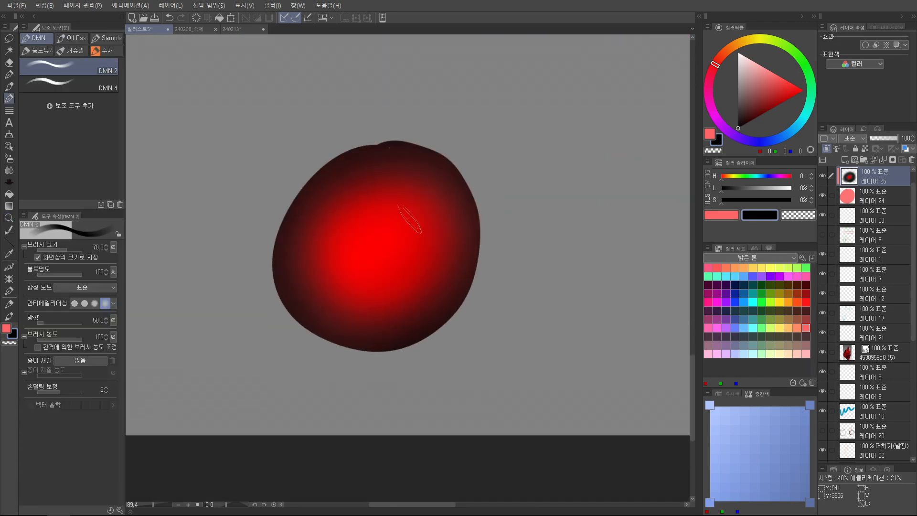
pyautogui.moveTo(464, 170); pyautogui.dragTo(302, 356)
pyautogui.moveTo(415, 146)
pyautogui.mouseDown()
pyautogui.moveTo(329, 285)
pyautogui.moveTo(430, 233)
pyautogui.moveTo(462, 234)
pyautogui.moveTo(416, 284)
pyautogui.moveTo(444, 278)
pyautogui.mouseUp()
pyautogui.hotkey('ctrl', 'z')
pyautogui.hotkey('ctrl', 'z')
pyautogui.moveTo(426, 329)
pyautogui.mouseDown()
pyautogui.moveTo(421, 272)
pyautogui.moveTo(460, 305)
pyautogui.mouseUp()
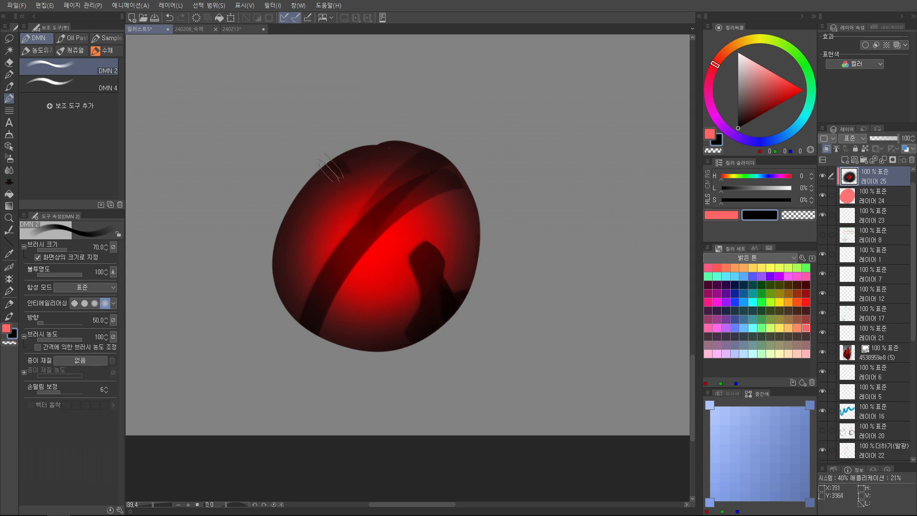
pyautogui.moveTo(335, 167); pyautogui.dragTo(301, 246)
# Step: Add a small dark spot near the centre of the core and blur the dark bands softly into the red glow
pyautogui.press('j')
pyautogui.scroll(2, 381, 213)
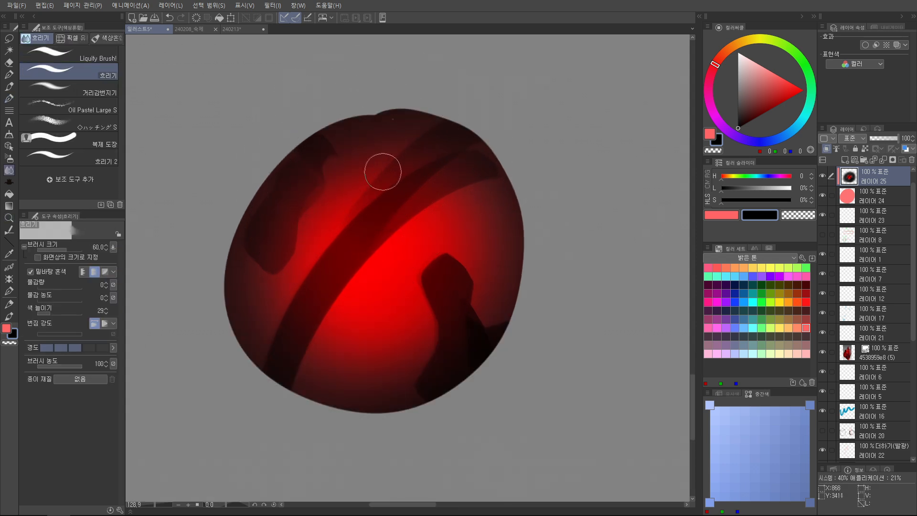
pyautogui.press('p')
pyautogui.press(']')
pyautogui.moveTo(374, 246)
pyautogui.mouseDown()
pyautogui.moveTo(346, 289)
pyautogui.moveTo(351, 280)
pyautogui.mouseUp()
pyautogui.press('j')
pyautogui.moveTo(358, 248)
pyautogui.mouseDown()
pyautogui.moveTo(368, 287)
pyautogui.moveTo(319, 296)
pyautogui.moveTo(323, 318)
pyautogui.mouseUp()
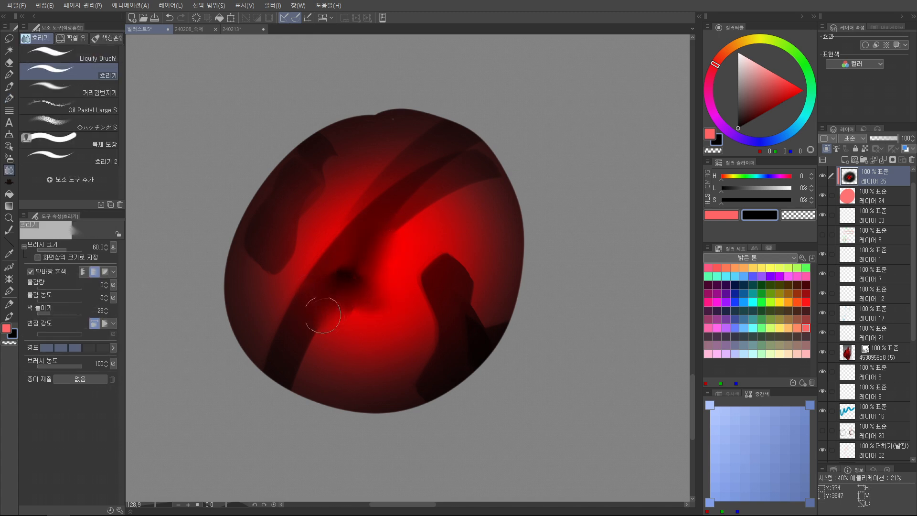
pyautogui.moveTo(328, 245); pyautogui.dragTo(292, 293)
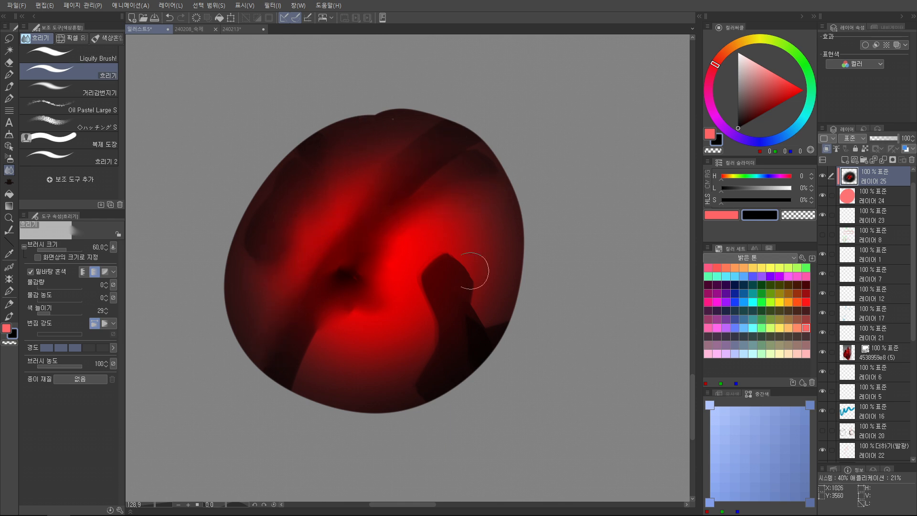
pyautogui.moveTo(422, 287)
pyautogui.mouseDown()
pyautogui.moveTo(436, 245)
pyautogui.moveTo(447, 255)
pyautogui.mouseUp()
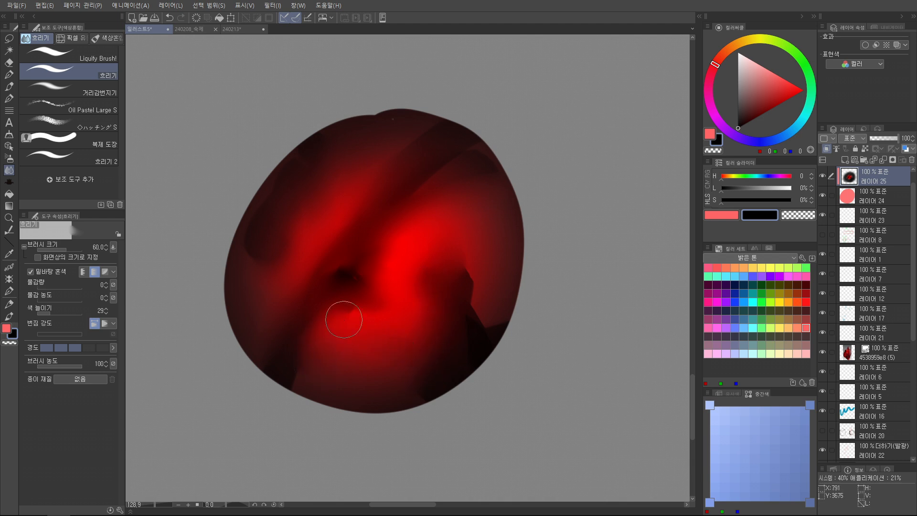
# Step: Dab black accents around the lower, left and right rim of the rounded shape and blend them into the shading
pyautogui.press('b')
pyautogui.moveTo(286, 372); pyautogui.dragTo(336, 405)
pyautogui.press('j')
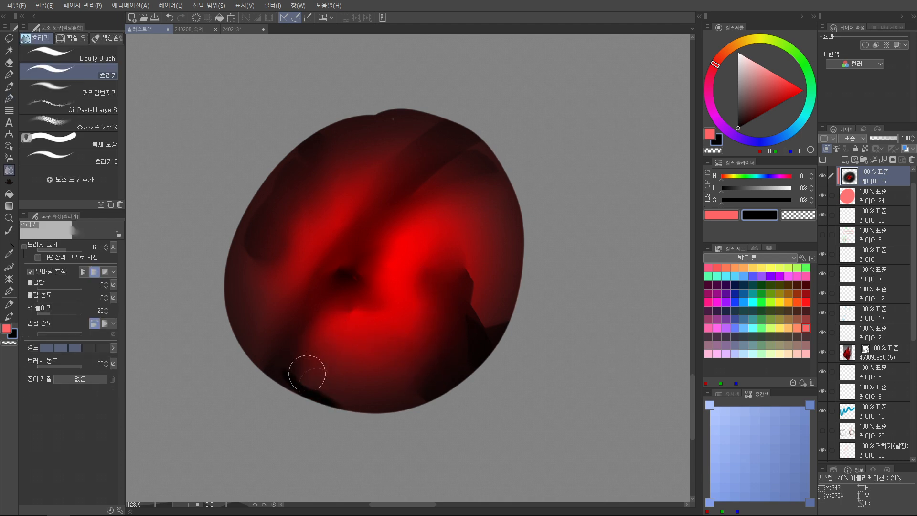
pyautogui.press('b')
pyautogui.moveTo(264, 367); pyautogui.dragTo(233, 325)
pyautogui.press('j')
pyautogui.press('b')
pyautogui.moveTo(238, 246); pyautogui.dragTo(246, 224)
pyautogui.press('j')
pyautogui.press('b')
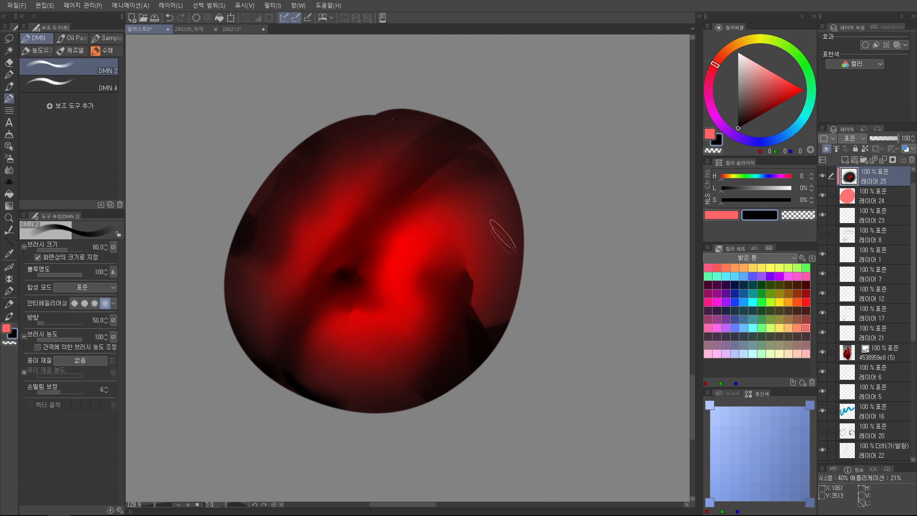
pyautogui.moveTo(501, 233); pyautogui.dragTo(483, 339)
pyautogui.press('j')
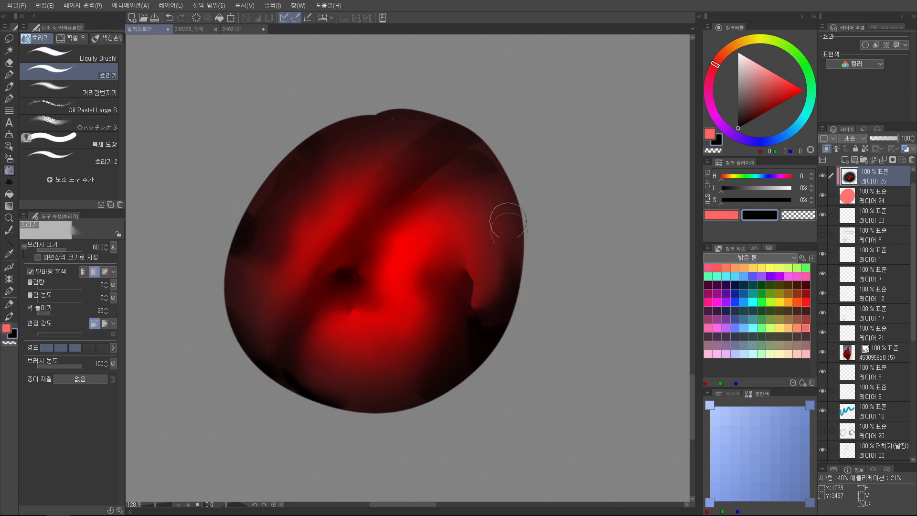
pyautogui.moveTo(494, 250)
pyautogui.mouseDown()
pyautogui.moveTo(450, 250)
pyautogui.moveTo(514, 262)
pyautogui.mouseUp()
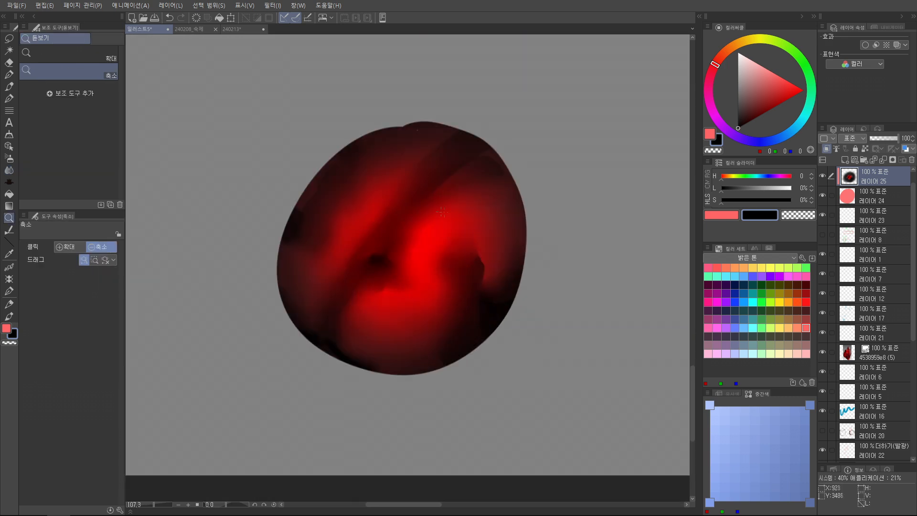
# Step: Paint a sharp-edged dark facet to the right of the bright core and soften its inner side
pyautogui.press('b')
pyautogui.moveTo(456, 206); pyautogui.dragTo(466, 260)
pyautogui.press('j')
pyautogui.hotkey('alt', 'space')
pyautogui.moveTo(501, 162); pyautogui.dragTo(487, 139)
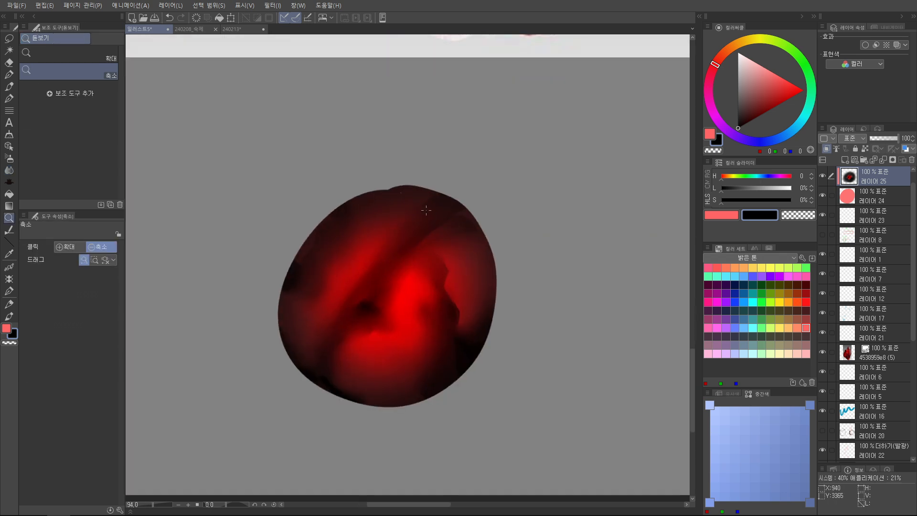
# Step: Create a new layer above 레이어 25 and set its blending mode to 더하기
pyautogui.hotkey('ctrl', 'shift', 'n')
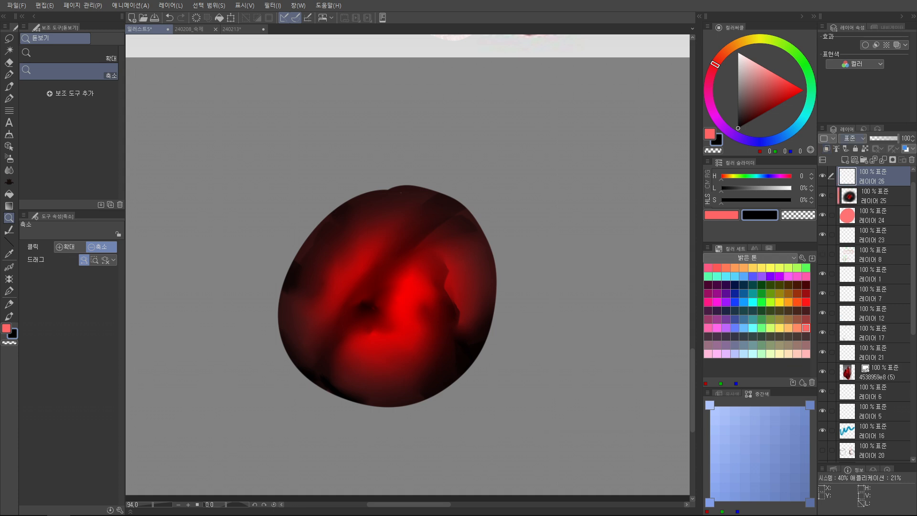
pyautogui.click(852, 138)
pyautogui.click(859, 235)
pyautogui.moveTo(509, 194); pyautogui.dragTo(514, 113)
pyautogui.moveTo(453, 293); pyautogui.dragTo(517, 190)
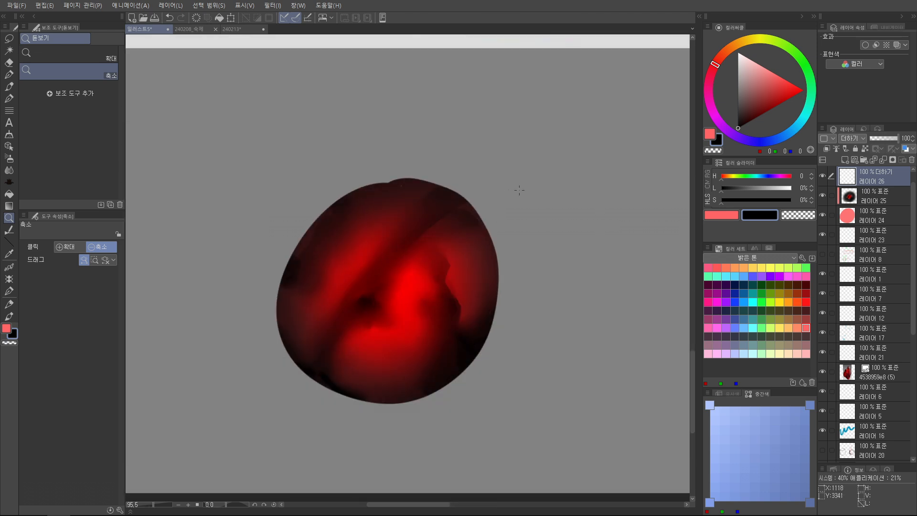
# Step: Paint a white (255, 255, 255) oval highlight on the upper right of the rounded shape and soften its edges
pyautogui.moveTo(739, 91); pyautogui.dragTo(738, 52)
pyautogui.moveTo(438, 242); pyautogui.dragTo(432, 196)
pyautogui.hotkey('alt', 'space')
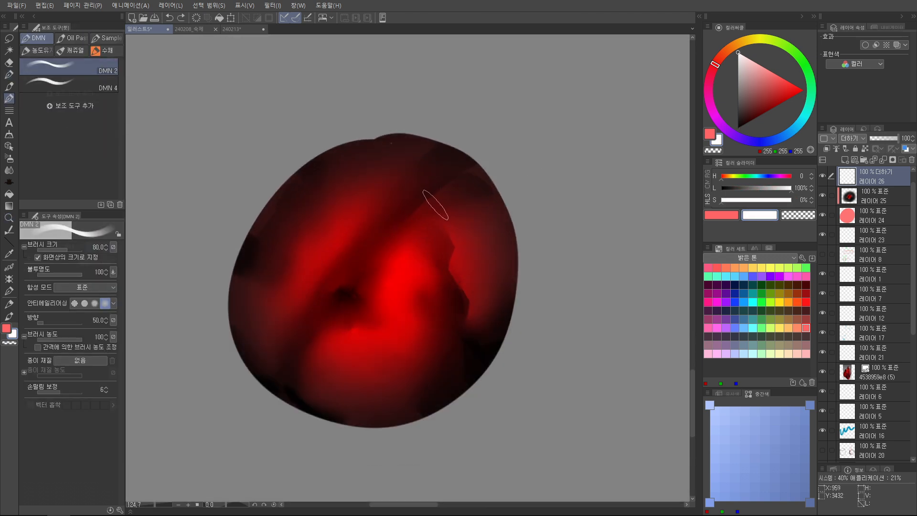
pyautogui.press('p')
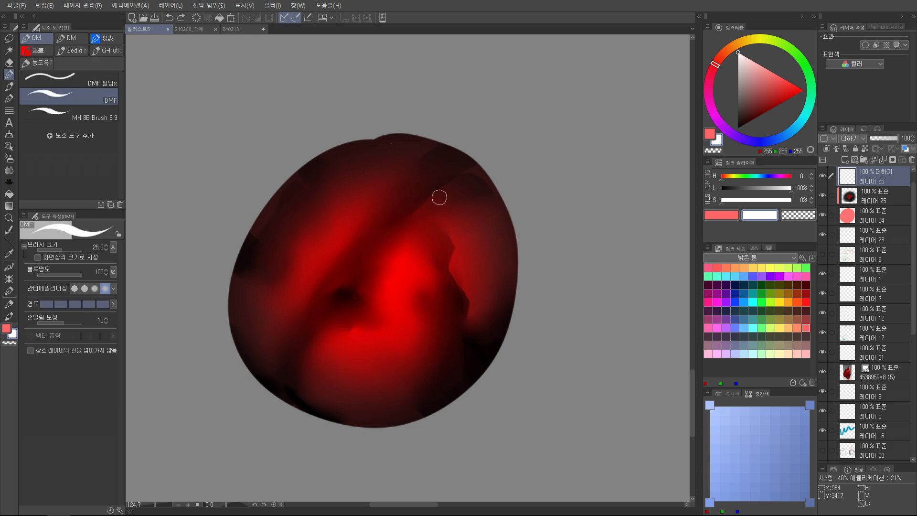
pyautogui.press('b')
pyautogui.moveTo(432, 191)
pyautogui.mouseDown()
pyautogui.moveTo(421, 198)
pyautogui.moveTo(429, 215)
pyautogui.moveTo(449, 210)
pyautogui.moveTo(453, 229)
pyautogui.moveTo(415, 189)
pyautogui.moveTo(460, 195)
pyautogui.mouseUp()
pyautogui.press('j')
pyautogui.hotkey('ctrl', 'z')
pyautogui.press('[')
pyautogui.moveTo(403, 180)
pyautogui.mouseDown()
pyautogui.moveTo(436, 225)
pyautogui.moveTo(398, 225)
pyautogui.moveTo(431, 193)
pyautogui.mouseUp()
pyautogui.hotkey('alt', 'space')
pyautogui.moveTo(458, 191); pyautogui.dragTo(438, 204)
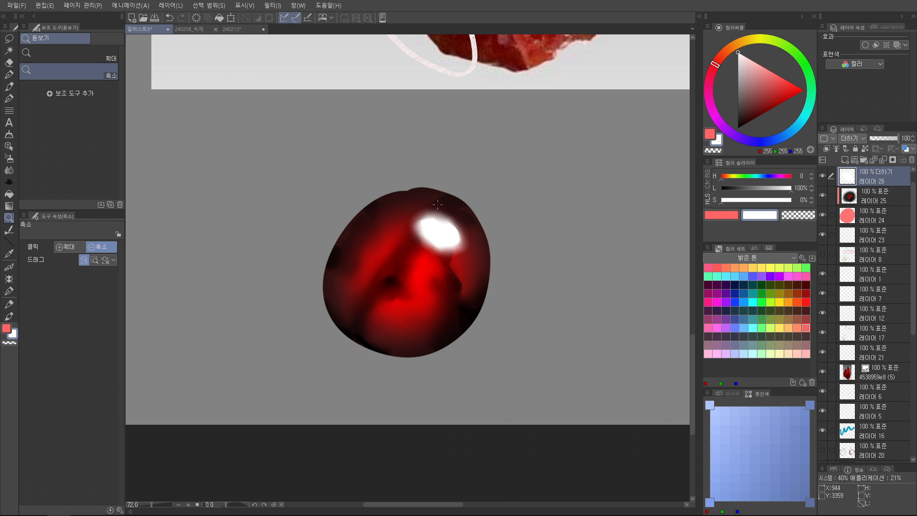
pyautogui.moveTo(444, 223); pyautogui.dragTo(466, 223)
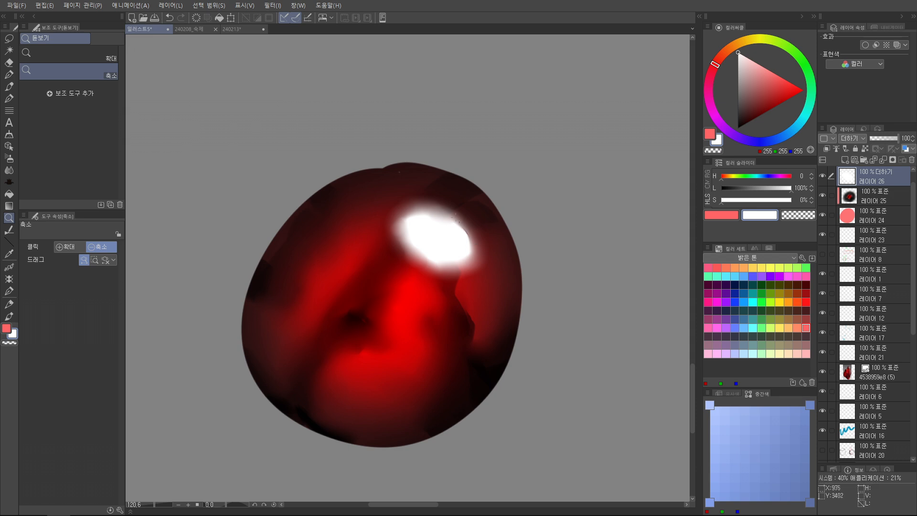
pyautogui.press('j')
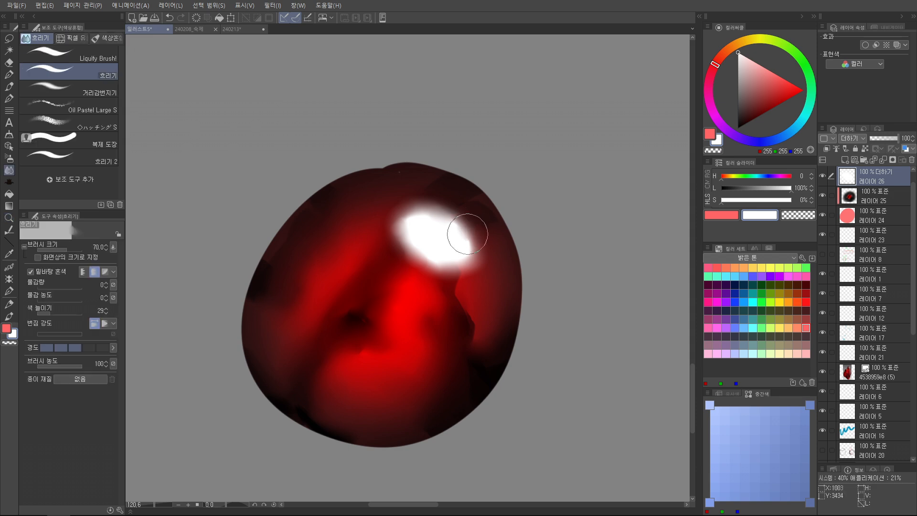
# Step: Lower the opacity of the highlight layer 레이어 26 to 80% and check the effect on the rounded shape
pyautogui.moveTo(897, 138); pyautogui.dragTo(891, 138)
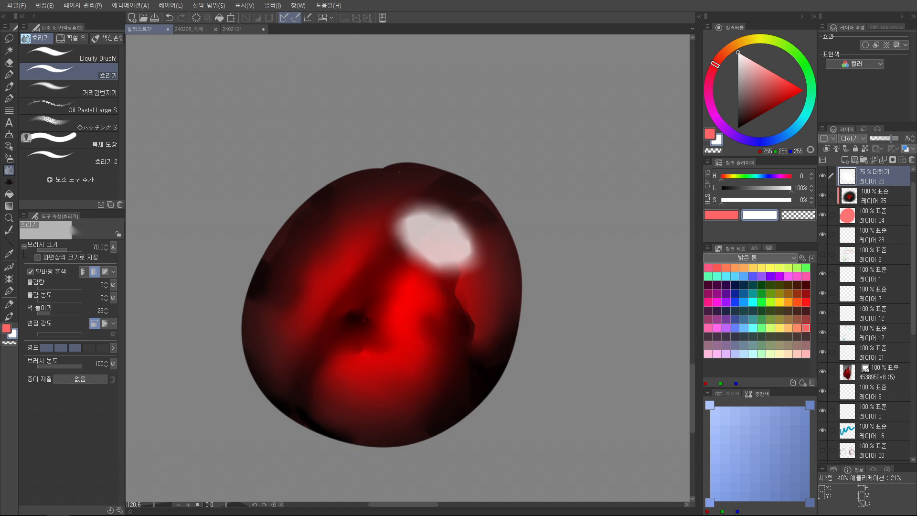
pyautogui.press('/')
pyautogui.moveTo(484, 217); pyautogui.dragTo(467, 216)
pyautogui.moveTo(890, 138); pyautogui.dragTo(893, 138)
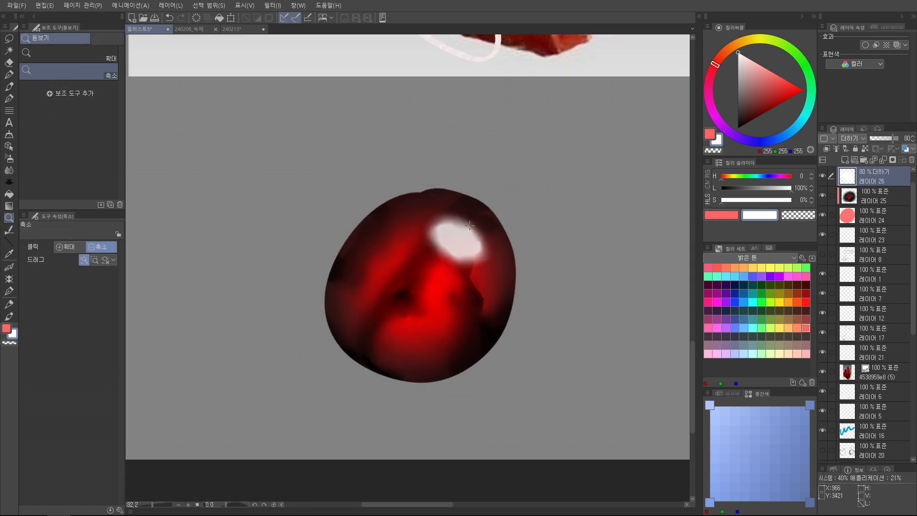
pyautogui.moveTo(479, 245); pyautogui.dragTo(460, 243)
pyautogui.scroll(5, 450, 255)
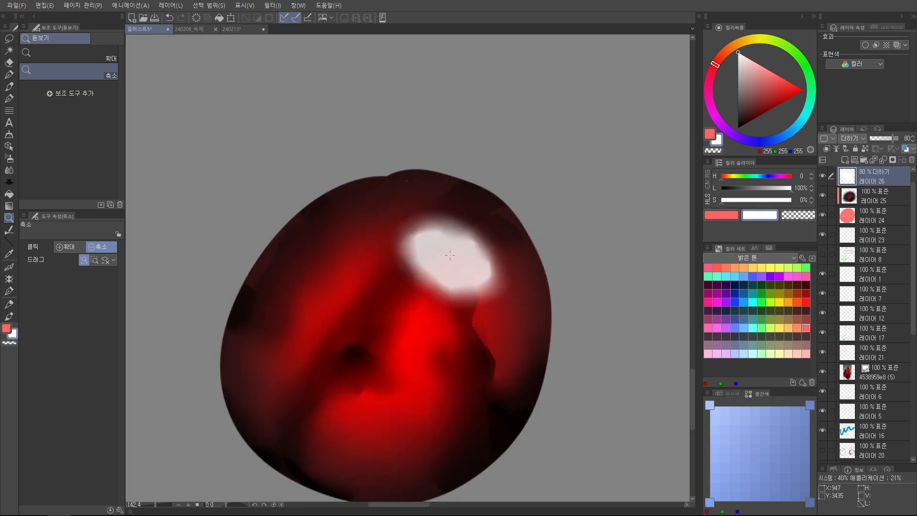
pyautogui.moveTo(437, 194); pyautogui.dragTo(448, 162)
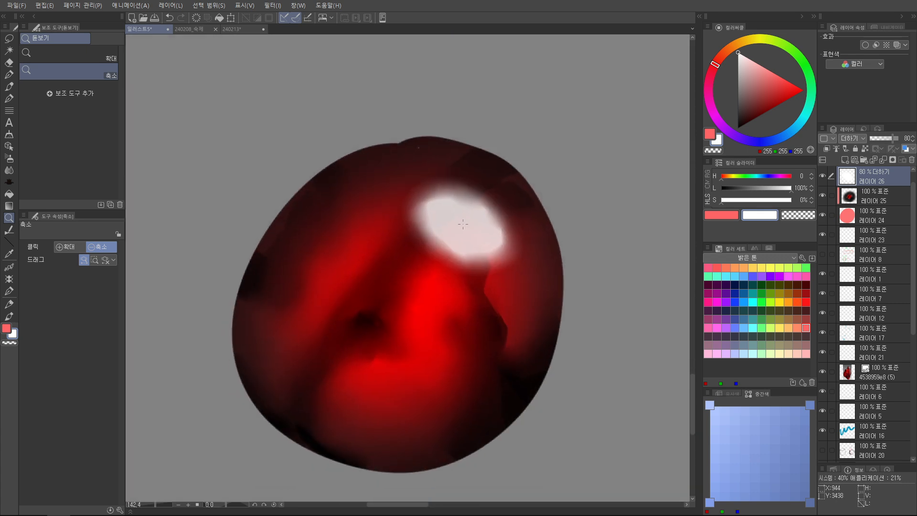
pyautogui.moveTo(406, 251); pyautogui.dragTo(424, 239)
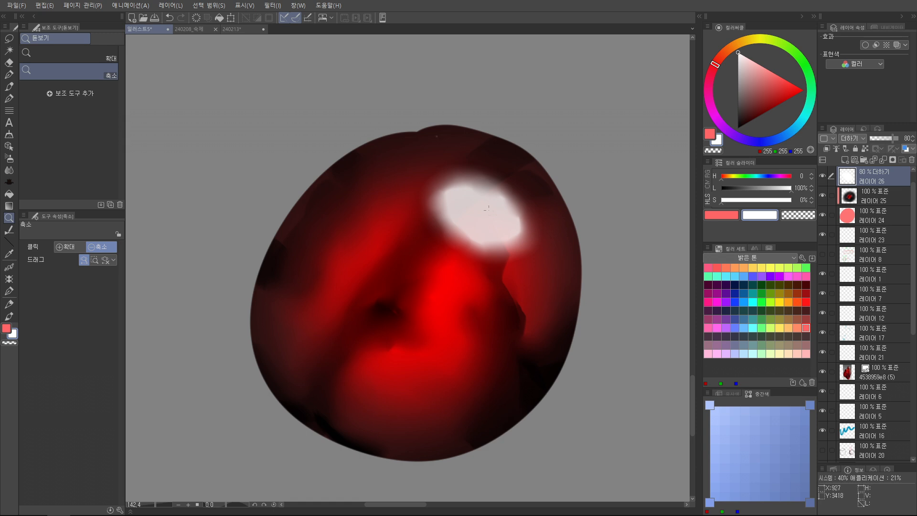
pyautogui.moveTo(503, 214); pyautogui.dragTo(494, 216)
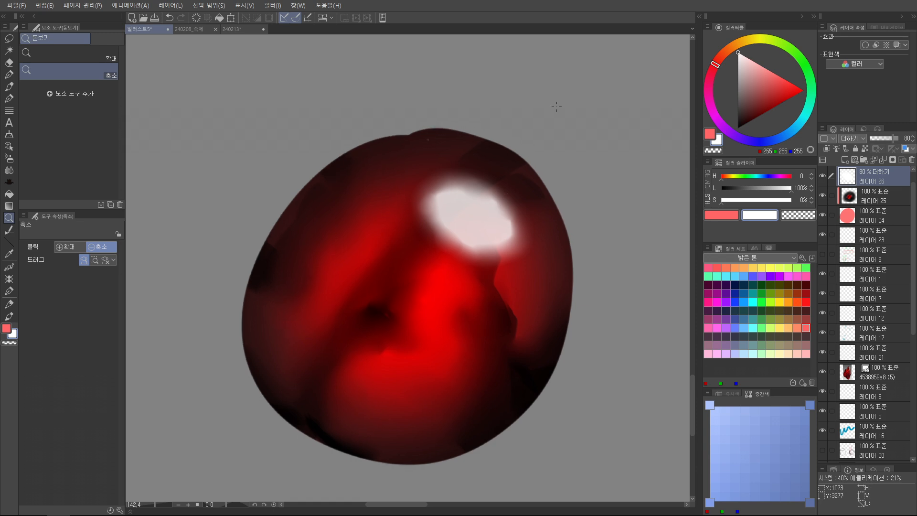
pyautogui.moveTo(891, 138); pyautogui.dragTo(894, 137)
# Step: Set 레이어 26 to 소프트 라이트 blending at 100% opacity and duplicate the layer three times
pyautogui.click(853, 138)
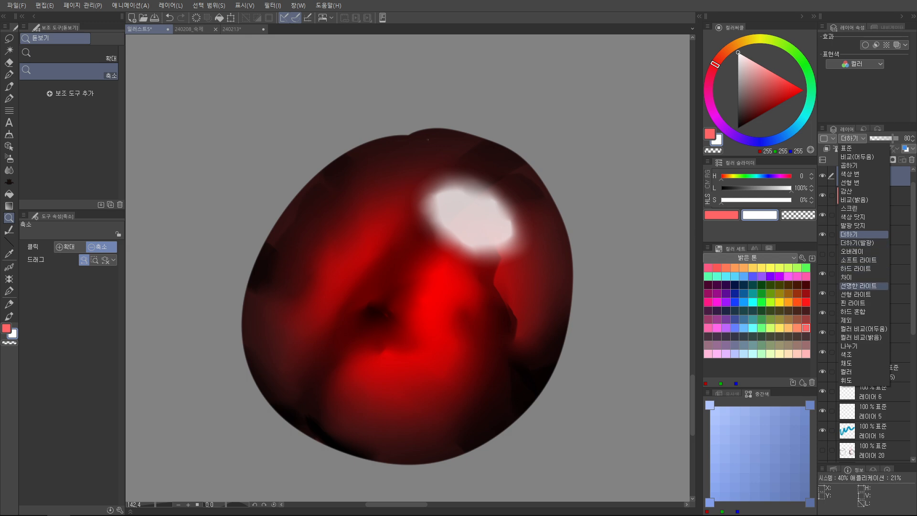
pyautogui.click(858, 260)
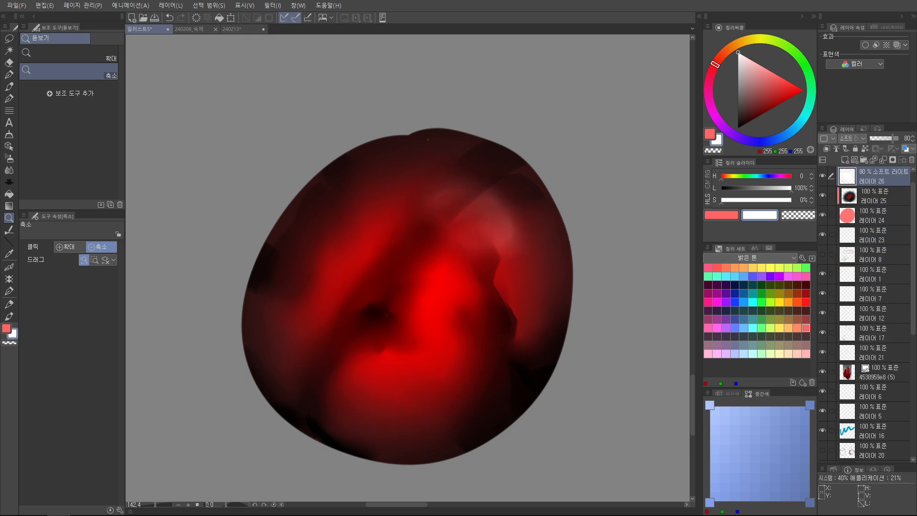
pyautogui.moveTo(882, 138); pyautogui.dragTo(898, 138)
pyautogui.hotkey('ctrl', 'v')
pyautogui.hotkey('ctrl', 'v')
pyautogui.hotkey('ctrl', 'v')
# Step: Compare the highlighted rounded shape with the crystal reference photo and the painted crystal study
pyautogui.moveTo(422, 234); pyautogui.dragTo(447, 234)
pyautogui.moveTo(478, 180)
pyautogui.mouseDown()
pyautogui.moveTo(460, 221)
pyautogui.moveTo(476, 219)
pyautogui.moveTo(378, 229)
pyautogui.mouseUp()
pyautogui.moveTo(488, 194)
pyautogui.mouseDown()
pyautogui.moveTo(481, 225)
pyautogui.moveTo(277, 444)
pyautogui.mouseUp()
pyautogui.moveTo(411, 102); pyautogui.dragTo(401, 102)
pyautogui.moveTo(401, 103); pyautogui.dragTo(392, 174)
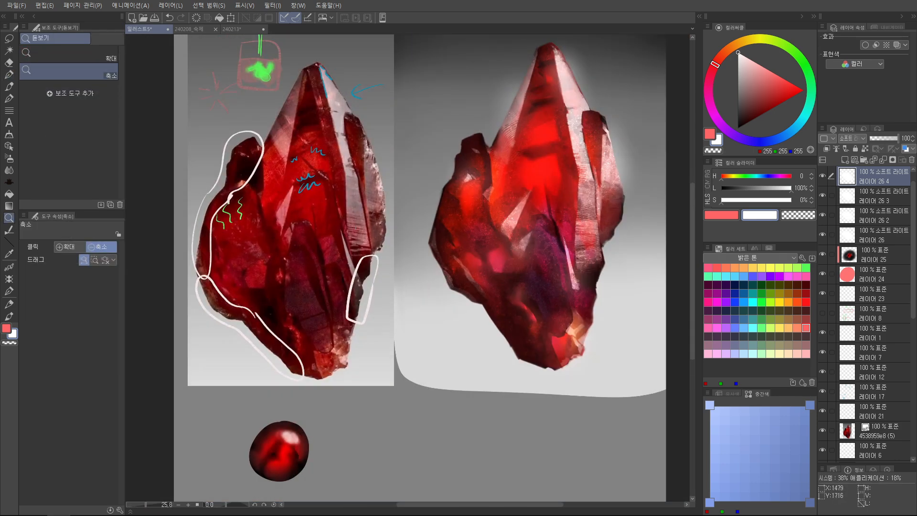
pyautogui.moveTo(359, 315); pyautogui.dragTo(370, 209)
pyautogui.moveTo(370, 209); pyautogui.dragTo(361, 209)
pyautogui.moveTo(268, 170); pyautogui.dragTo(274, 298)
pyautogui.moveTo(279, 205); pyautogui.dragTo(331, 213)
pyautogui.moveTo(376, 417); pyautogui.dragTo(360, 168)
pyautogui.moveTo(366, 256)
pyautogui.mouseDown()
pyautogui.moveTo(429, 256)
pyautogui.moveTo(384, 249)
pyautogui.mouseUp()
pyautogui.moveTo(326, 240)
pyautogui.mouseDown()
pyautogui.moveTo(363, 241)
pyautogui.moveTo(292, 247)
pyautogui.moveTo(329, 238)
pyautogui.mouseUp()
pyautogui.moveTo(330, 239); pyautogui.dragTo(270, 255)
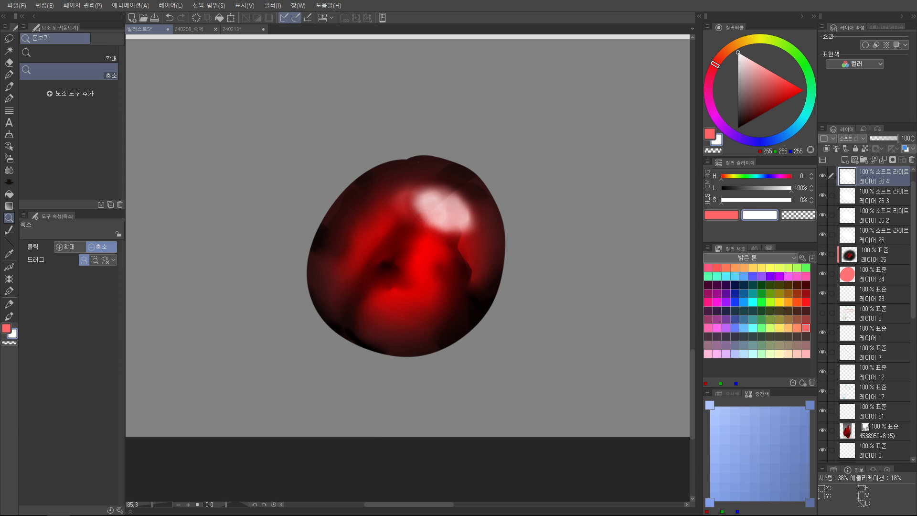
pyautogui.moveTo(477, 259); pyautogui.dragTo(472, 225)
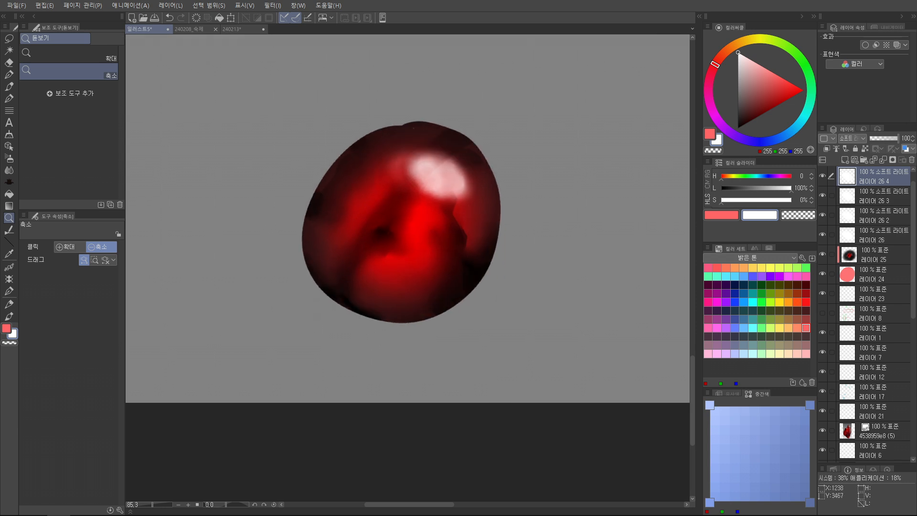
# Step: Pick mid grey (131, 131, 131) as the drawing colour and add a new layer clipped above 레이어 25
pyautogui.moveTo(738, 52); pyautogui.dragTo(738, 79)
pyautogui.rightClick(497, 323)
pyautogui.hotkey('ctrl', 'shift', 'n')
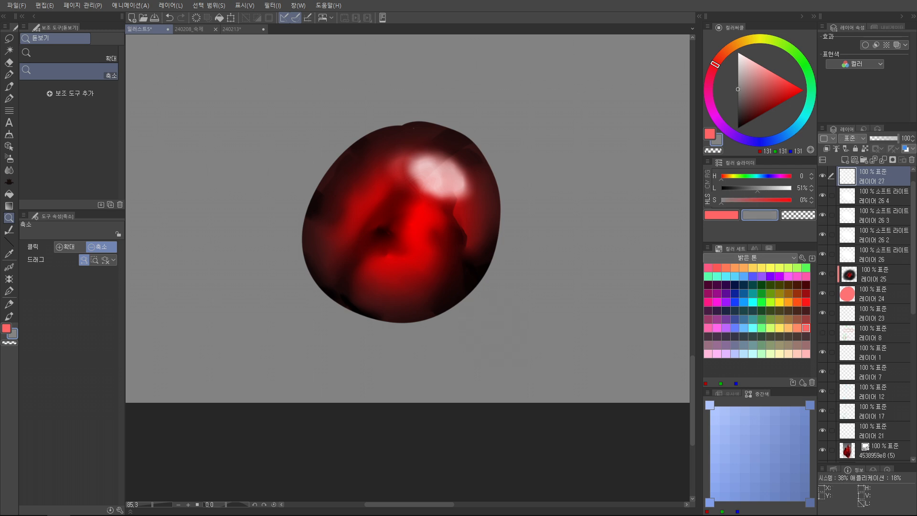
pyautogui.moveTo(388, 311); pyautogui.dragTo(395, 296)
pyautogui.press('b')
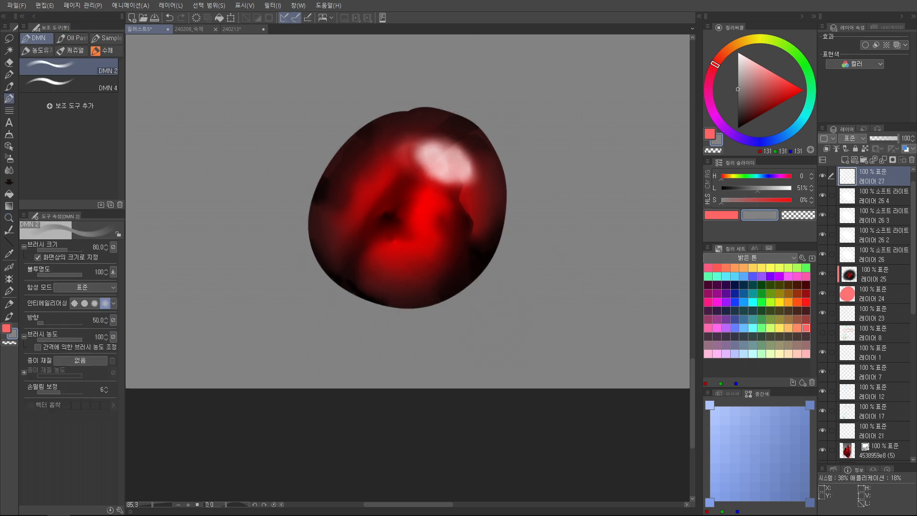
pyautogui.click(874, 273)
pyautogui.hotkey('ctrl', 'shift', 'n')
# Step: Brush grey (131, 131, 131) reflected light along the lower left and lower right rim of the rounded shape
pyautogui.press(']')
pyautogui.moveTo(324, 280); pyautogui.dragTo(534, 266)
pyautogui.hotkey('ctrl', 'z')
pyautogui.moveTo(313, 272)
pyautogui.mouseDown()
pyautogui.moveTo(501, 309)
pyautogui.moveTo(501, 279)
pyautogui.mouseUp()
pyautogui.hotkey('ctrl', 'z')
pyautogui.moveTo(523, 234); pyautogui.dragTo(432, 316)
pyautogui.moveTo(511, 248); pyautogui.dragTo(406, 306)
pyautogui.moveTo(350, 294); pyautogui.dragTo(411, 310)
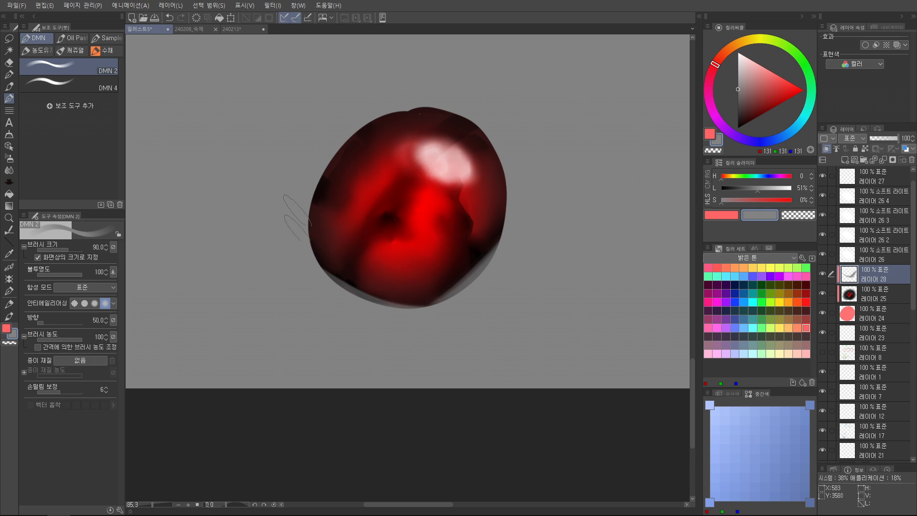
# Step: Blur the grey reflected light along the lower rim so it fades into the dark edge
pyautogui.scroll(3, 340, 256)
pyautogui.press('j')
pyautogui.moveTo(290, 206)
pyautogui.mouseDown()
pyautogui.moveTo(351, 299)
pyautogui.moveTo(437, 344)
pyautogui.moveTo(477, 330)
pyautogui.mouseUp()
pyautogui.moveTo(520, 300); pyautogui.dragTo(417, 262)
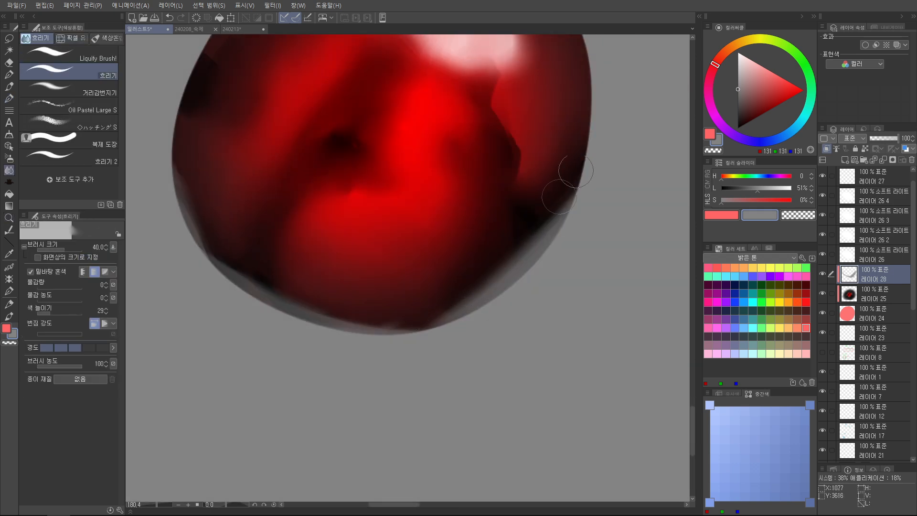
# Step: Paint light blue (115, 167, 199) reflected light along the upper left rim of the rounded shape
pyautogui.scroll(-2, 415, 306)
pyautogui.press('p')
pyautogui.moveTo(361, 198)
pyautogui.mouseDown()
pyautogui.moveTo(472, 155)
pyautogui.moveTo(334, 200)
pyautogui.mouseUp()
pyautogui.hotkey('ctrl', 'z')
pyautogui.hotkey('ctrl', 'z')
pyautogui.moveTo(377, 169); pyautogui.dragTo(310, 235)
pyautogui.press('j')
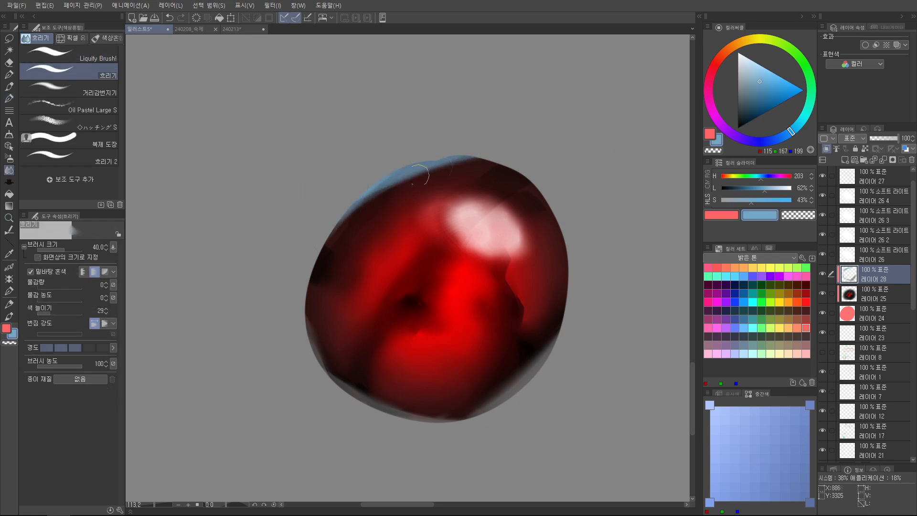
# Step: Brush muted purple (164, 106, 157) reflected light over the lower part of the rounded shape
pyautogui.moveTo(541, 147); pyautogui.dragTo(475, 122)
pyautogui.click(708, 82)
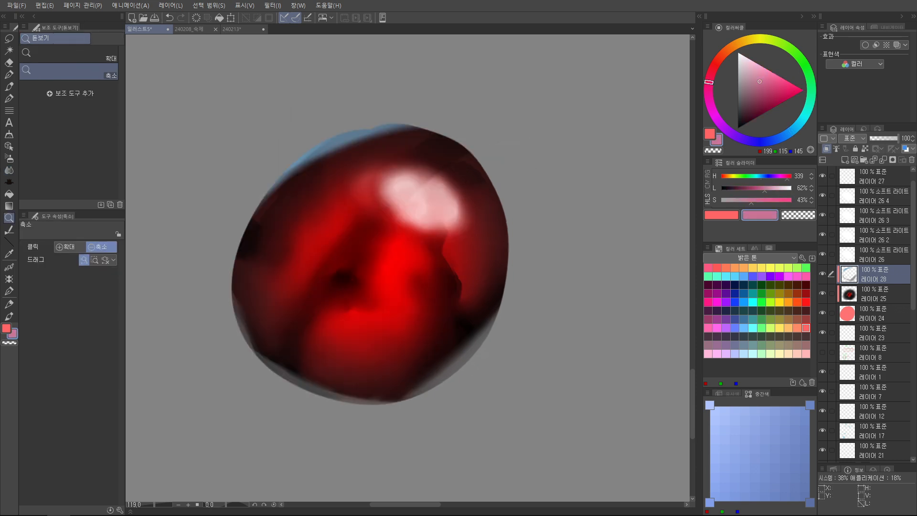
pyautogui.click(783, 136)
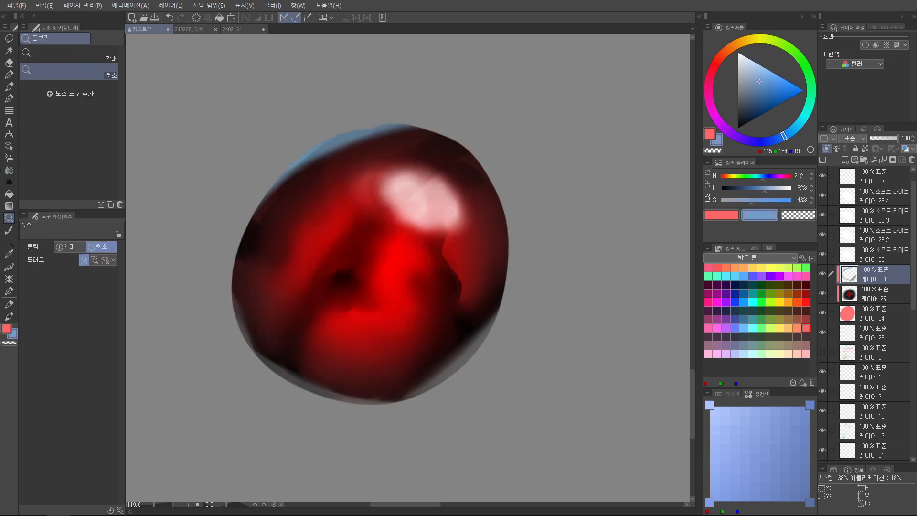
pyautogui.moveTo(783, 135)
pyautogui.mouseDown()
pyautogui.moveTo(740, 138)
pyautogui.moveTo(708, 87)
pyautogui.moveTo(752, 88)
pyautogui.mouseUp()
pyautogui.moveTo(384, 310)
pyautogui.mouseDown()
pyautogui.moveTo(410, 246)
pyautogui.moveTo(405, 287)
pyautogui.moveTo(425, 249)
pyautogui.moveTo(432, 260)
pyautogui.moveTo(406, 309)
pyautogui.mouseUp()
pyautogui.hotkey('ctrl', 'z')
pyautogui.press('[')
pyautogui.press('[')
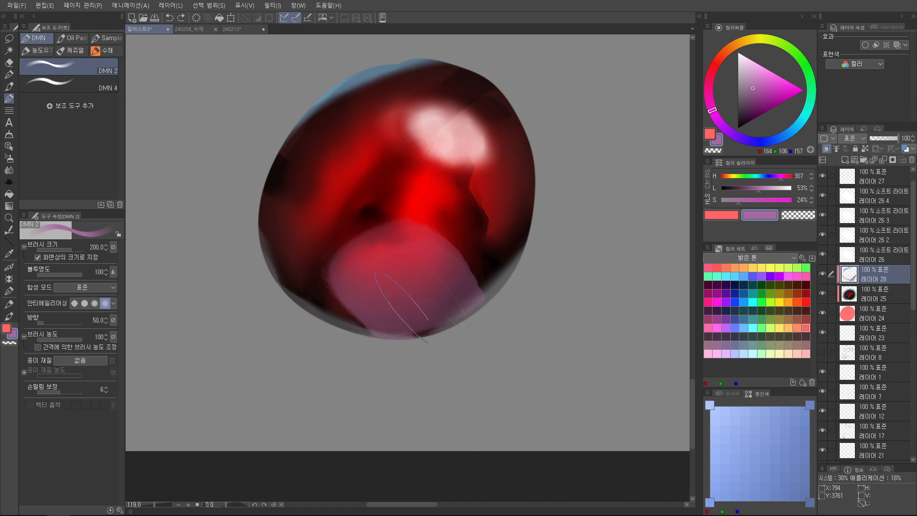
# Step: Blur the purple reflected light so it blends into the red and dark areas around it
pyautogui.press('j')
pyautogui.moveTo(380, 232)
pyautogui.mouseDown()
pyautogui.moveTo(449, 251)
pyautogui.moveTo(484, 286)
pyautogui.moveTo(468, 275)
pyautogui.mouseUp()
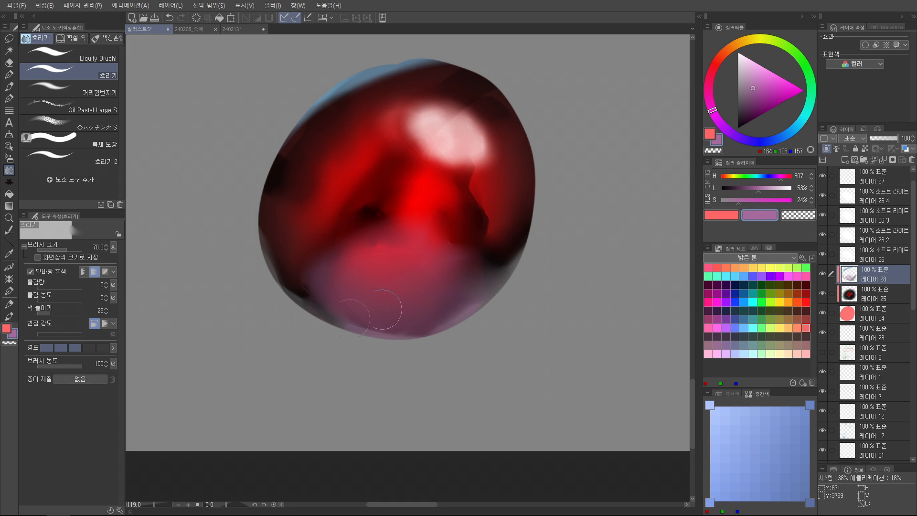
pyautogui.press('/')
pyautogui.moveTo(305, 370); pyautogui.dragTo(267, 370)
# Step: Add a new layer above the reflected light, set it to 더하기(발광) blending and clip it to the layer below
pyautogui.click(844, 159)
pyautogui.click(853, 138)
pyautogui.click(863, 241)
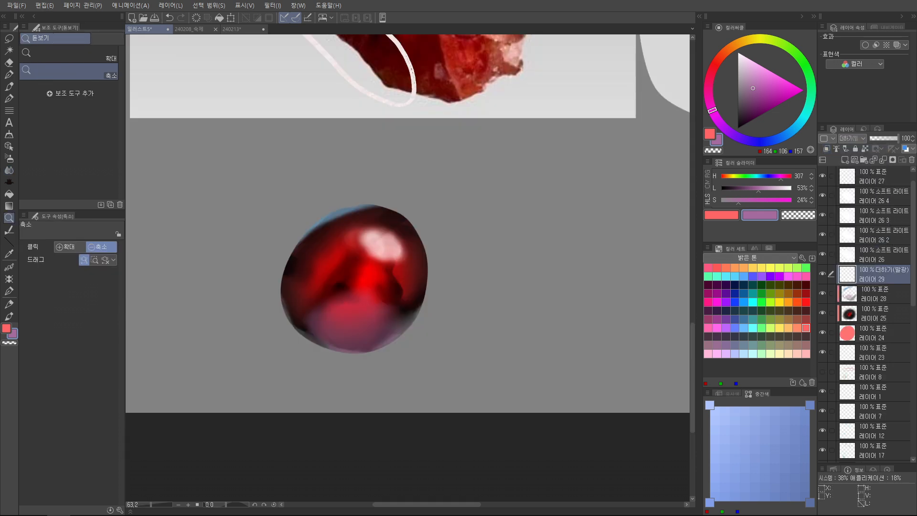
pyautogui.click(827, 148)
# Step: Airbrush a soft white glow over the pale highlight with the 부드러운 airbrush at size 200
pyautogui.moveTo(748, 69); pyautogui.dragTo(738, 52)
pyautogui.moveTo(380, 253)
pyautogui.mouseDown()
pyautogui.moveTo(399, 236)
pyautogui.moveTo(437, 241)
pyautogui.mouseUp()
pyautogui.press('b')
pyautogui.press('[')
pyautogui.press('[')
pyautogui.press('[')
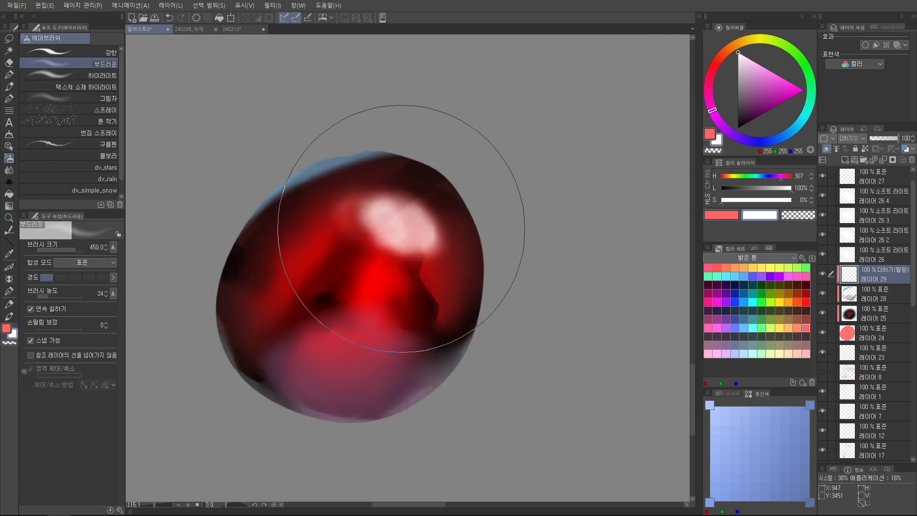
pyautogui.click(399, 226)
pyautogui.hotkey('ctrl', 'z')
pyautogui.press('[')
pyautogui.press('[')
pyautogui.press('[')
pyautogui.click(428, 217)
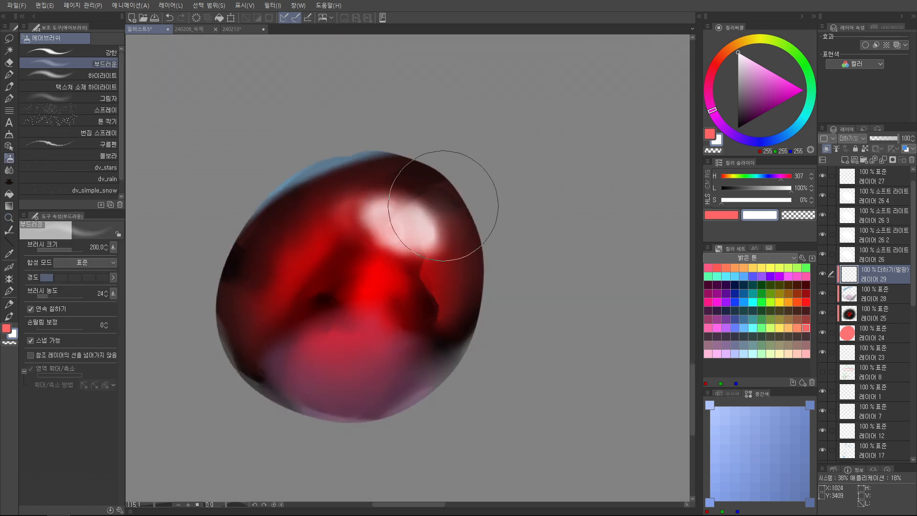
pyautogui.moveTo(350, 180); pyautogui.dragTo(361, 146)
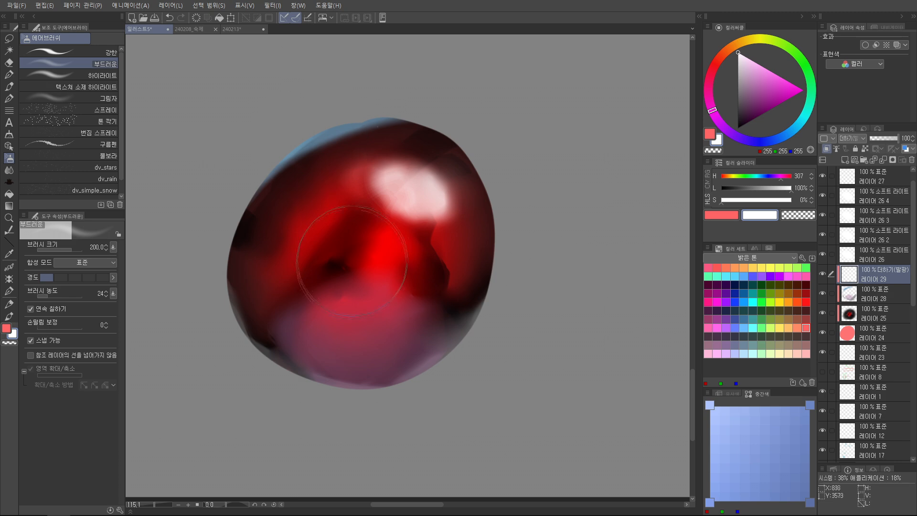
# Step: Sample bright red (249, 1, 1) from the shape and airbrush a larger red glow over its inner red areas
pyautogui.keyDown('alt'); pyautogui.click(388, 241); pyautogui.keyUp('alt')
pyautogui.press(']')
pyautogui.press(']')
pyautogui.press(']')
pyautogui.press(']')
pyautogui.click(278, 276)
pyautogui.moveTo(466, 289)
pyautogui.mouseDown()
pyautogui.moveTo(446, 334)
pyautogui.moveTo(406, 329)
pyautogui.mouseUp()
# Step: Brush light grey (216, 216, 216) rim light along the upper right edge on a separate clipped 더하기 layer
pyautogui.hotkey('alt', 'space')
pyautogui.moveTo(510, 275); pyautogui.dragTo(453, 275)
pyautogui.moveTo(454, 268); pyautogui.dragTo(334, 348)
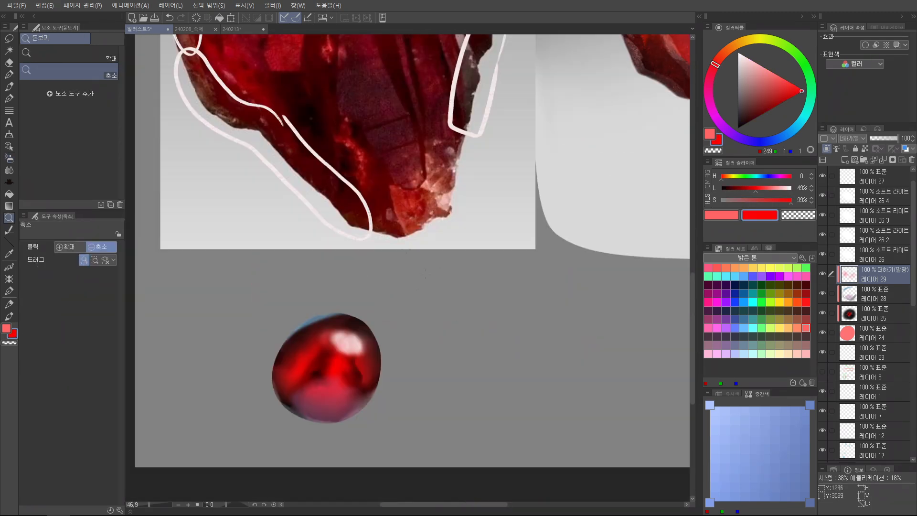
pyautogui.moveTo(390, 348); pyautogui.dragTo(407, 297)
pyautogui.moveTo(367, 360); pyautogui.dragTo(369, 344)
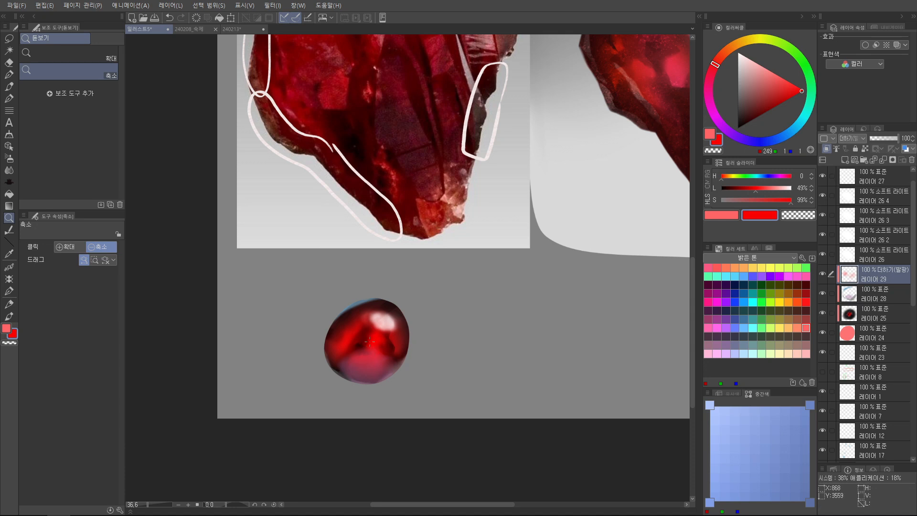
pyautogui.scroll(5, 412, 343)
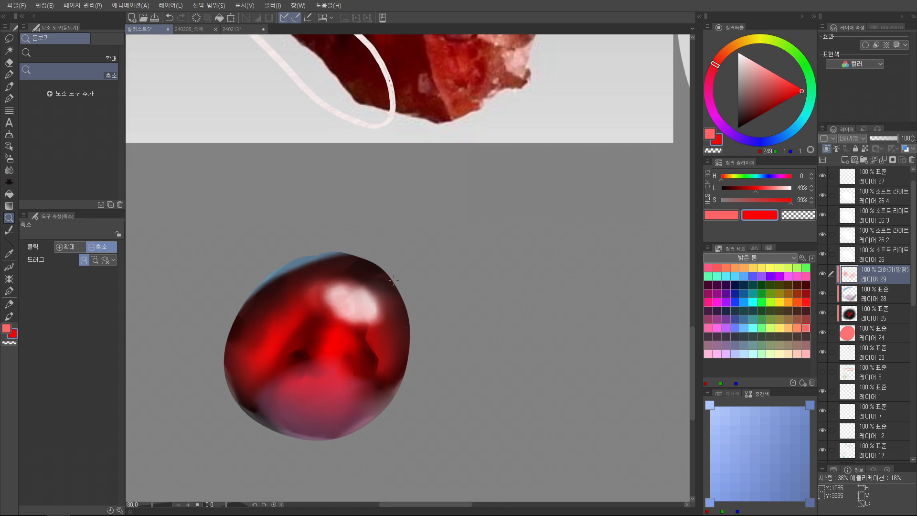
pyautogui.moveTo(391, 237); pyautogui.dragTo(397, 190)
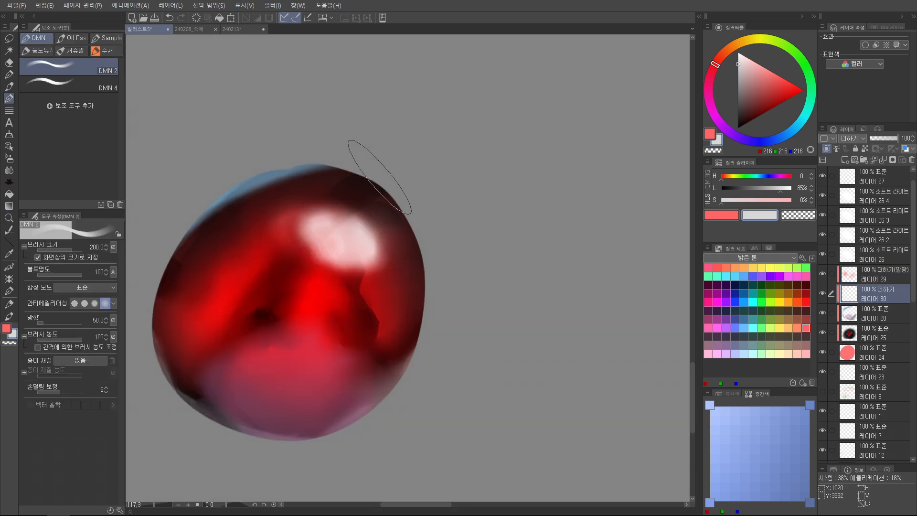
pyautogui.moveTo(368, 159)
pyautogui.mouseDown()
pyautogui.moveTo(415, 239)
pyautogui.moveTo(403, 206)
pyautogui.mouseUp()
pyautogui.hotkey('ctrl', 'z')
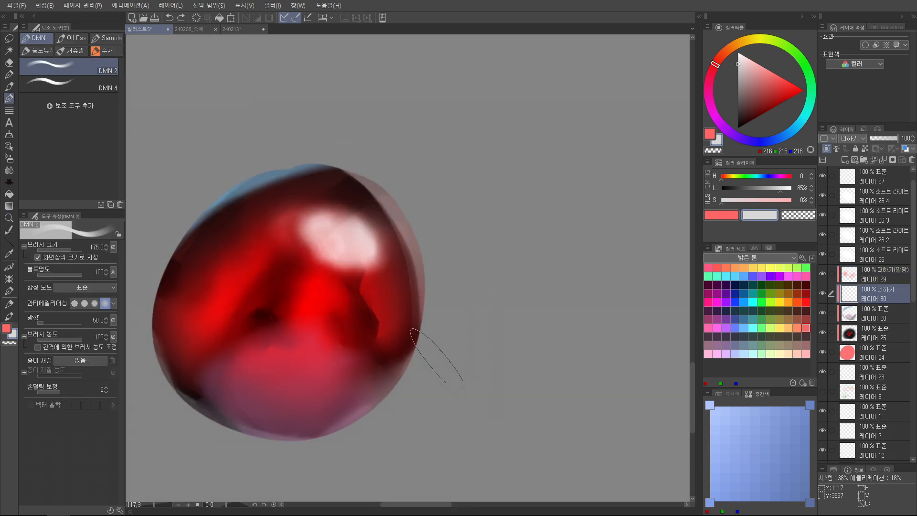
# Step: Blur the light grey rim light along the right edge of the rounded shape
pyautogui.press('j')
pyautogui.moveTo(450, 198); pyautogui.dragTo(446, 243)
pyautogui.moveTo(378, 220); pyautogui.dragTo(430, 206)
# Step: Brush light grey (216, 216, 216) rim light along the upper left and top edge of the rounded shape
pyautogui.press('b')
pyautogui.moveTo(497, 211); pyautogui.dragTo(482, 165)
pyautogui.moveTo(471, 225); pyautogui.dragTo(491, 262)
pyautogui.moveTo(222, 222); pyautogui.dragTo(365, 161)
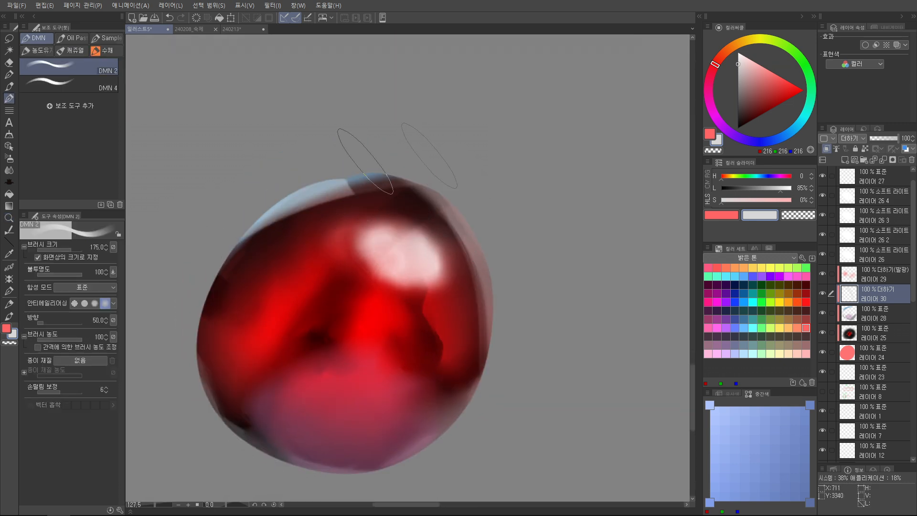
pyautogui.hotkey('ctrl', 'z')
pyautogui.keyDown('ctrl'); pyautogui.keyDown('alt'); pyautogui.click(487, 204); pyautogui.keyUp('alt'); pyautogui.keyUp('ctrl')
pyautogui.moveTo(487, 203)
pyautogui.mouseDown()
pyautogui.moveTo(461, 220)
pyautogui.moveTo(482, 191)
pyautogui.mouseUp()
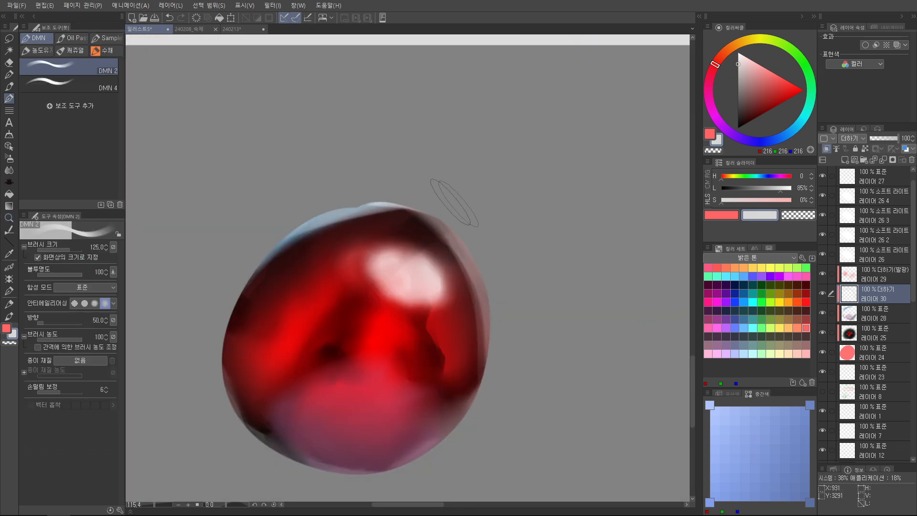
# Step: Blur the light grey rim light at the top of the rounded shape into the dark edge
pyautogui.press('j')
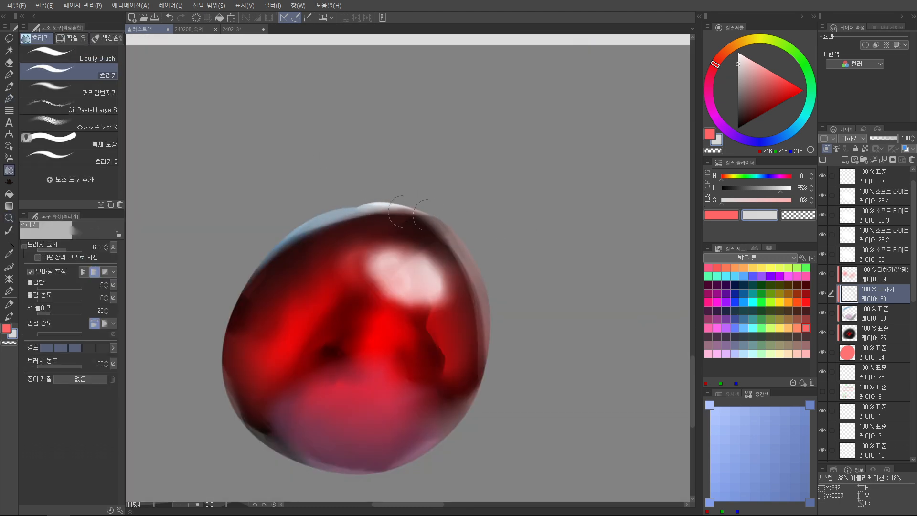
pyautogui.moveTo(458, 221); pyautogui.dragTo(406, 222)
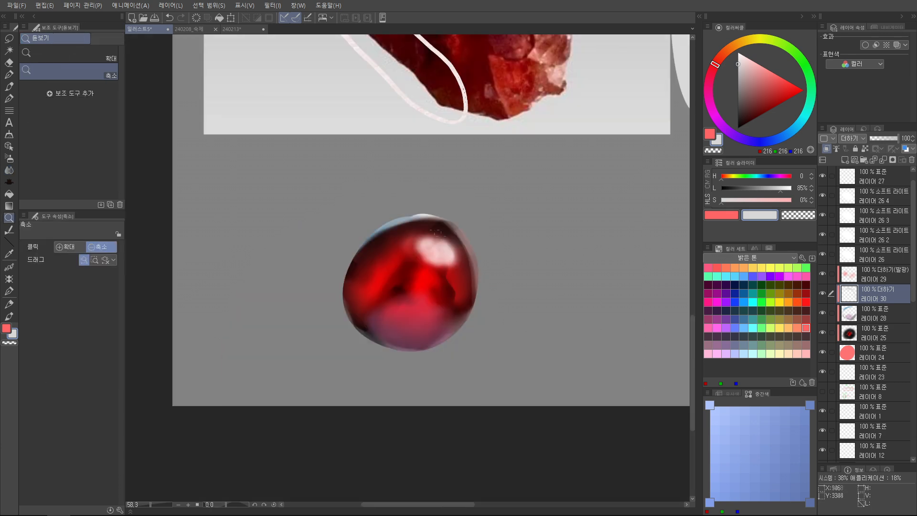
pyautogui.moveTo(400, 279)
pyautogui.mouseDown()
pyautogui.moveTo(375, 275)
pyautogui.moveTo(390, 264)
pyautogui.moveTo(371, 280)
pyautogui.moveTo(418, 241)
pyautogui.mouseUp()
pyautogui.click(738, 94)
pyautogui.moveTo(298, 262); pyautogui.dragTo(354, 214)
pyautogui.hotkey('ctrl', 'z')
pyautogui.press('c')
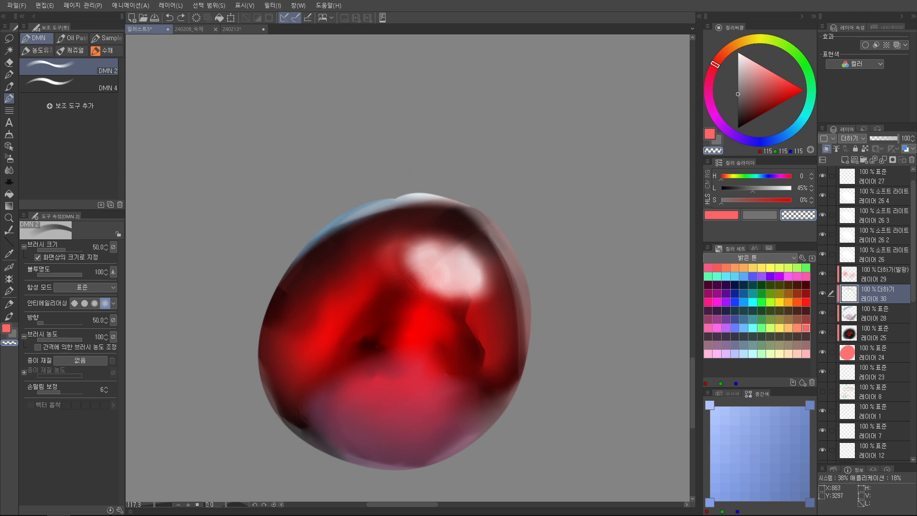
# Step: Paint a black band inside the upper left rim of the rounded shape on a new 표준 layer and soften it
pyautogui.click(738, 128)
pyautogui.hotkey('ctrl', 'shift', 'n')
pyautogui.press('b')
pyautogui.press('b')
pyautogui.press('[')
pyautogui.moveTo(286, 277)
pyautogui.mouseDown()
pyautogui.moveTo(361, 206)
pyautogui.moveTo(432, 195)
pyautogui.mouseUp()
pyautogui.press('j')
pyautogui.press('b')
# Step: Select the layers from 레이어 26 4 down to 레이어 24 and move the rounded shape beside the lower left of the crystal painting
pyautogui.hotkey('ctrl', 'alt', 'space')
pyautogui.moveTo(365, 298); pyautogui.dragTo(324, 298)
pyautogui.moveTo(413, 319); pyautogui.dragTo(382, 319)
pyautogui.moveTo(442, 302); pyautogui.dragTo(475, 302)
pyautogui.click(873, 196)
pyautogui.moveTo(374, 332); pyautogui.dragTo(468, 235)
pyautogui.keyDown('shift'); pyautogui.click(873, 391); pyautogui.keyUp('shift')
pyautogui.hotkey('ctrl', 't')
pyautogui.press('Return')
pyautogui.scroll(-3, 533, 244)
pyautogui.moveTo(511, 186); pyautogui.dragTo(484, 287)
pyautogui.scroll(3, 457, 292)
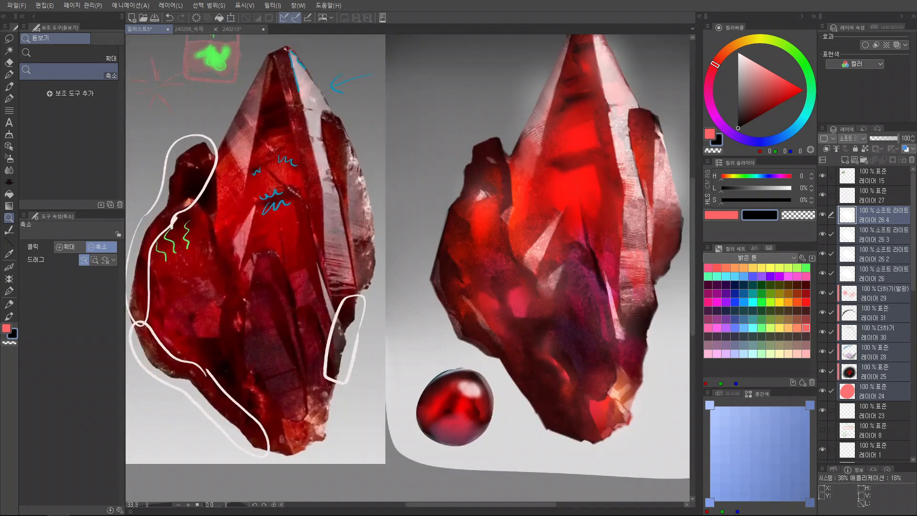